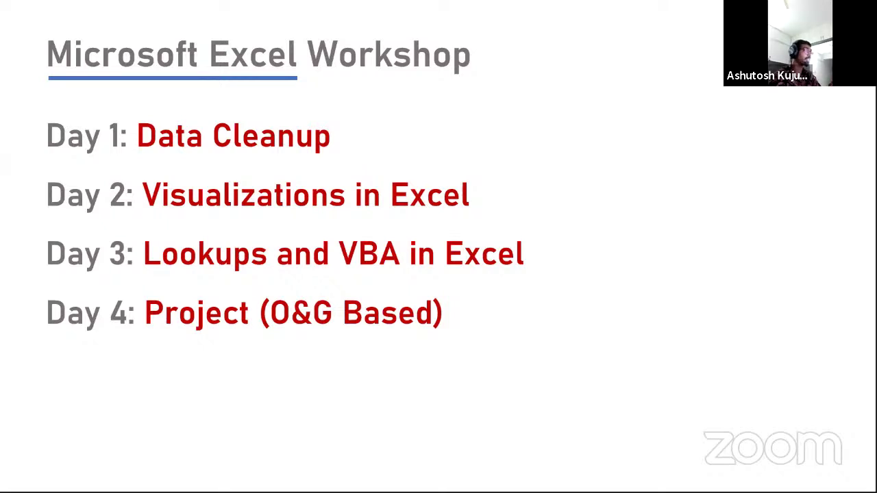
Step: Advance past the Ground Rules slide to the Kahoot Quiz slide and end the slideshow
key("Right")
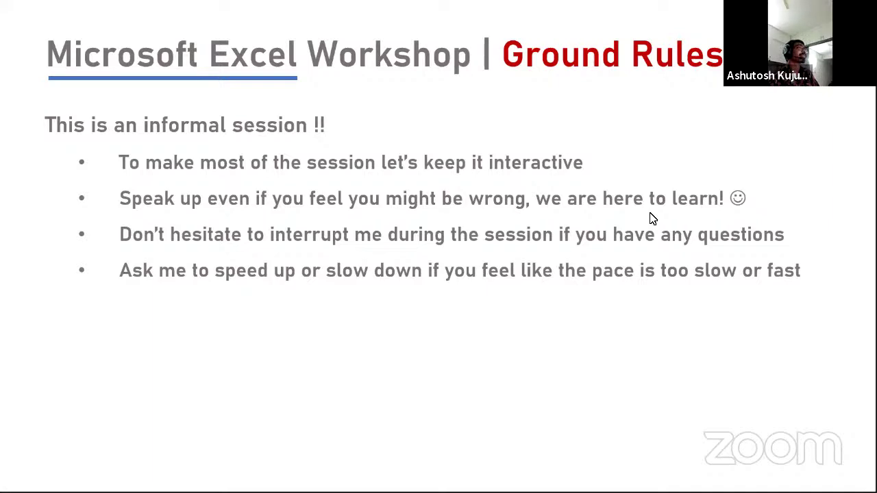
key("Right")
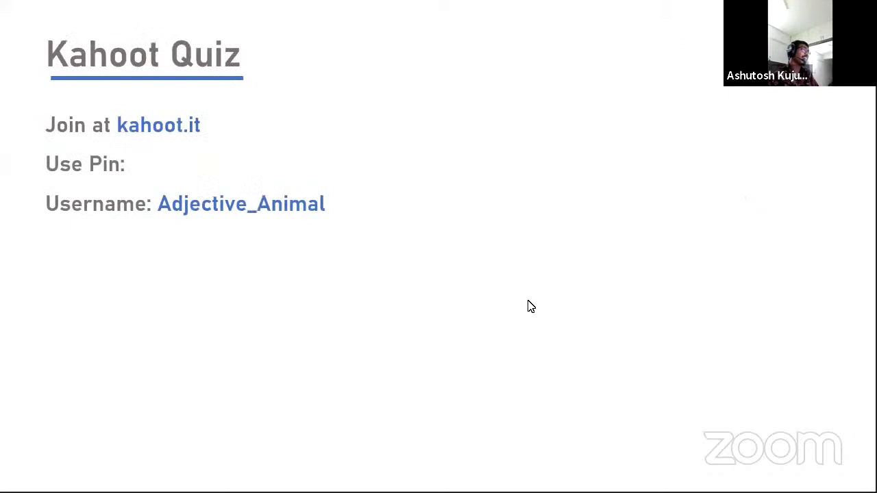
key("Escape")
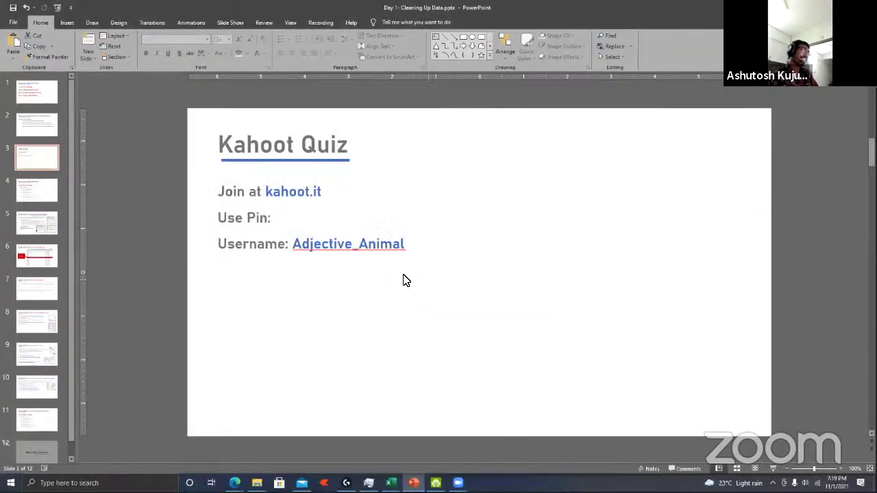
Step: In the browser's Kahoot library, host the Excel Bootcamp Day 1 End Quiz as a live game
mouse_move(235, 483)
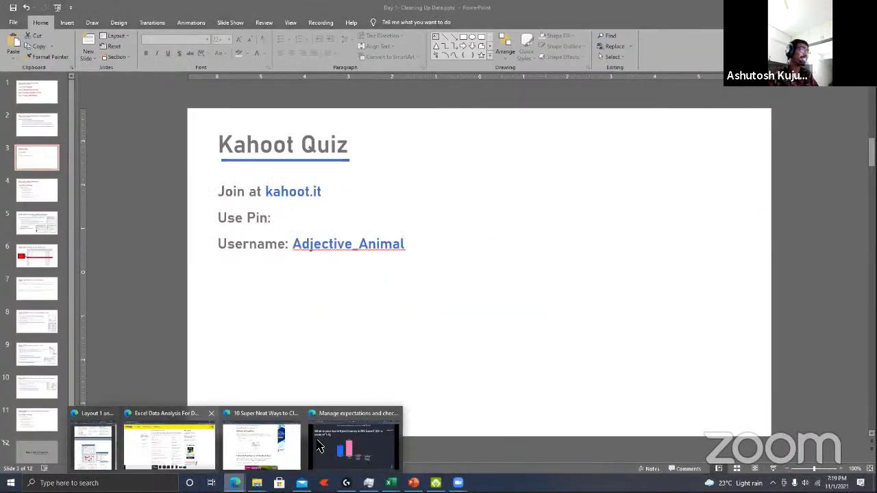
left_click(353, 445)
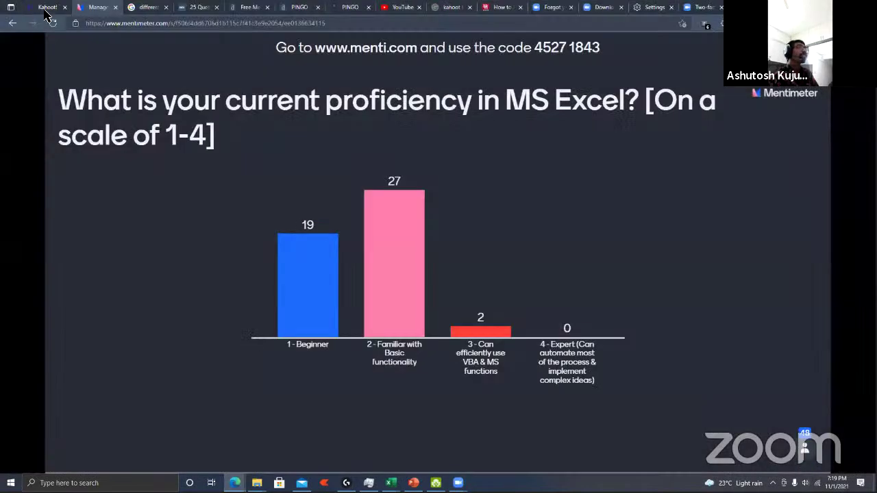
left_click(45, 8)
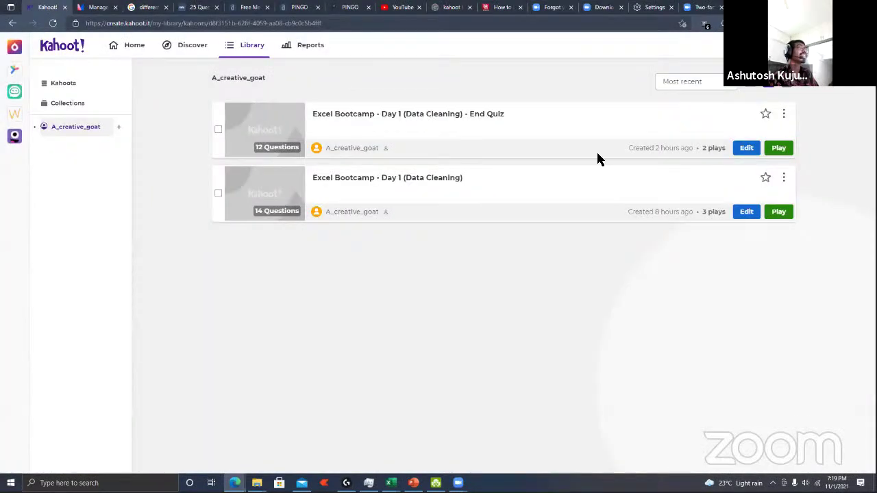
left_click(767, 148)
left_click(402, 256)
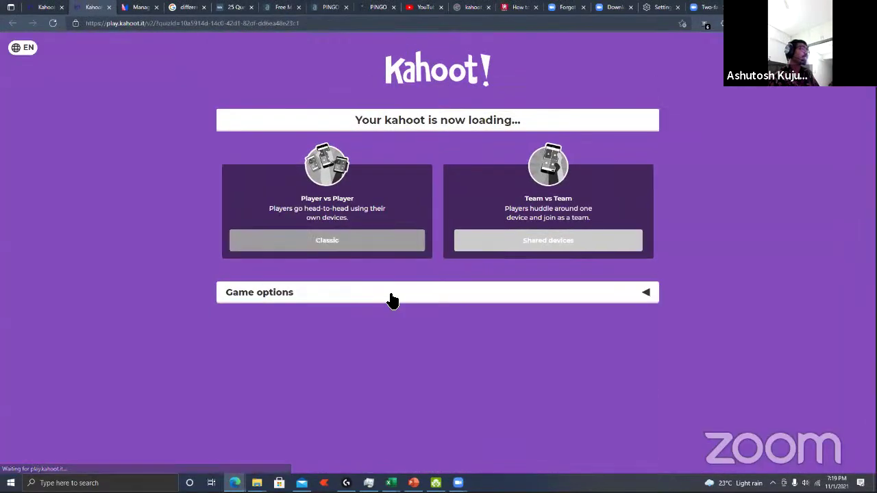
Step: Expand Game options and select the game PIN shown in the lobby's join banner
left_click(424, 291)
scroll(520, 288, "down", 2)
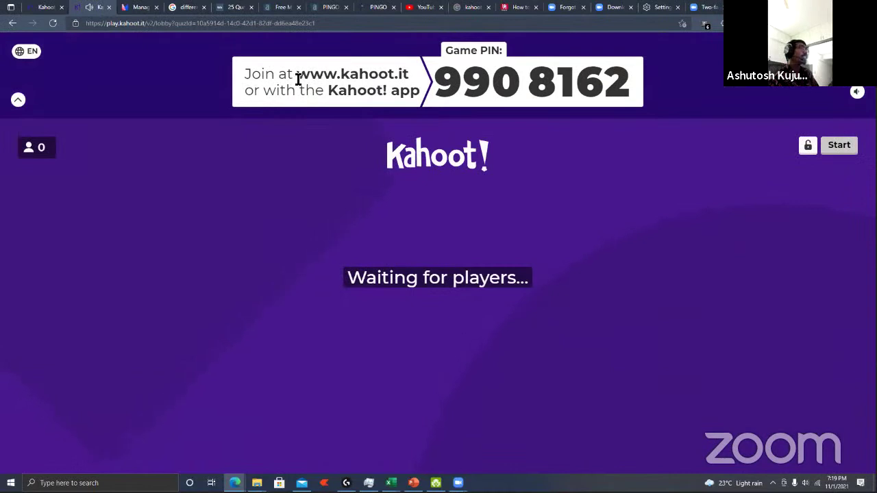
left_click_drag(298, 80, 622, 85)
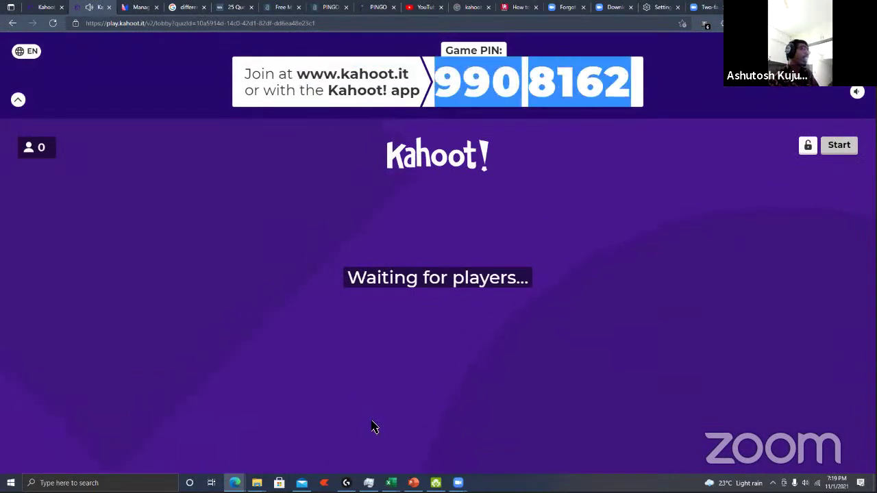
Step: On the PowerPoint Kahoot Quiz slide, select the Adjective_Animal username text
left_click(413, 484)
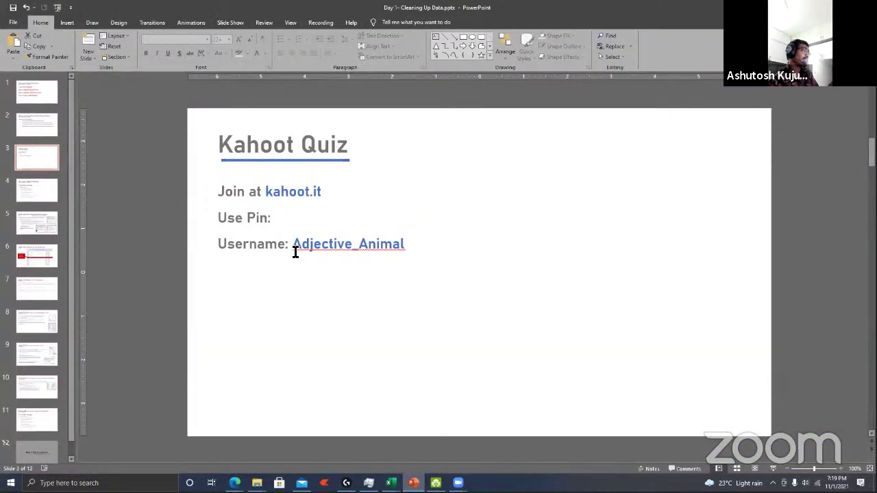
left_click_drag(294, 247, 421, 247)
left_click(368, 276)
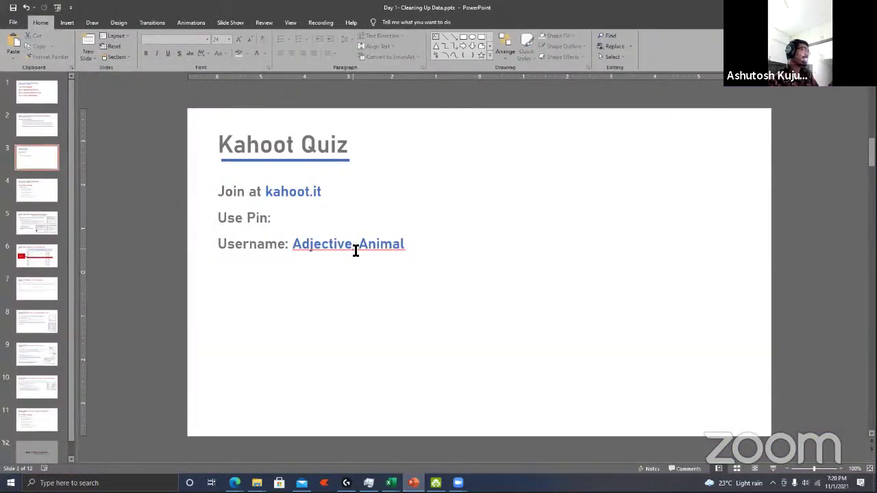
left_click_drag(354, 246, 286, 241)
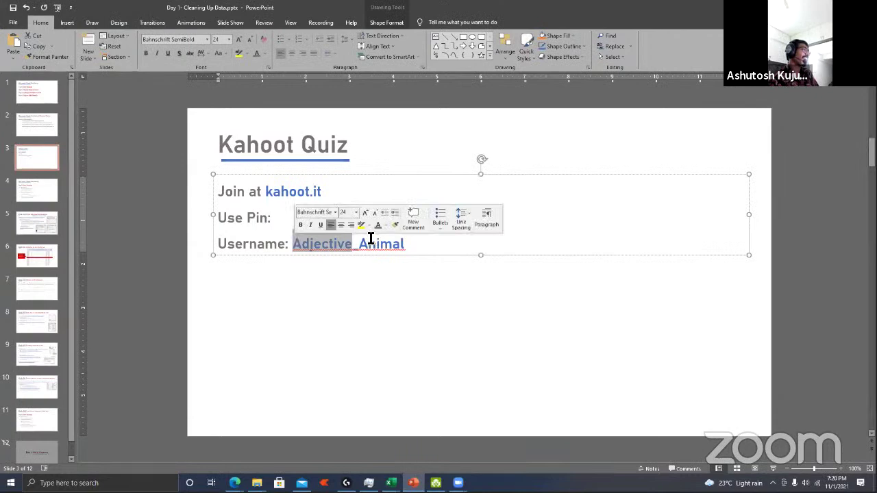
left_click_drag(359, 244, 405, 243)
left_click(626, 47)
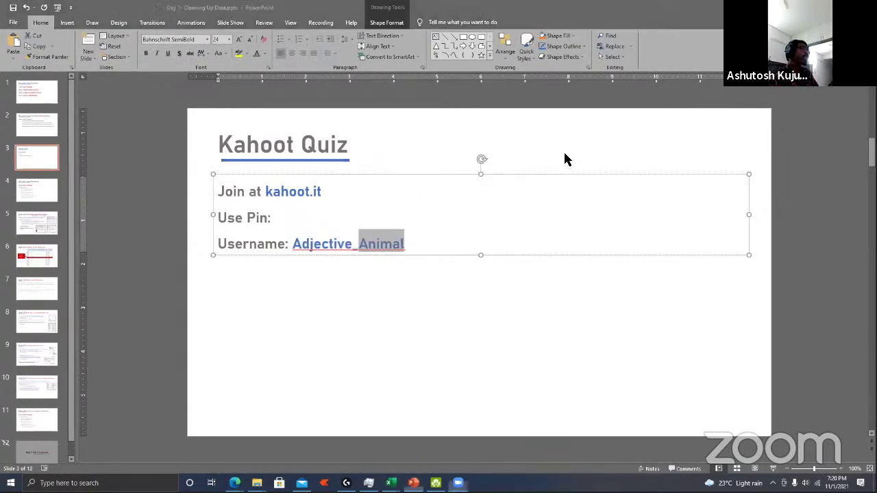
Step: Return to the Kahoot lobby and start the quiz, bringing up its title screen
key("alt+Tab")
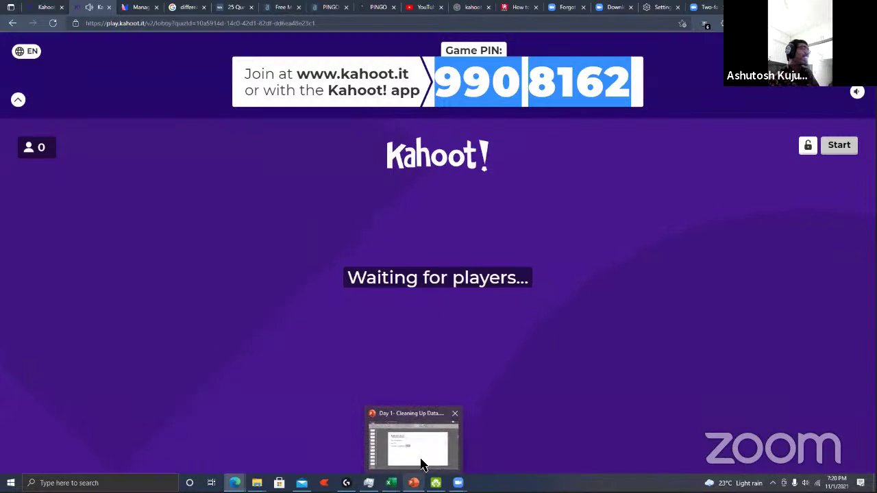
left_click(421, 456)
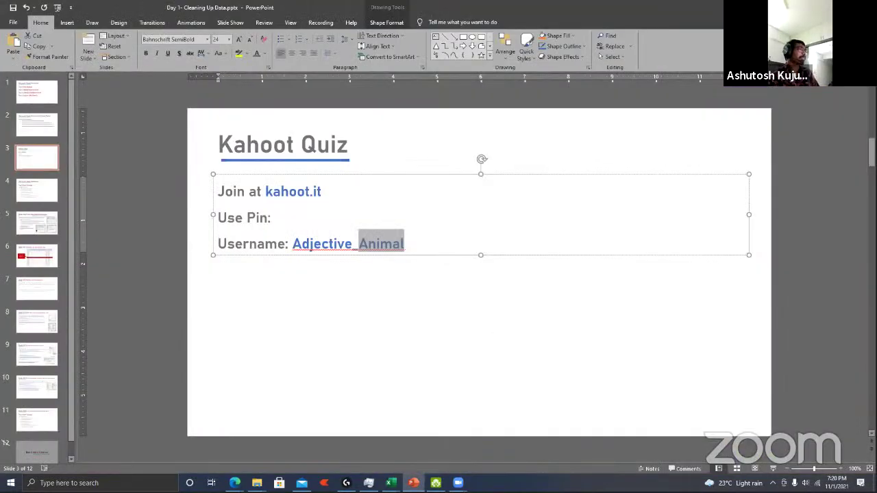
key("alt+Tab")
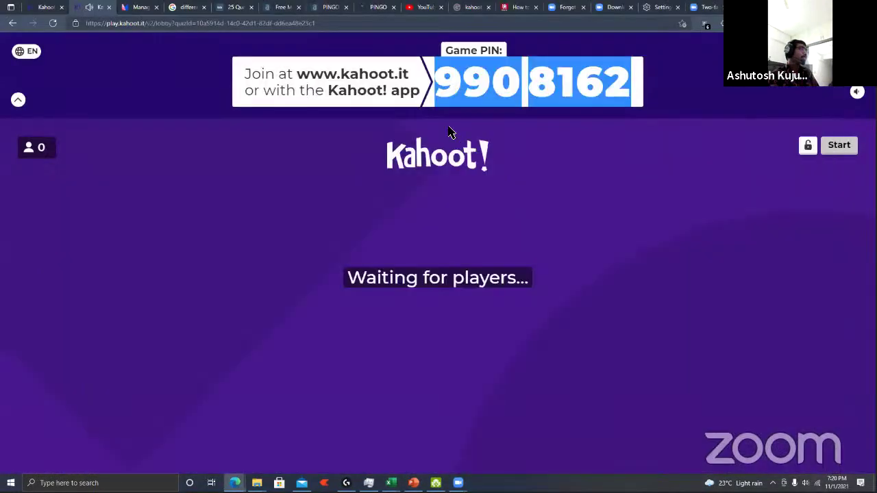
key("Return")
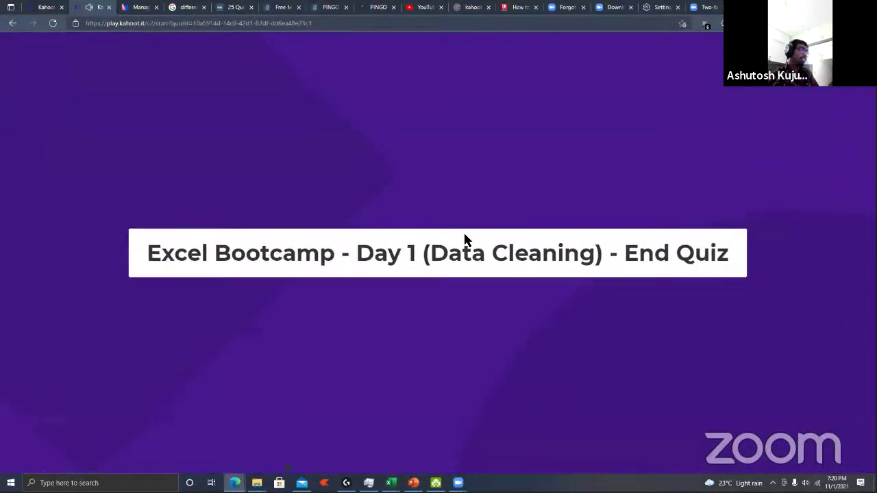
Step: Exit the accidentally started game and relaunch the quiz in Classic mode
left_click(13, 23)
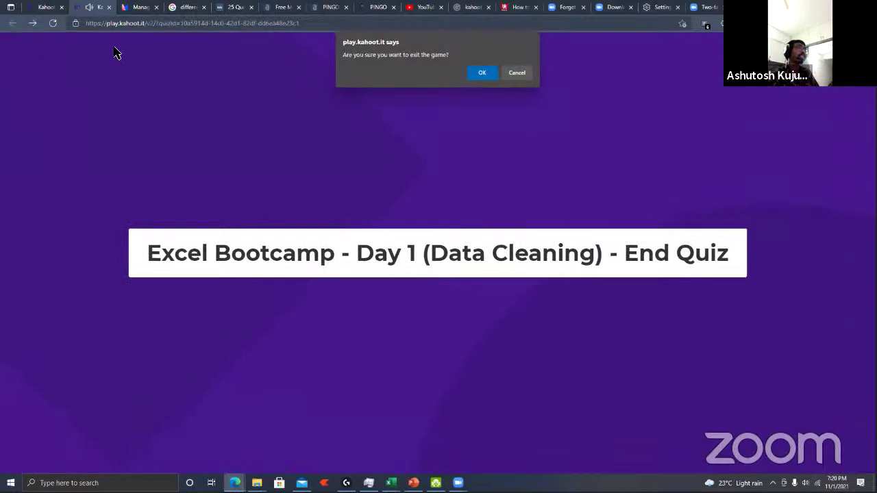
left_click(482, 75)
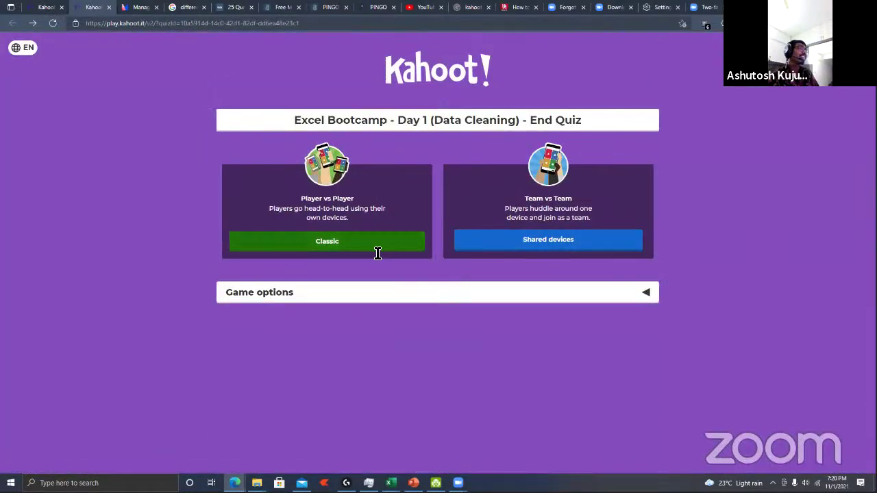
left_click(378, 249)
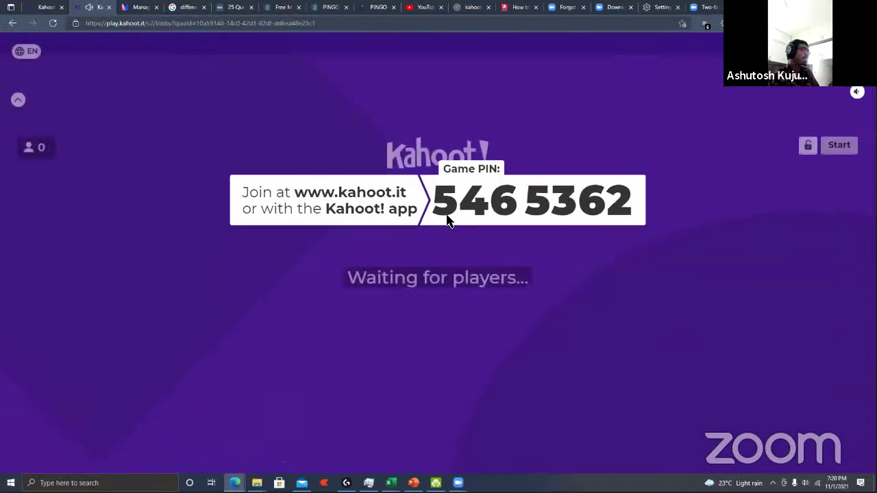
Step: Select the new game PIN, snap the browser to the left half, and bring PowerPoint forward
left_click_drag(440, 104, 634, 88)
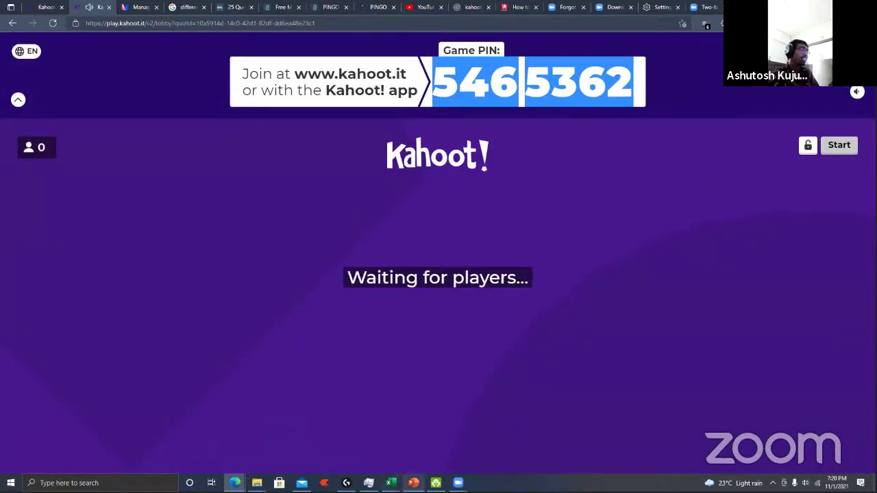
mouse_move(413, 483)
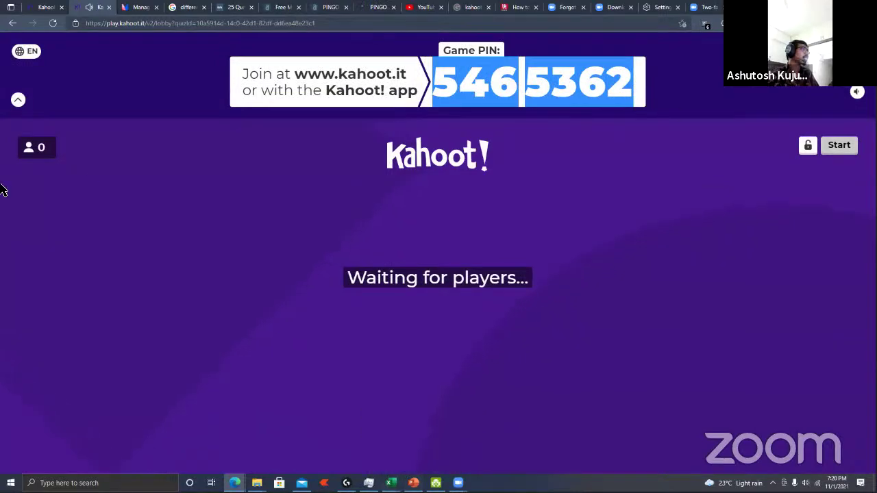
key("super+Left")
left_click(413, 483)
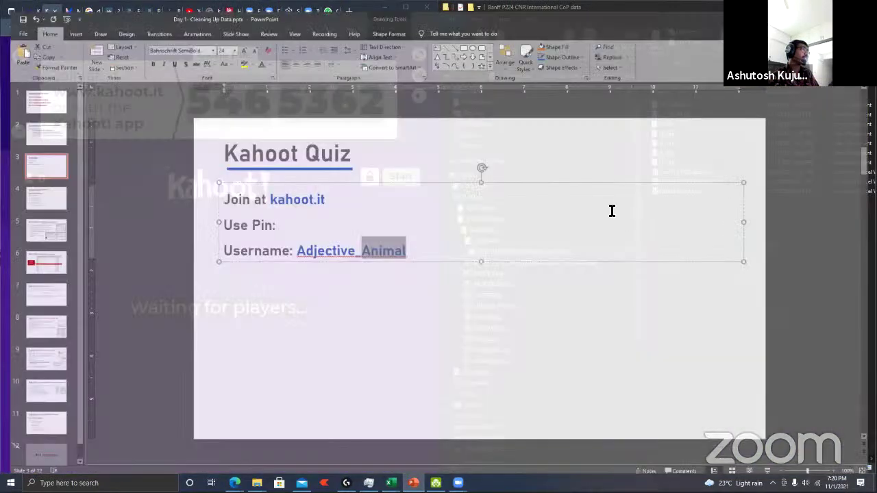
Step: Snap PowerPoint to the right half and paste the new game PIN after 'Use Pin:'
key("super+Right")
key("ctrl+v")
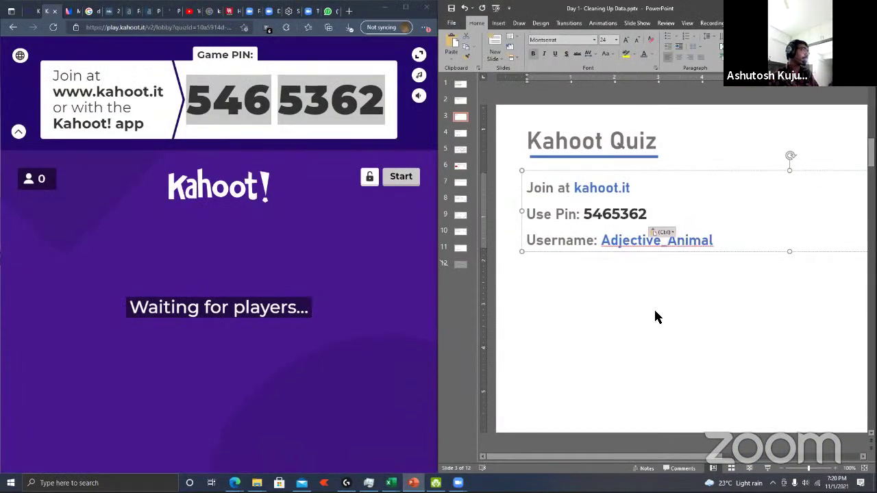
left_click(654, 312)
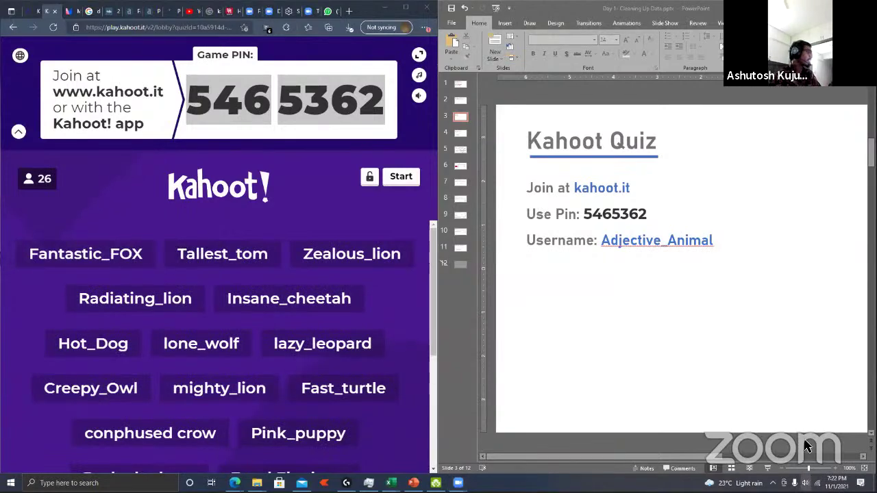
Step: Check the audio playback devices and the network connection status
left_click(805, 483)
left_click(781, 439)
left_click(781, 374)
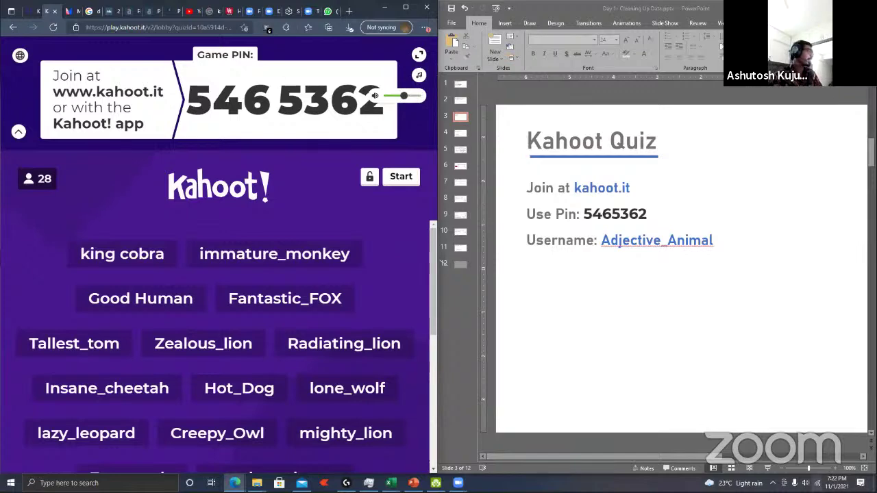
left_click(819, 483)
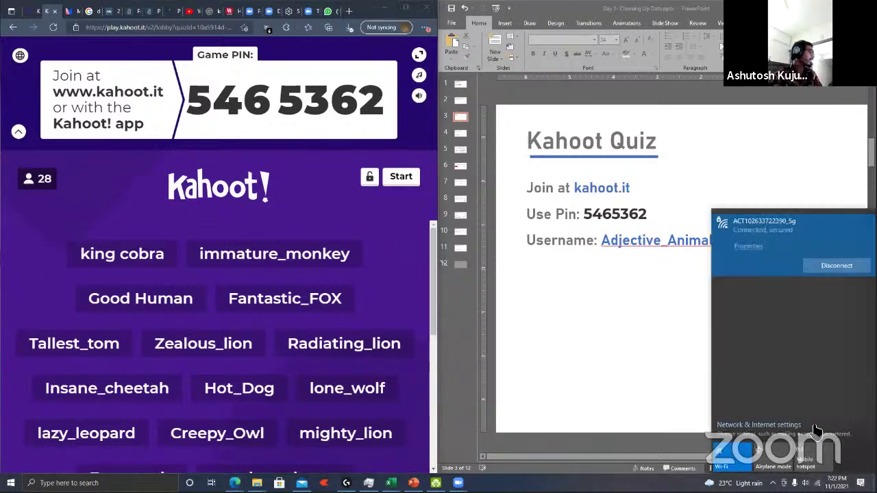
left_click(795, 453)
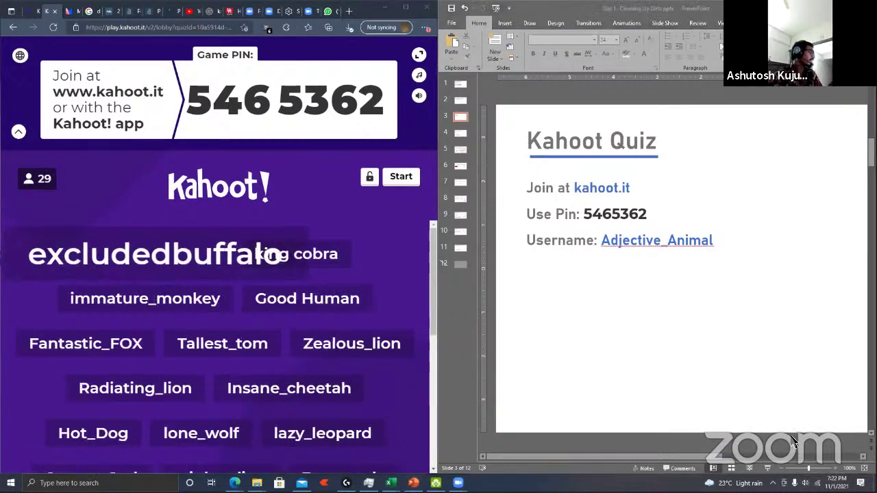
left_click(782, 432)
left_click(405, 99)
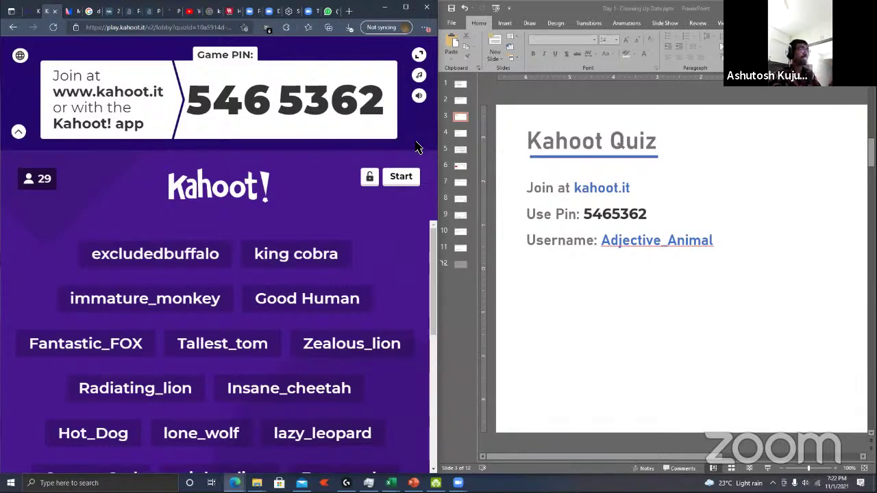
Step: Scroll through the Kahoot lobby's list of joined players
scroll(327, 269, "down", 1)
scroll(326, 269, "down", 4)
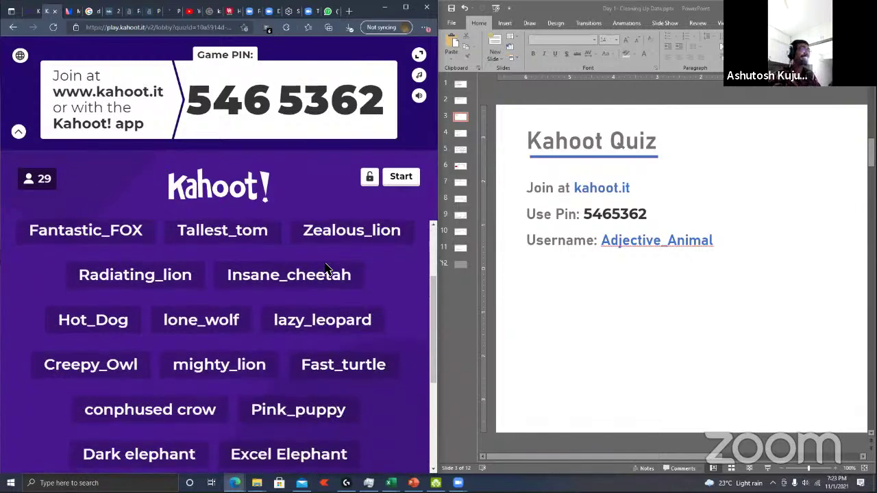
scroll(326, 268, "up", 1)
scroll(327, 269, "up", 3)
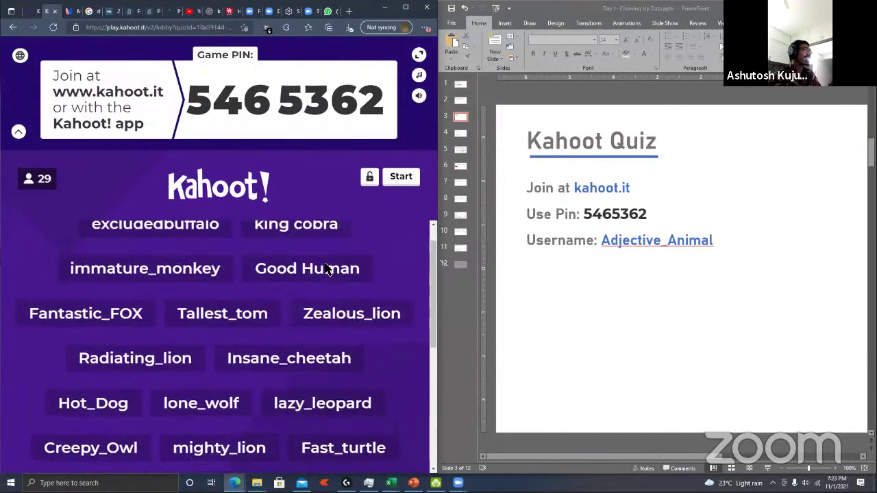
scroll(326, 269, "down", 5)
scroll(327, 269, "up", 5)
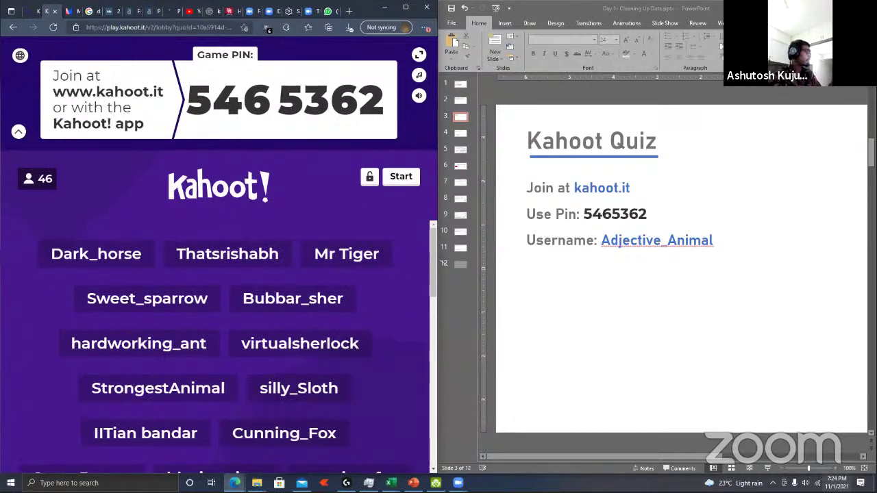
Step: Check the clock and calendar, then maximize the Kahoot lobby window over the slides
left_click(834, 483)
left_click(834, 483)
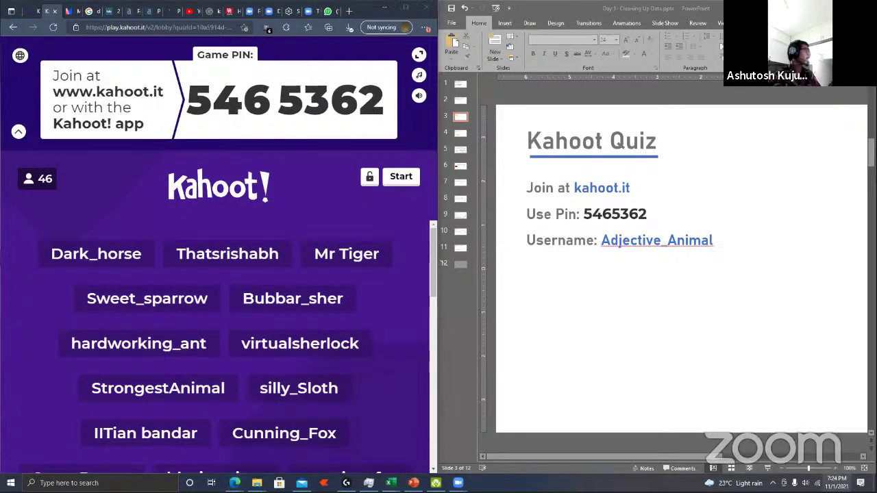
left_click(835, 483)
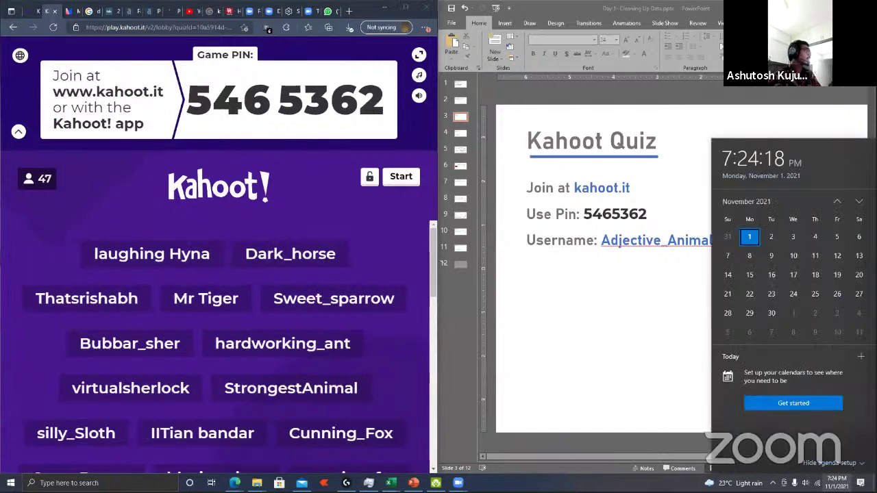
left_click(835, 484)
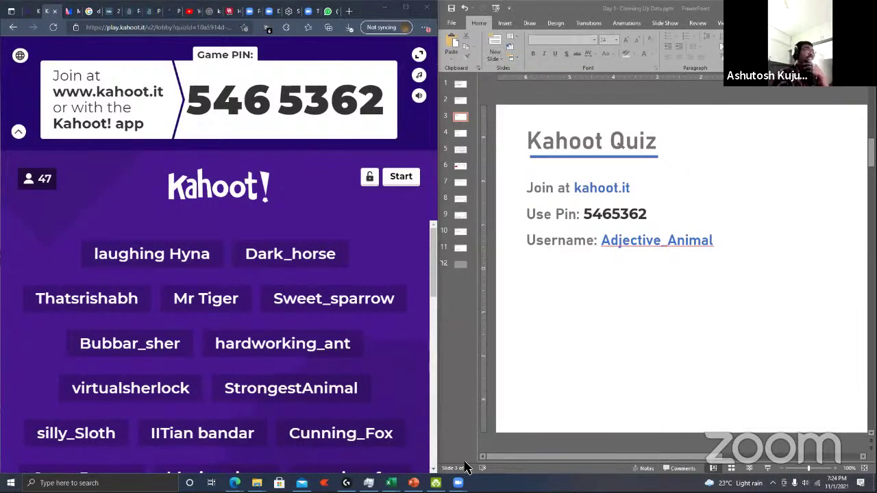
scroll(298, 391, "down", 10)
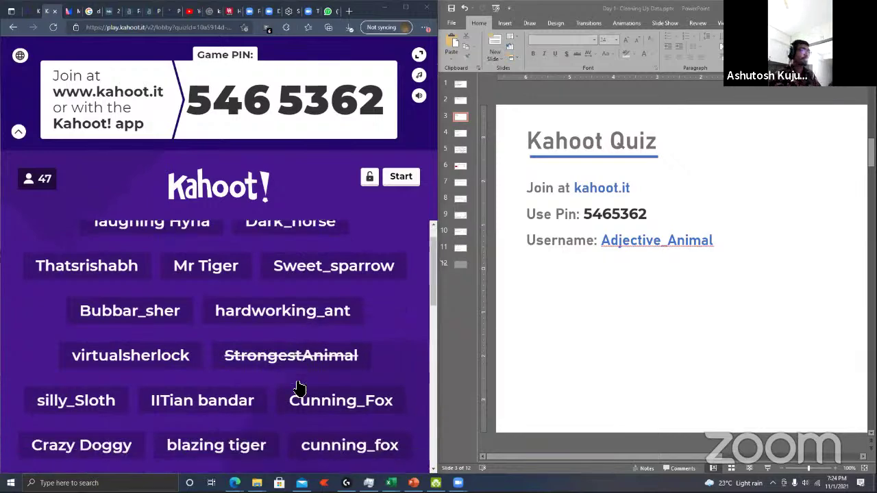
scroll(300, 388, "up", 10)
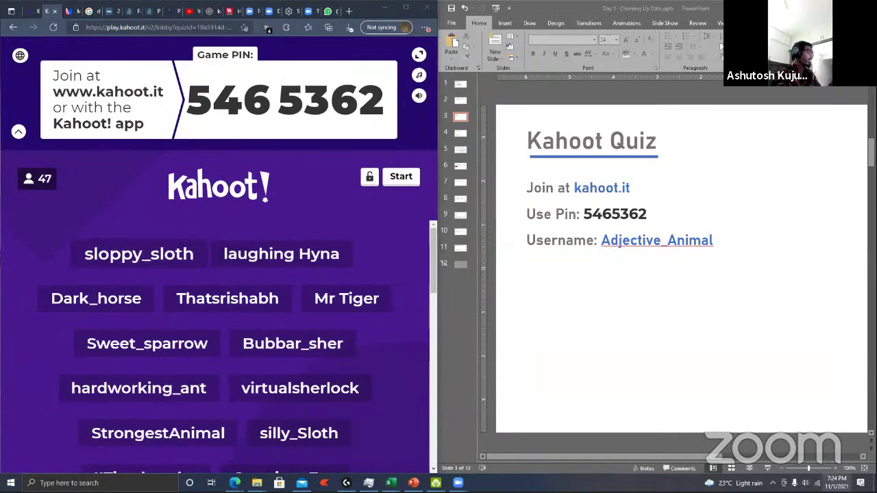
key("super+alt+d")
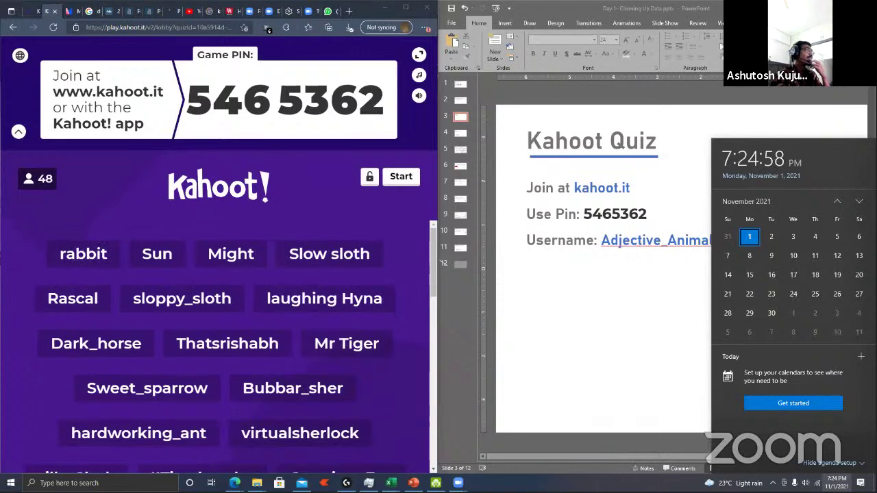
left_click(416, 20)
key("super+Up")
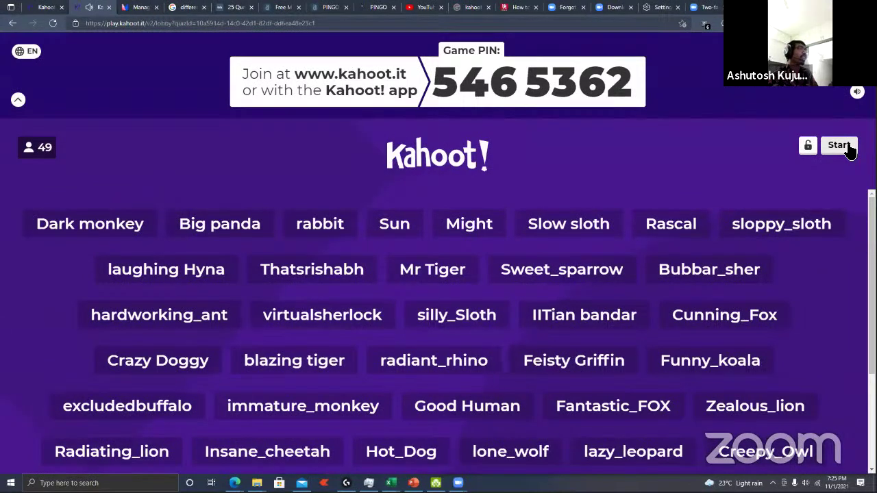
Step: Start the game, run question 1 (Sorting correct), and show the scoreboard led at 936
left_click(840, 146)
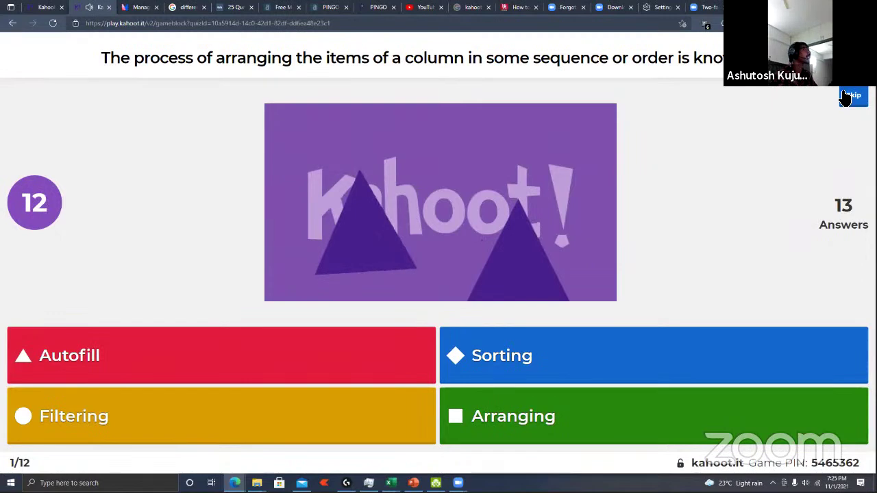
left_click(56, 7)
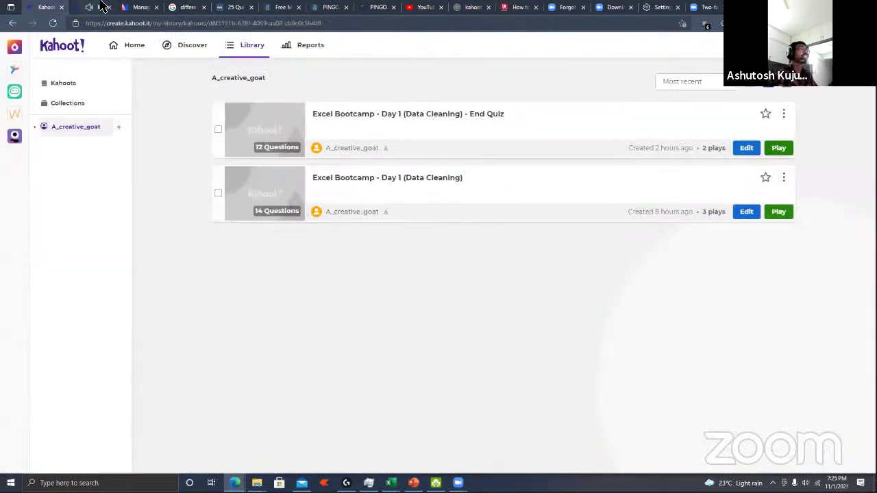
left_click(103, 7)
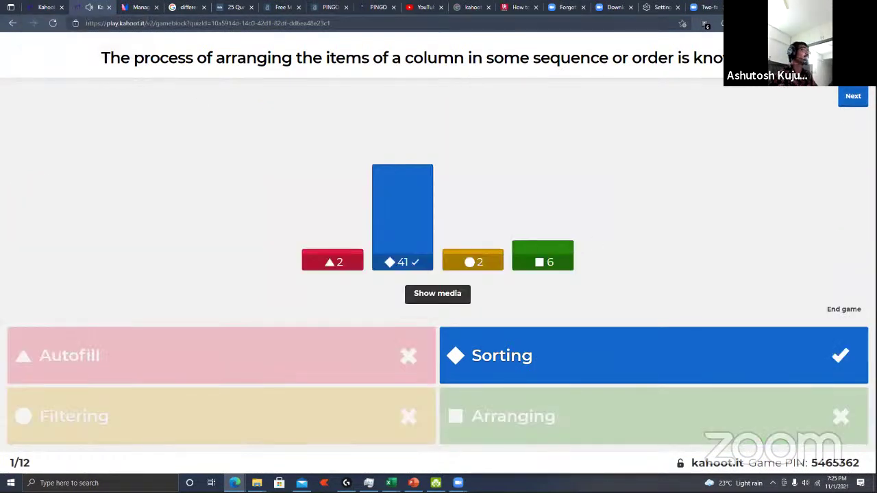
left_click(854, 96)
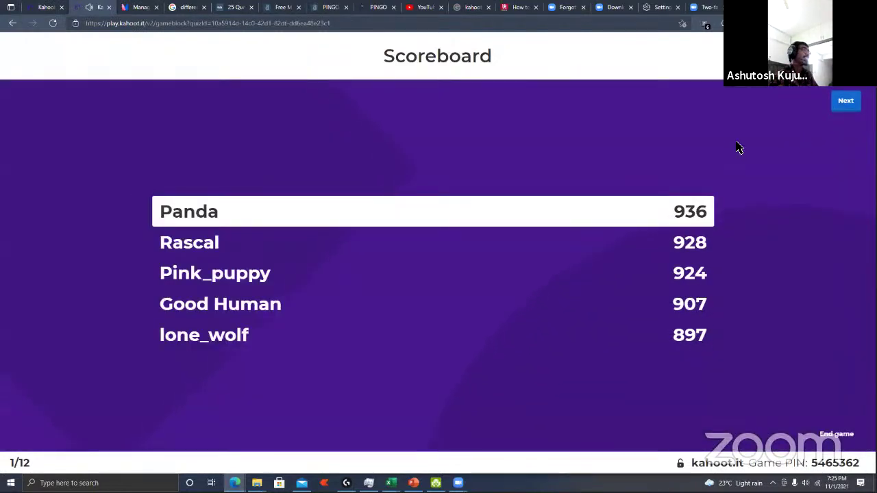
Step: Advance to question 2 on detecting outliers and let it run to its results chart
left_click(844, 107)
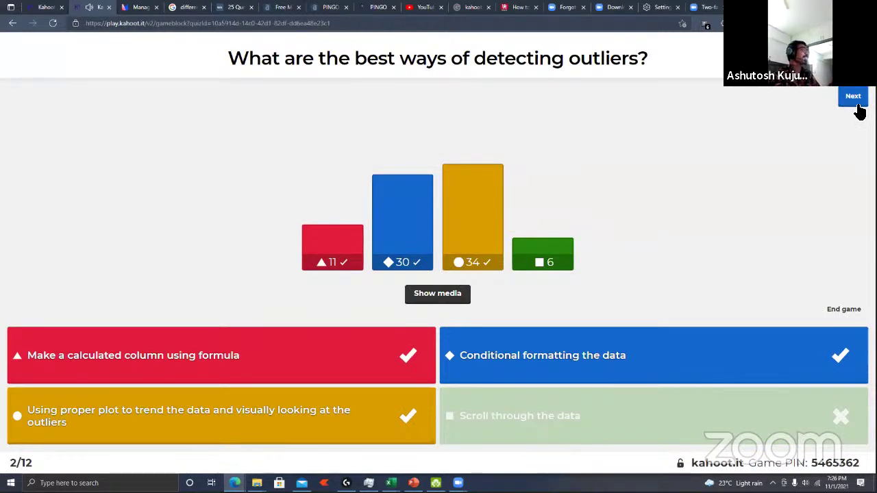
Step: Play through questions 3 and 4 and show the scoreboard led at 5774 points
left_click(853, 96)
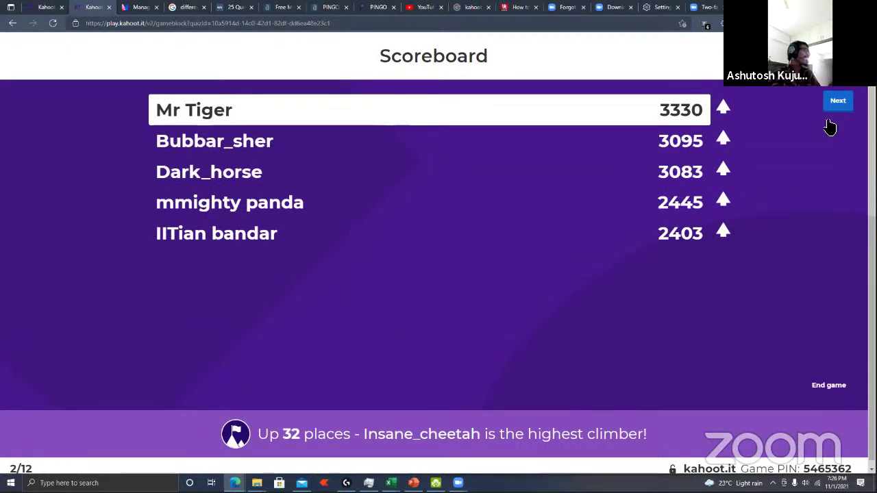
left_click(851, 98)
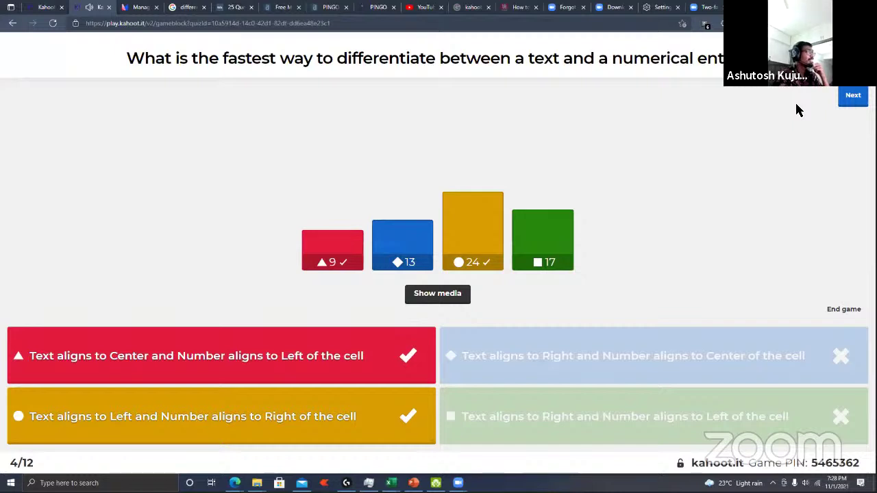
left_click(850, 101)
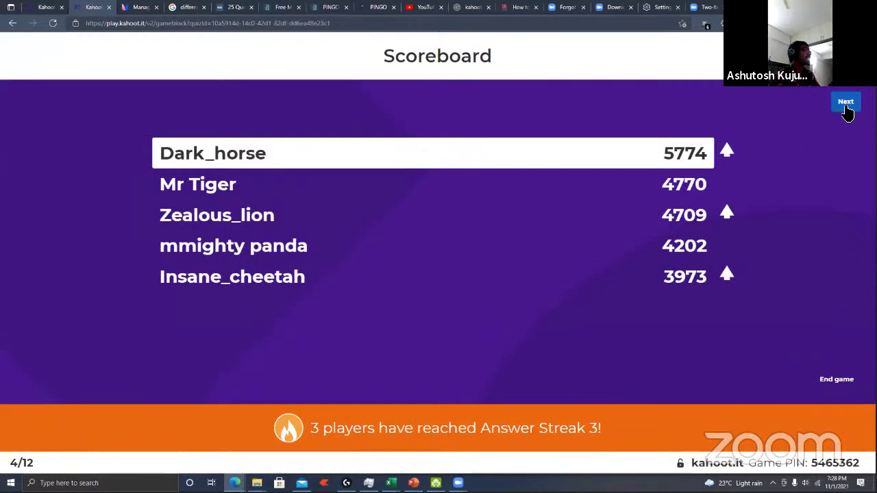
Step: Play question 5 on trend charts (Line Chart correct) and show the top-five scoreboard
left_click(846, 108)
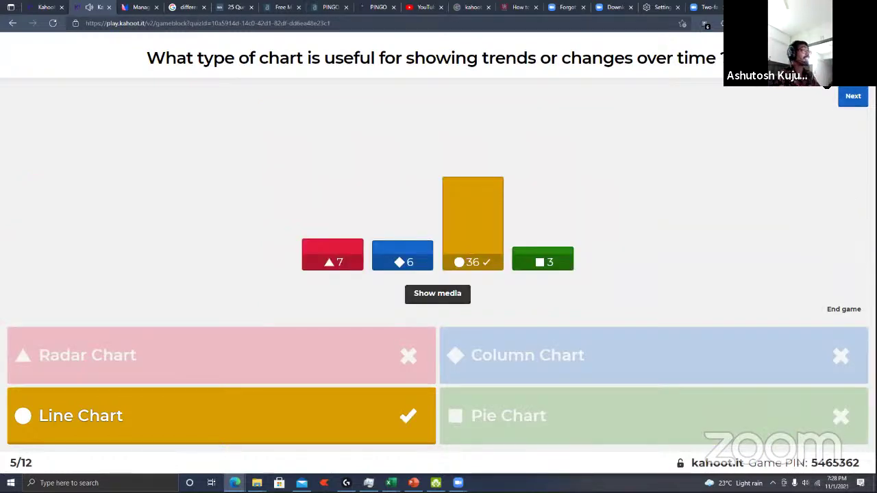
left_click(853, 98)
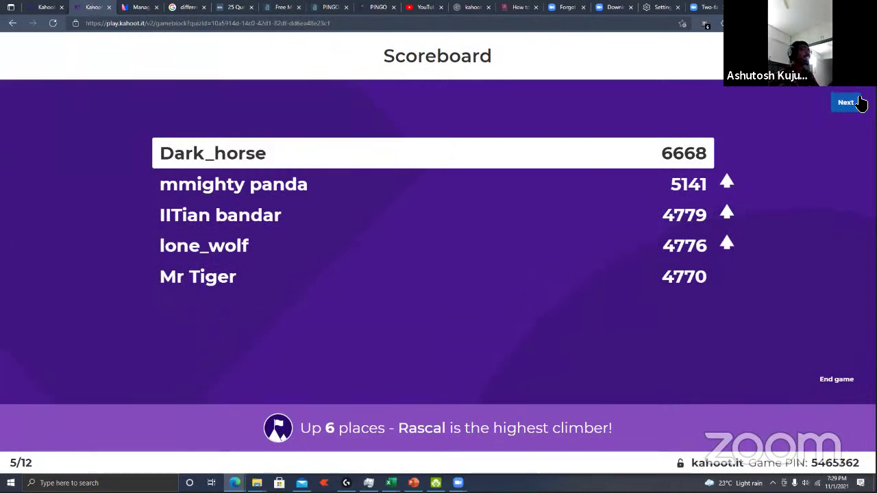
Step: Run question 6 through its results and scoreboard, then start question 7 on counting numeric entries
left_click(846, 102)
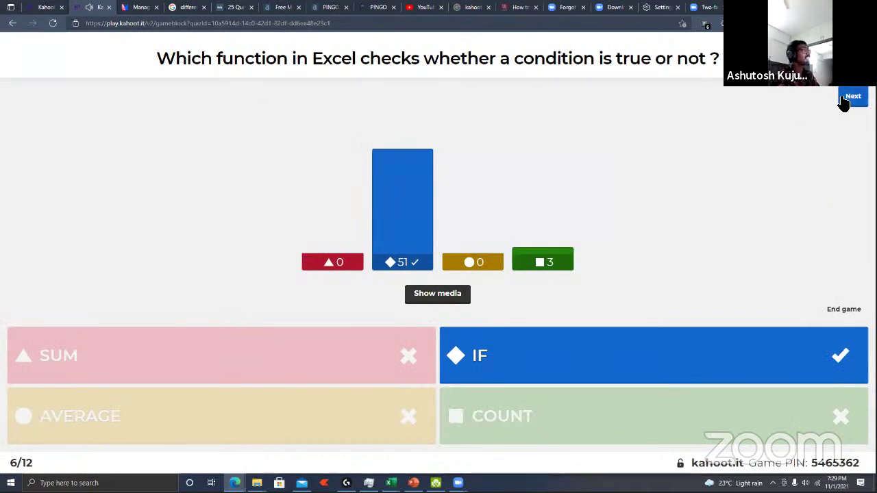
left_click(850, 98)
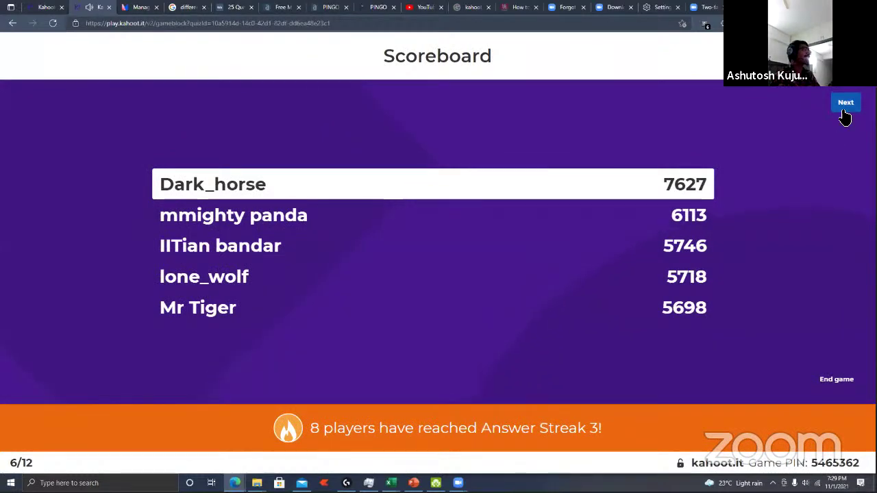
left_click(843, 110)
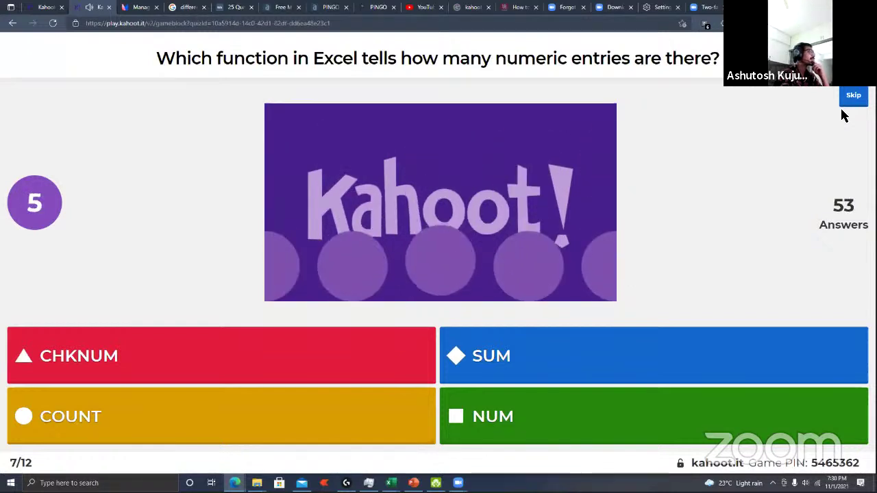
Step: Skip question 7 to reveal COUNT as correct, show its scoreboard, and start question 8
left_click(843, 111)
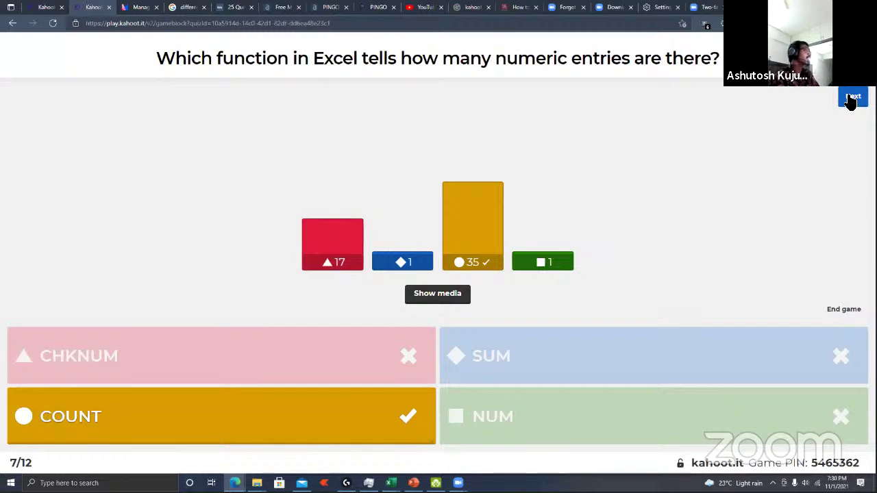
left_click(852, 98)
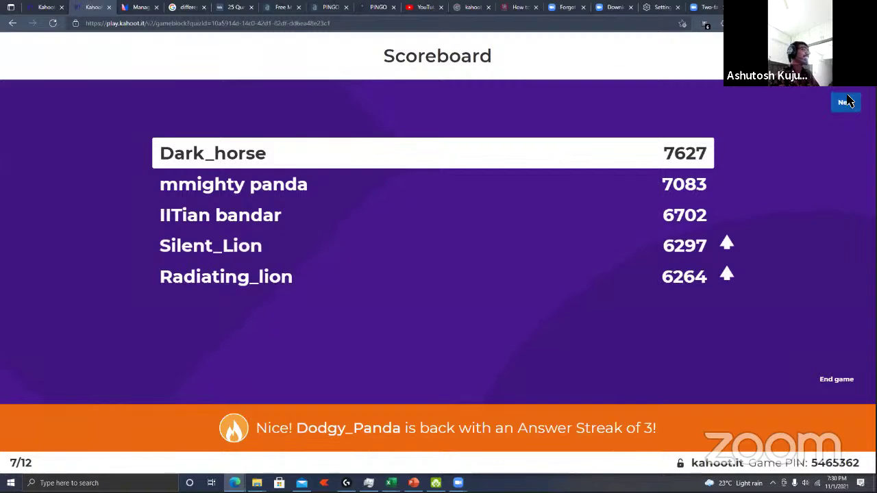
left_click(848, 101)
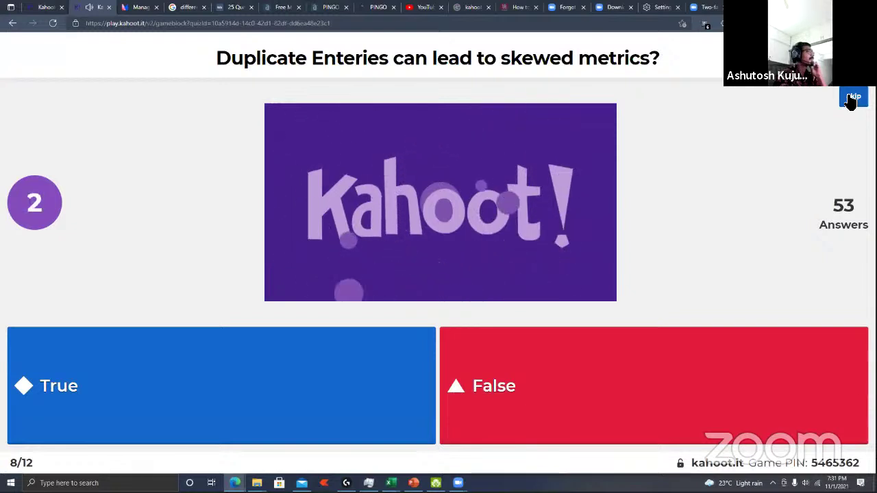
Step: End question 8 early to reveal True correct (30 to 24), then show the scoreboard
left_click(852, 98)
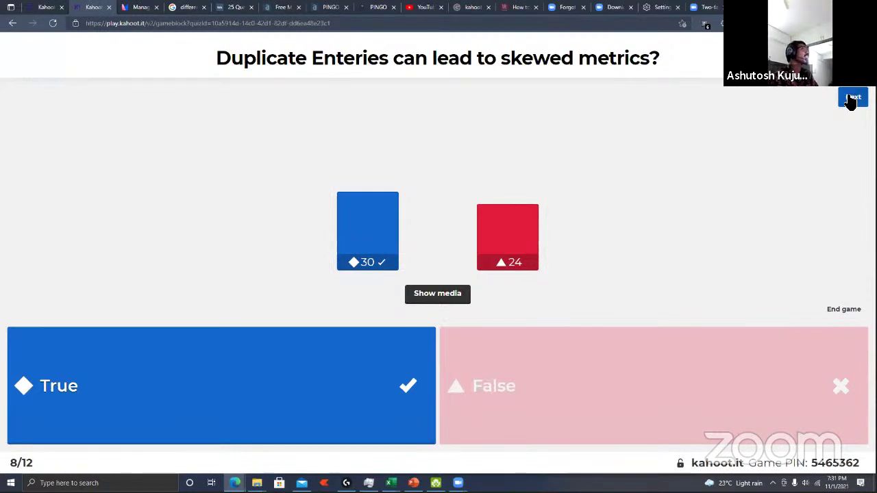
left_click(852, 98)
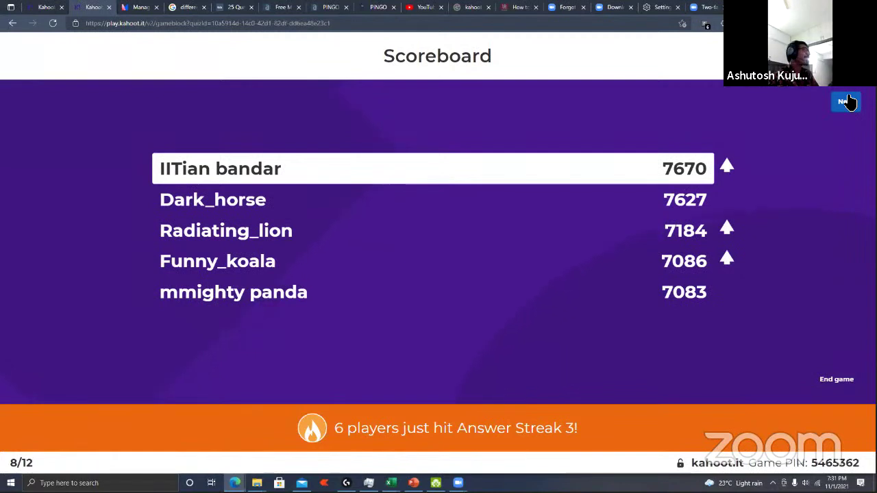
Step: Start question 9, show its scoreboard after the results, then advance to question 10
left_click(847, 102)
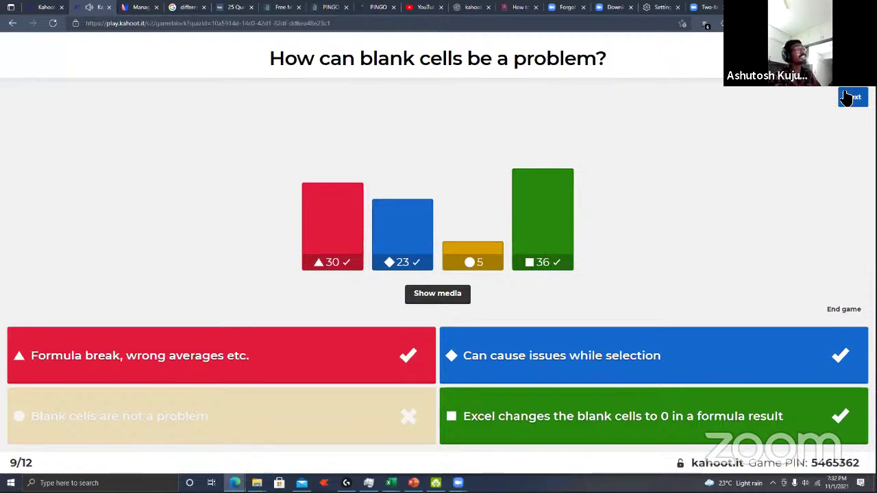
left_click(853, 97)
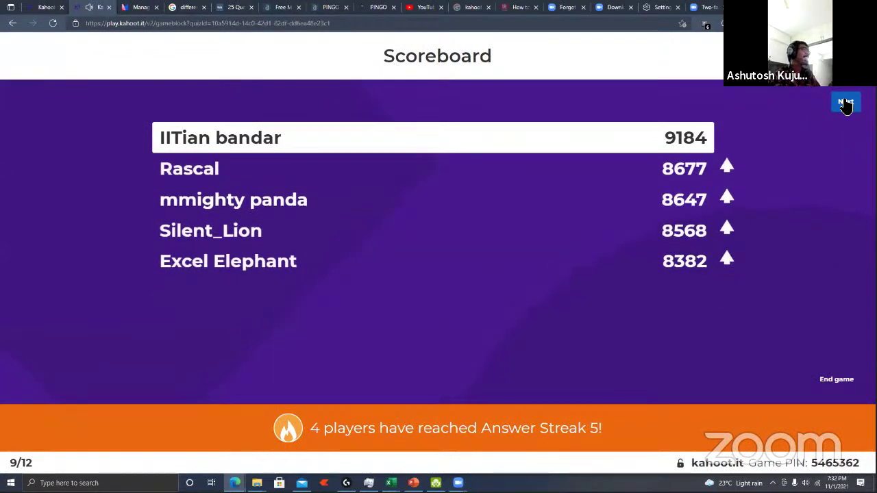
left_click(845, 103)
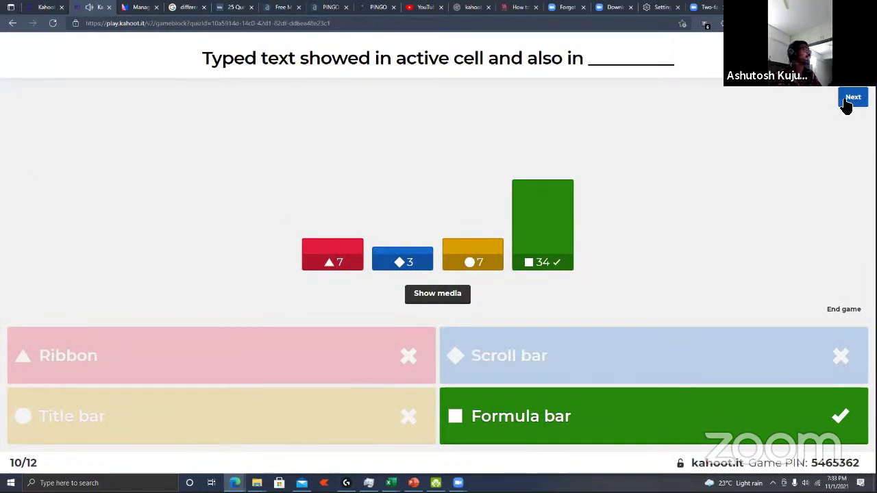
Step: Display the question 10 scoreboard, with the leader at 9578 points and second place at 9513
left_click(850, 100)
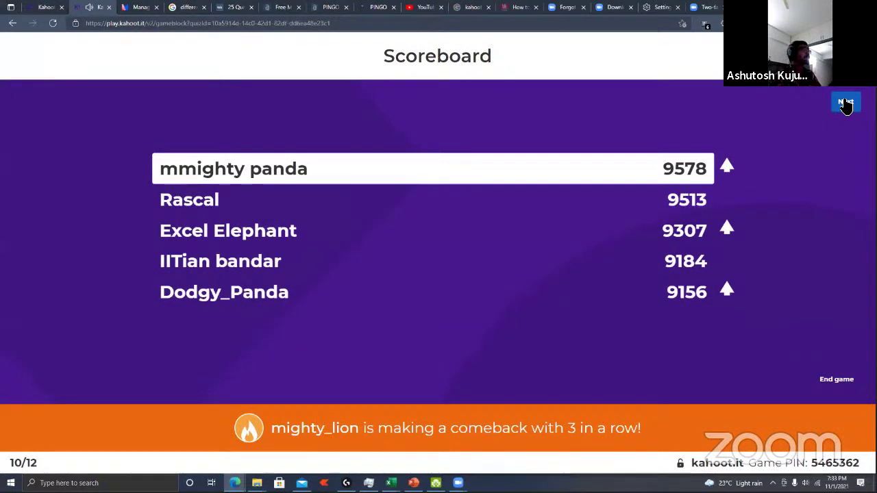
Step: Open question 11, highlight its VLOOKUP question text, then show the scoreboard with a 10364-point lead
left_click(846, 103)
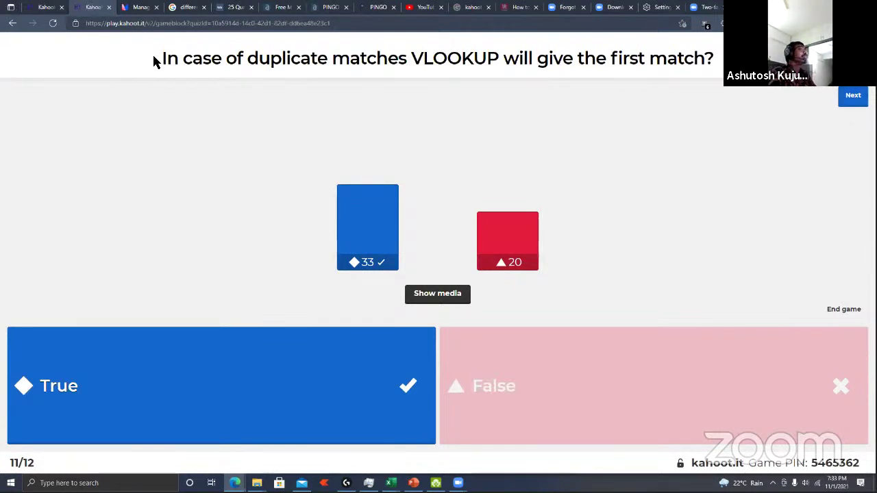
left_click_drag(154, 60, 709, 55)
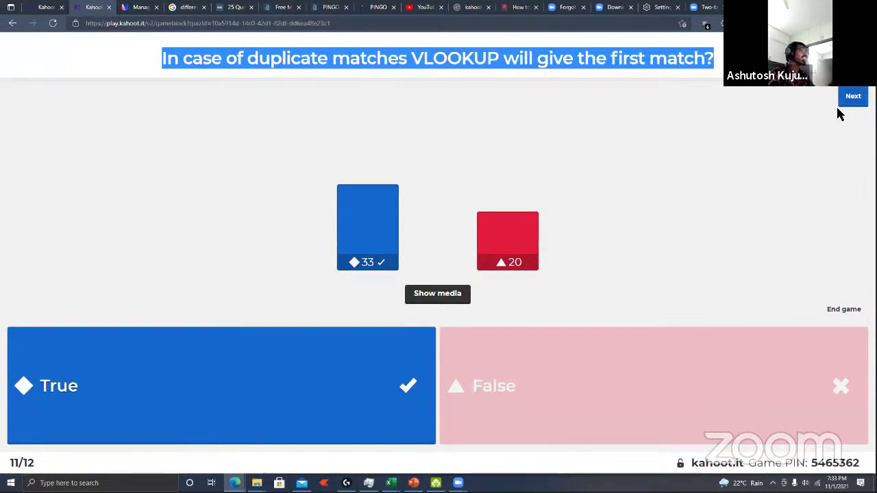
left_click(853, 99)
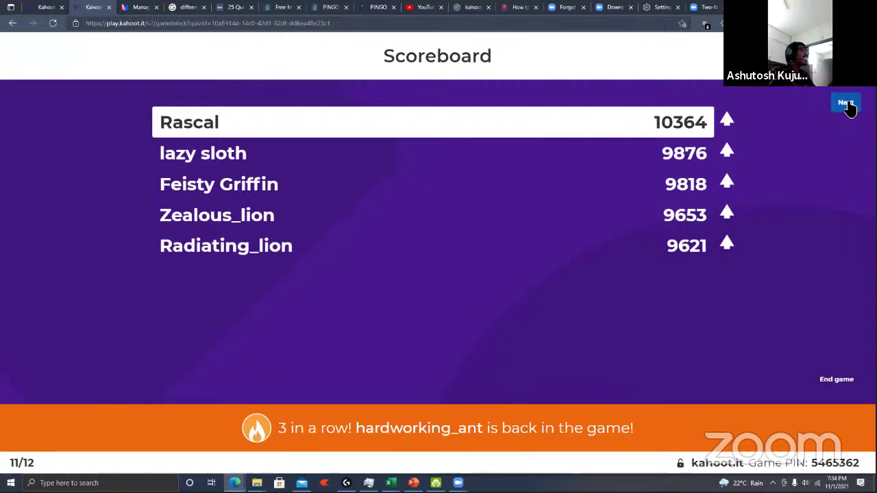
Step: Show final question 12, then the End Quiz podium with 11313, 10602 and 10560 points
left_click(847, 104)
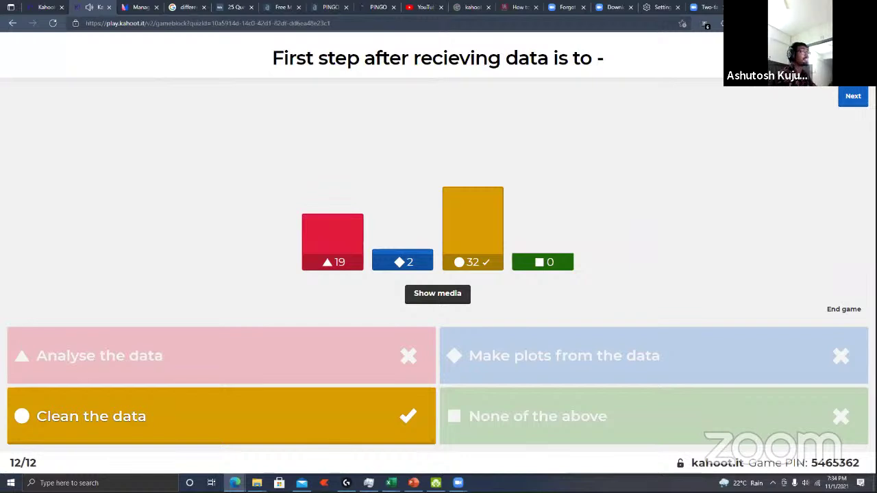
left_click(853, 96)
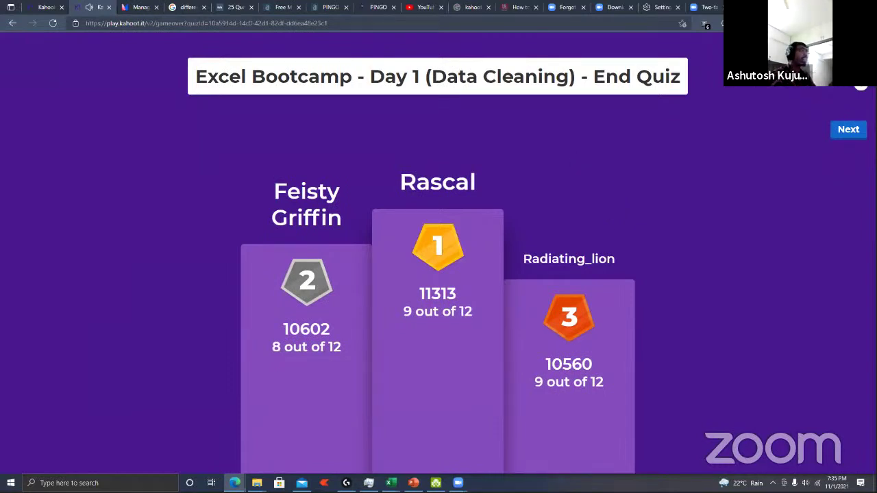
Step: Minimize the full-screen Kahoot browser with Win+Down to reveal PowerPoint and File Explorer
key("super+Down")
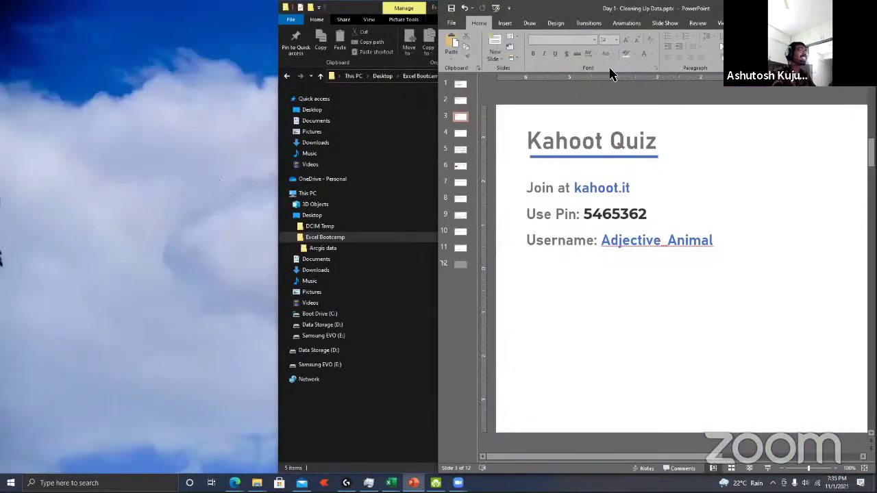
Step: Maximize PowerPoint, preview the slide 4 agenda, and put the caret in 'Test' to correct it to 'Text'
key("super+Up")
left_click(47, 197)
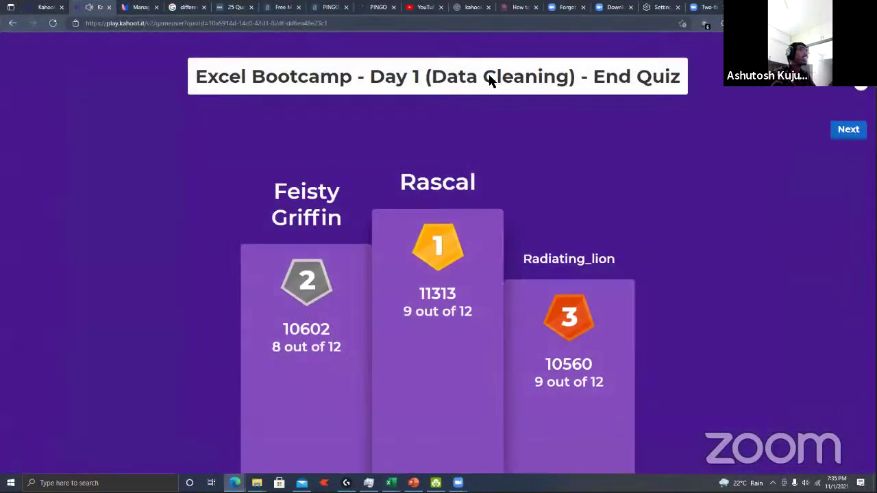
key("ctrl+w")
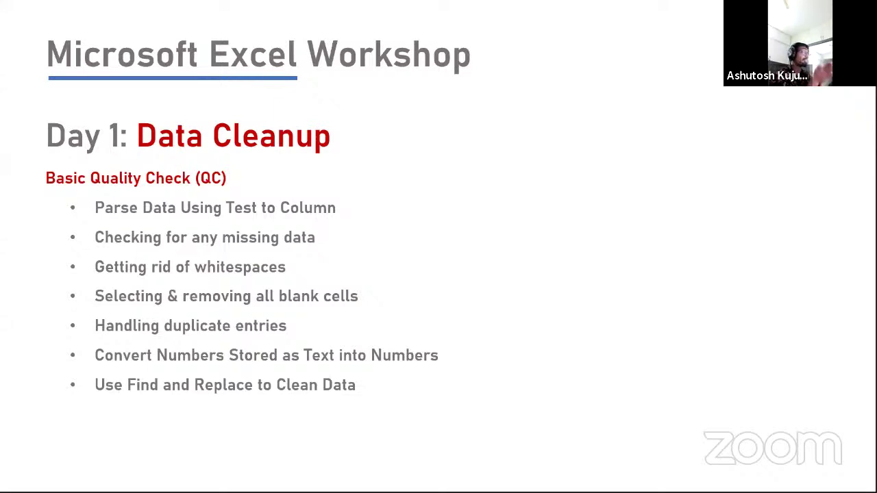
key("Escape")
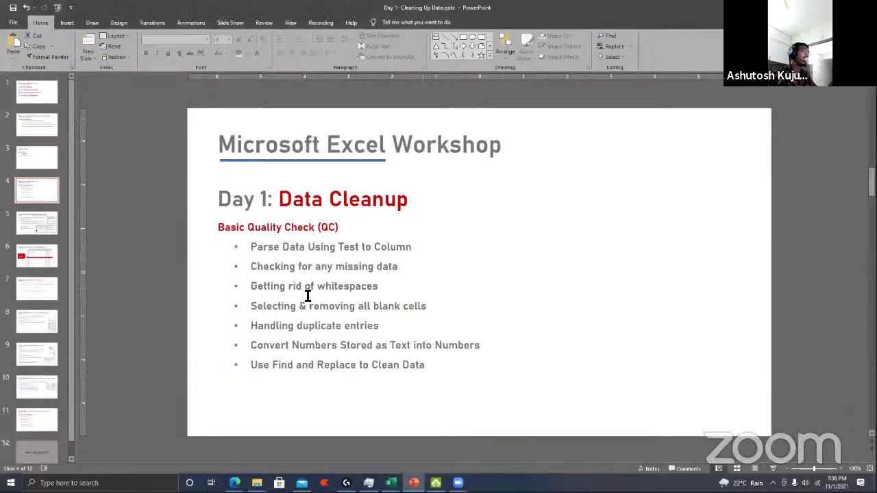
left_click(361, 259)
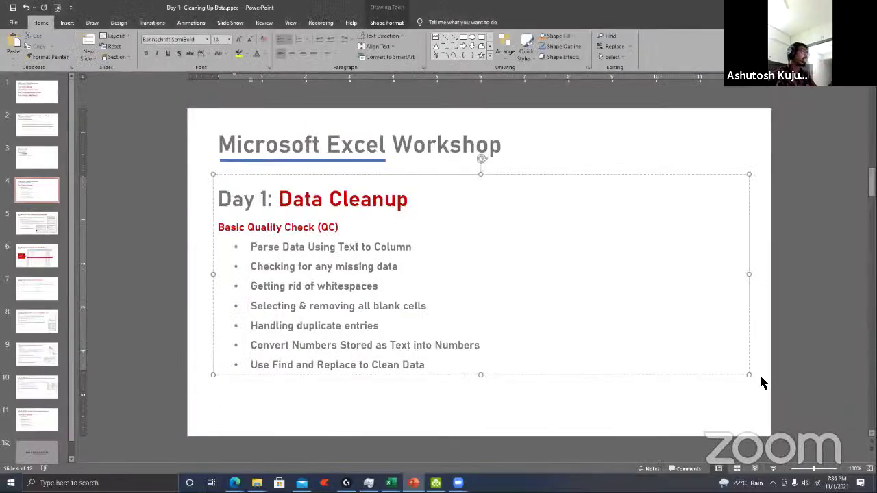
Step: Present the deck from slide 4, stepping to the Text to Column slide and back to the agenda
left_click(773, 469)
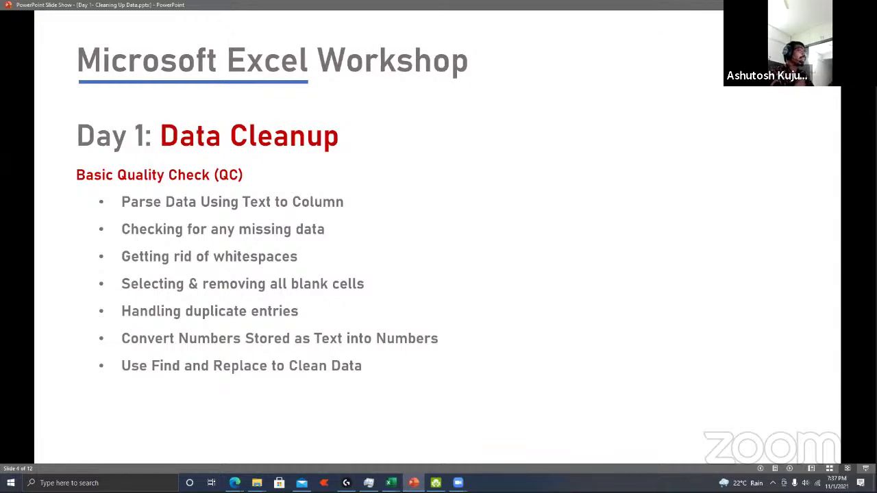
key("Right")
key("Left")
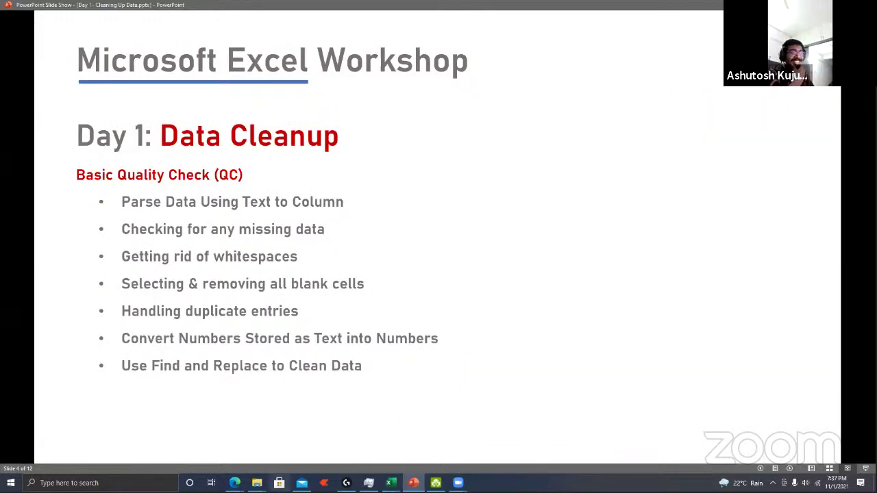
Step: Snap the Excel Bootcamp folder window to the right half, with the mail app on the left
mouse_move(257, 483)
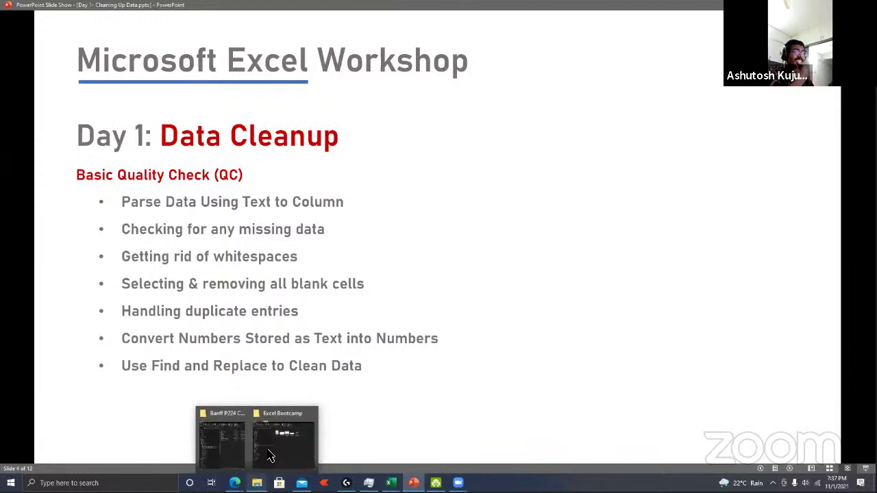
left_click(275, 450)
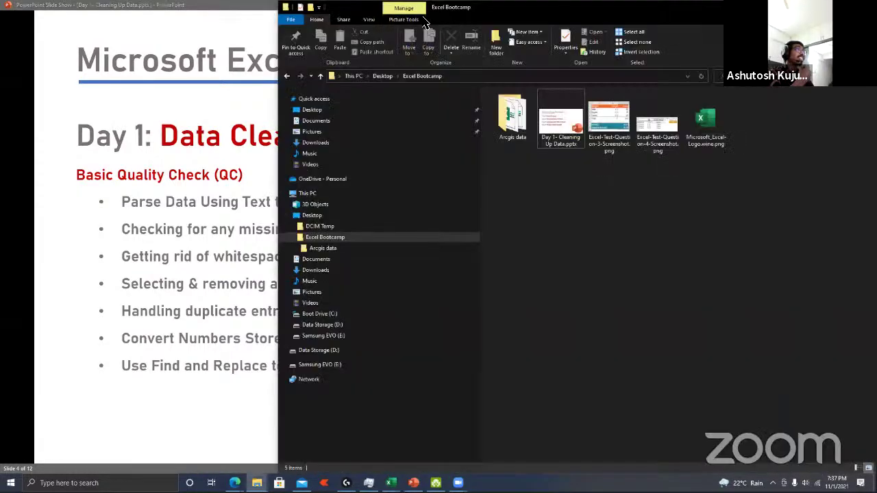
left_click_drag(425, 20, 585, 21)
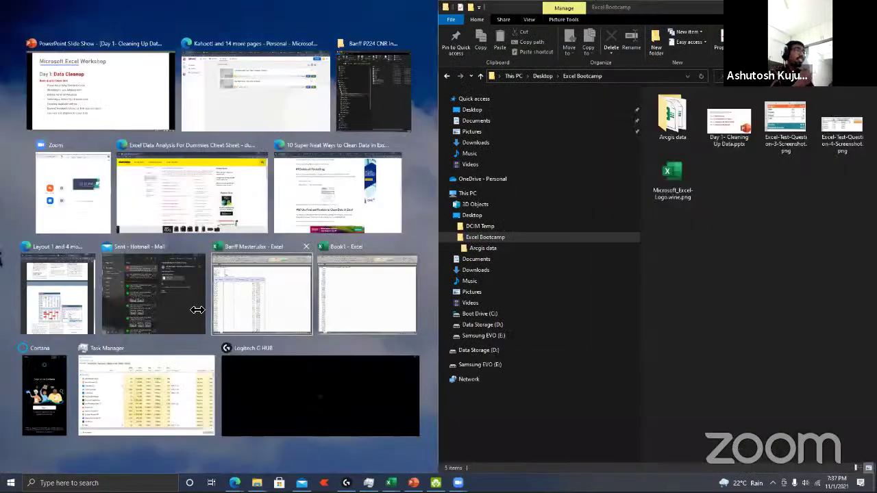
left_click(147, 398)
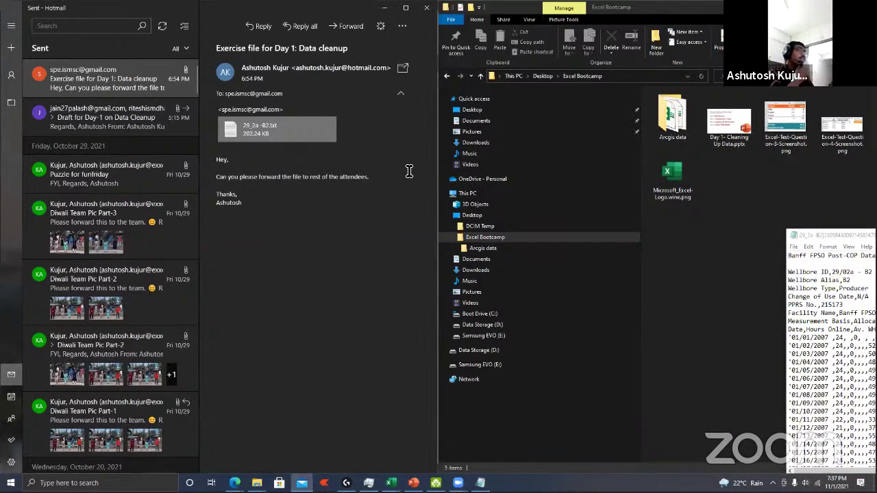
Step: Maximize Notepad to review the Banff FPSO header lines and daily 2007 rows, then restore it
double_click(323, 125)
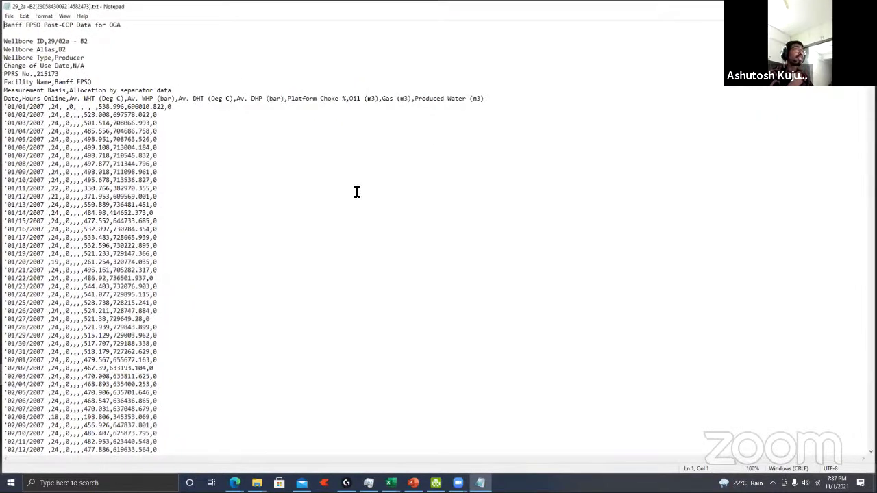
scroll(32, 35, "down", 10)
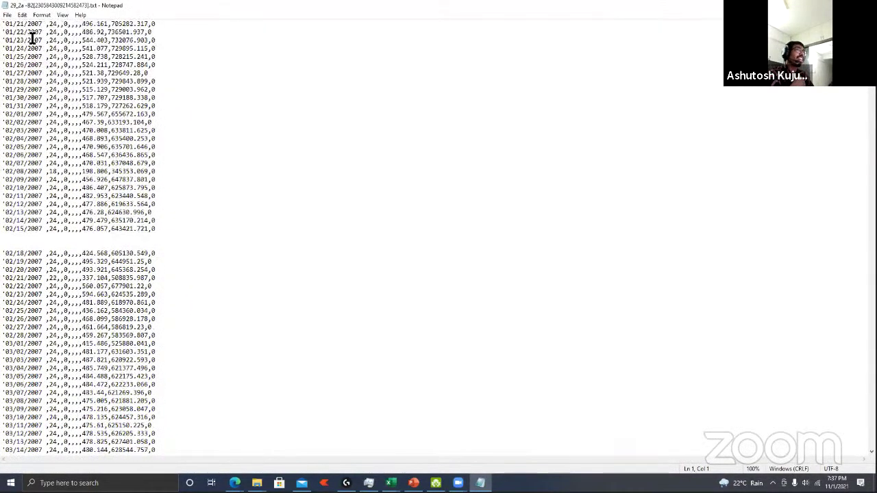
scroll(102, 68, "up", 10)
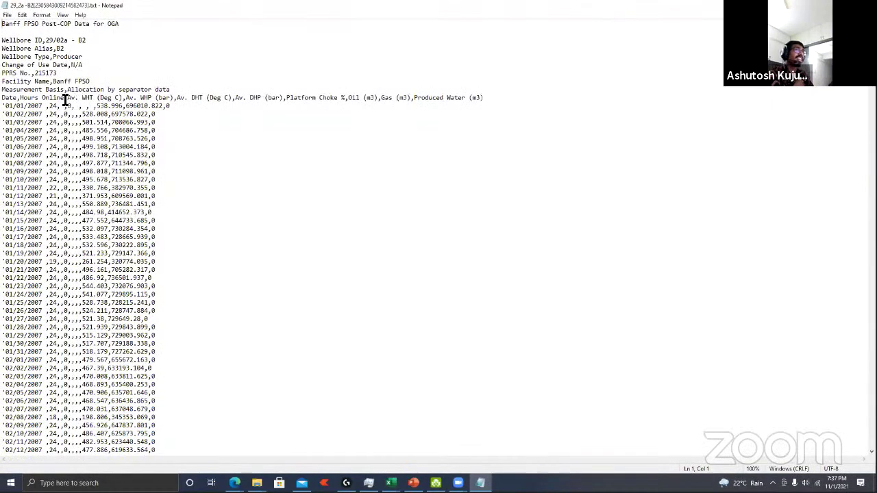
triple_click(35, 92)
left_click(36, 99)
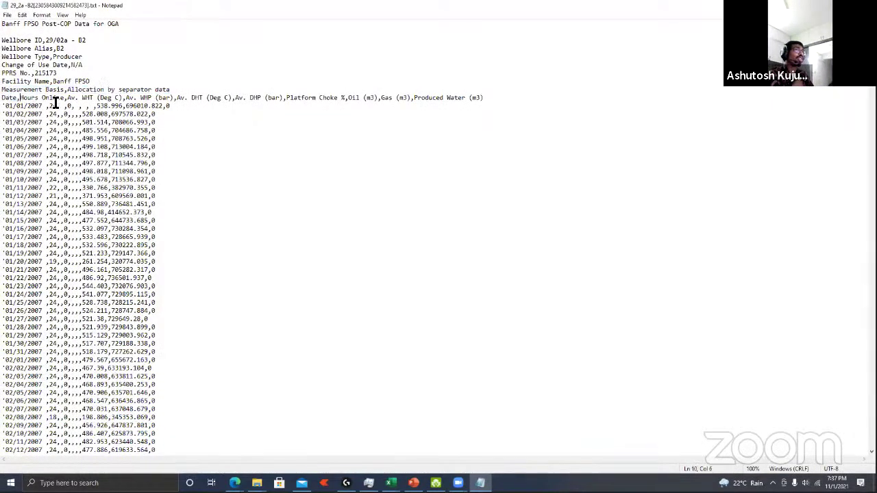
scroll(107, 220, "down", 4)
scroll(109, 223, "down", 19)
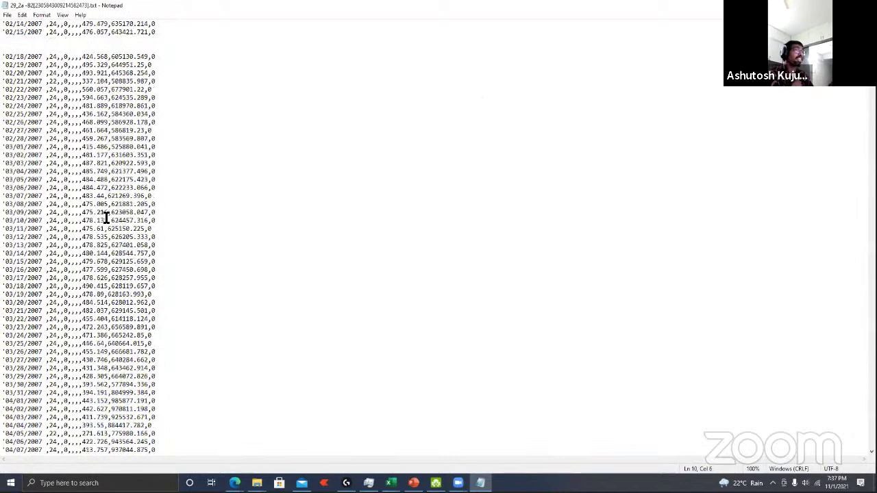
scroll(115, 233, "down", 20)
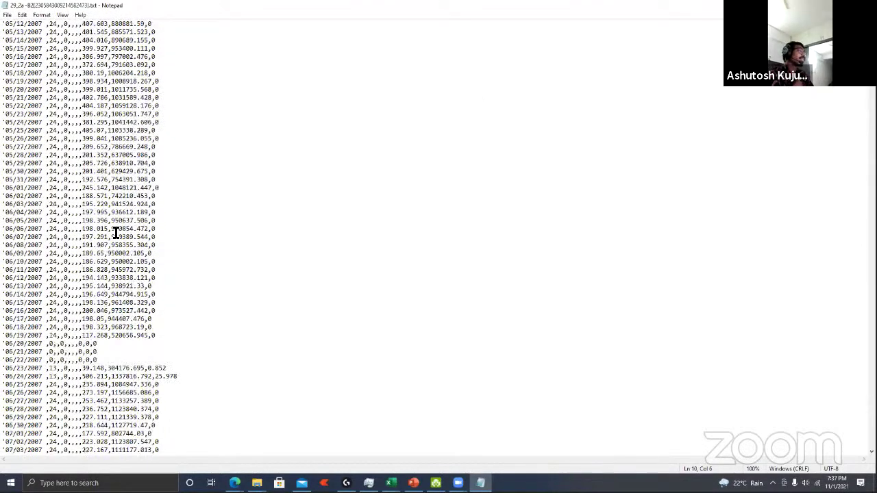
scroll(116, 234, "down", 20)
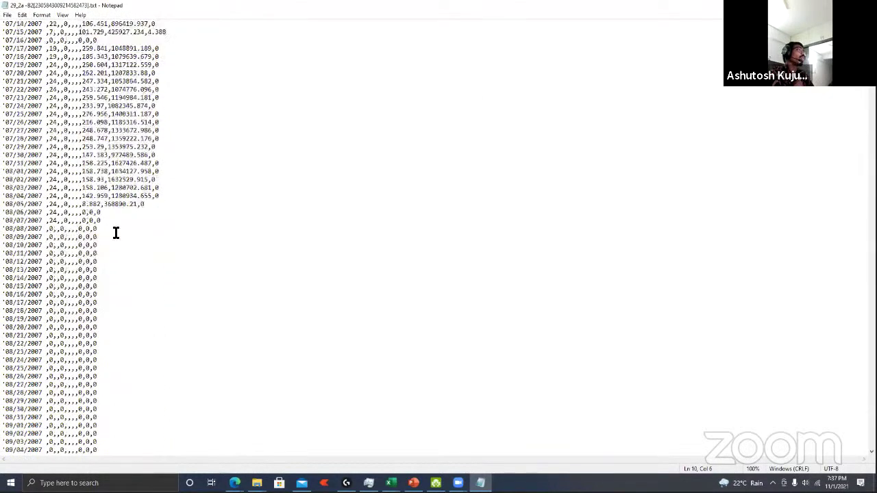
scroll(501, 331, "up", 20)
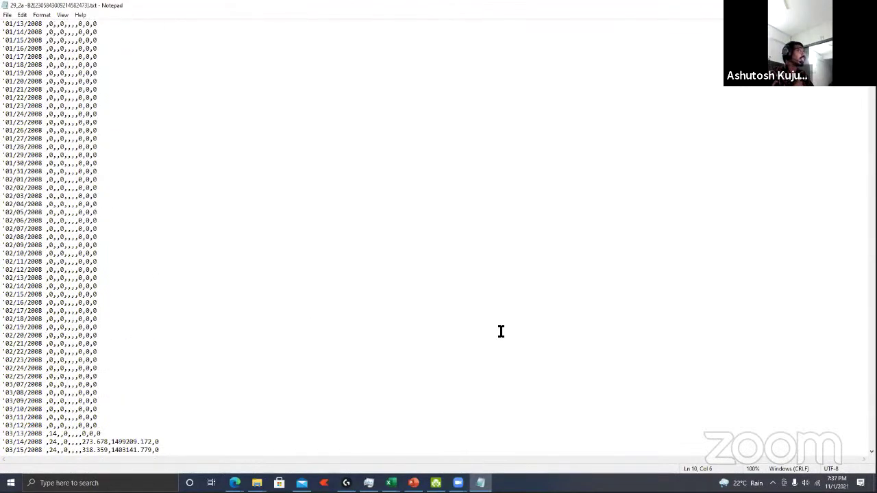
scroll(671, 290, "up", 20)
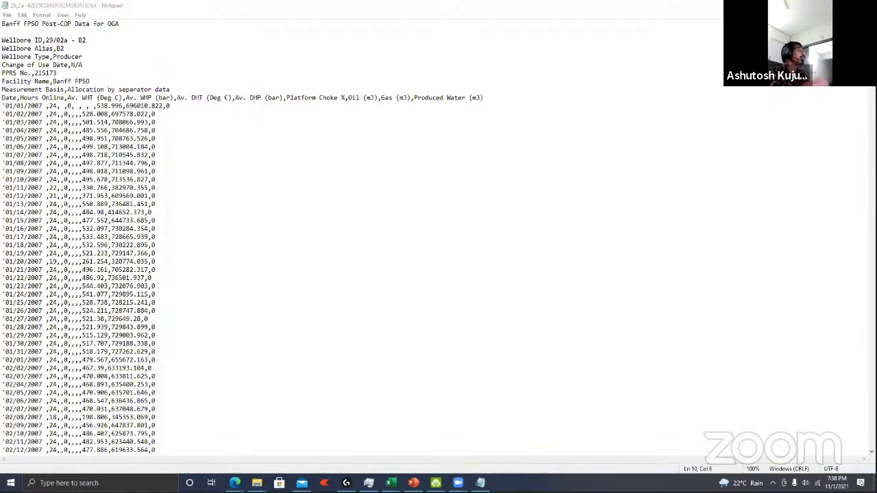
key("super+Down")
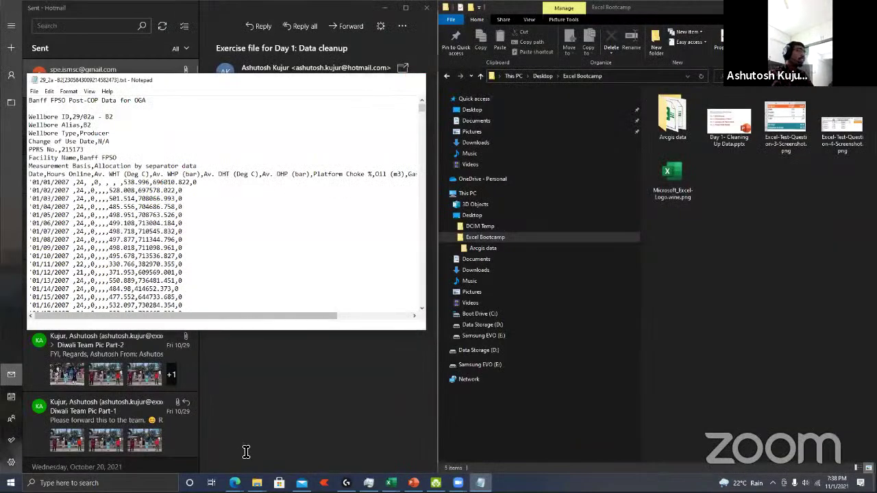
Step: Close Notepad and bring up the Banff P224 CNR International CoP data folder
left_click(415, 78)
mouse_move(257, 478)
left_click(238, 445)
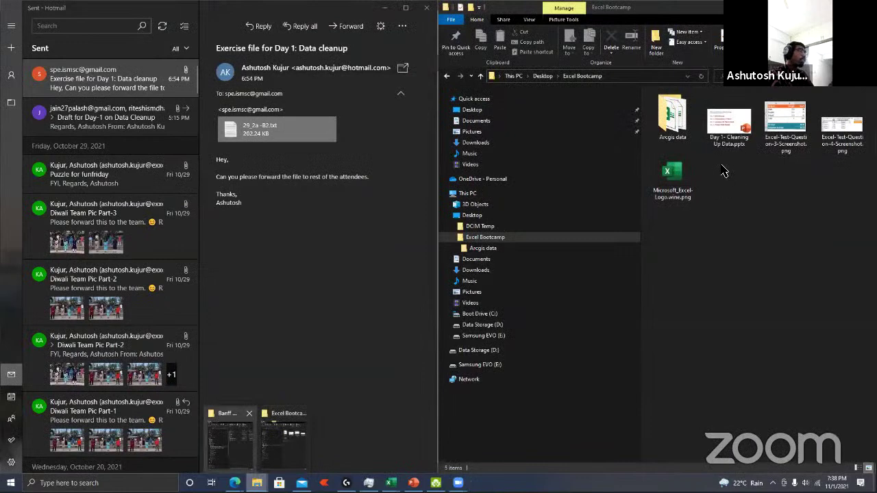
left_click_drag(699, 117, 724, 304)
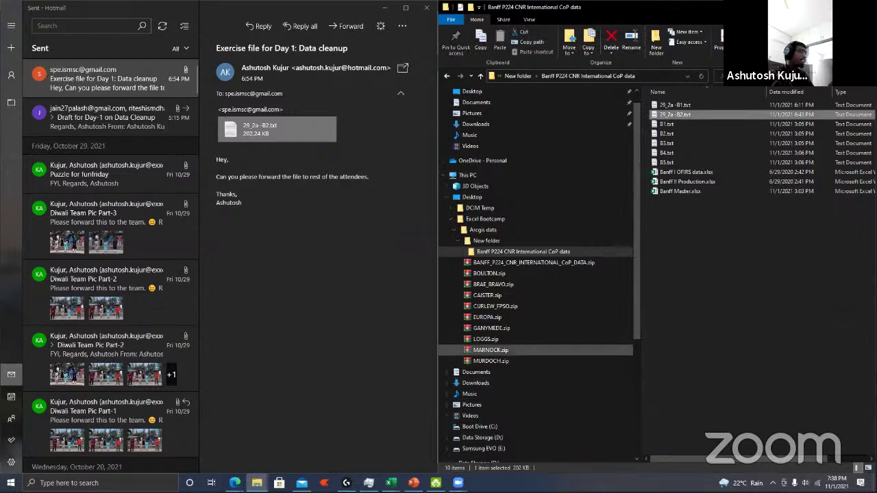
Step: Snap the blank Excel workbook to the left half and the data folder to the right
mouse_move(391, 483)
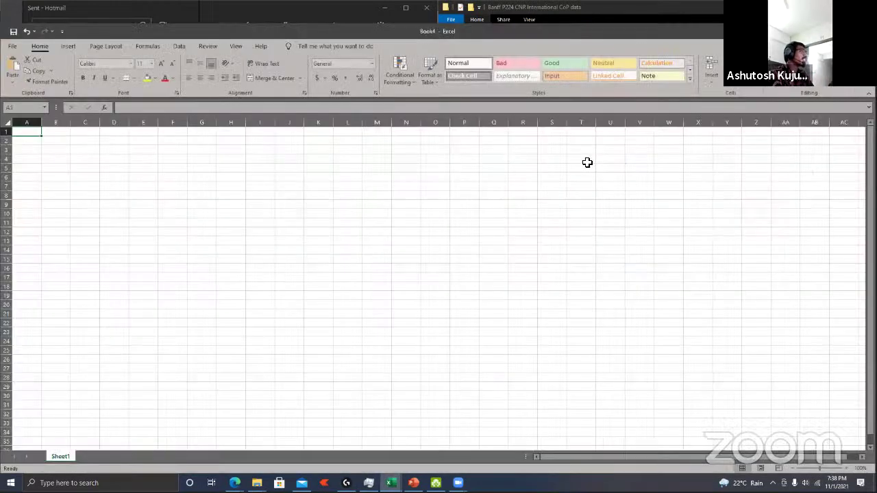
key("alt+Tab")
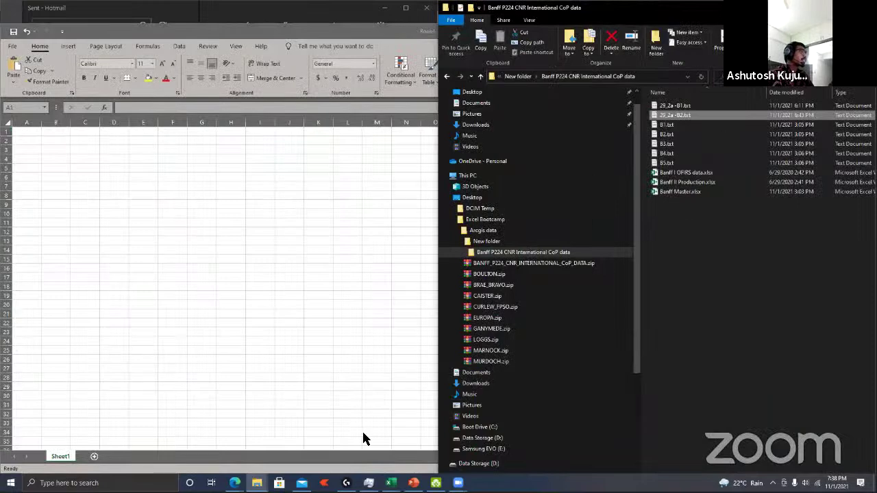
key("super+Left")
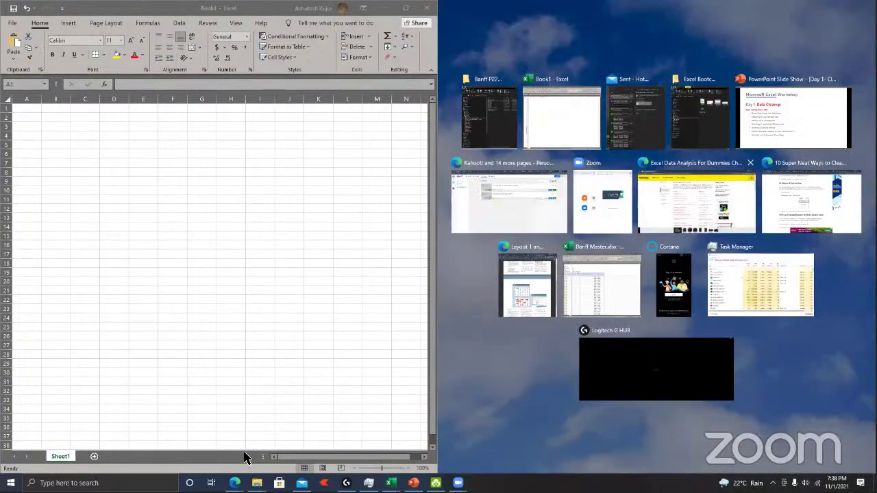
key("Return")
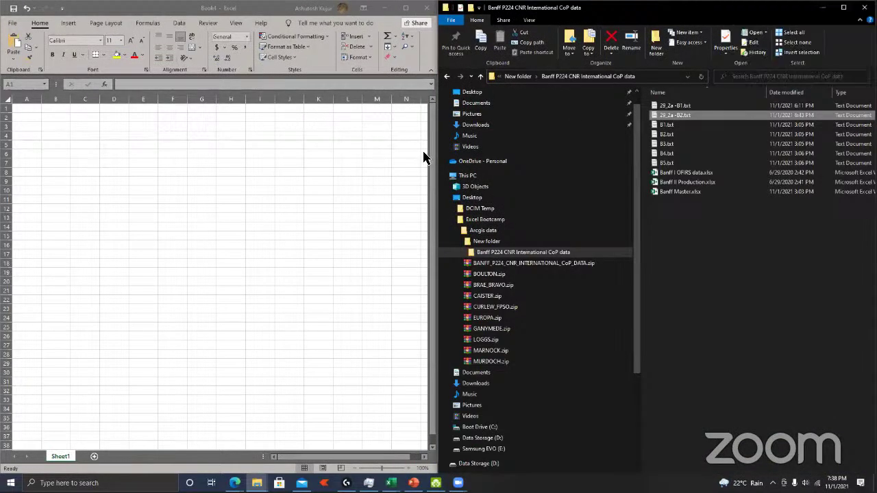
Step: Open 29_2a -B2.txt in Excel, dismiss the data-loss warning, and return to the slide show
double_click(682, 117)
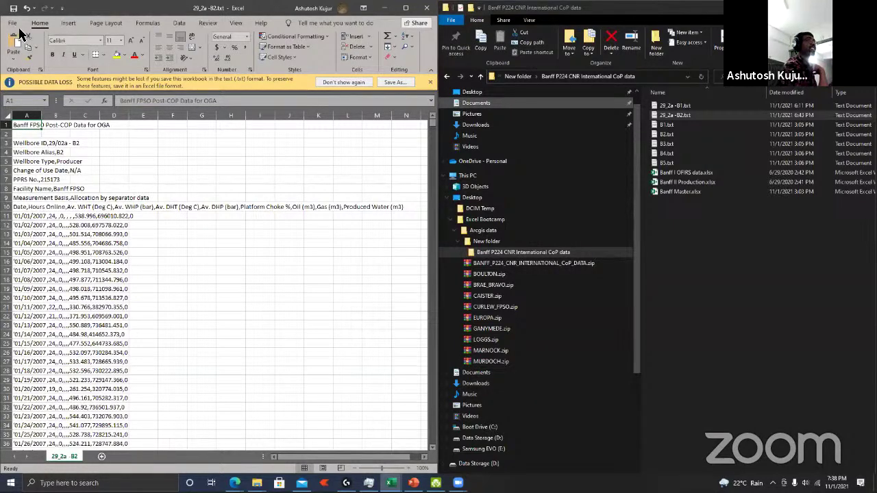
left_click(430, 81)
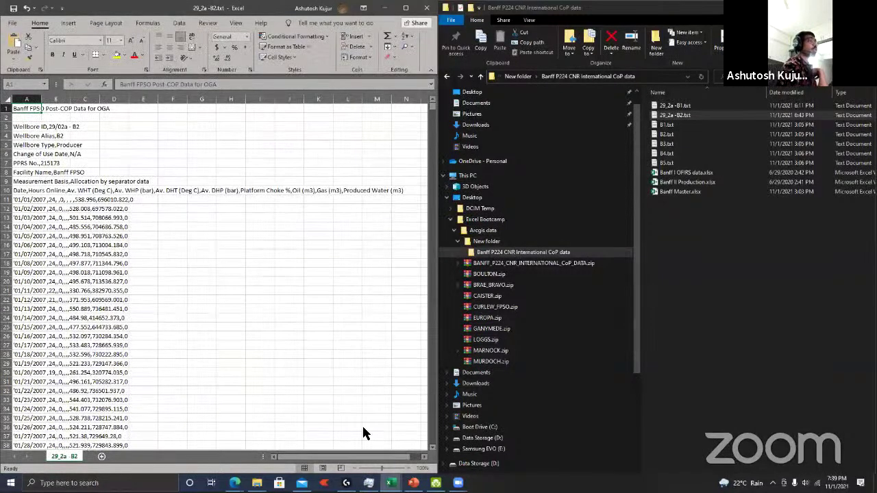
left_click(413, 483)
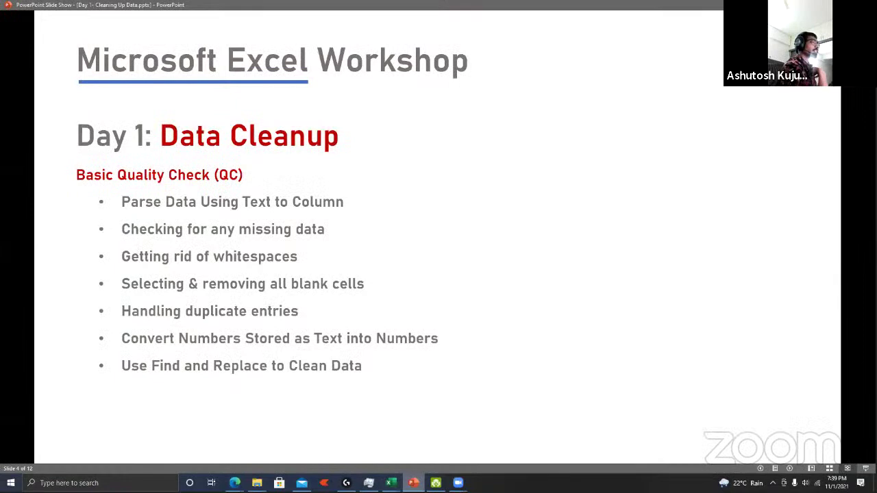
Step: Advance to the Parse Data Using Text to Column slide, then maximize the Excel workbook
left_click(313, 337)
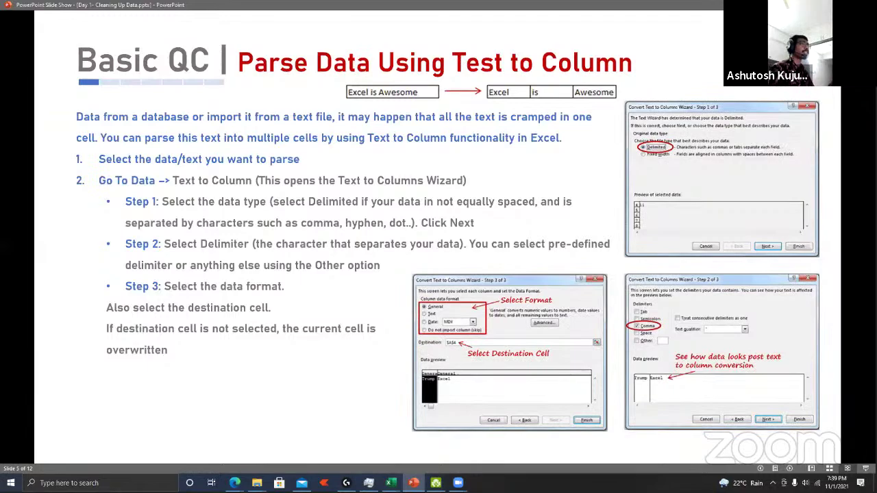
key("alt+Tab")
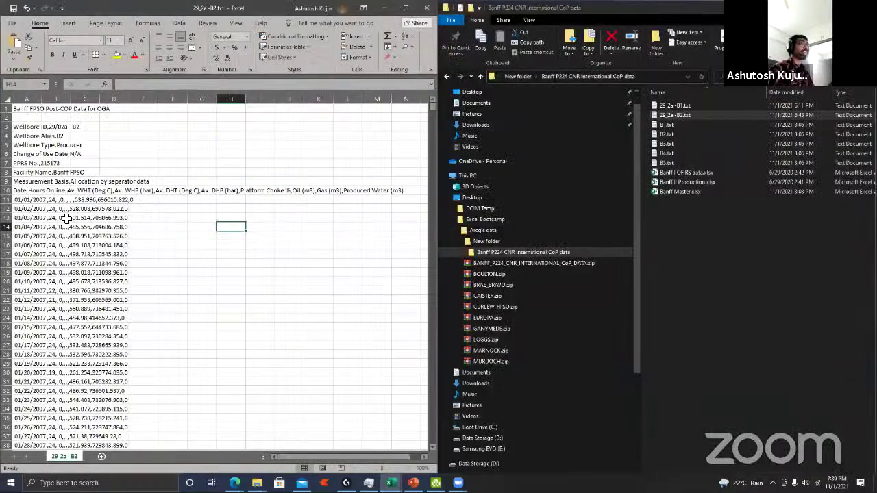
key("super+Up")
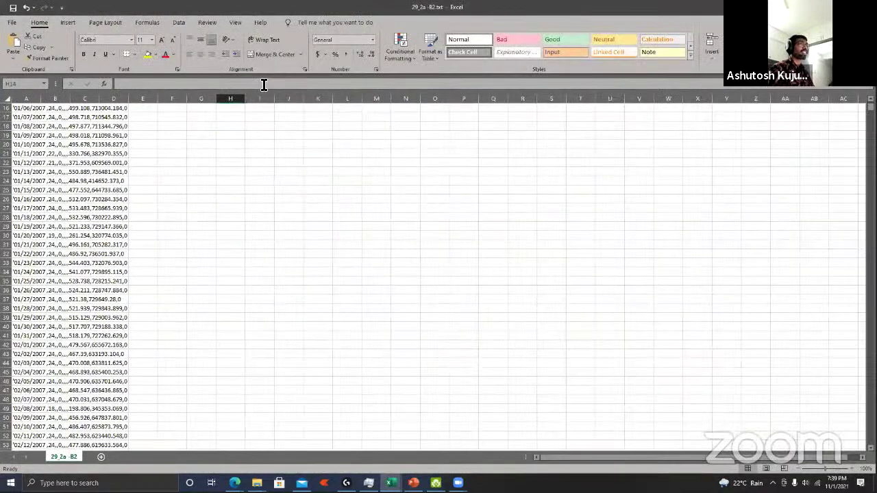
left_click(26, 198)
left_click(170, 84)
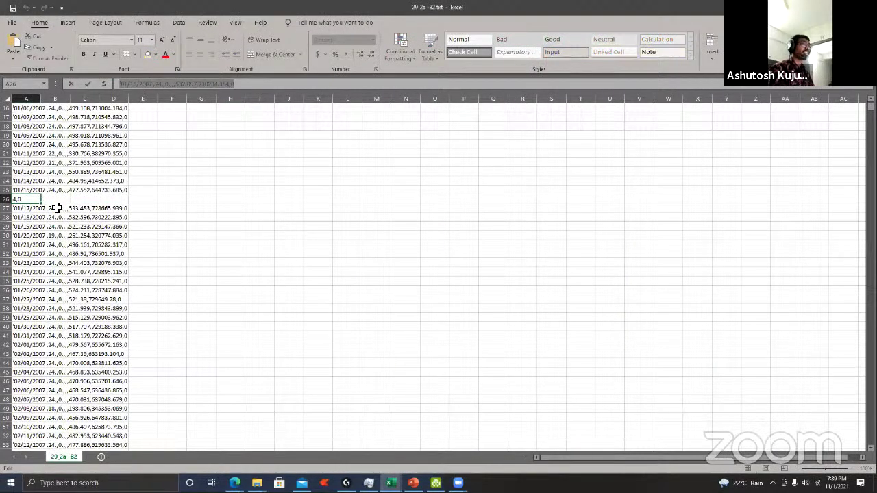
key("Escape")
scroll(56, 205, "up", 1)
scroll(34, 190, "up", 5)
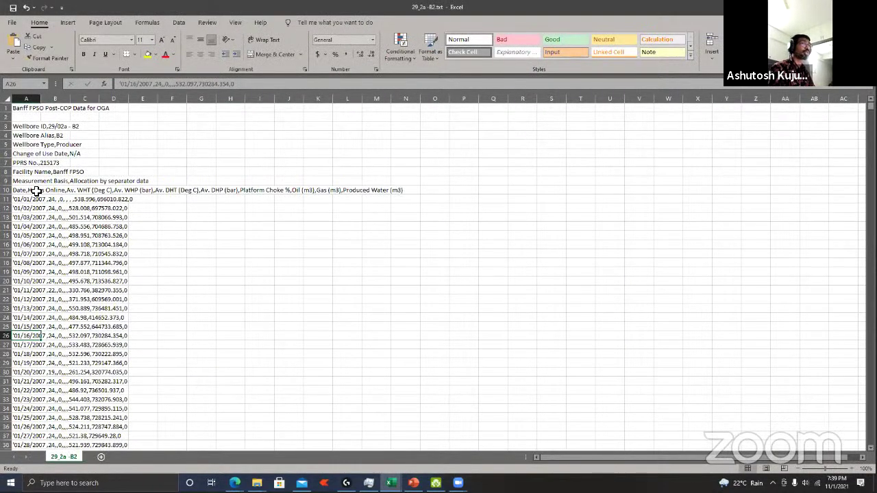
left_click(31, 190)
left_click(55, 190)
key("Left")
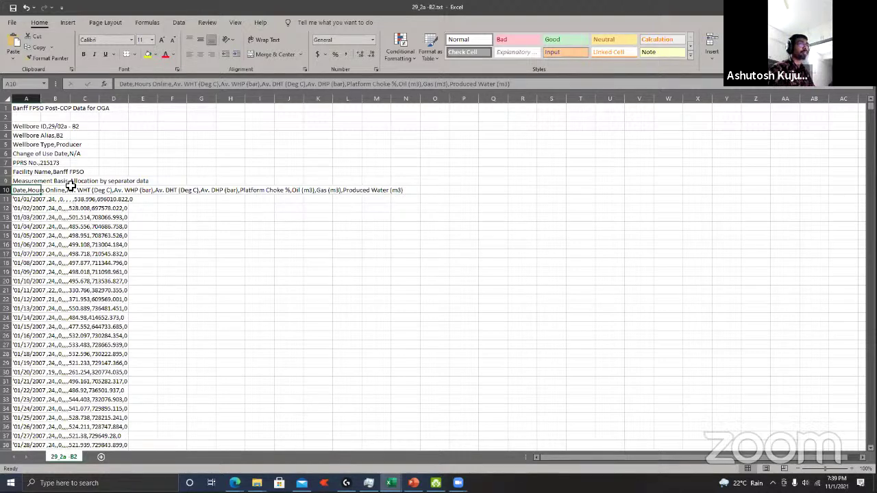
key("alt+Tab")
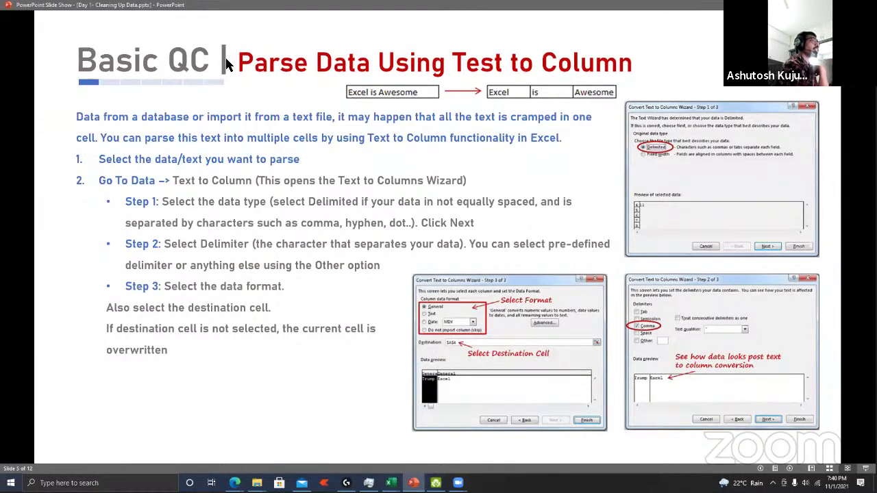
key("alt+Tab")
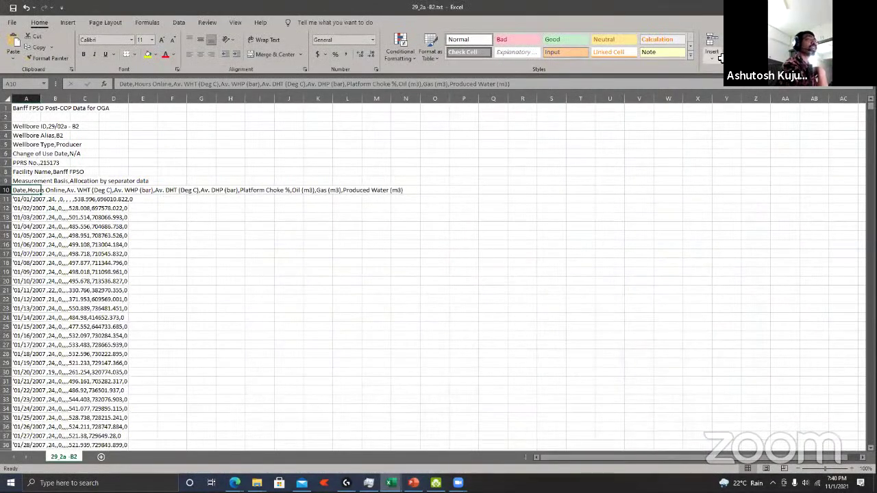
Step: Select column A and launch Data > Text to Columns, moving the wizard aside
left_click(21, 99)
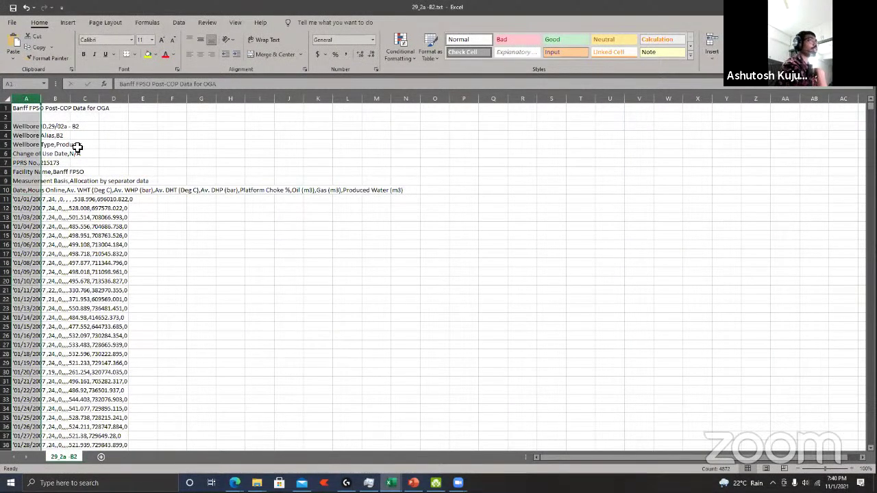
left_click(181, 22)
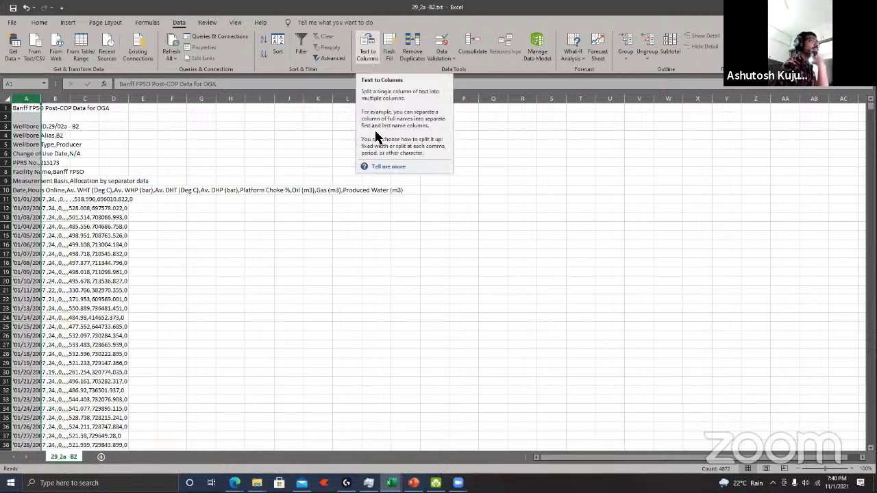
left_click(368, 61)
left_click_drag(372, 212, 564, 141)
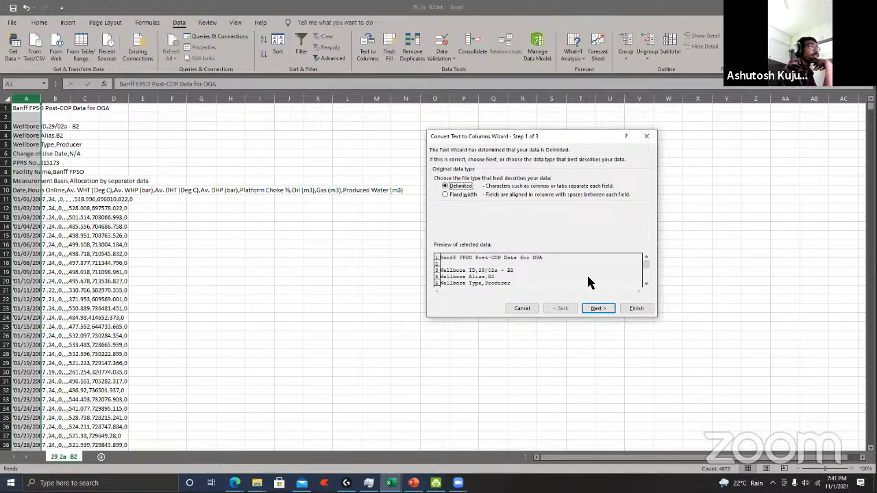
Step: Set Comma as the delimiter after briefly trying Semicolon, and check the preview
left_click(597, 310)
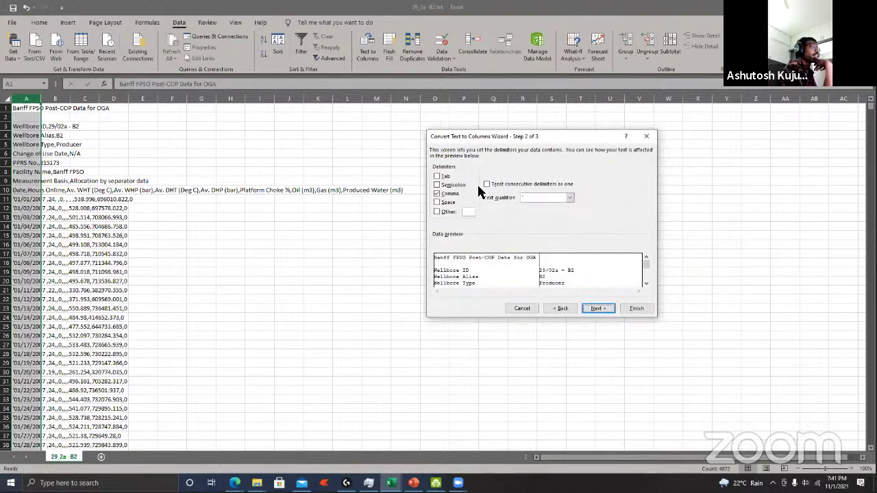
left_click(438, 195)
left_click(451, 186)
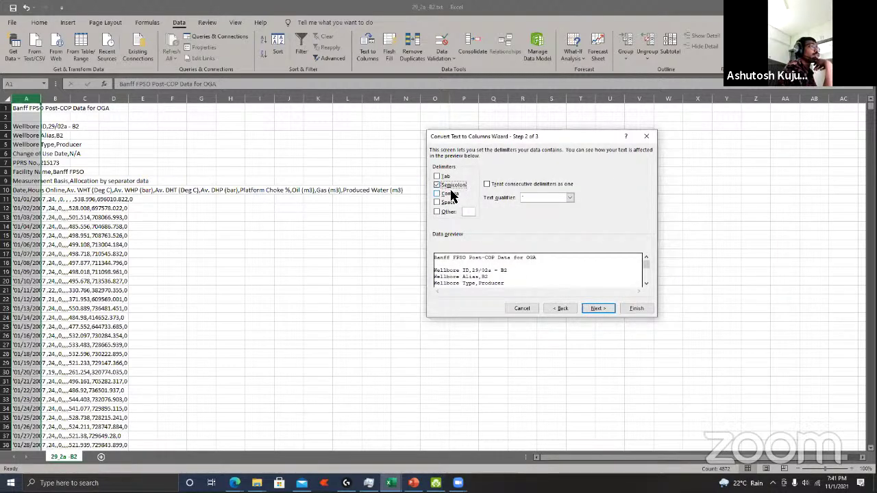
left_click(452, 189)
left_click(451, 194)
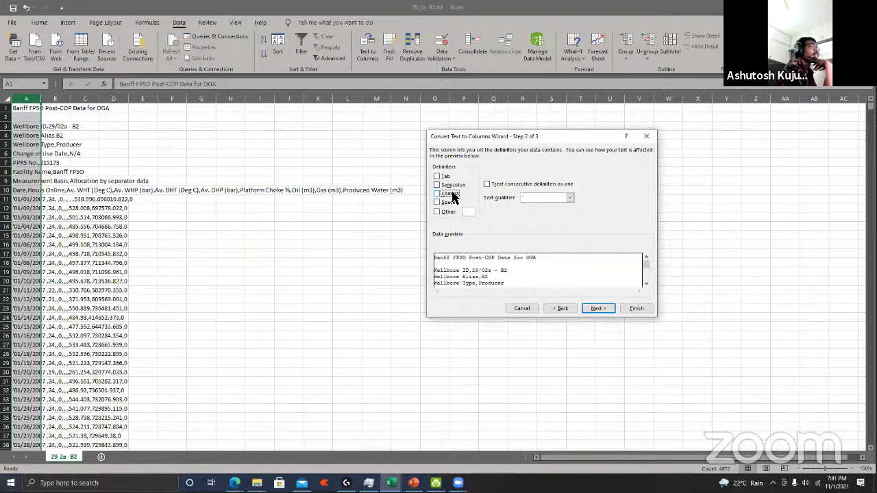
left_click(451, 194)
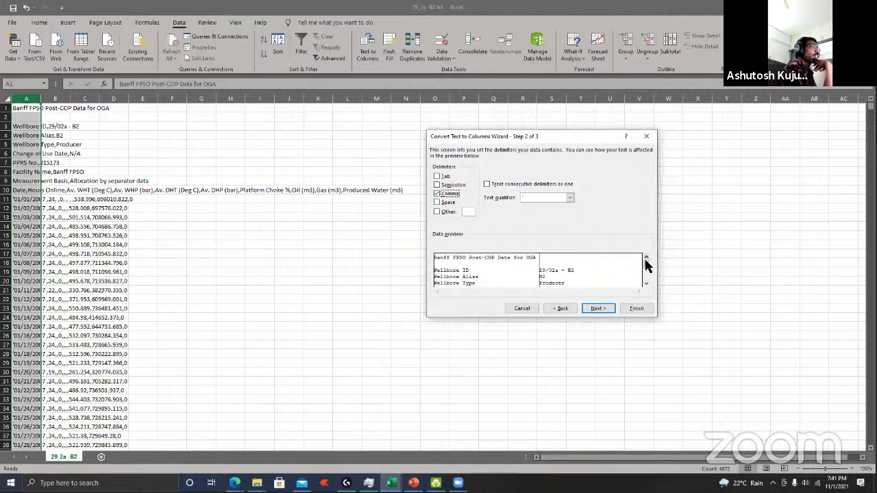
left_click_drag(646, 266, 619, 281)
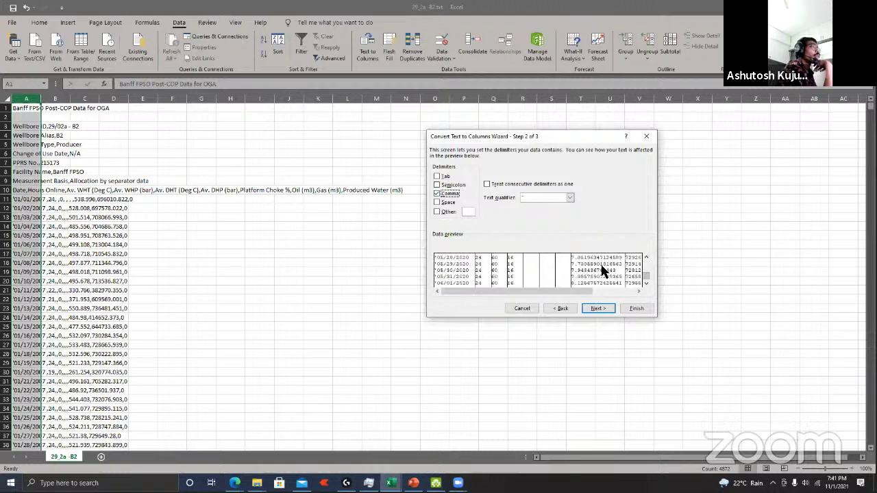
scroll(644, 261, "up", 8)
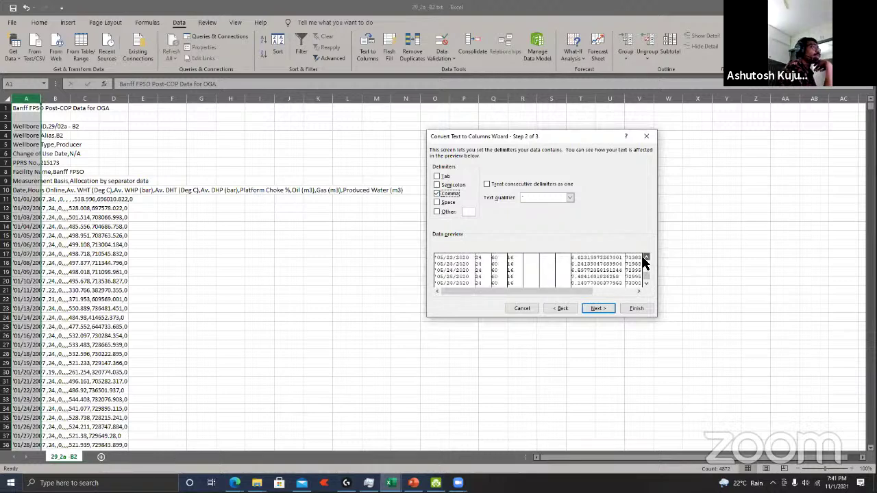
scroll(644, 261, "up", 8)
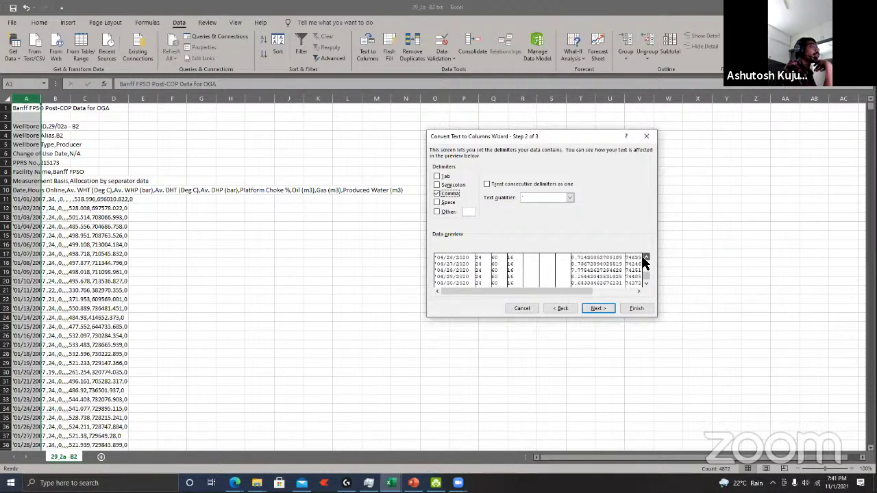
scroll(644, 260, "up", 10)
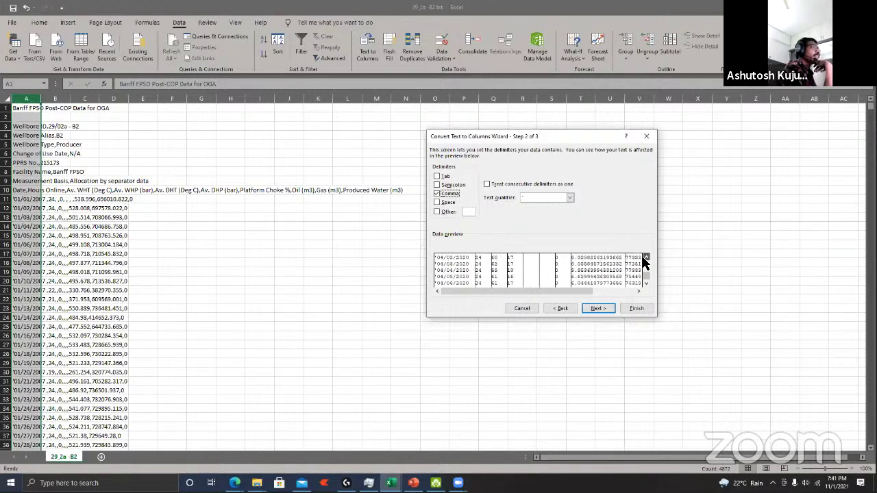
scroll(644, 260, "up", 4)
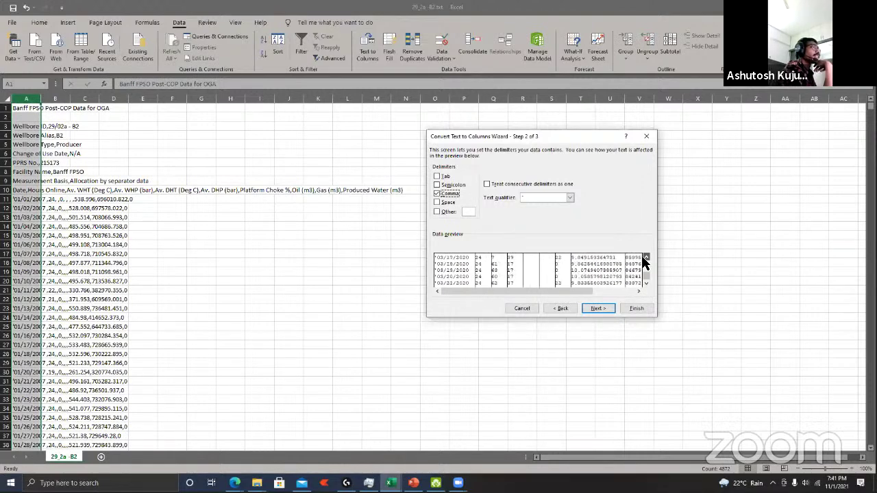
Step: Review each column's data format in step 3 and finish the split into columns A–J
left_click(606, 309)
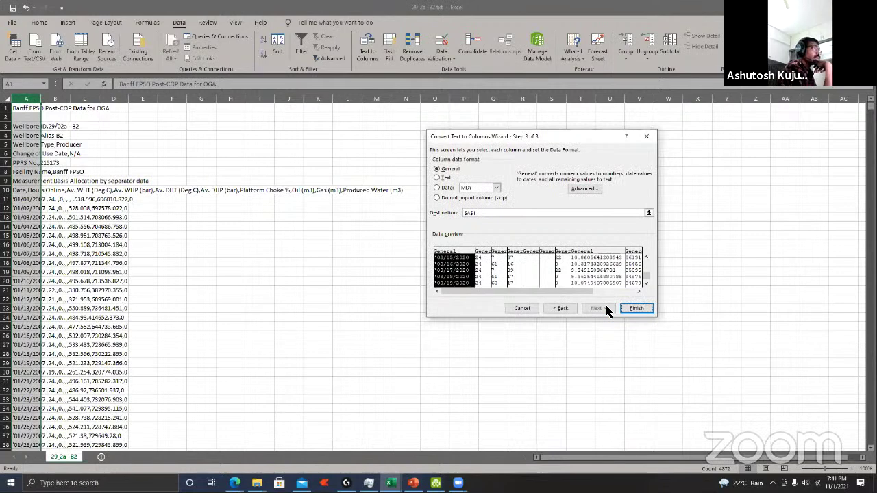
left_click(483, 254)
left_click(499, 253)
left_click(516, 253)
left_click(531, 254)
left_click(547, 253)
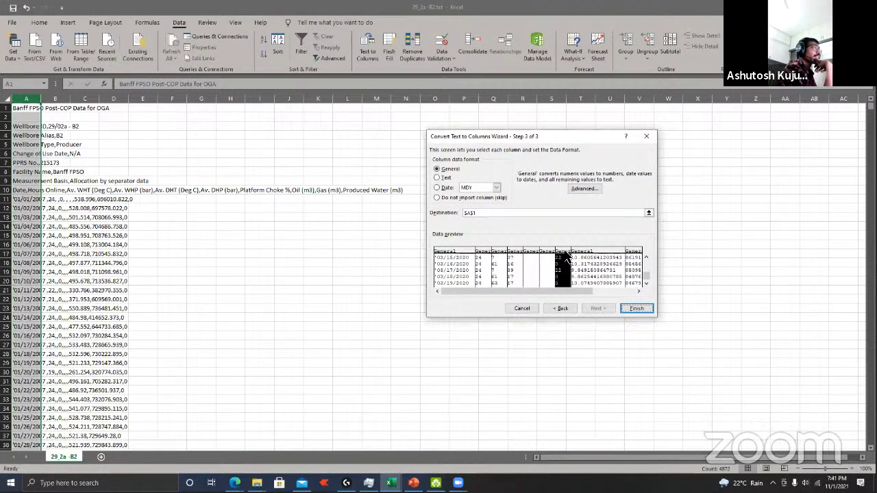
left_click(583, 254)
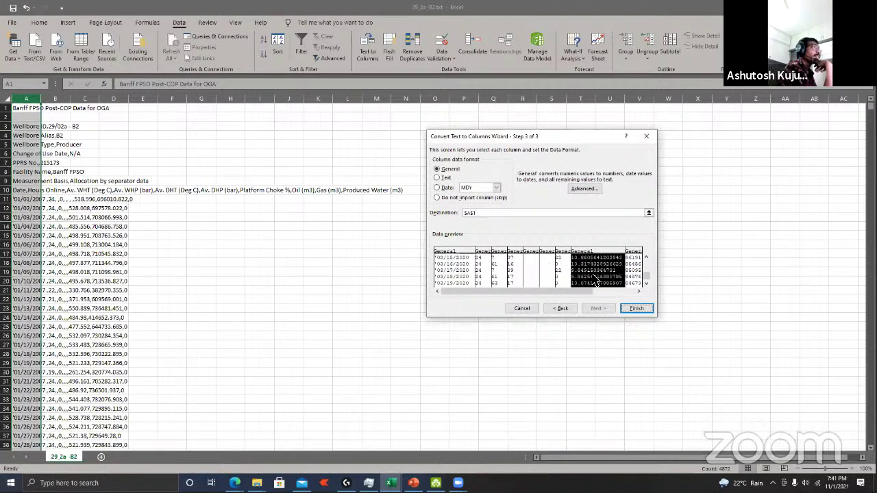
left_click(452, 252)
left_click(639, 309)
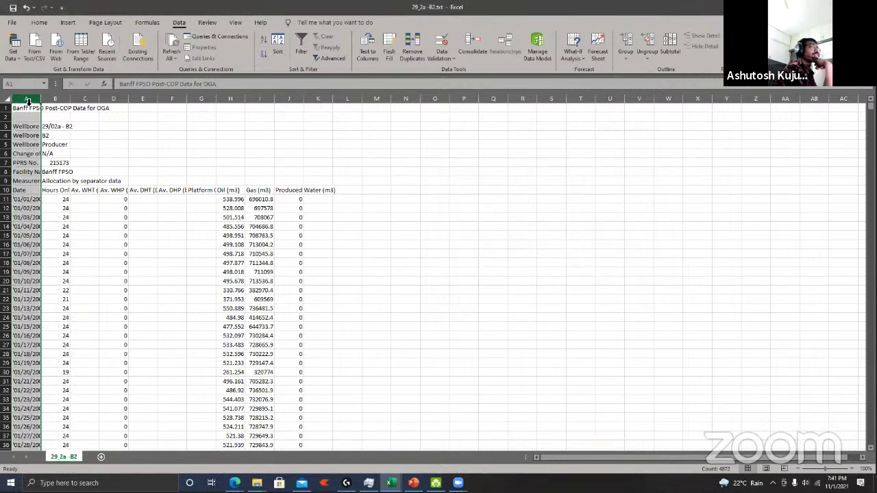
Step: AutoFit the widths of columns A through J
left_click_drag(26, 99, 295, 107)
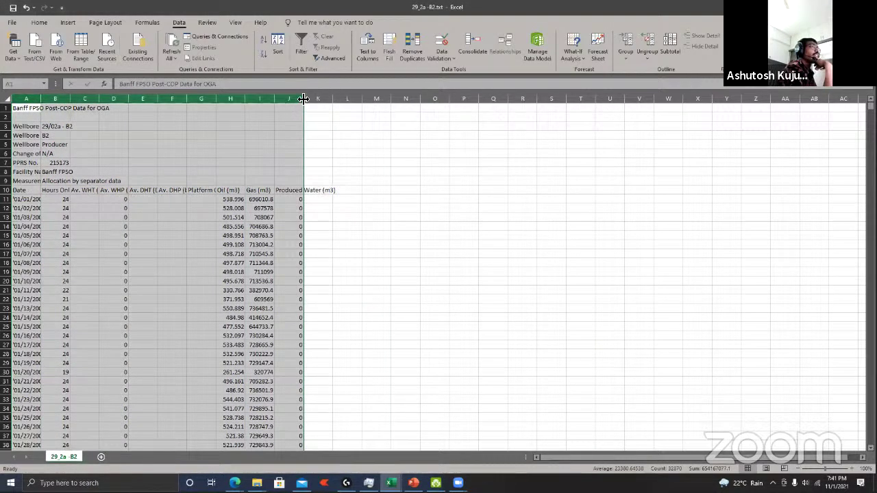
double_click(304, 99)
left_click_drag(519, 306, 520, 306)
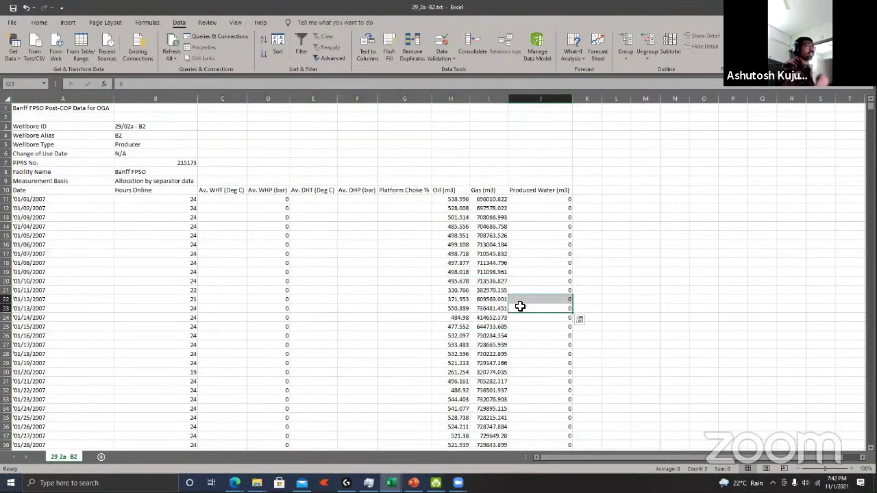
Step: Highlight sample dates, Hours Online, Av. WHP/DHT, Av. DHP, Gas and Produced Water values
left_click_drag(51, 199, 109, 354)
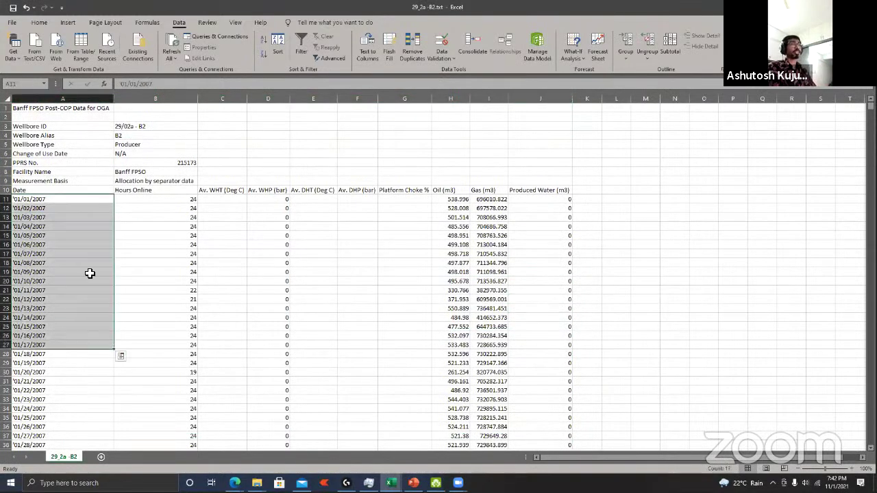
left_click_drag(155, 181, 133, 370)
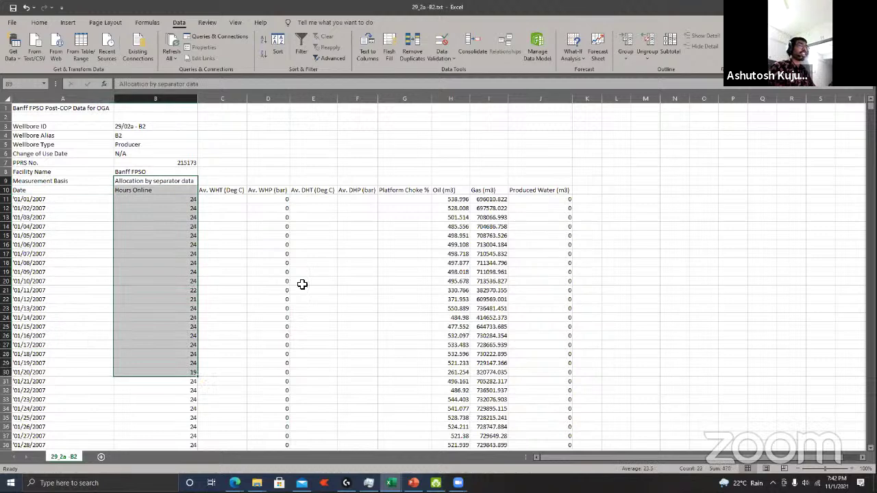
left_click_drag(272, 311, 317, 289)
left_click_drag(357, 190, 363, 253)
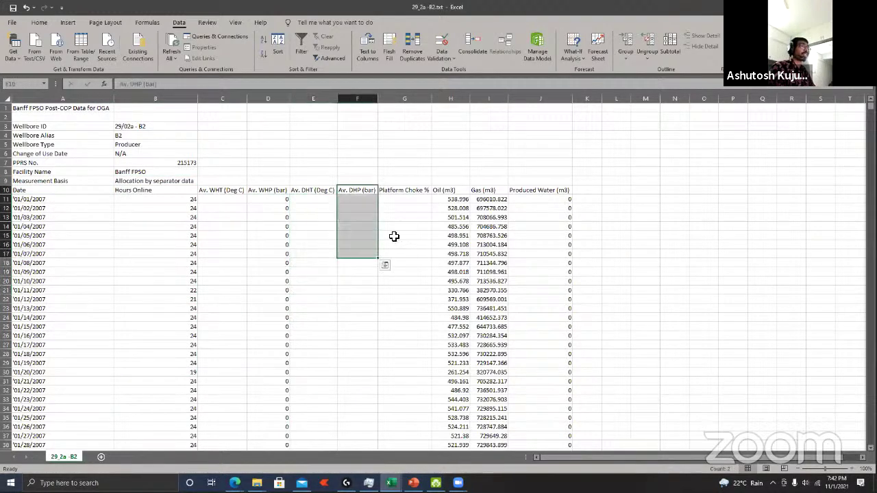
left_click_drag(480, 208, 490, 290)
left_click_drag(558, 217, 560, 281)
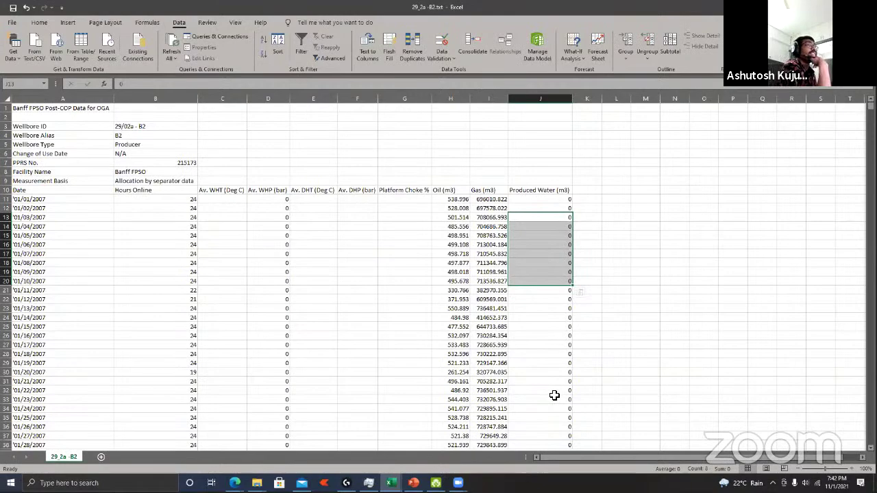
scroll(554, 395, "down", 8)
scroll(554, 395, "up", 8)
scroll(555, 396, "down", 10)
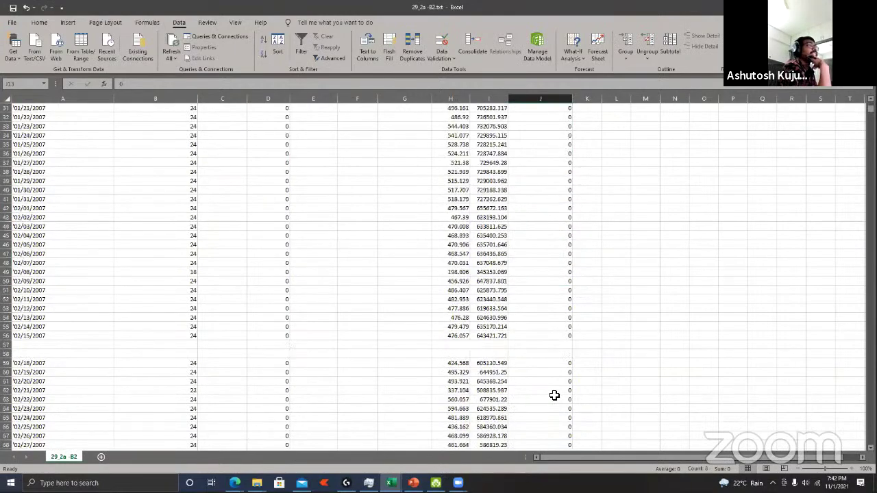
scroll(555, 395, "up", 10)
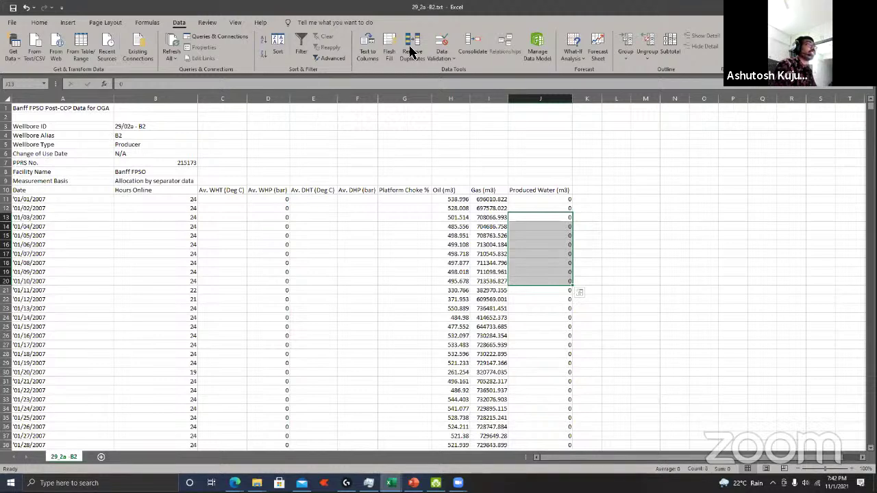
Step: Undo the split and reopen Text to Columns with Alt+A, E, keeping Delimited
key("ctrl+z")
key("ctrl+z")
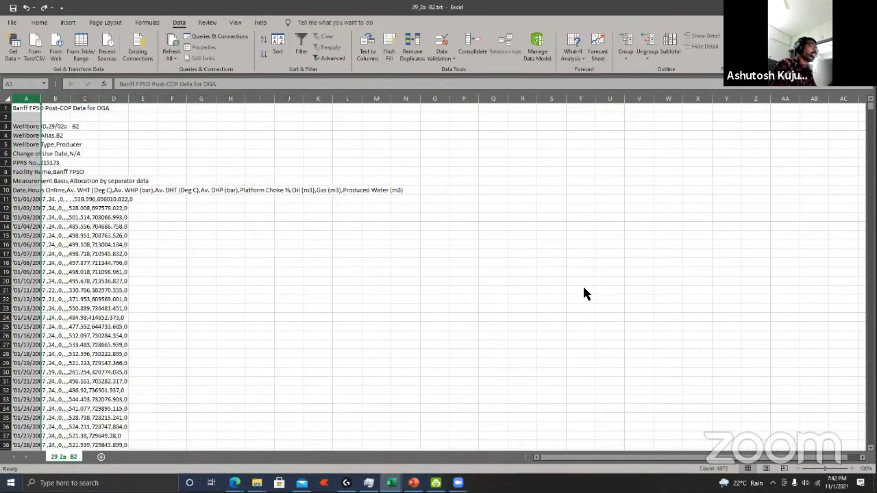
key("alt+a")
key("e")
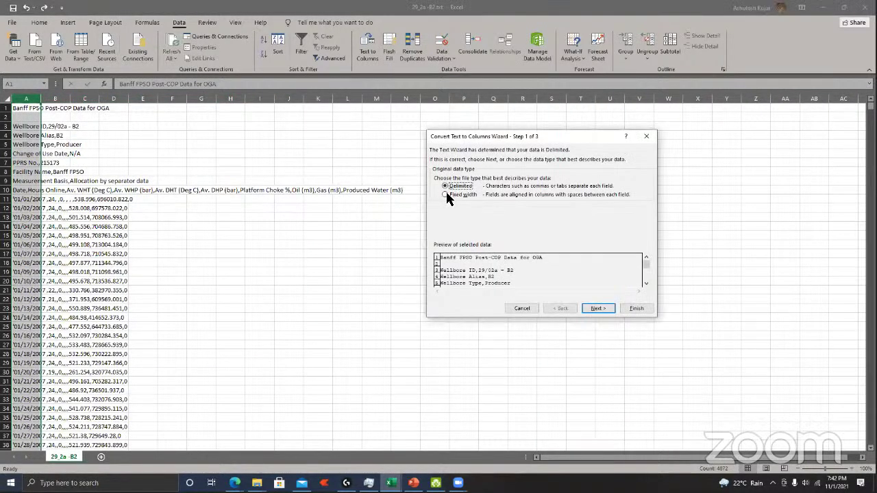
key("Return")
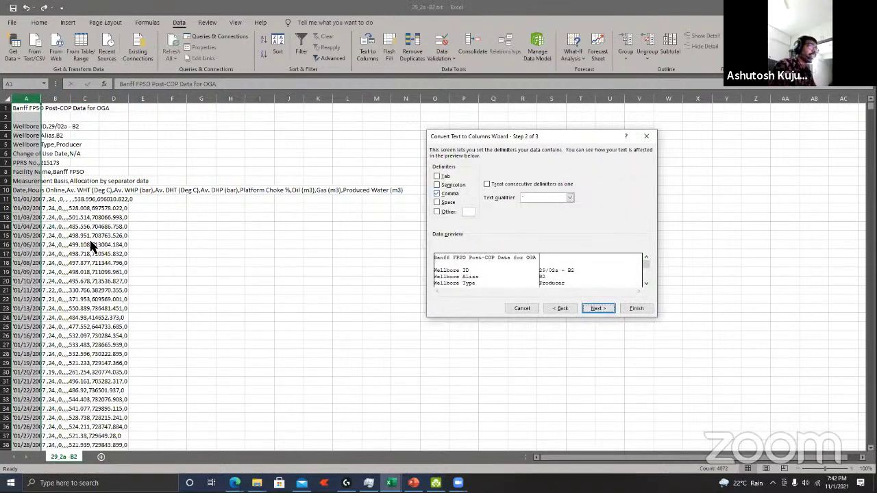
Step: Re-select Comma as the delimiter after testing Semicolon, and scroll through the preview
key("alt+c")
left_click(437, 185)
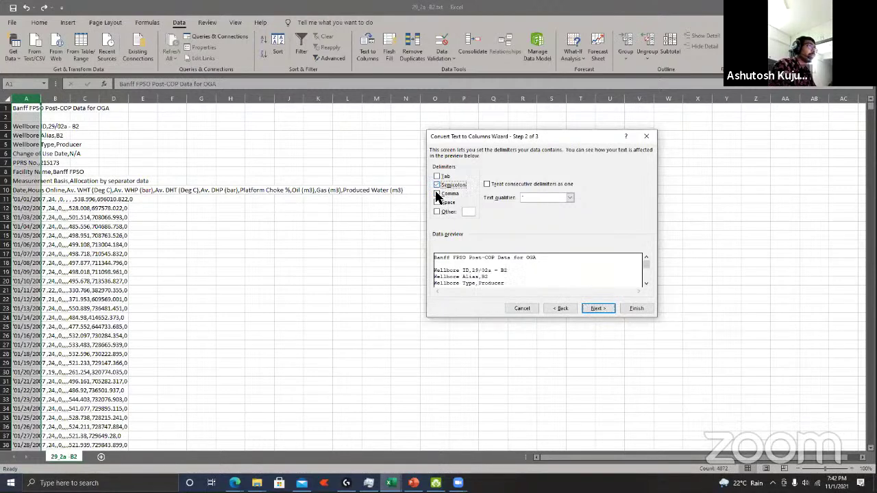
left_click(437, 185)
left_click(437, 194)
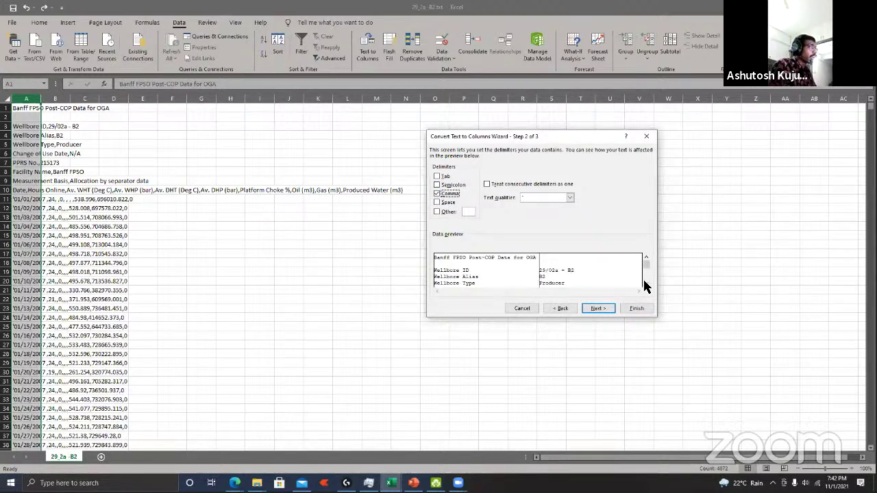
scroll(644, 287, "down", 1)
scroll(643, 288, "down", 1)
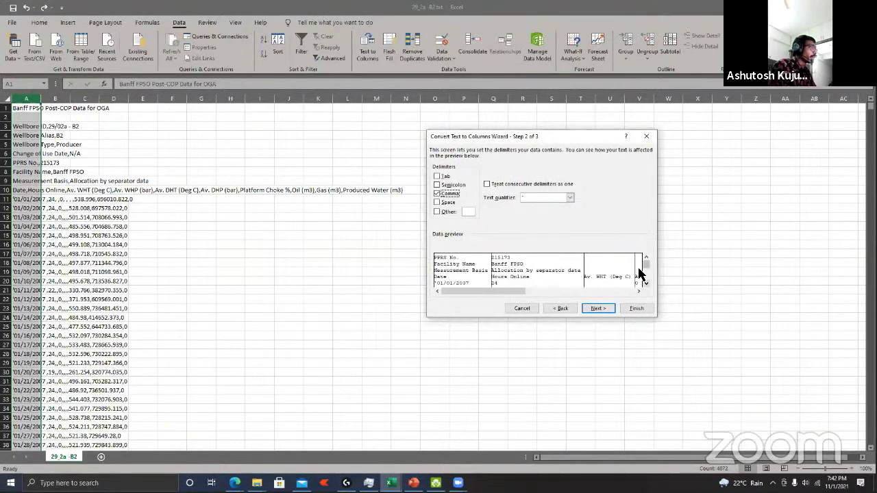
left_click_drag(516, 296, 578, 296)
scroll(646, 287, "down", 1)
scroll(647, 287, "down", 1)
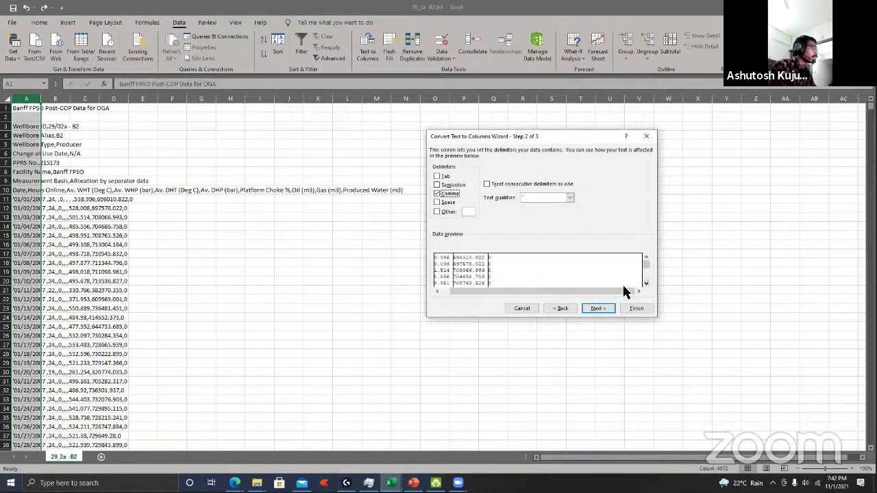
left_click(623, 290)
Step: Move through the column format step and finish the comma split
left_click(607, 308)
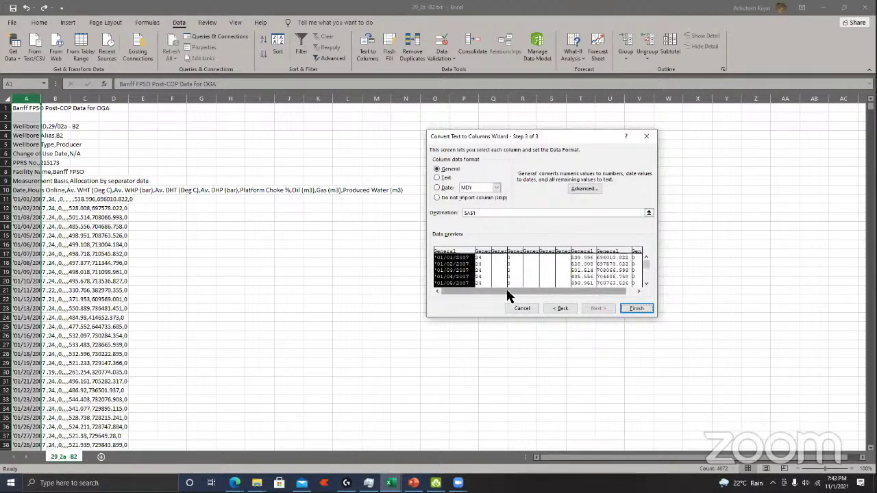
left_click_drag(529, 290, 566, 289)
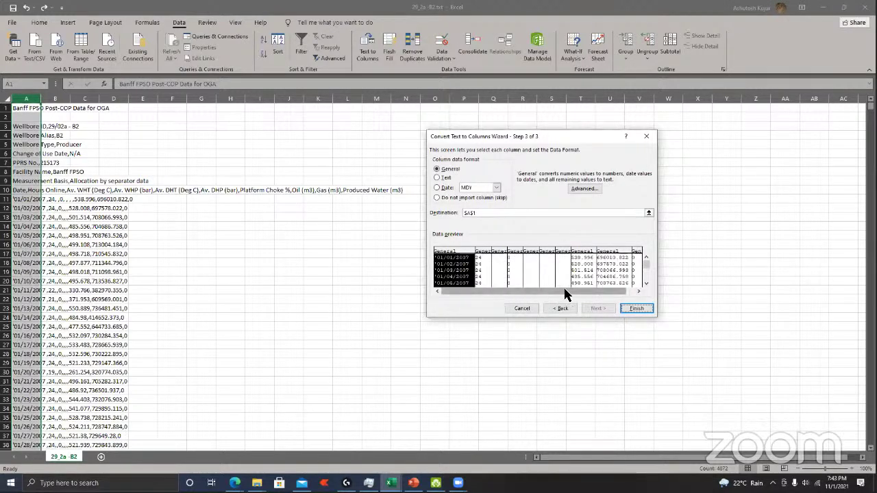
left_click(633, 308)
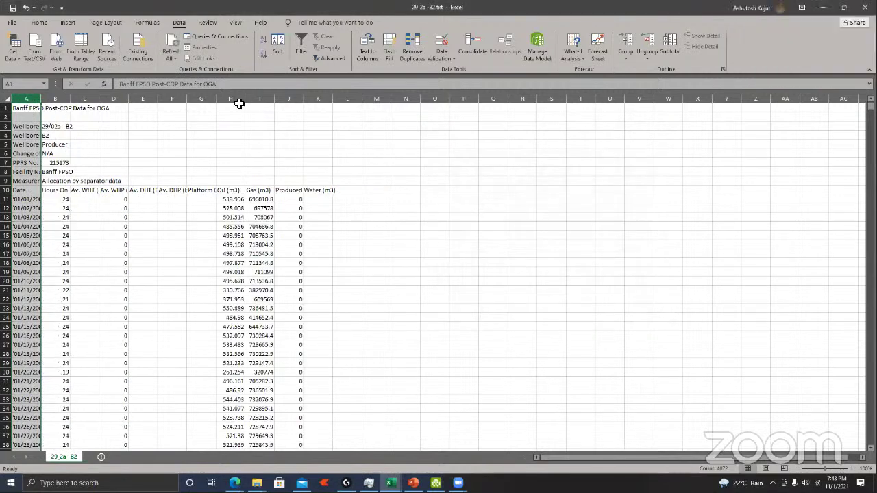
Step: AutoFit columns A to J using Alt+O, C, A
left_click(302, 98, "shift")
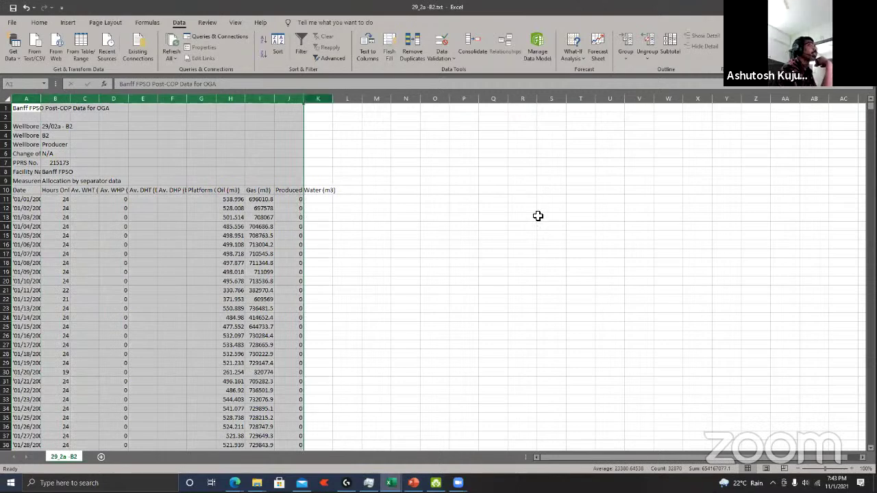
key("alt+o")
key("c")
key("a")
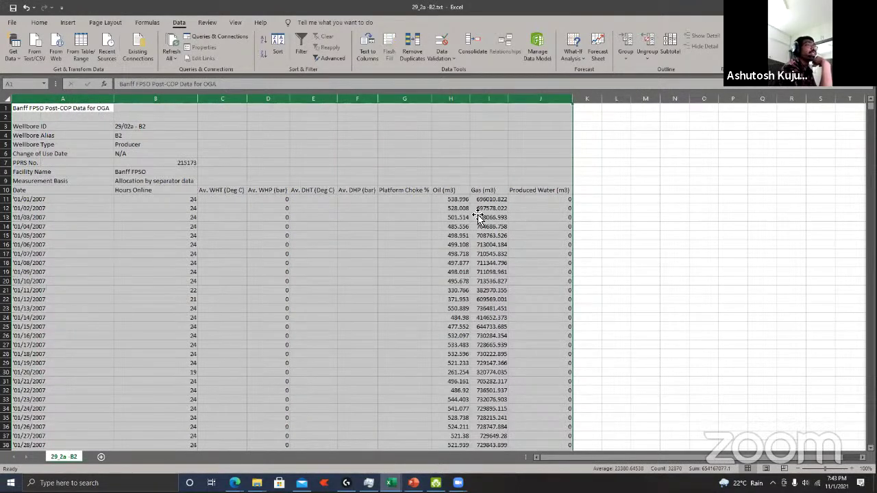
scroll(478, 217, "down", 9)
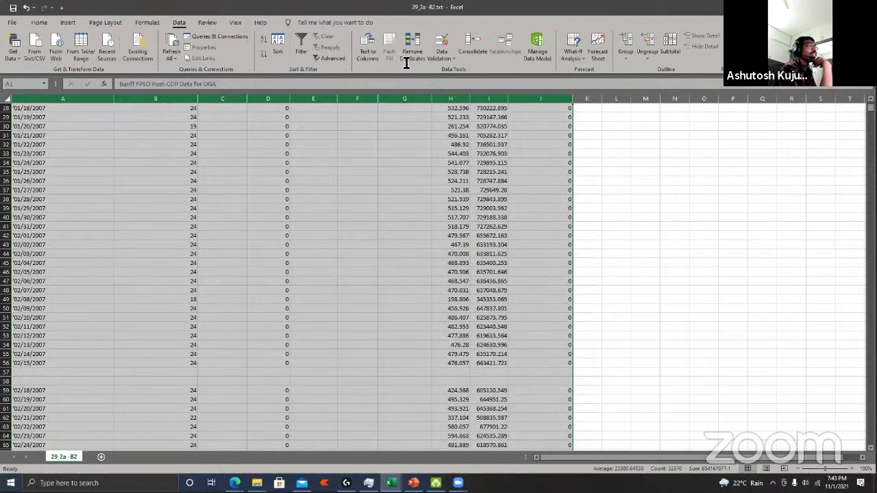
scroll(476, 213, "up", 9)
Step: Select the Gas (m3) value in I13, then return to the parsing-data slide
left_click(488, 218)
mouse_move(441, 428)
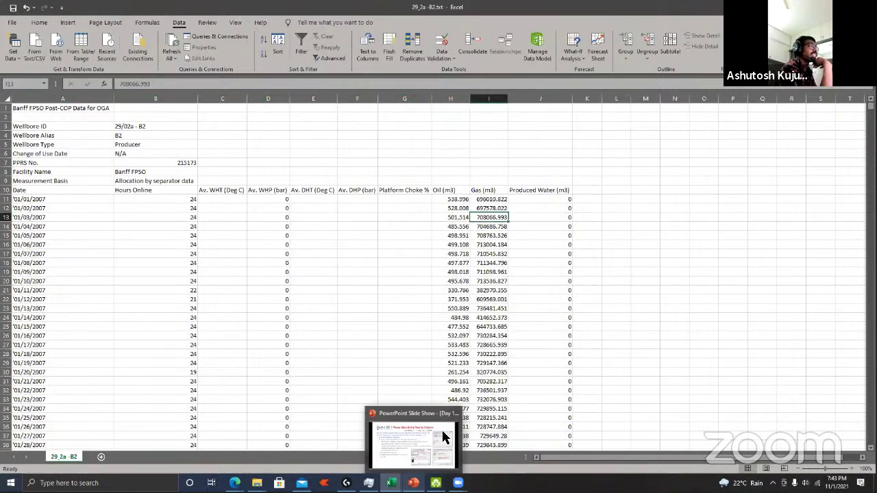
key("alt+Tab")
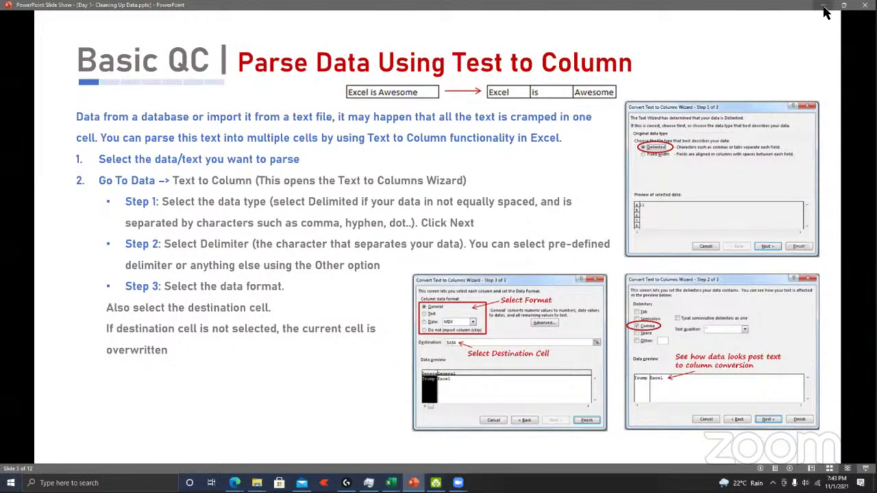
Step: Minimize the PowerPoint slide show to bring back the Excel well-data sheet split across columns A–J
left_click(825, 6)
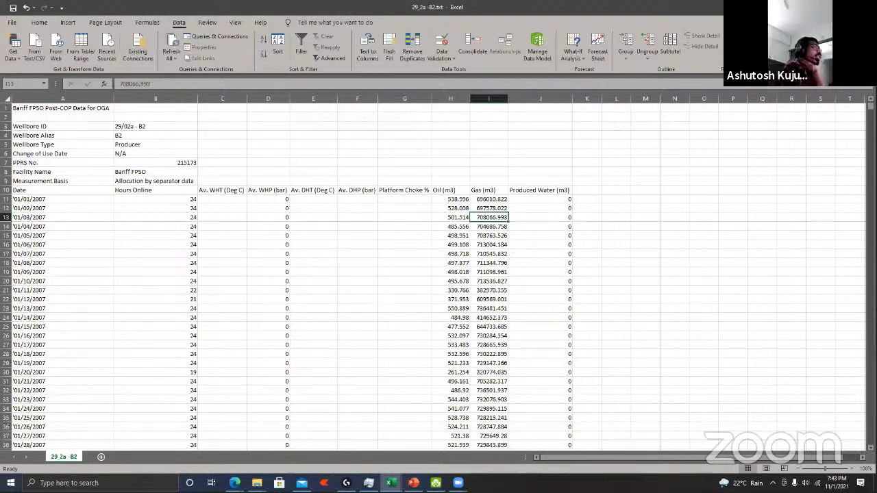
Step: Bring up the Banff well-data folder in File Explorer and view the 29_2a -B2.txt file's actions
left_click(257, 483)
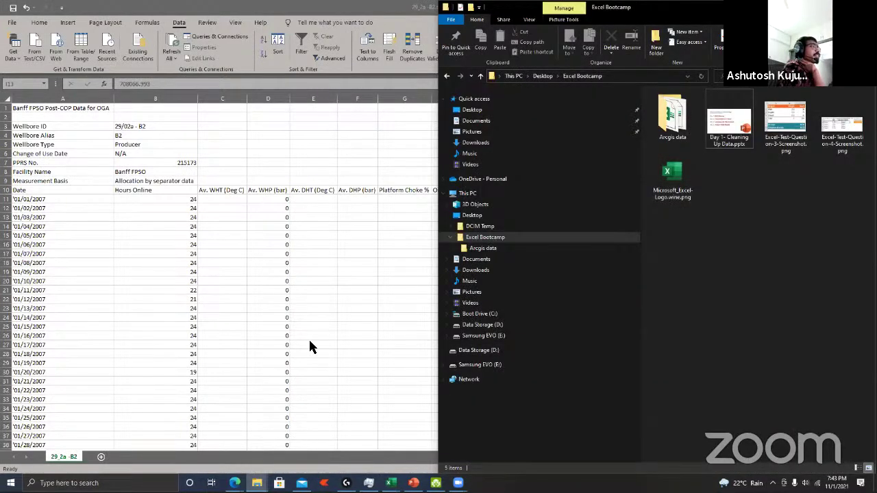
left_click(288, 439)
right_click(670, 116)
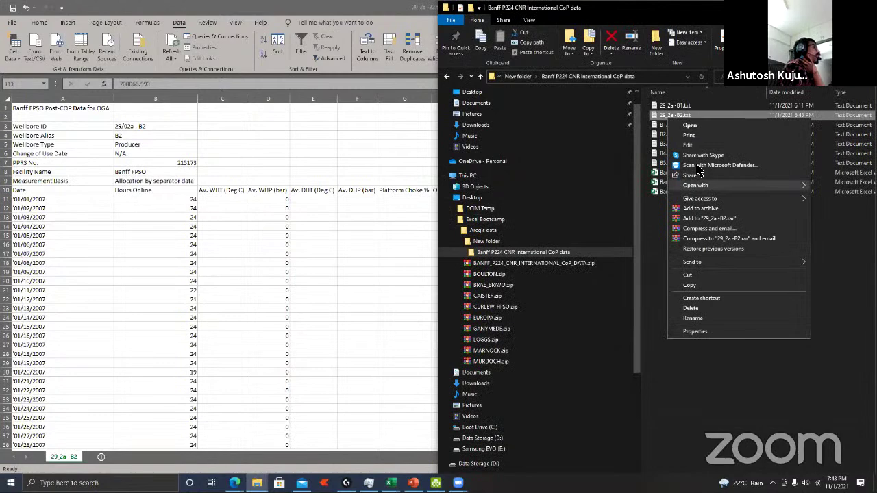
mouse_move(700, 185)
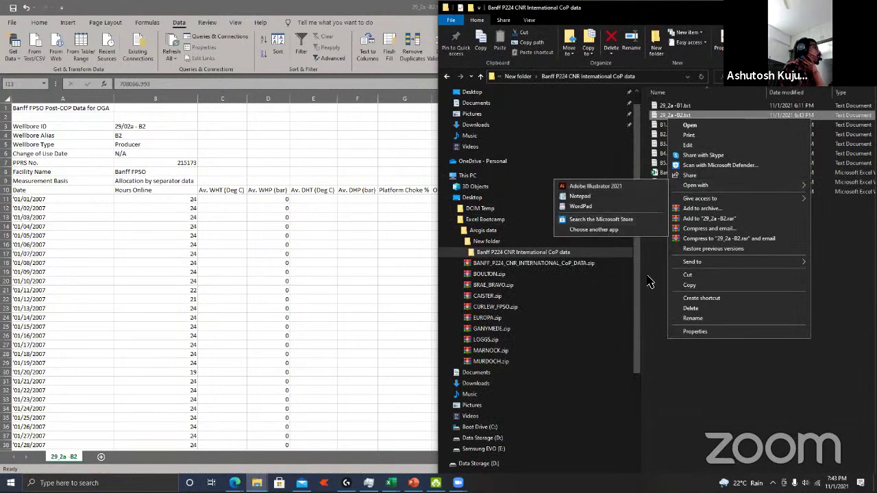
left_click(596, 279)
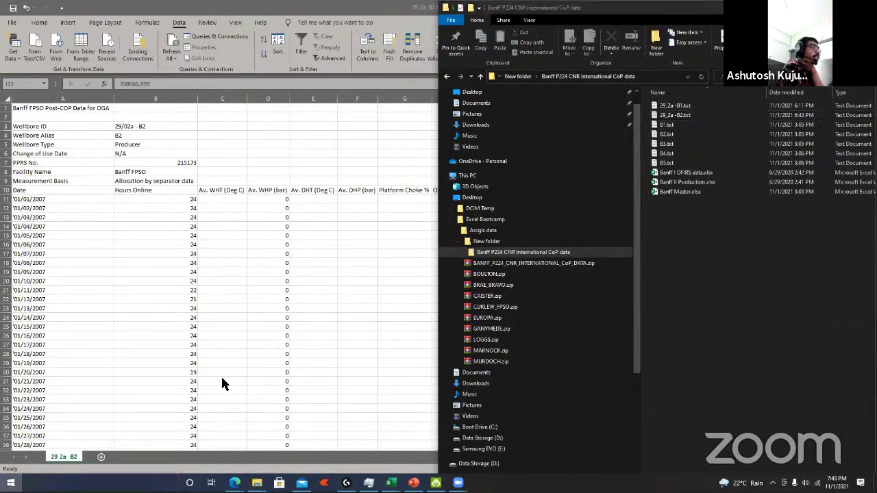
Step: Maximize the 29_2a -B2 data workbook and minimize the blank Book5 workbook
key("super")
key("super+Up")
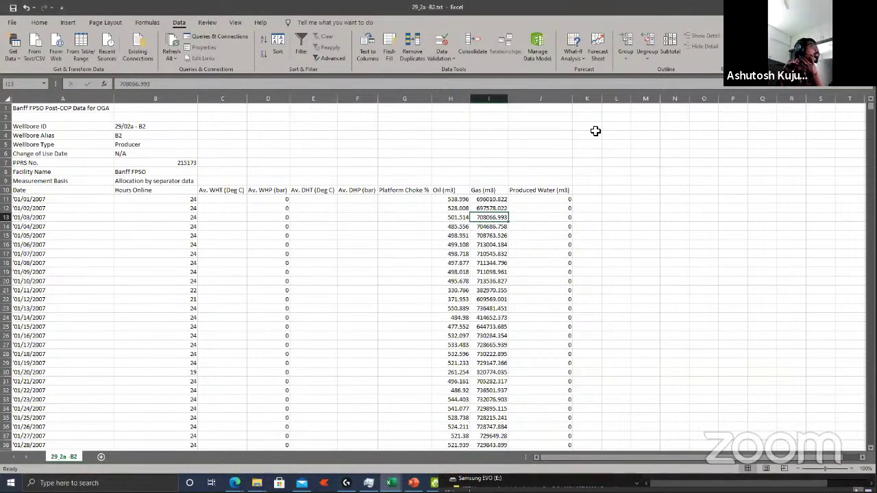
key("ctrl+n")
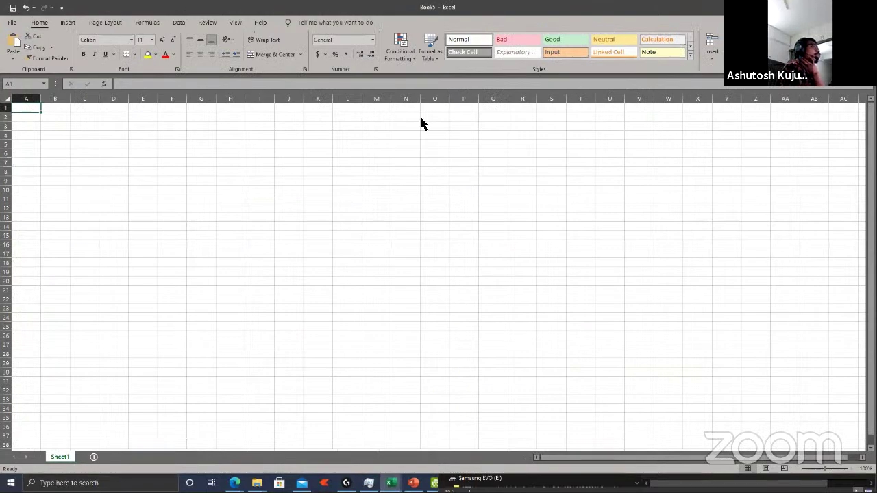
key("super+Down")
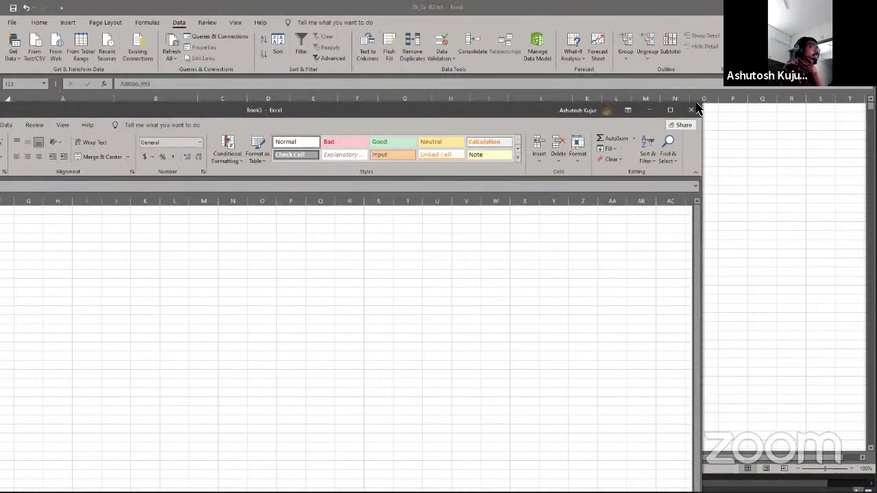
key("super+Down")
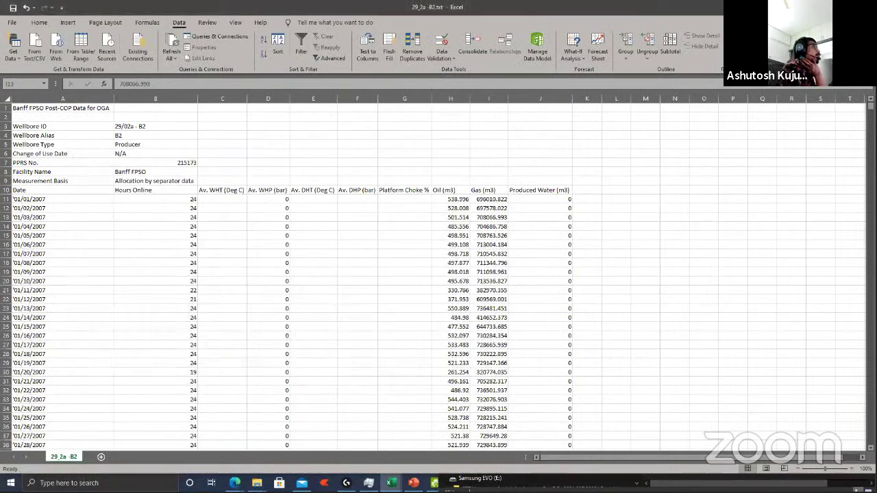
key("super+Down")
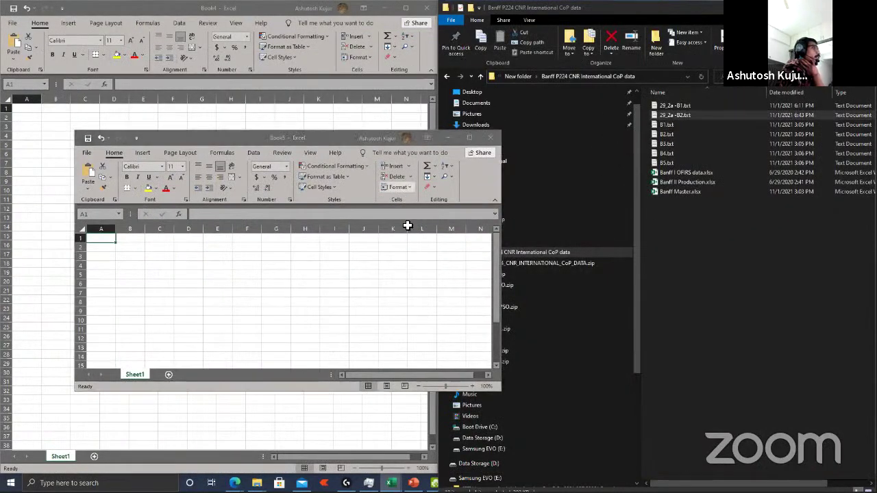
key("alt+Tab")
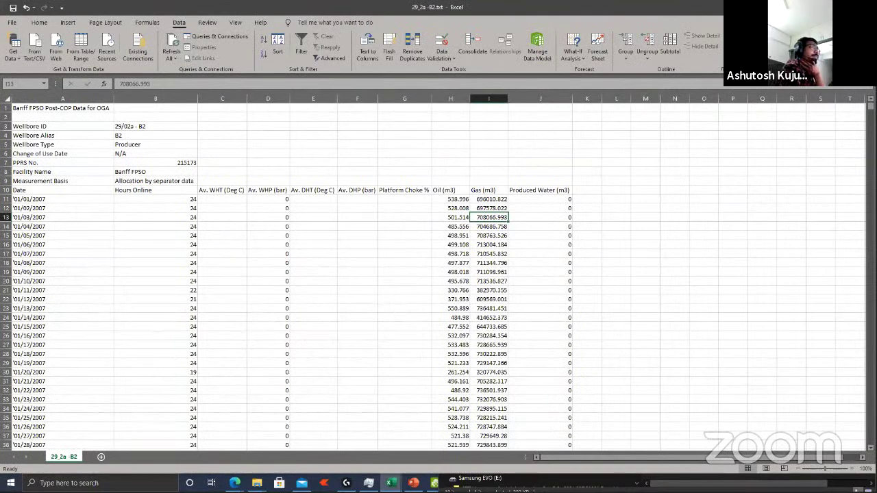
Step: Close the blank Book5 workbook, leaving the well-data sheet in front
left_click(257, 483)
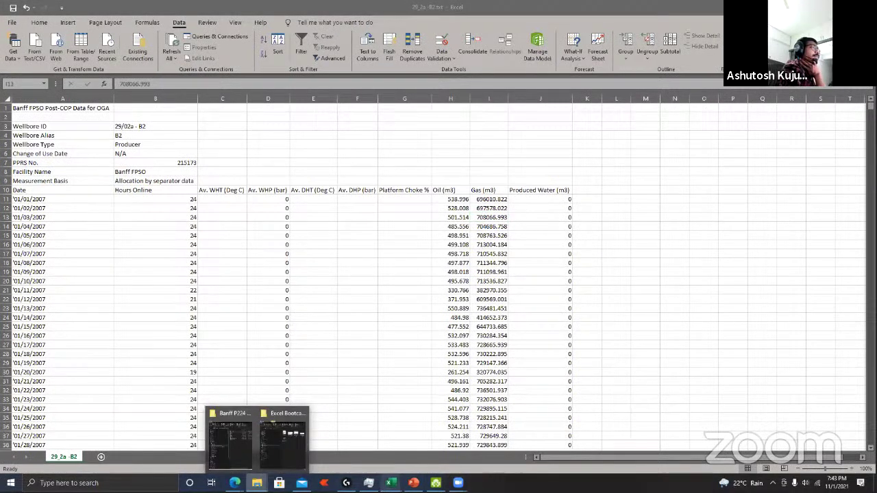
mouse_move(391, 483)
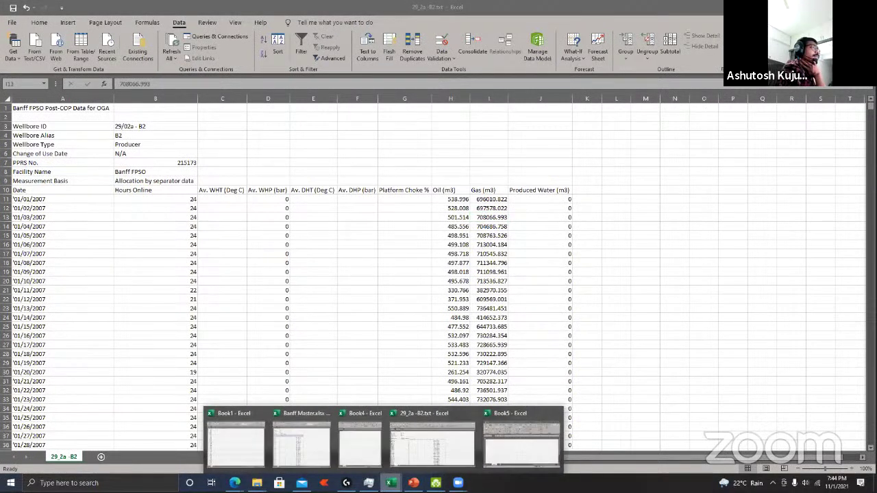
left_click(515, 449)
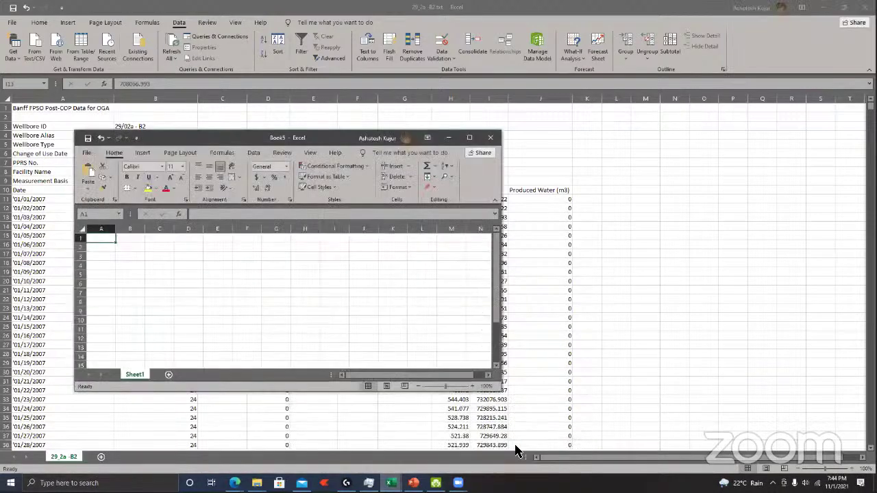
left_click(499, 140)
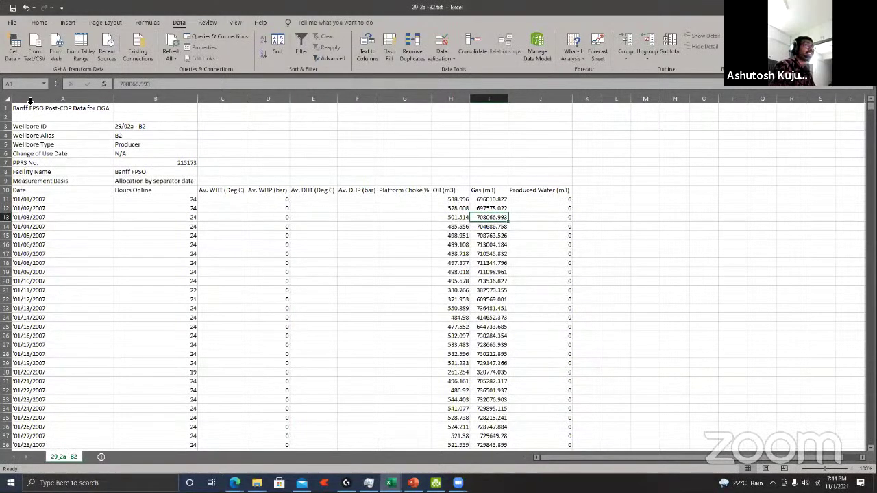
Step: Undo the earlier split, then re-split column A with Text to Columns, Delimited on Comma
key("ctrl+z")
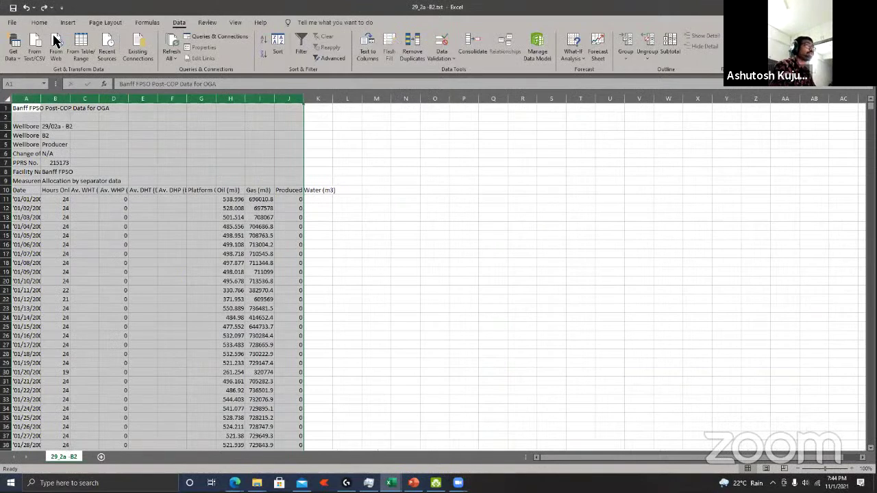
key("ctrl+z")
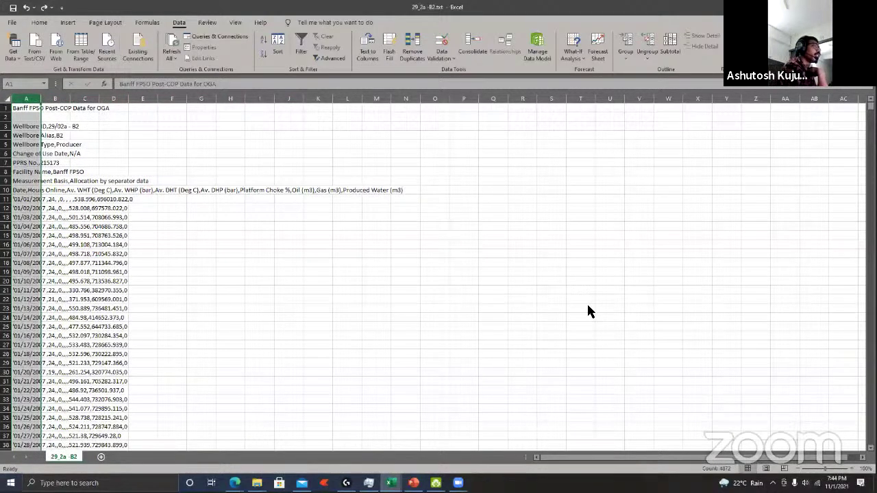
key("alt+a")
key("e")
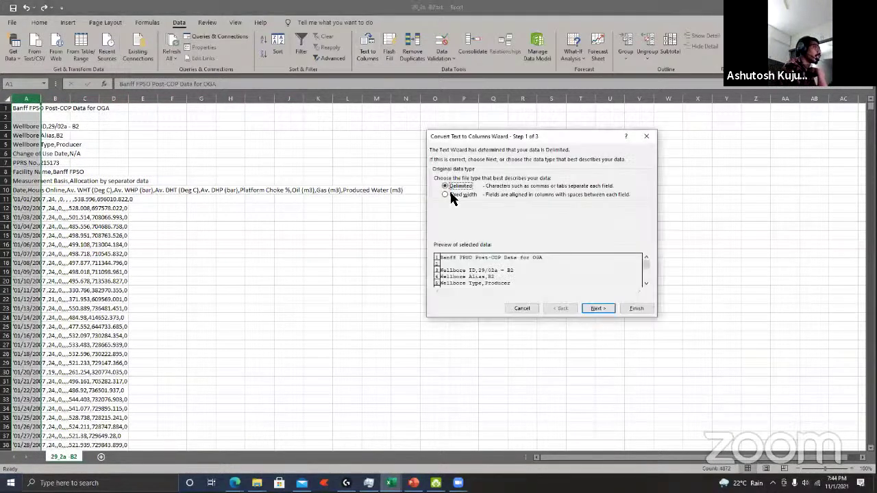
left_click(594, 308)
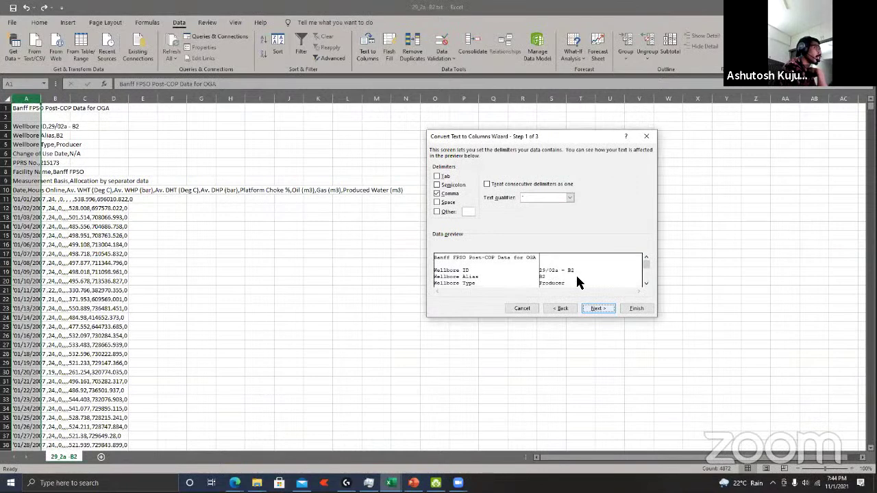
left_click(638, 310)
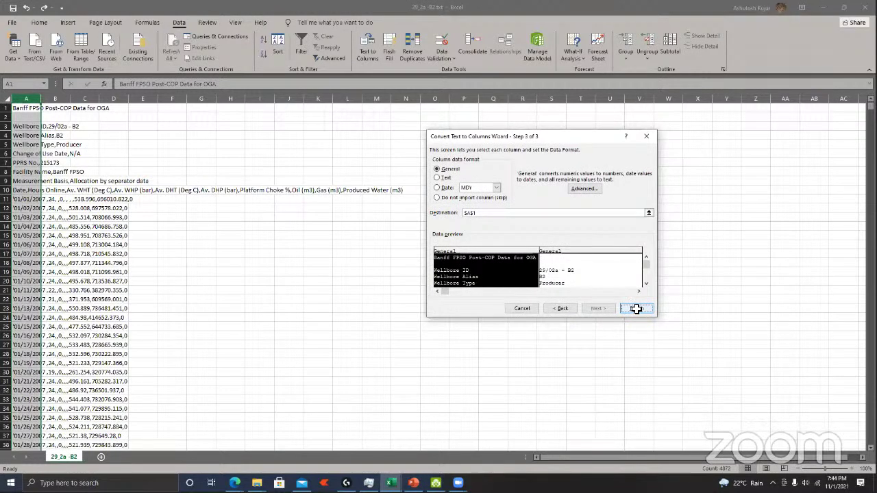
left_click(637, 309)
Step: Select columns A through J of the newly split well data
left_click(283, 110)
key("ctrl+space")
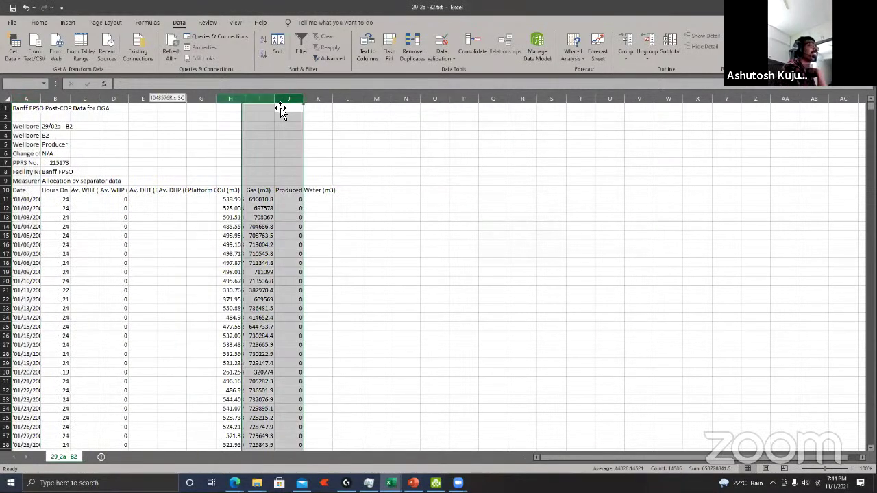
key("ctrl+shift+Left")
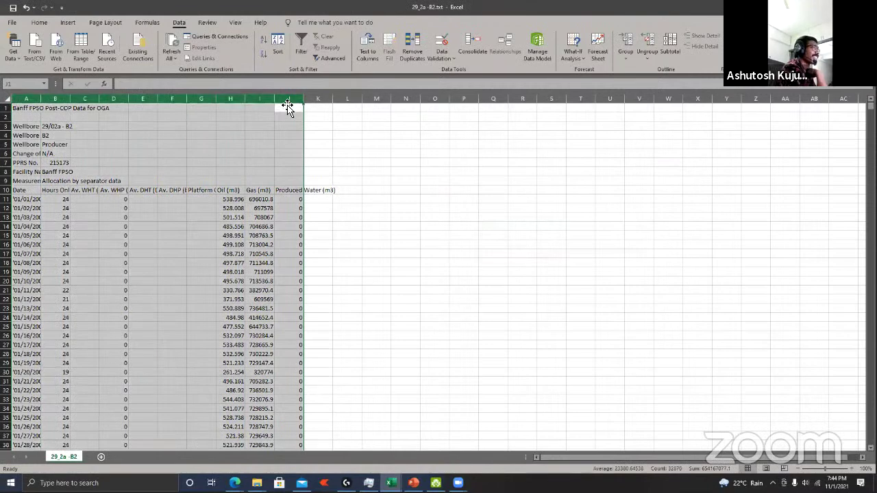
Step: Auto-fit columns A–J so headers like Measurement Basis show fully, and widen column J slightly
left_click_drag(287, 105, 309, 106)
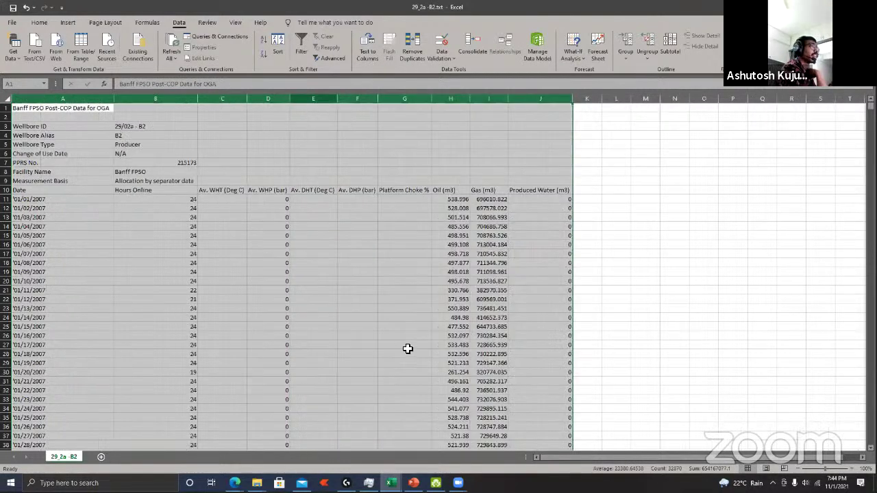
double_click(304, 100)
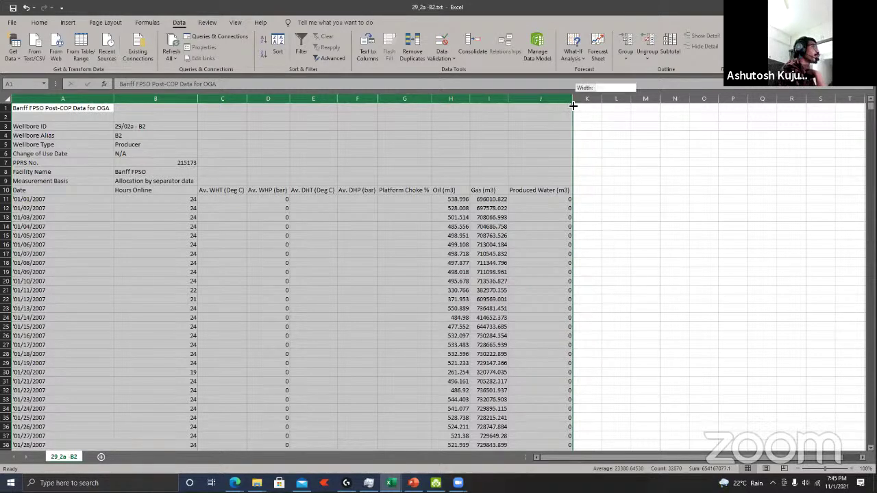
left_click_drag(573, 105, 571, 102)
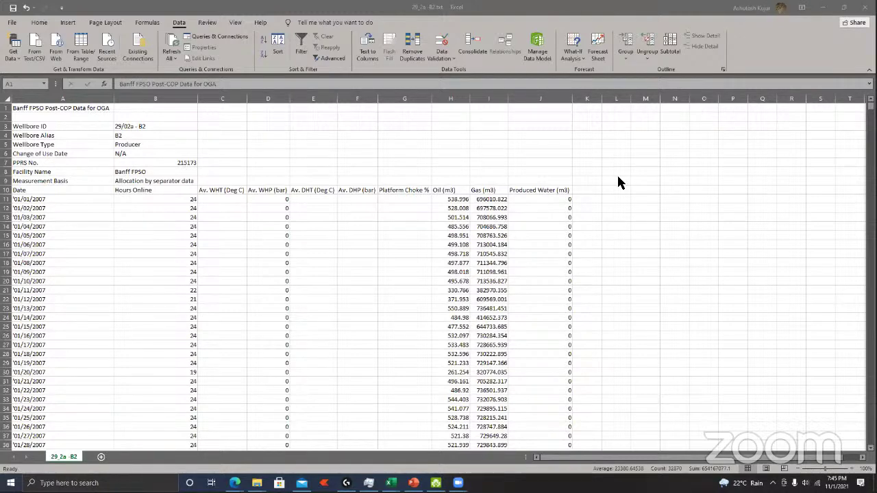
Step: Select the data, dismiss the conversion warning, and undo the earlier auto-fit and column widening
key("ctrl+a")
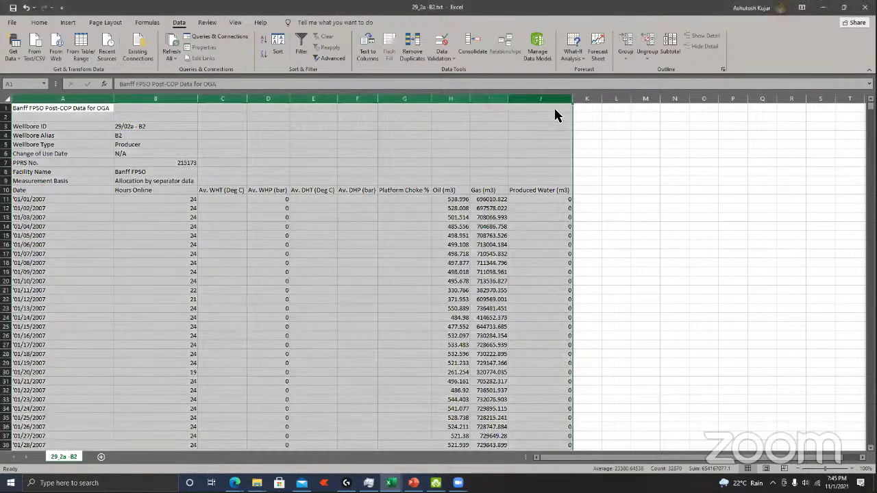
left_click(413, 54)
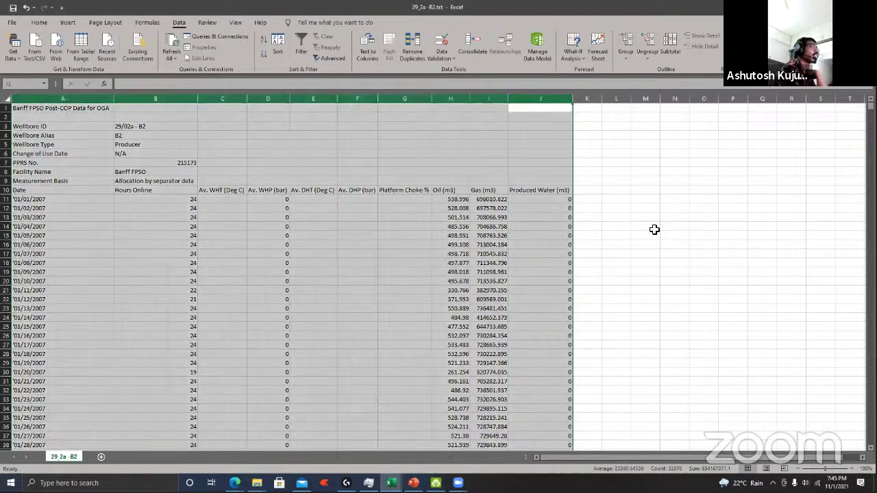
key("Return")
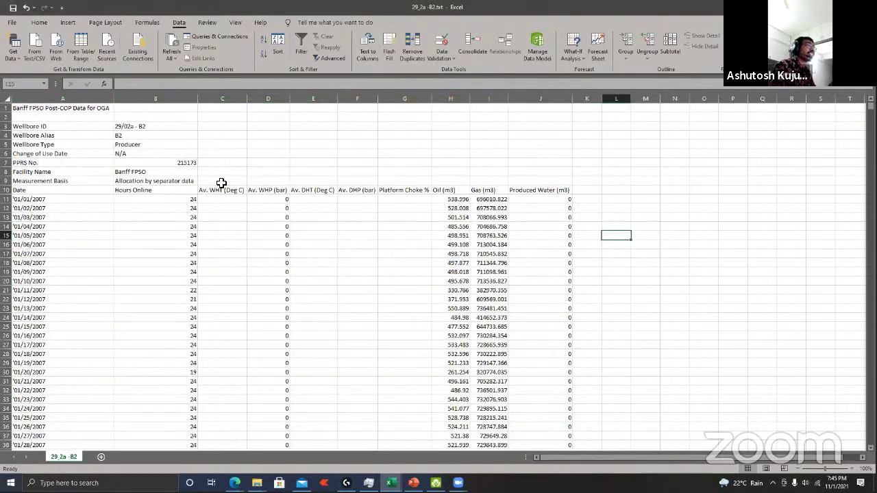
key("ctrl+z")
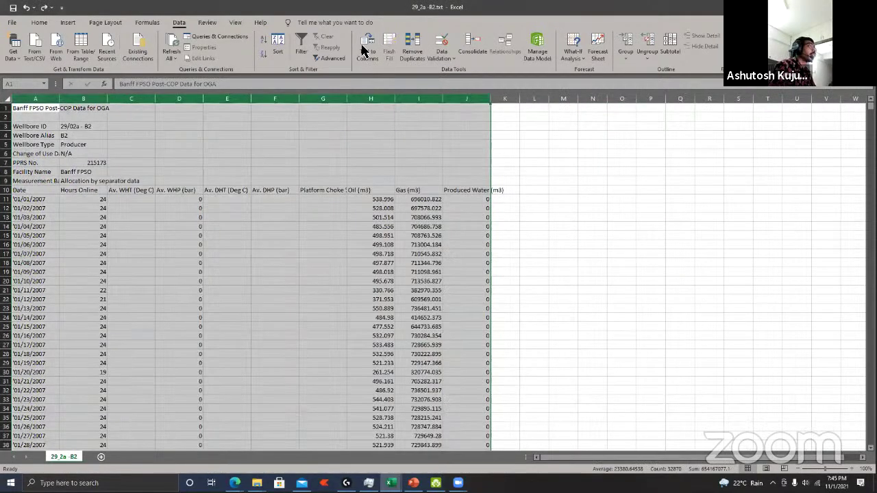
key("ctrl+z")
key("ctrl+z")
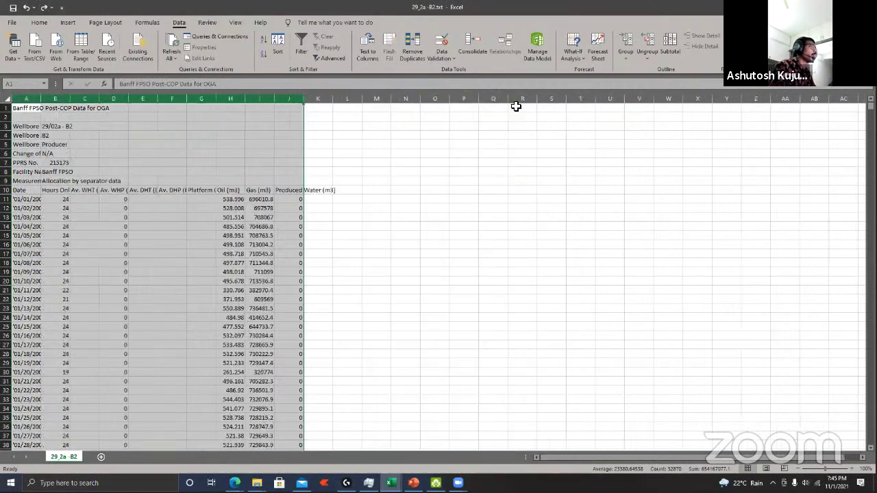
key("ctrl+z")
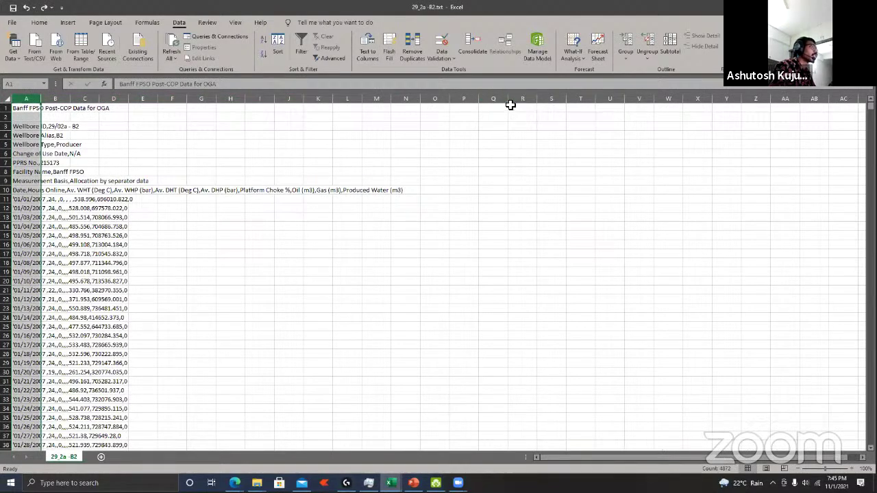
Step: Split column A on commas into columns A–J via Text to Columns and auto-fit them
left_click(369, 45)
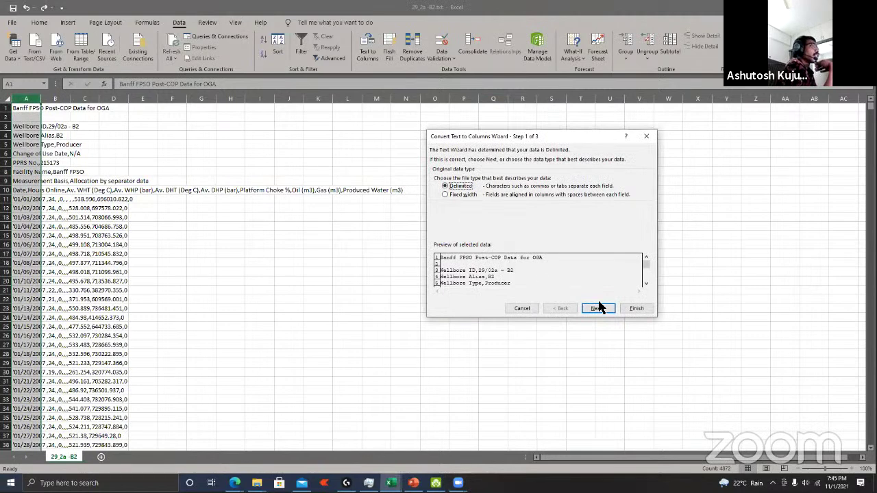
key("Return")
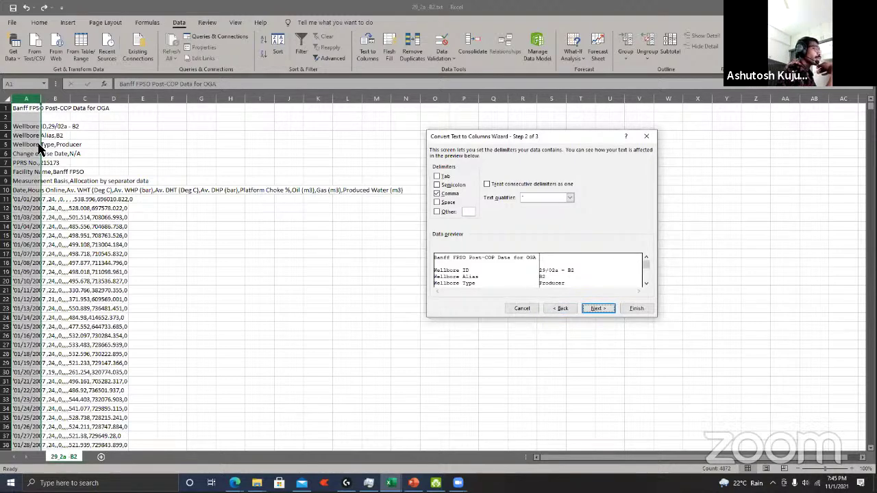
left_click(584, 306)
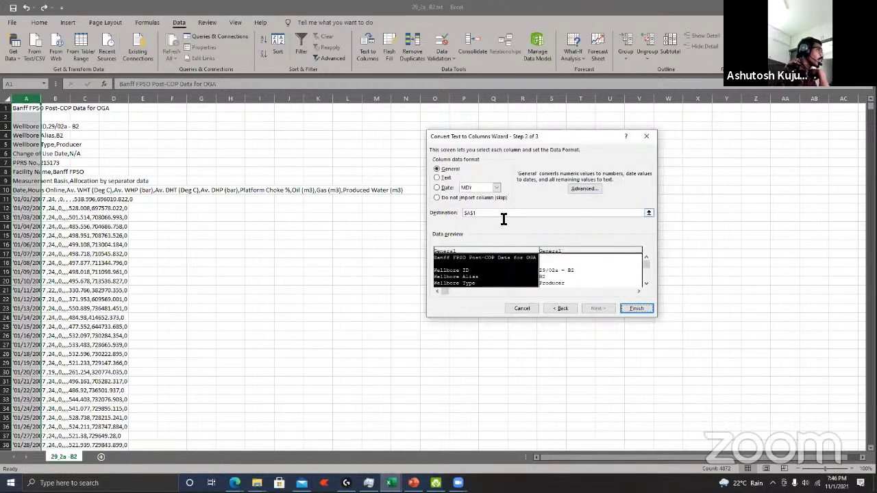
left_click(491, 217)
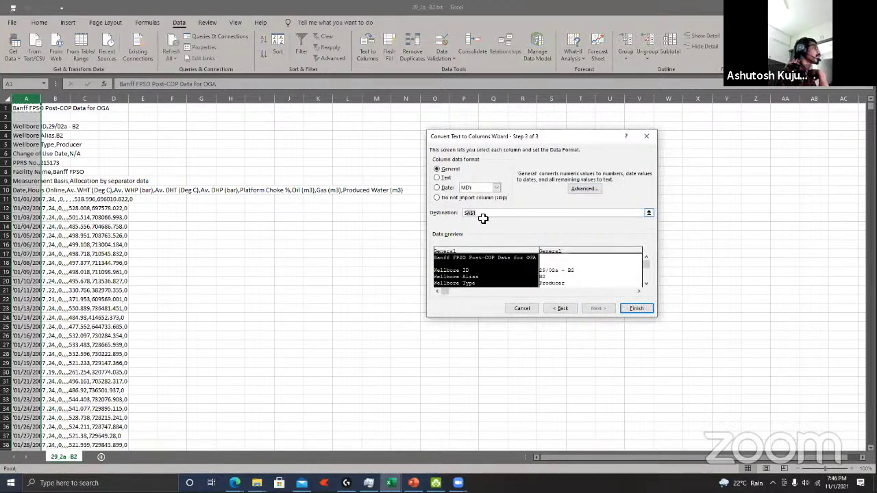
left_click(637, 310)
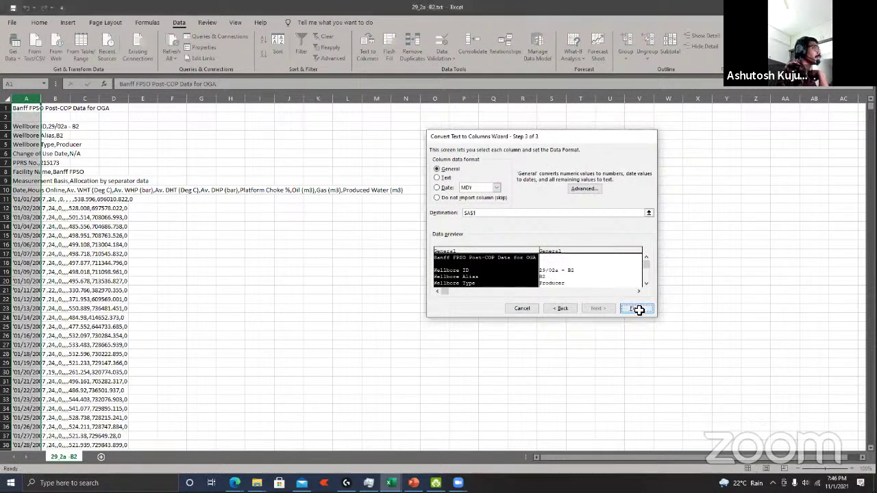
left_click_drag(27, 99, 293, 108)
double_click(303, 99)
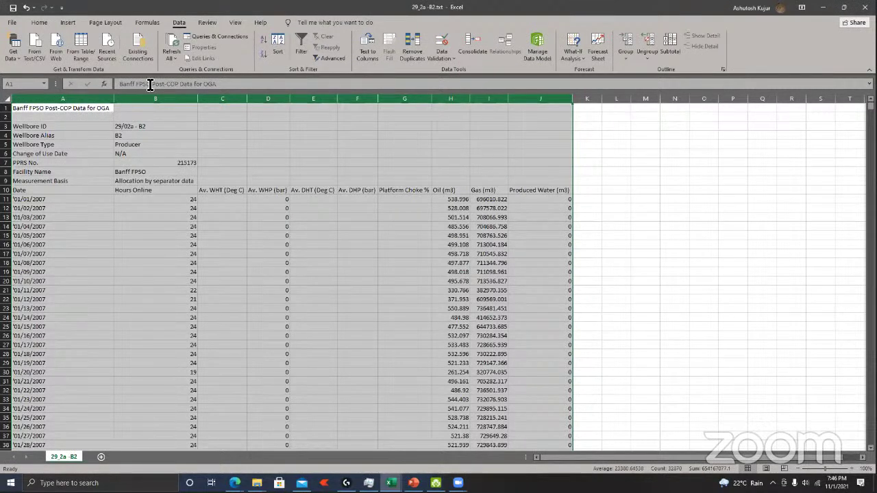
key("ctrl+z")
key("ctrl+z")
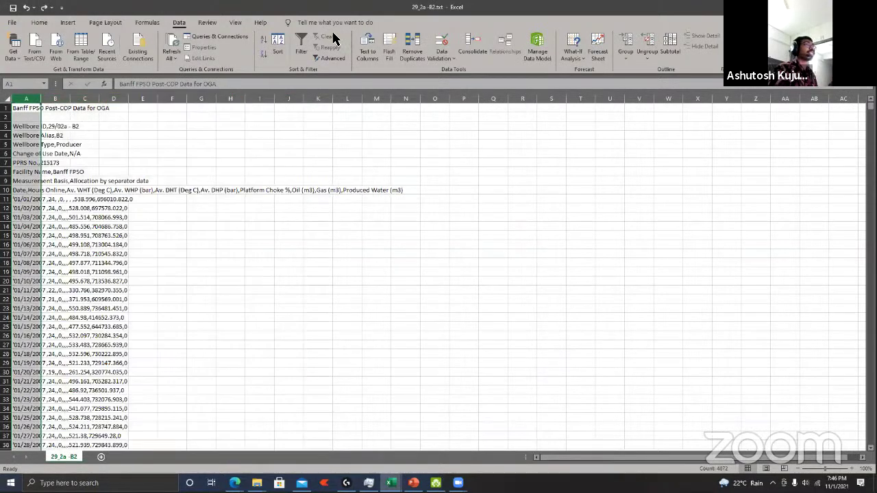
left_click(369, 43)
left_click(597, 309)
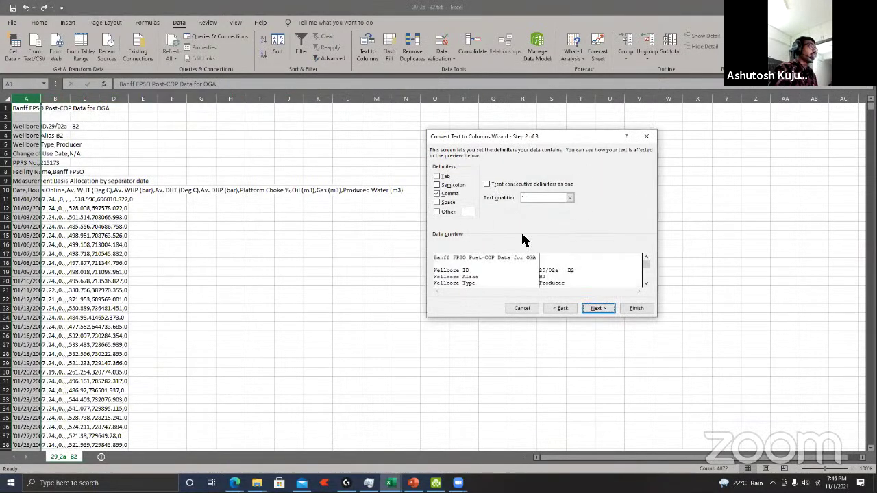
left_click(597, 309)
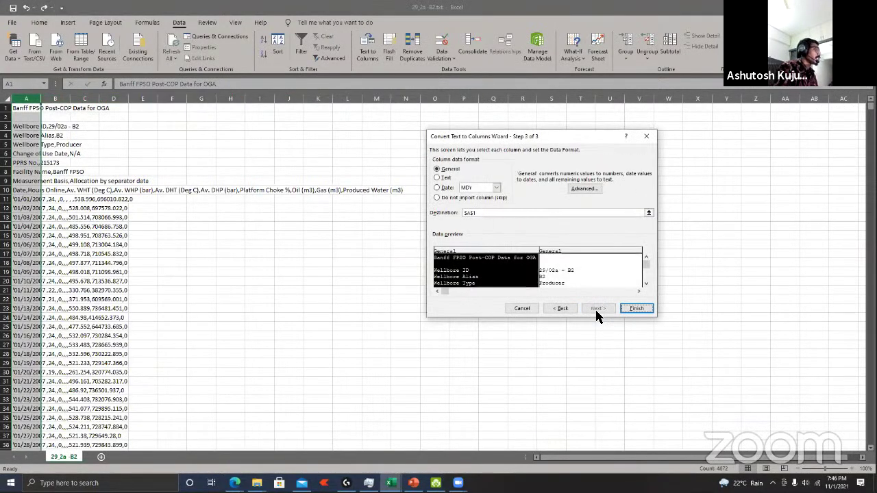
left_click(637, 309)
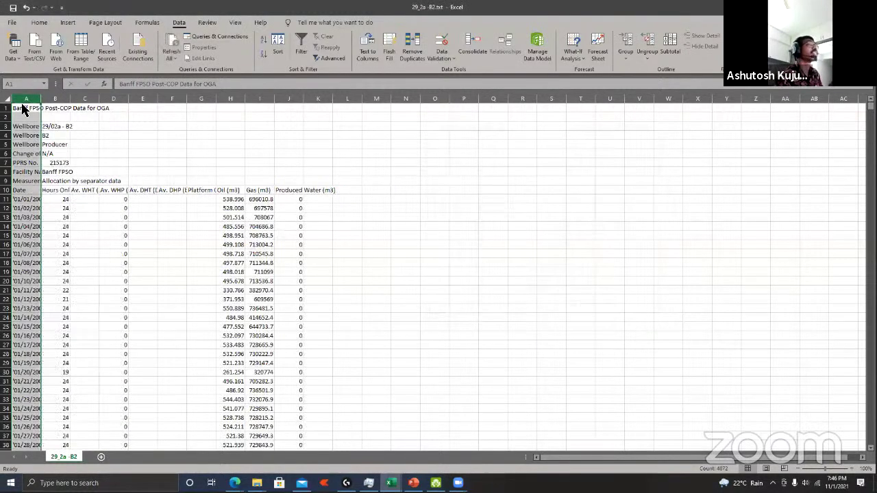
left_click_drag(41, 98, 215, 96)
key("shift+Right")
key("shift+Right")
key("shift+Right")
key("shift+Right")
key("shift+Right")
key("shift+Right")
key("shift+Right")
key("shift+Right")
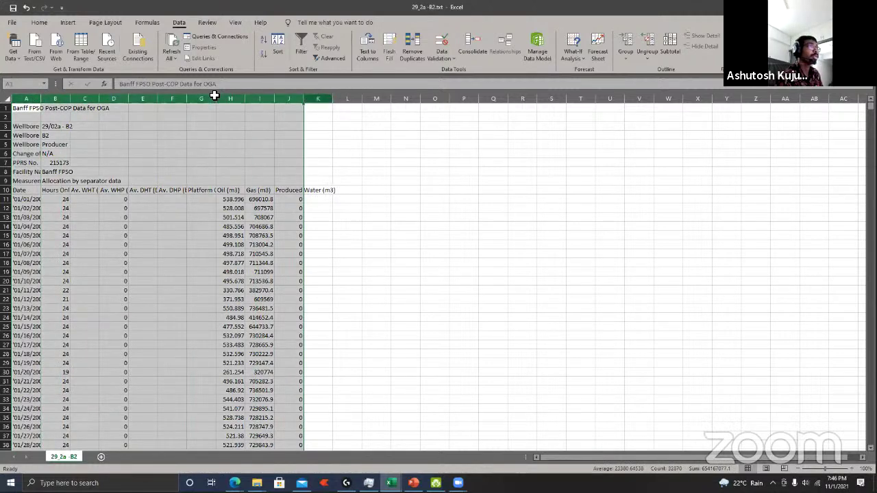
double_click(215, 96)
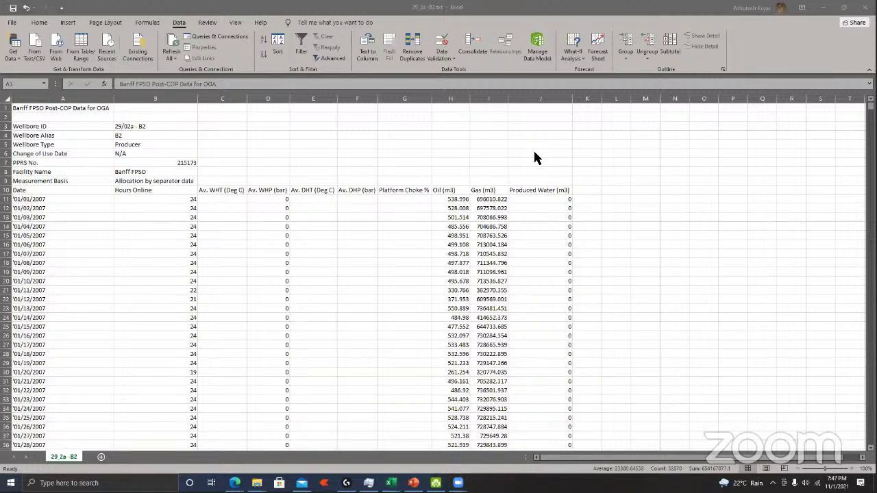
mouse_move(257, 483)
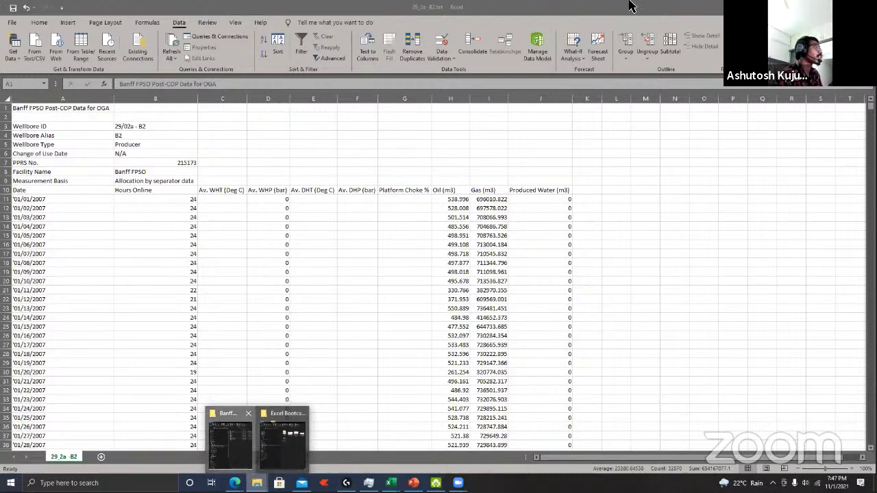
Step: Copy and paste 29_2a-B2.txt to create 29_2a - B2 - Copy.txt, then maximize Excel again
key("alt+Tab")
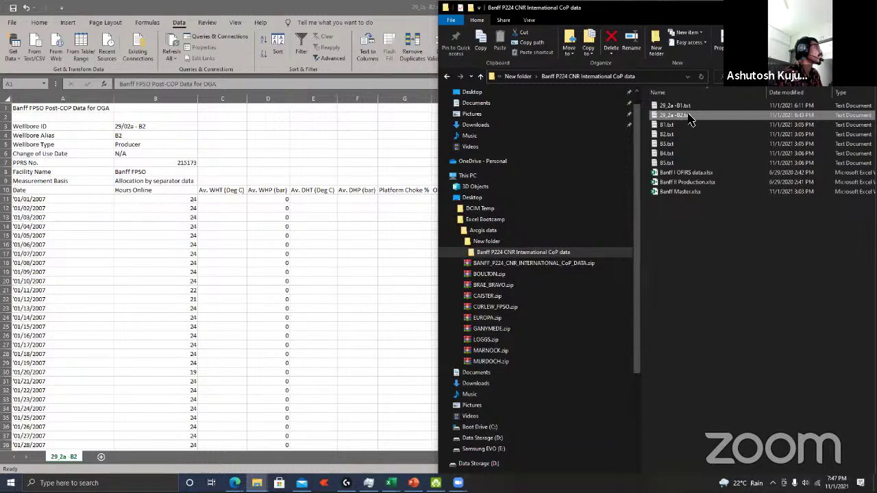
right_click(691, 118)
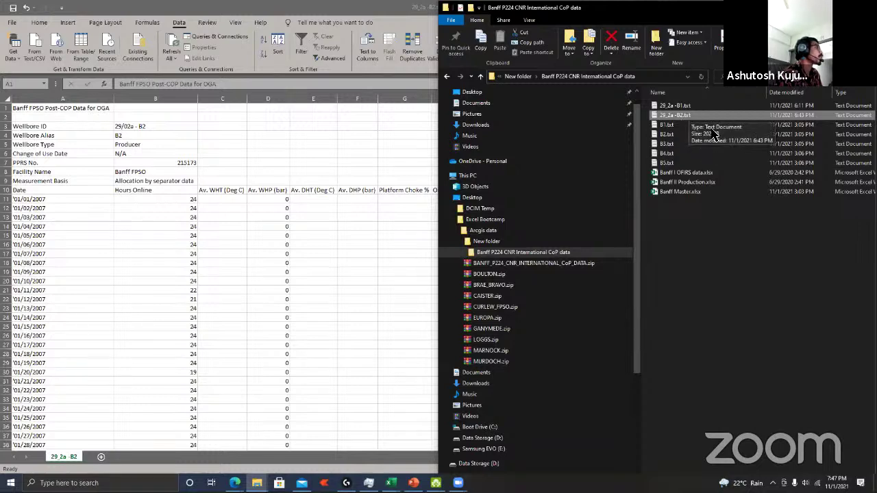
left_click(713, 282)
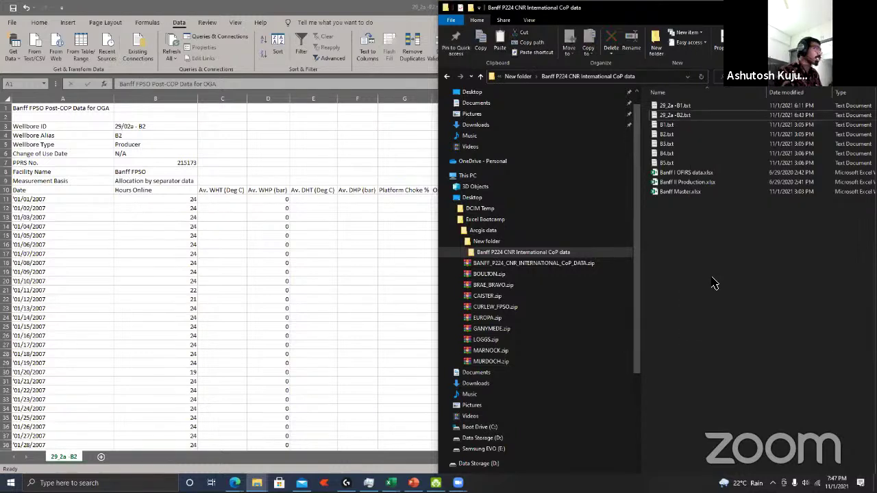
key("ctrl+v")
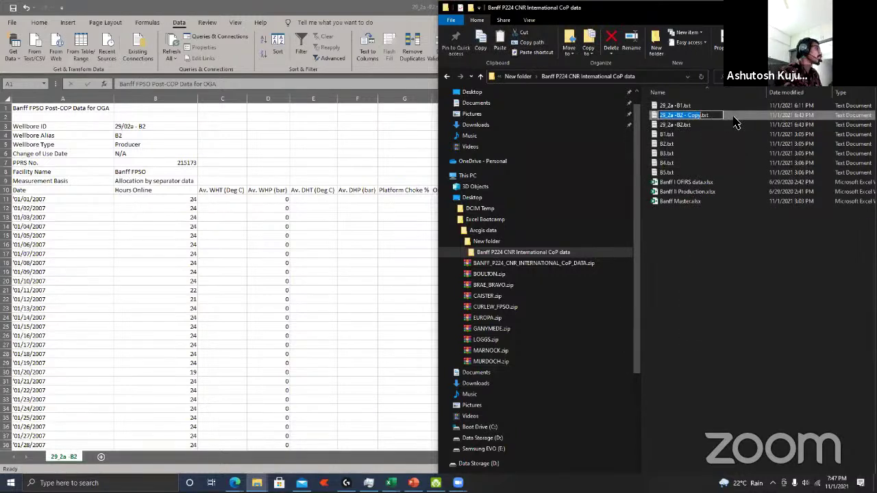
left_click_drag(731, 121, 710, 142)
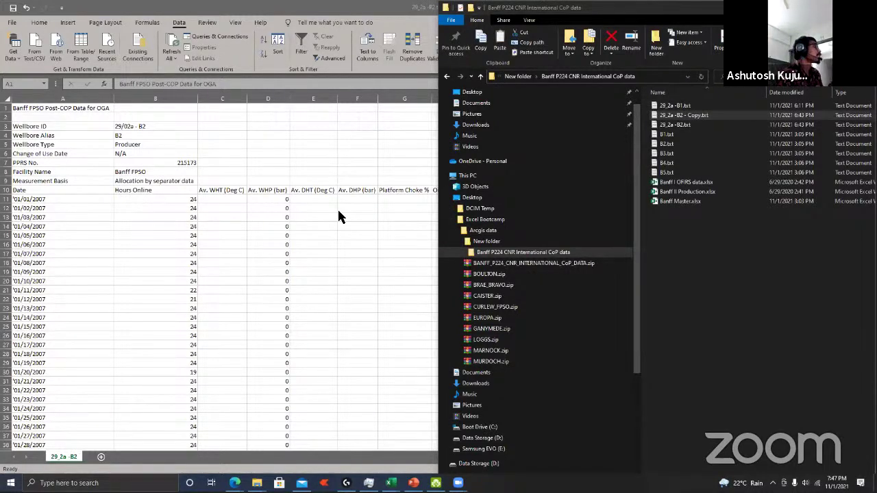
key("super+Up")
key("ctrl+a")
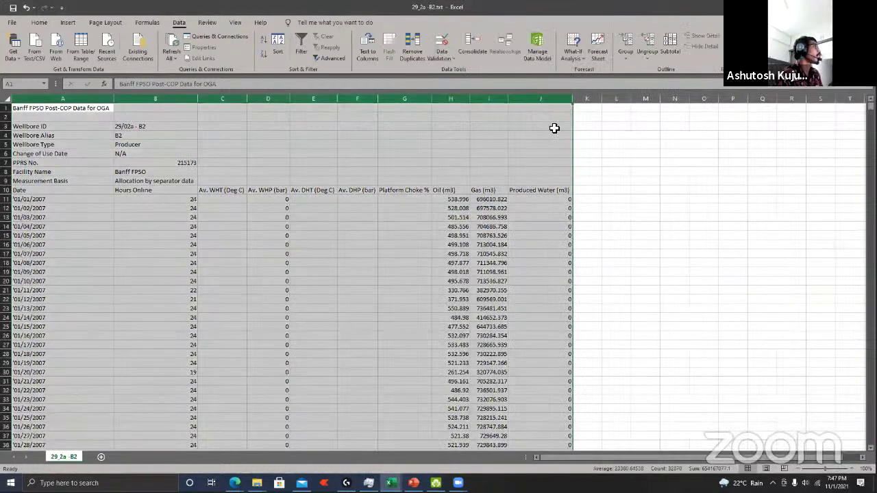
key("ctrl+period")
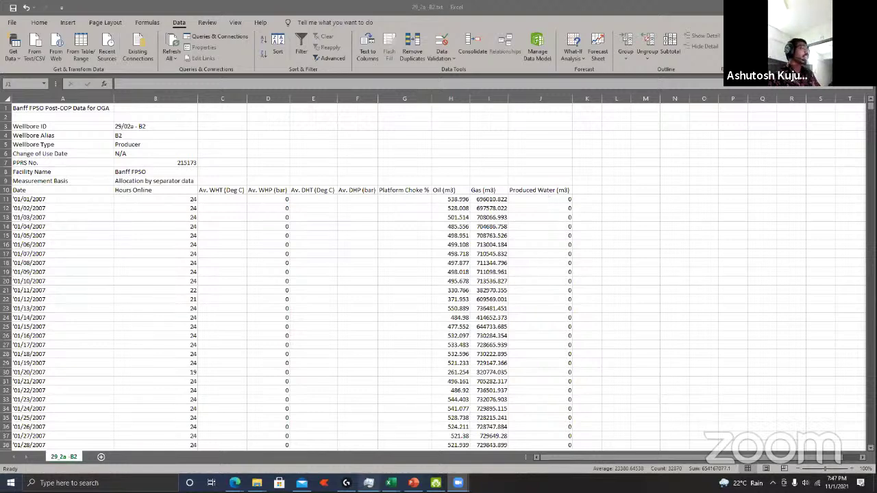
left_click(413, 483)
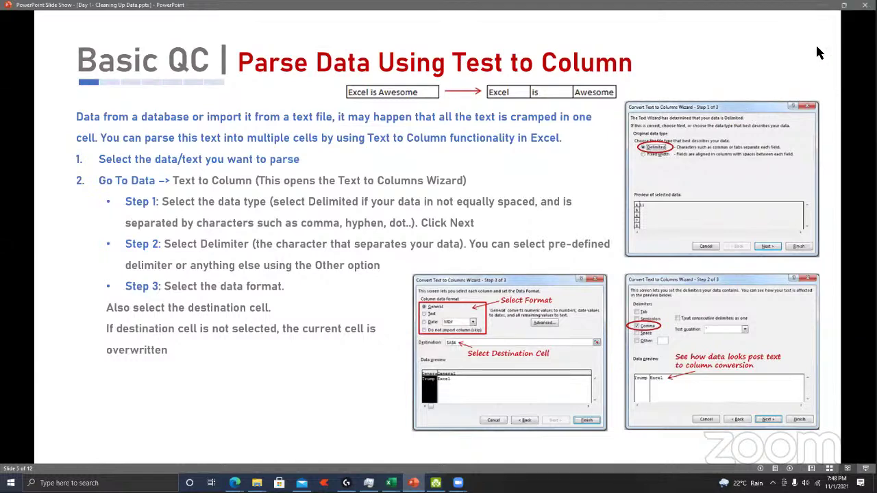
key("alt+Tab")
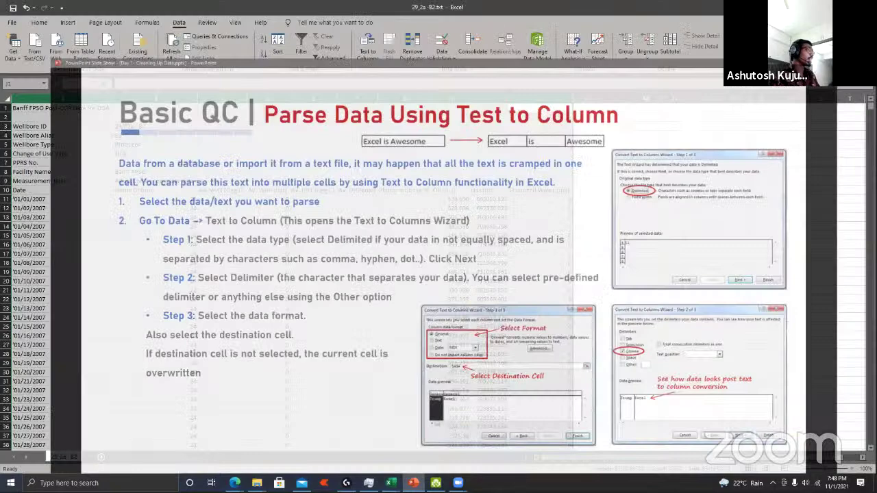
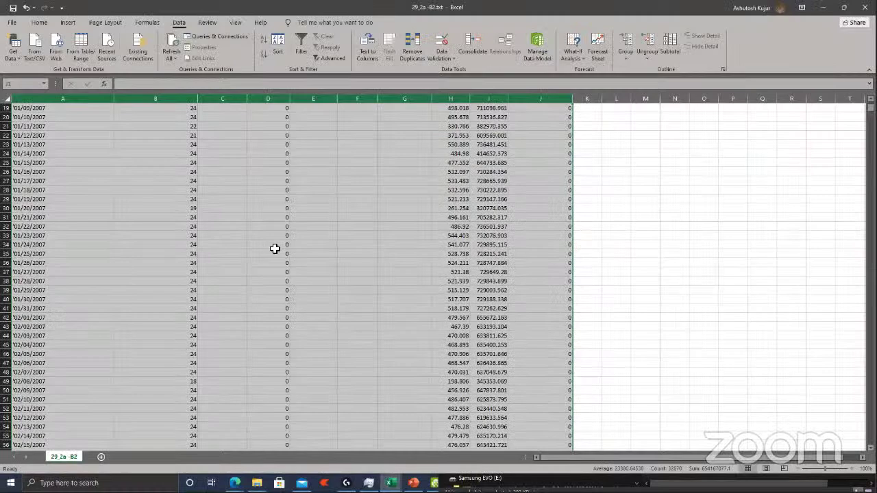
Step: Scroll to the top of the production sheet and bring up the PowerPoint slide show
scroll(274, 248, "up", 5)
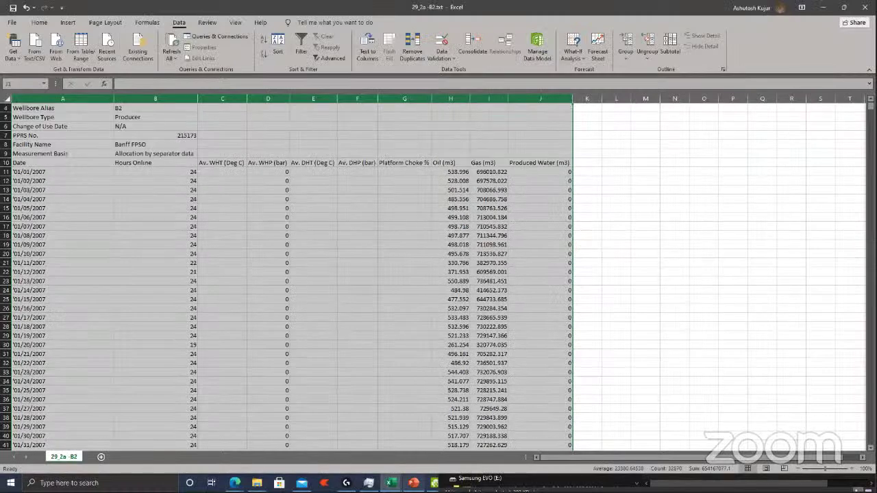
left_click(425, 445)
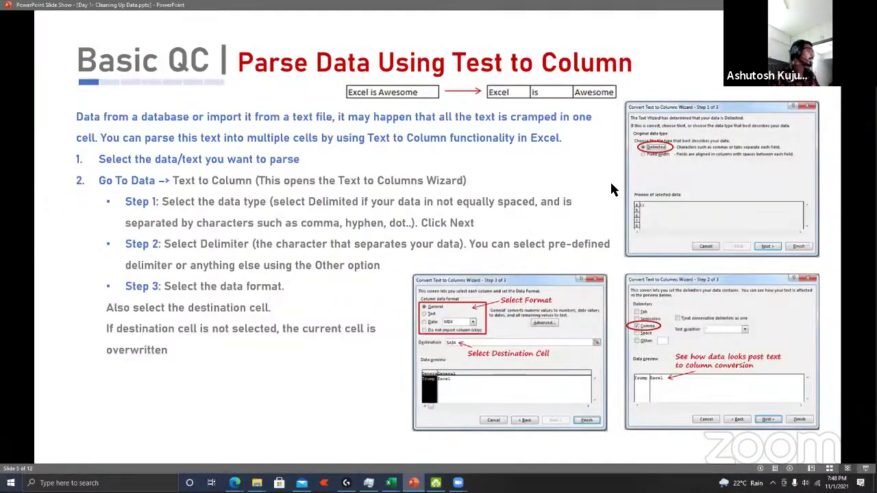
Step: Advance to the 'Checking for any missing data' slide, then return to Excel and select all the data with Ctrl+A
key("Right")
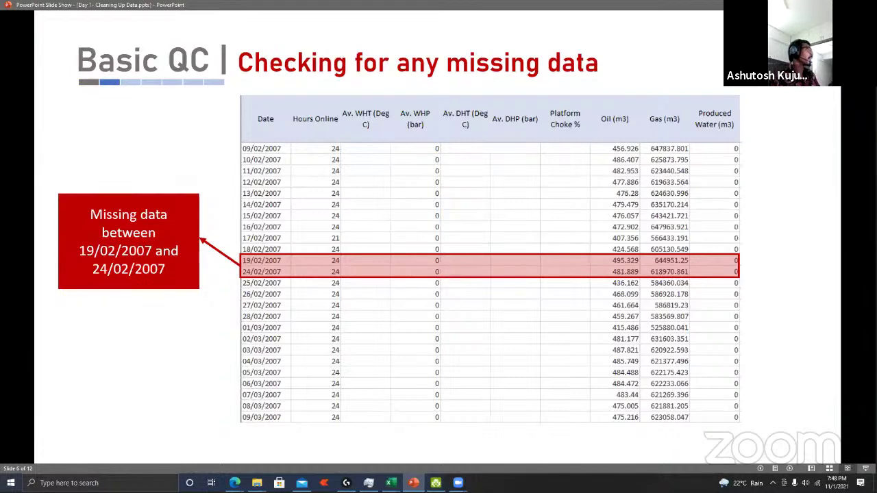
key("alt+Tab")
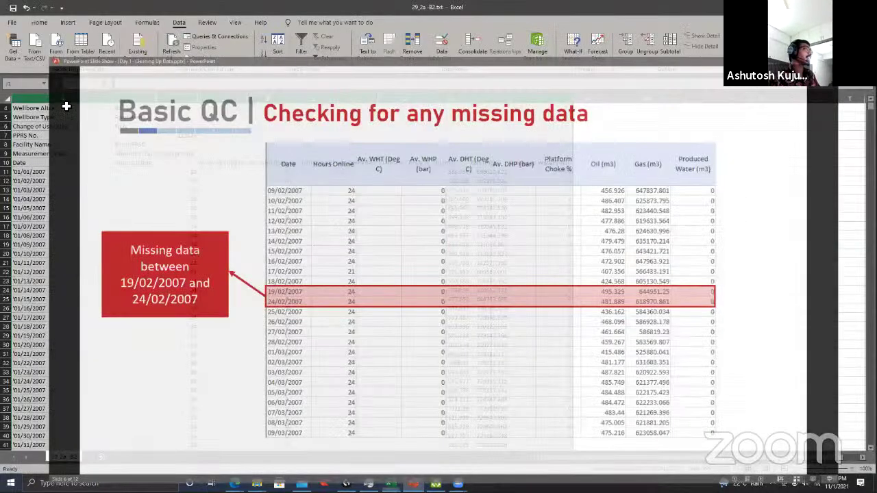
key("ctrl+a")
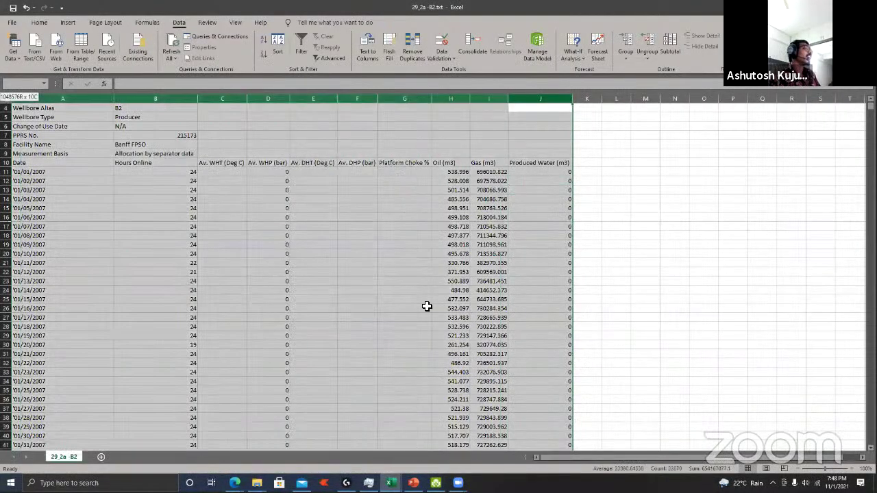
scroll(450, 210, "down", 20)
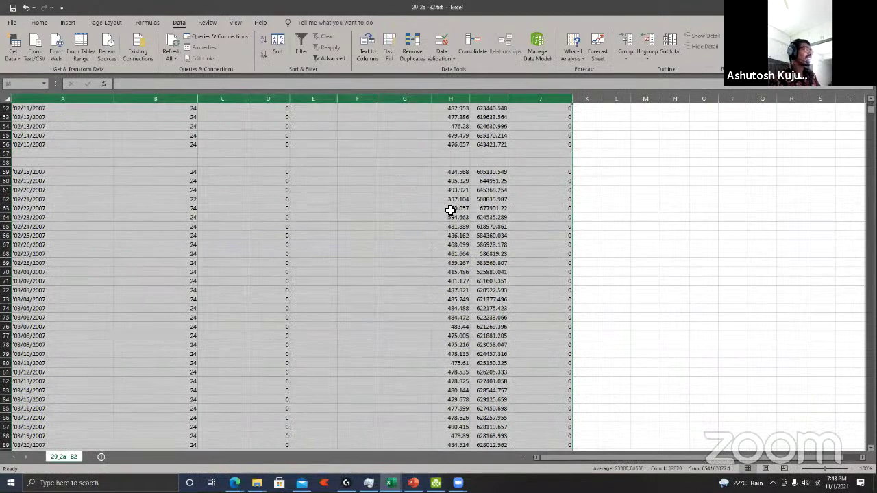
scroll(451, 209, "up", 20)
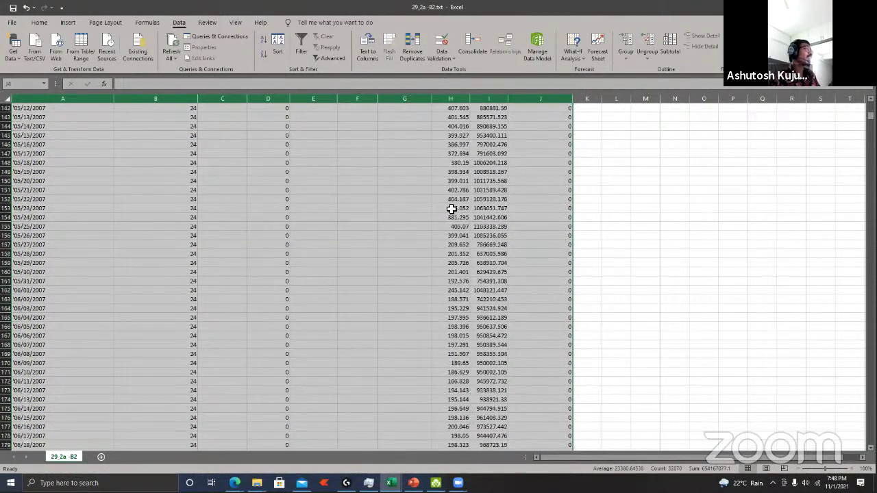
scroll(452, 209, "up", 20)
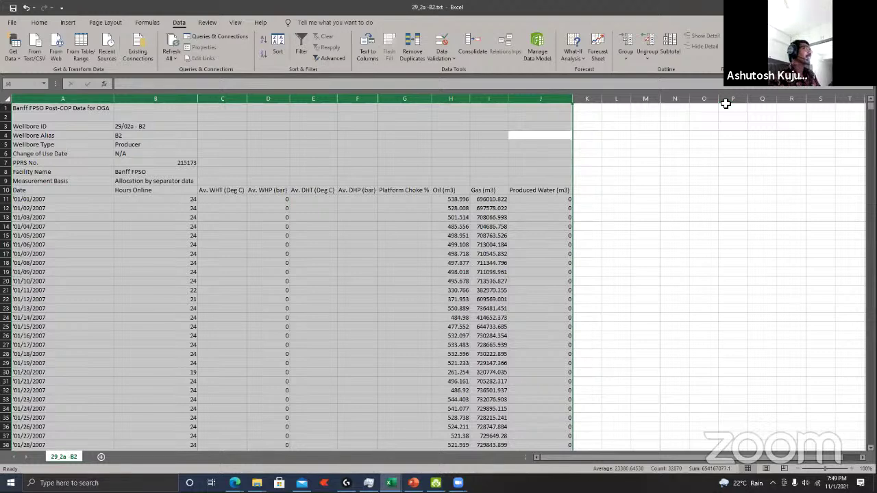
scroll(726, 104, "down", 20)
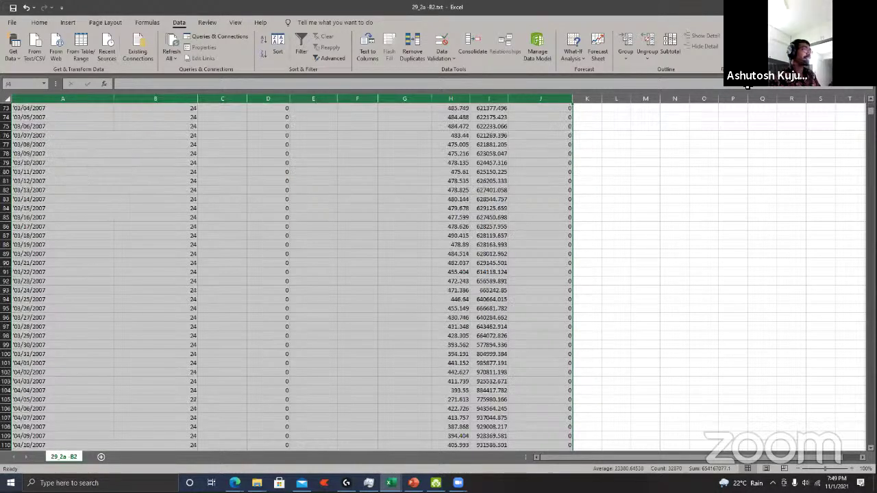
mouse_move(413, 483)
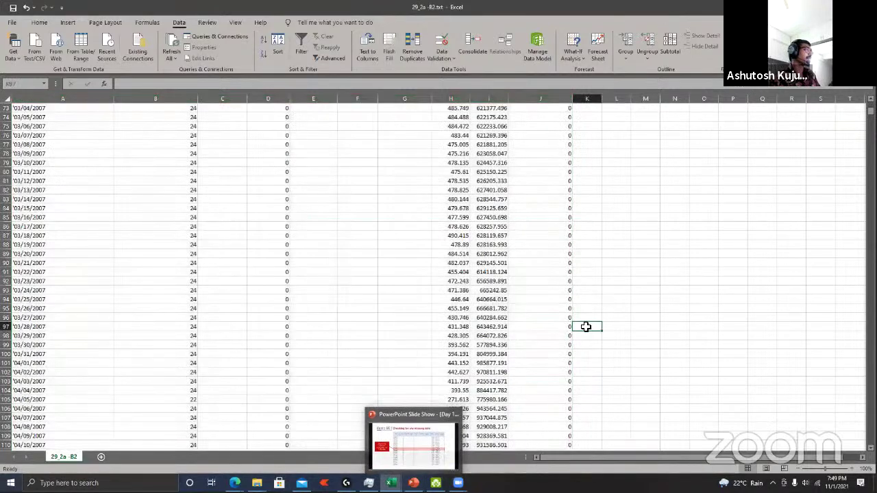
left_click(584, 327)
scroll(520, 334, "down", 20)
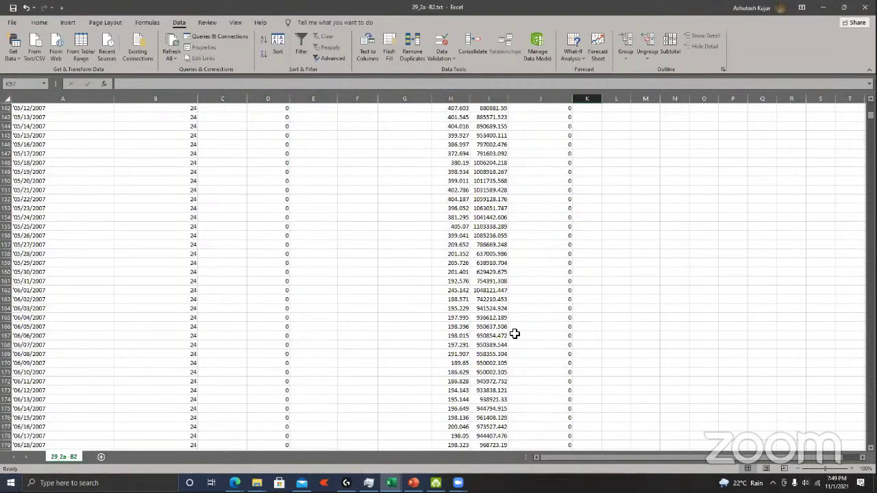
scroll(514, 334, "down", 7)
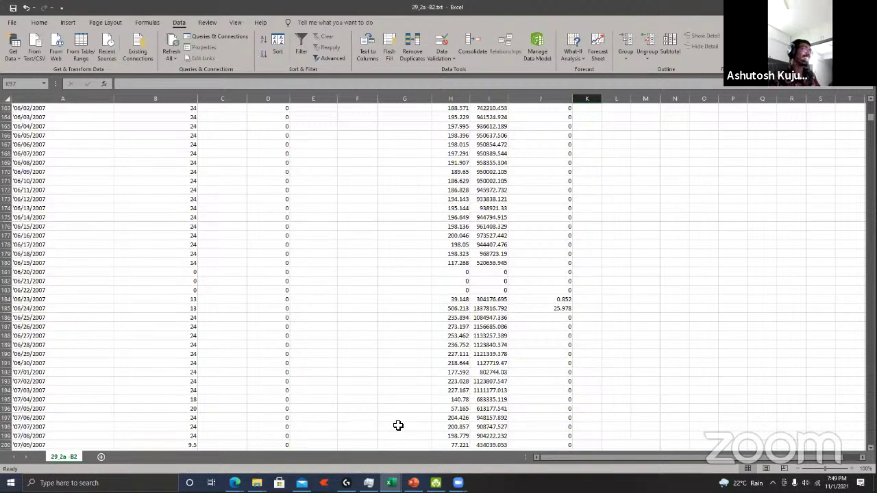
scroll(398, 425, "down", 14)
scroll(365, 435, "down", 20)
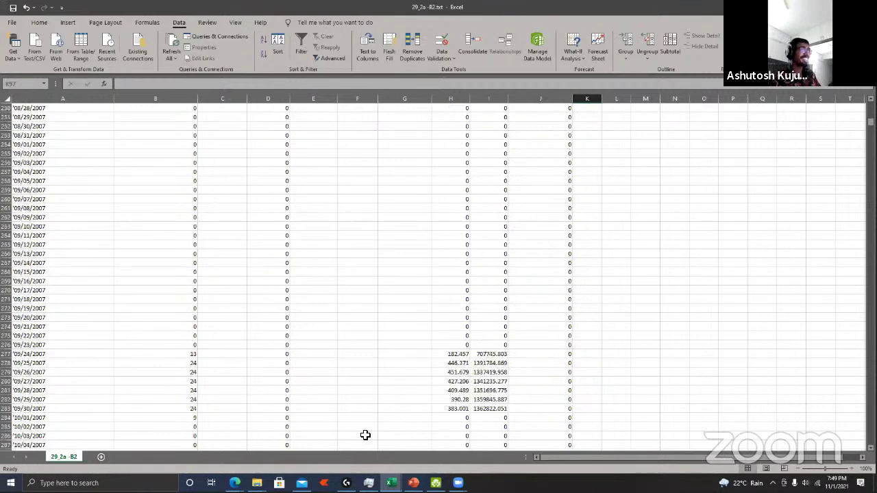
scroll(227, 379, "down", 18)
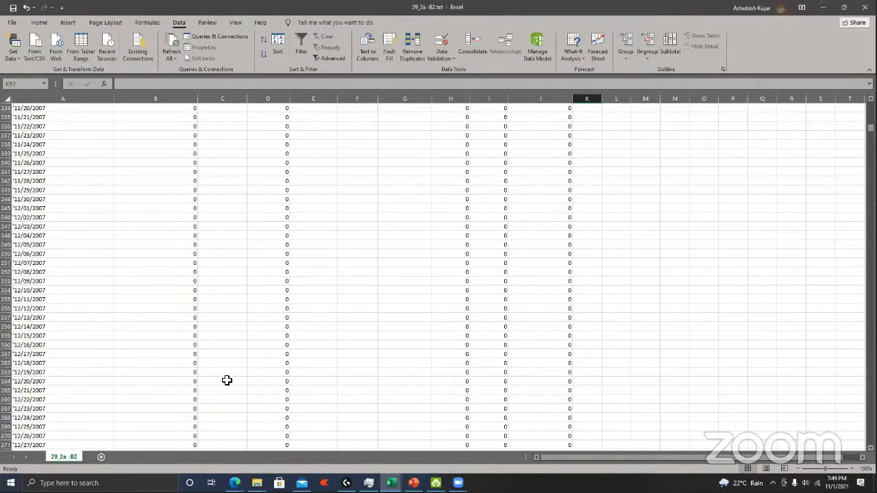
left_click(73, 313)
scroll(73, 313, "down", 20)
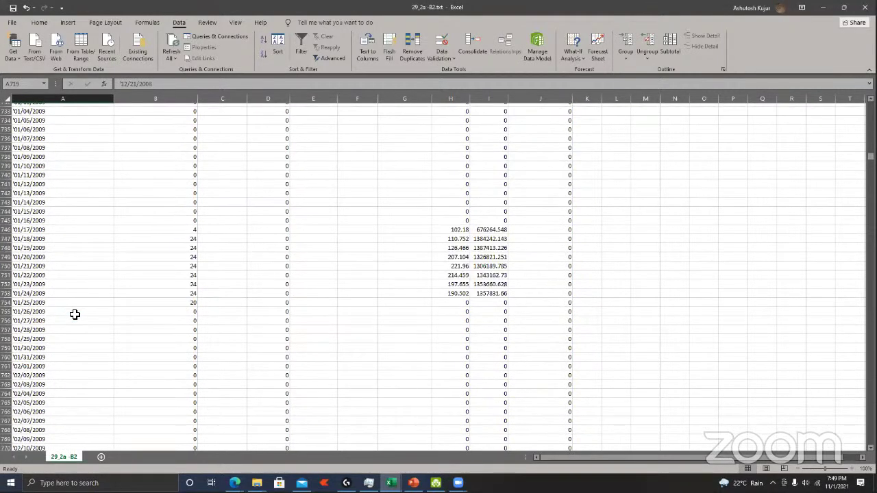
scroll(685, 87, "up", 12)
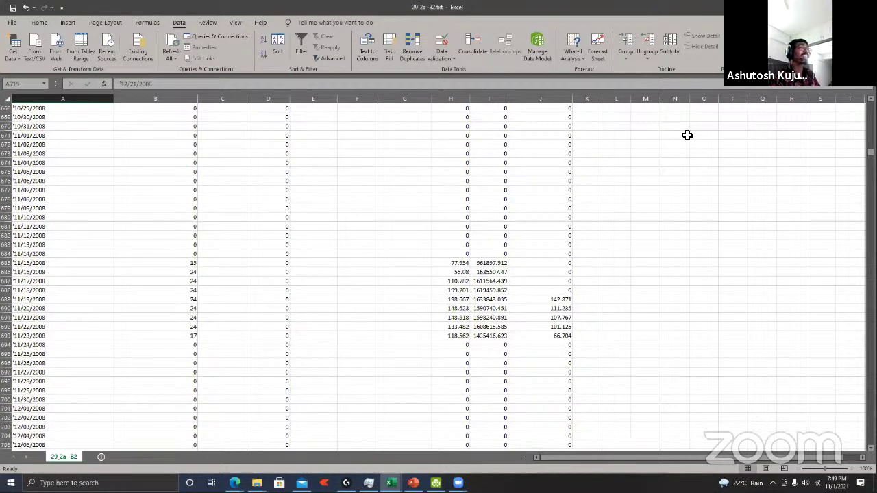
left_click(64, 265)
key("ctrl+Up")
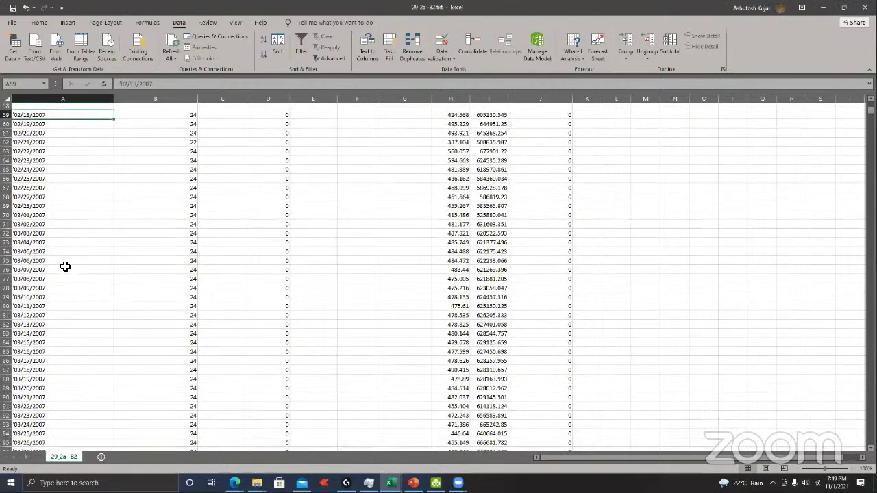
key("ctrl+Up")
left_click_drag(80, 283, 107, 288)
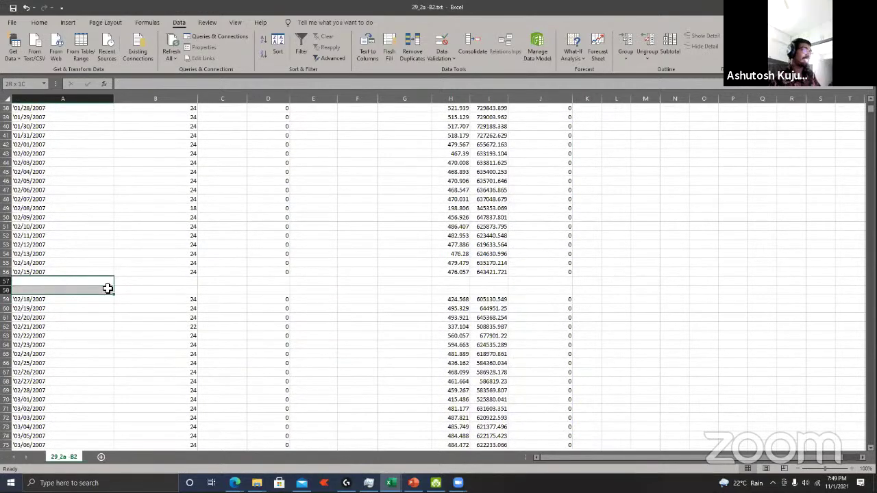
key("ctrl+Up")
key("ctrl+Up")
key("ctrl+Up")
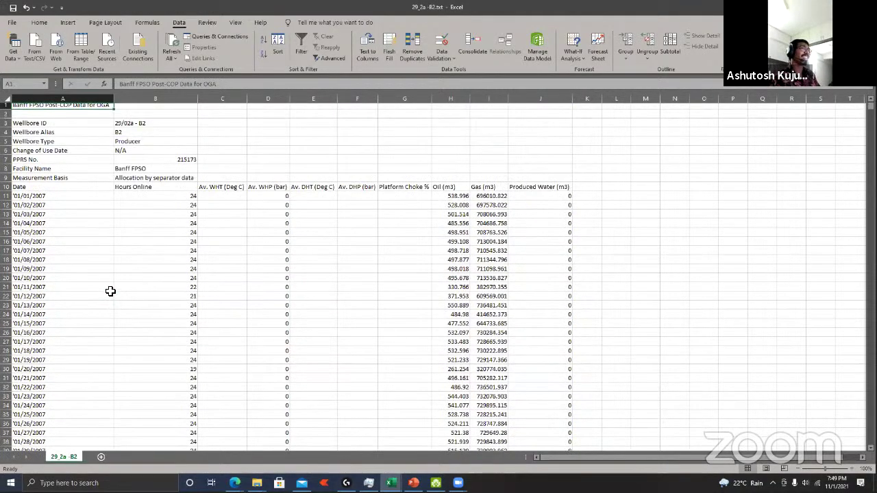
left_click(585, 199)
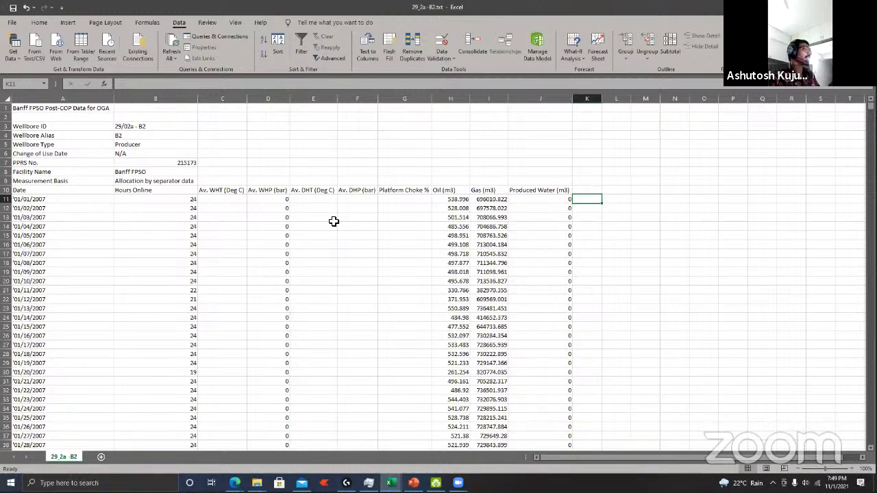
left_click(60, 202)
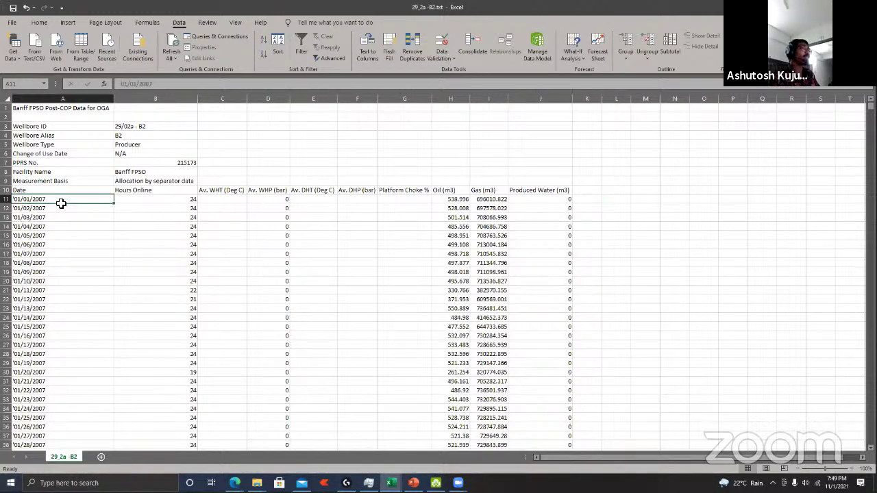
left_click_drag(61, 203, 62, 300)
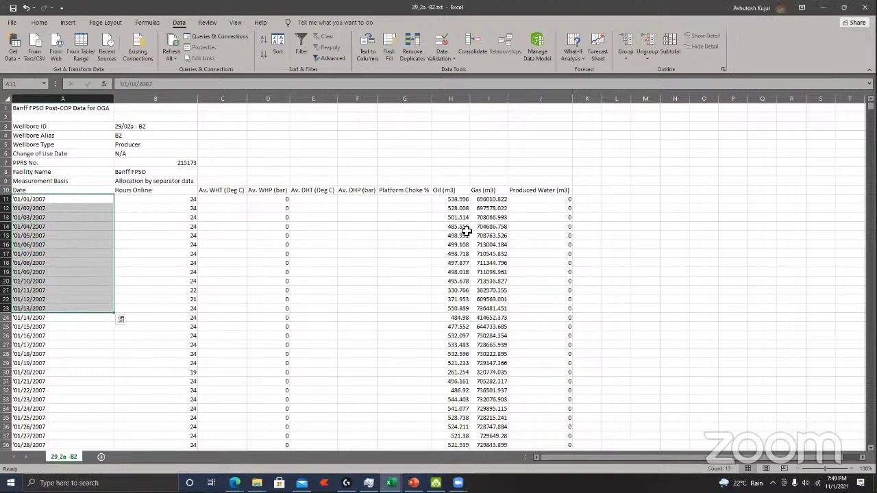
left_click_drag(462, 200, 463, 229)
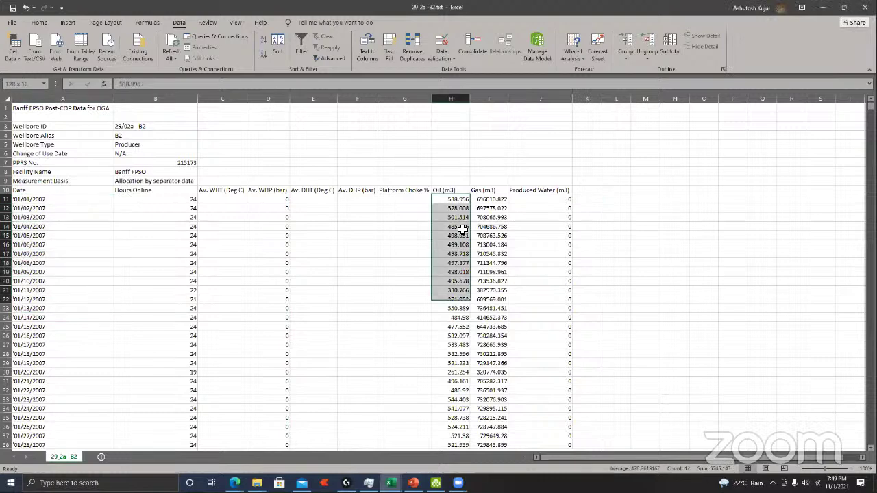
left_click(587, 200)
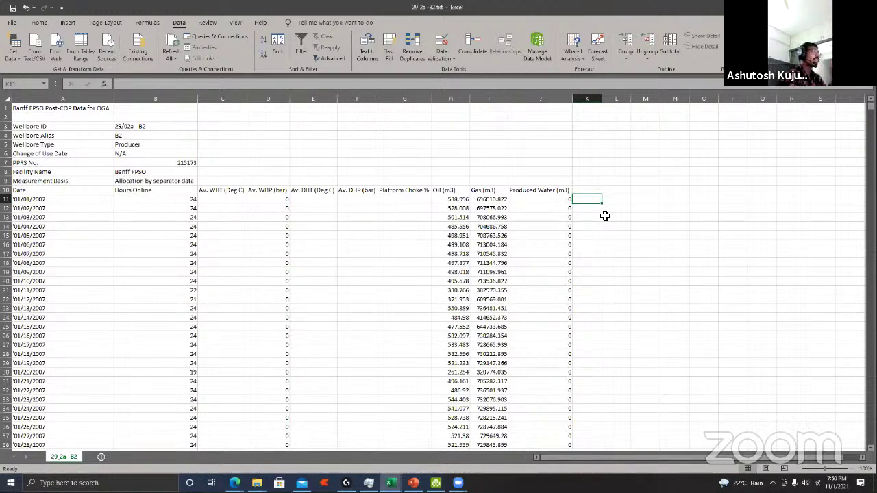
Step: Enter =H11 in K11 as the starting oil total
type("=")
key("Left")
key("Left")
key("Left")
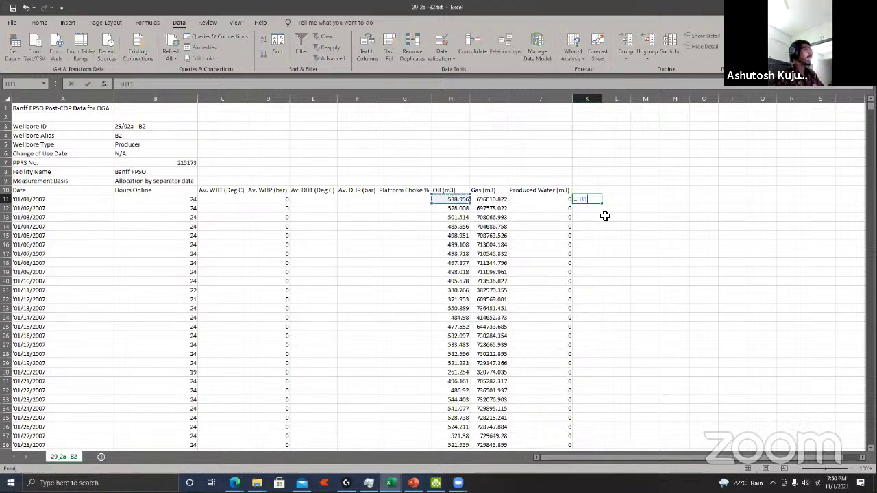
key("Return")
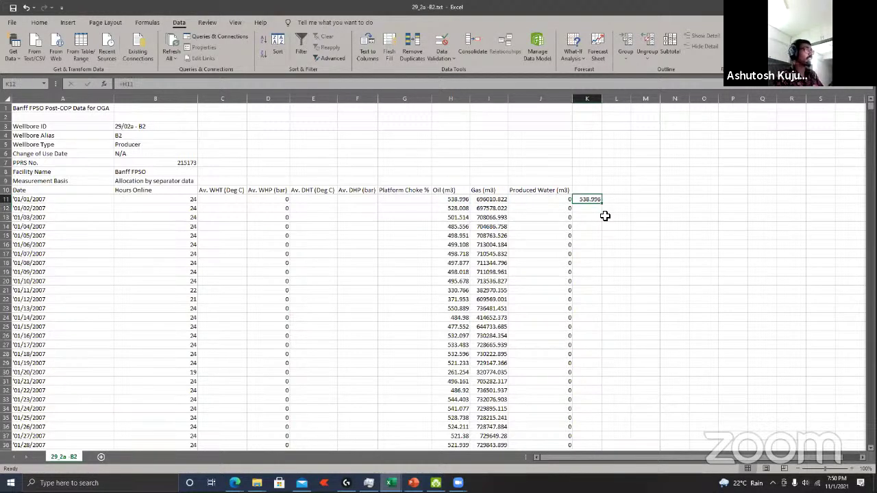
Step: Enter the running-total formula =H12+K11 in K12 and fill it down column K to row 56
type("=")
key("Left")
key("Left")
key("Left")
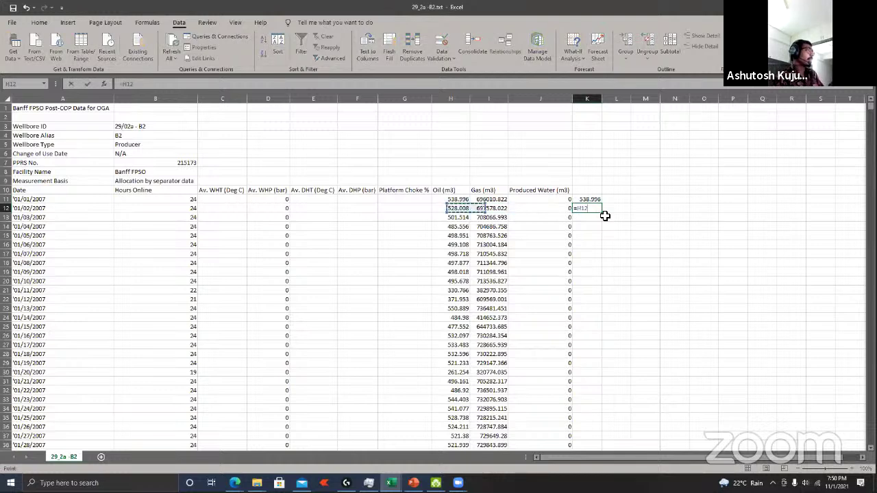
type("+")
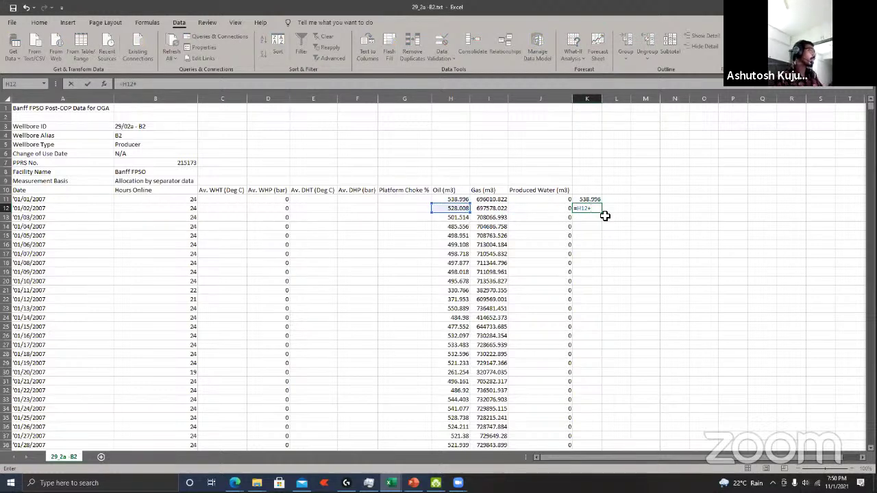
key("Up")
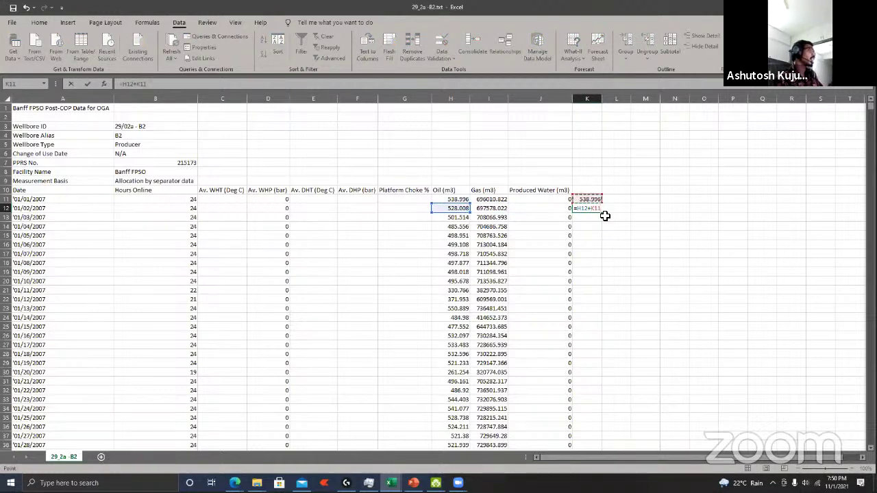
key("Return")
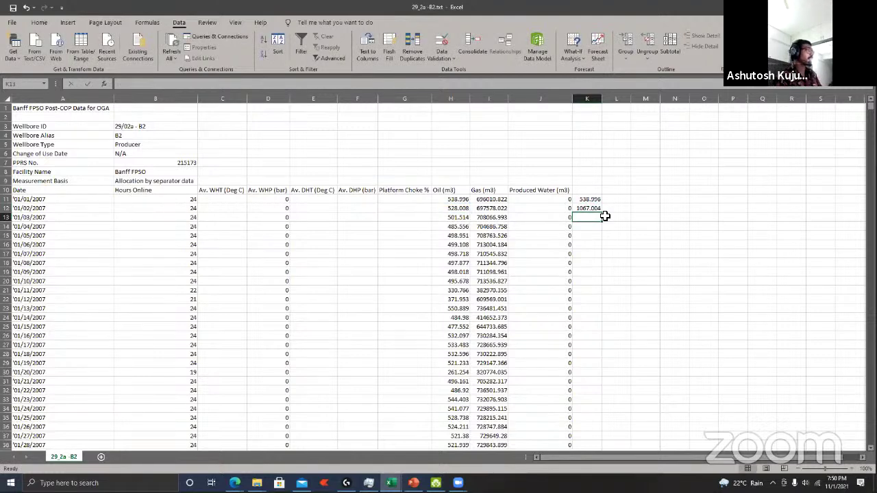
left_click(599, 209)
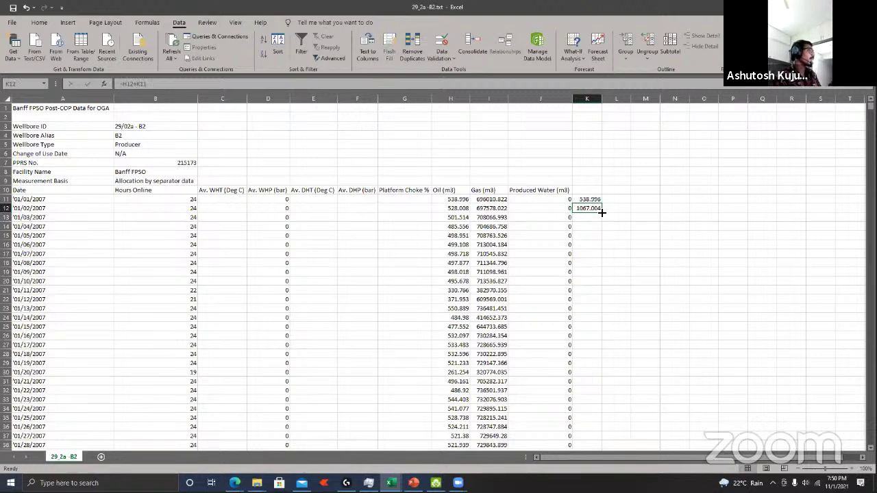
double_click(601, 213)
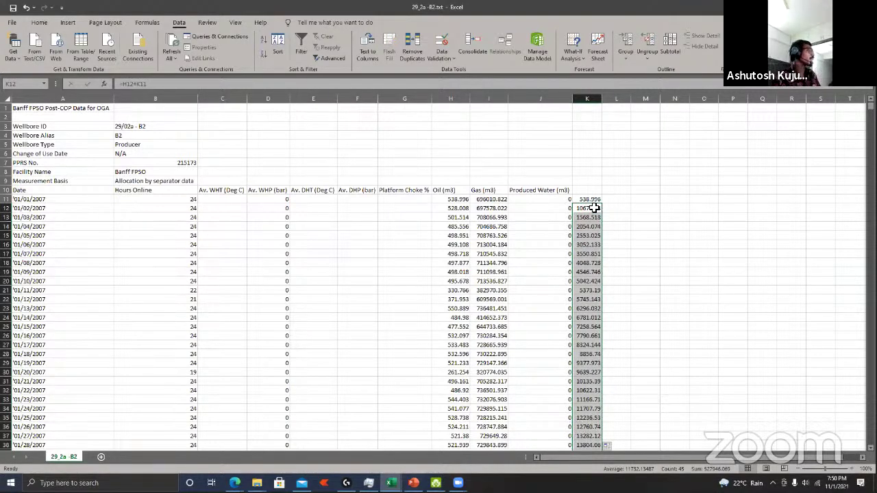
Step: Inspect the end of the first data block, the blank gap rows, and the K56 running total
scroll(594, 207, "down", 2)
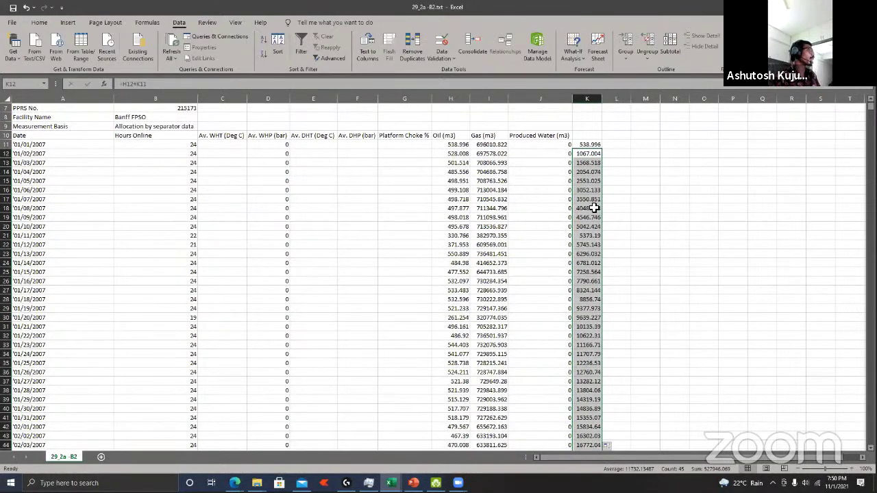
scroll(594, 208, "down", 15)
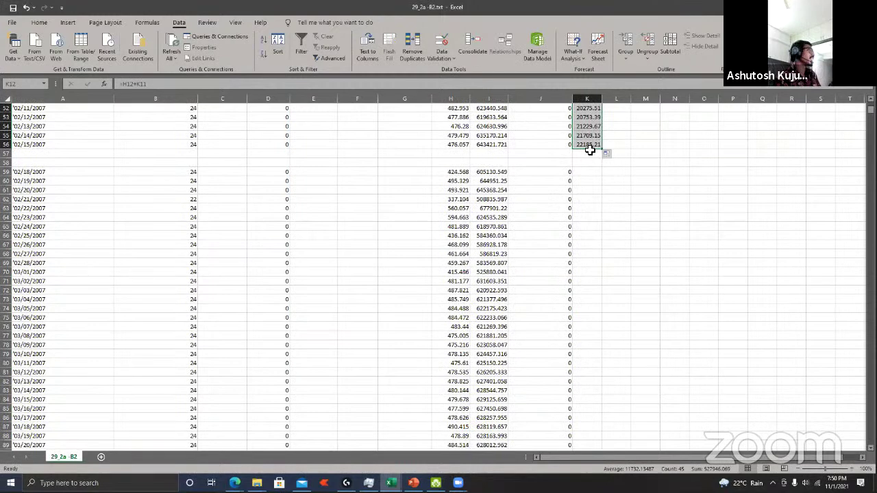
left_click_drag(598, 152, 14, 144)
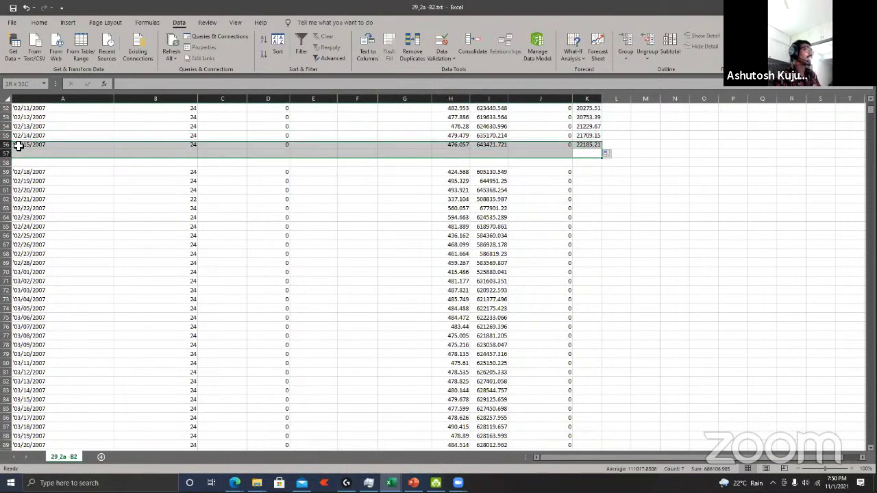
left_click(593, 143)
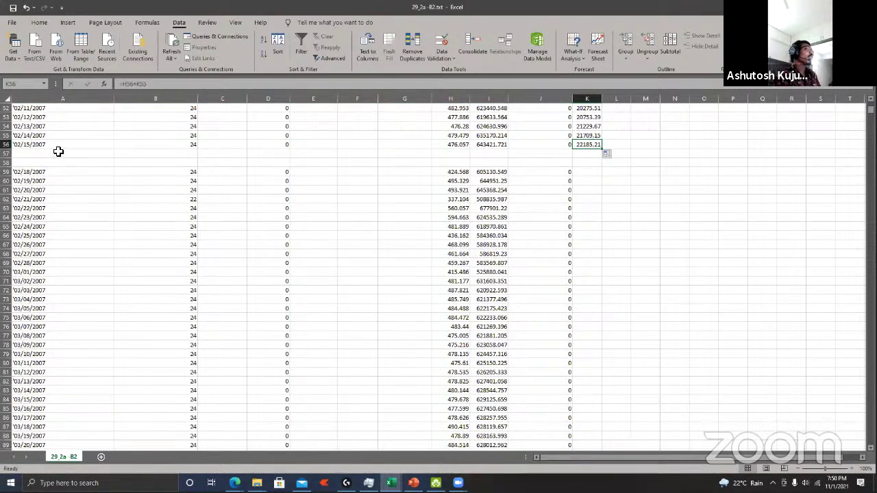
left_click_drag(57, 145, 60, 156)
left_click_drag(231, 159, 82, 103)
scroll(614, 367, "down", 20)
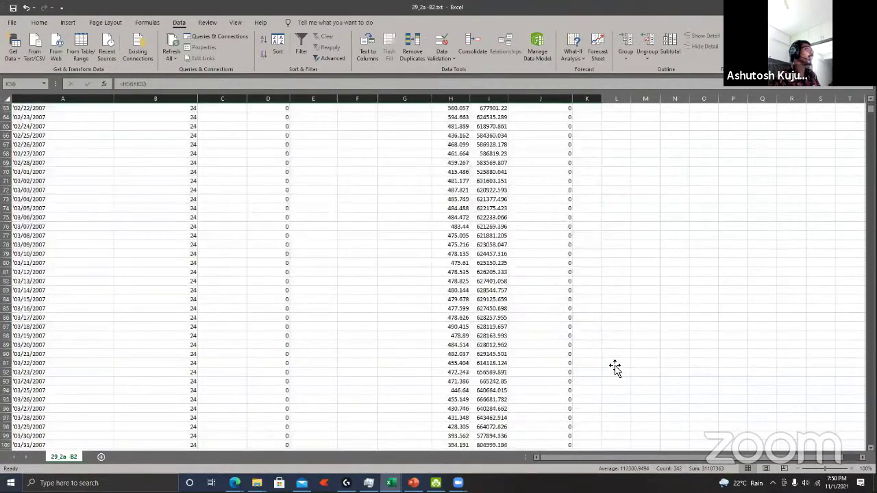
scroll(108, 243, "up", 19)
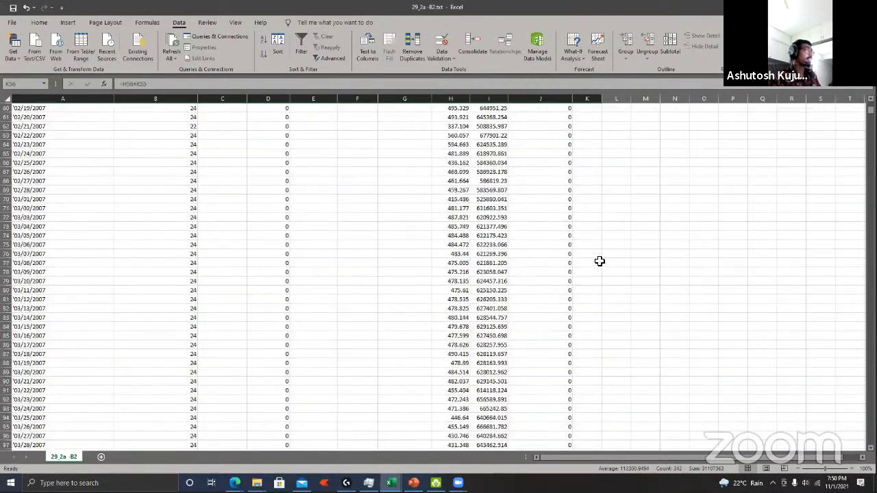
left_click_drag(59, 245, 599, 263)
left_click_drag(560, 379, 560, 380)
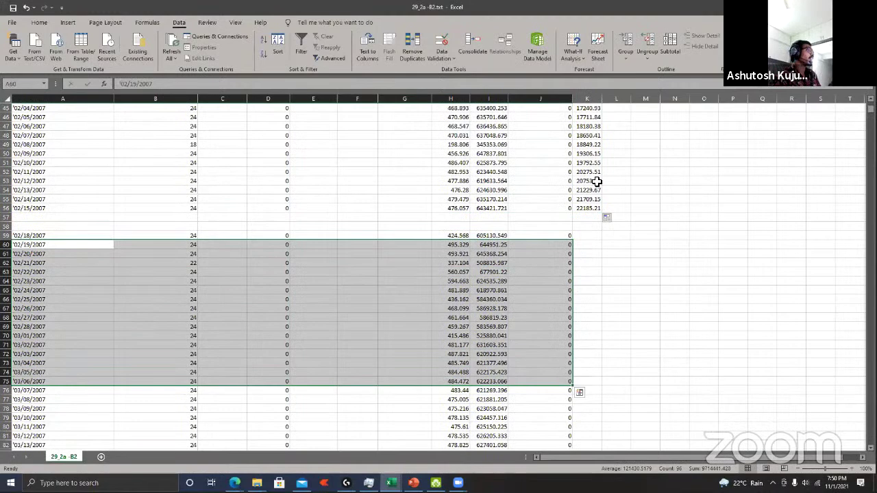
left_click(595, 209)
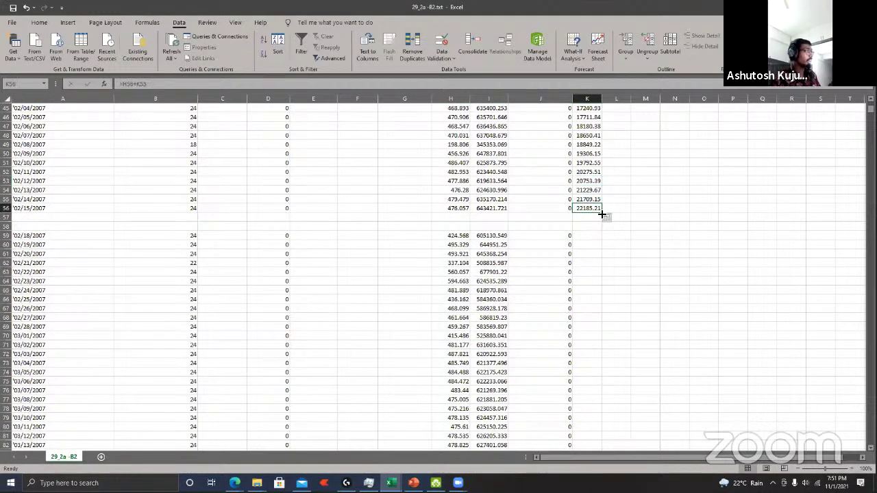
scroll(572, 249, "up", 5)
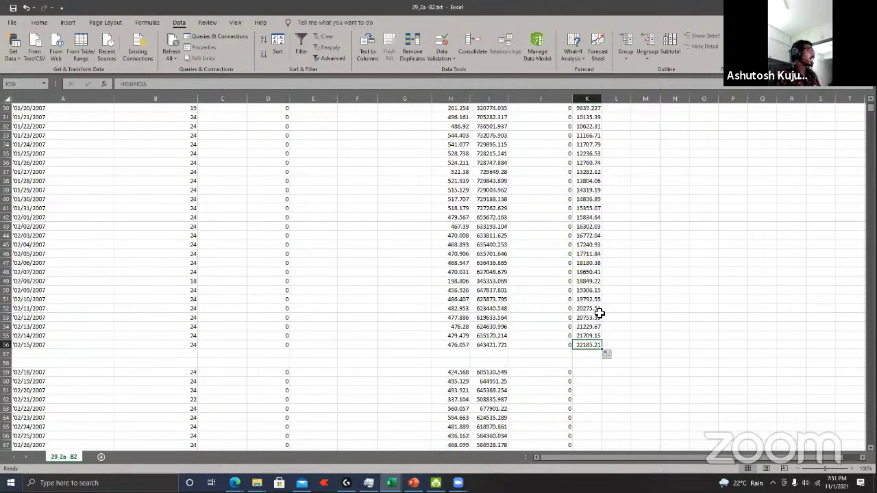
scroll(600, 313, "down", 7)
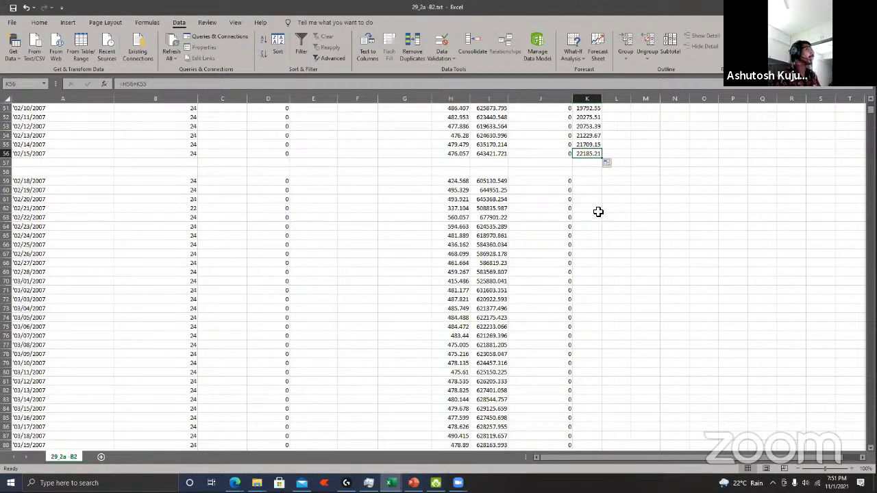
Step: Jump through the date blocks with Ctrl+Down, then back up column K with Ctrl+Up
left_click(75, 154)
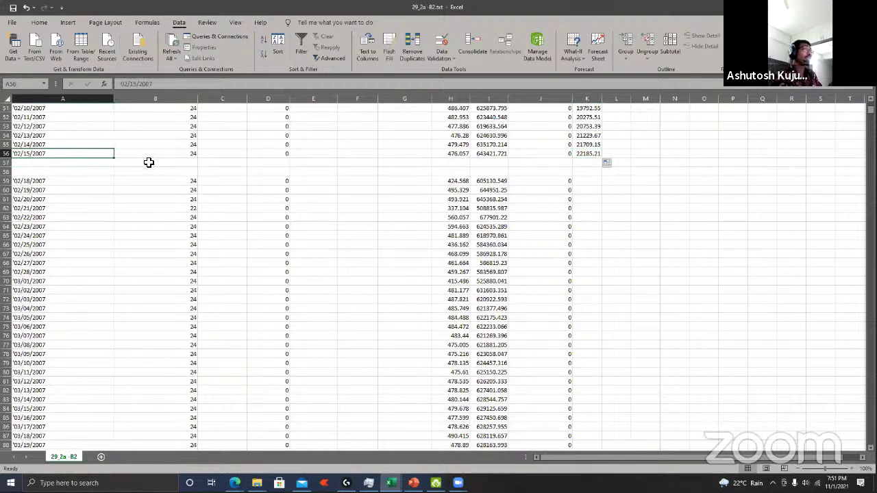
key("ctrl+Down")
key("ctrl+Down")
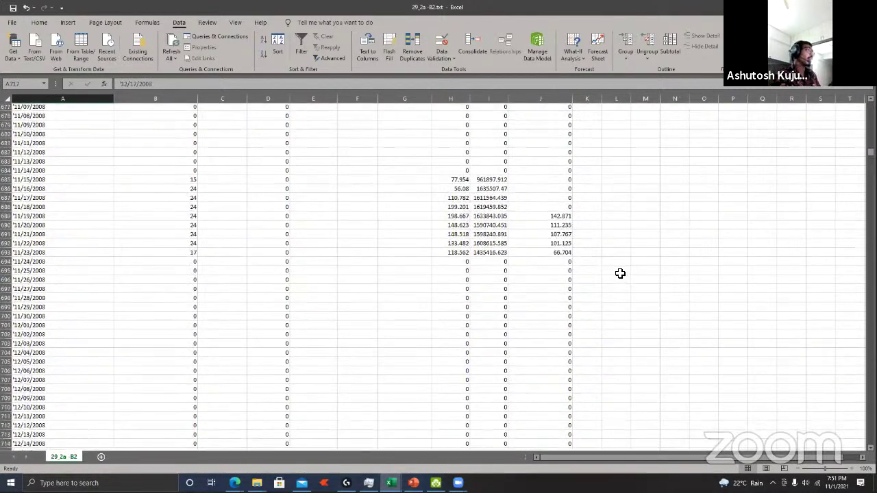
key("ctrl+Down")
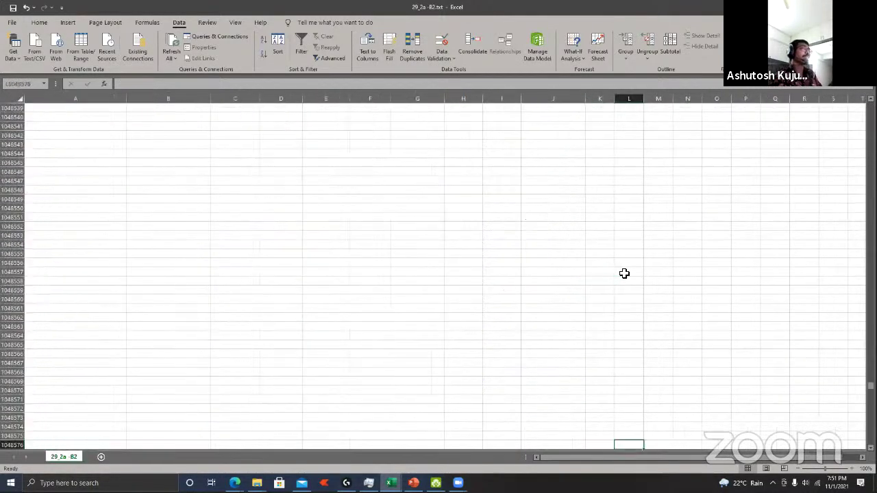
scroll(663, 266, "up", 2)
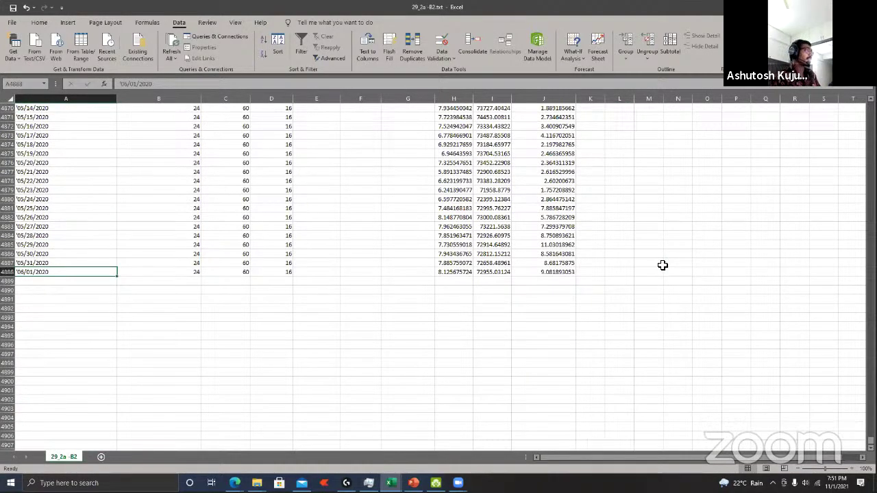
left_click(601, 257)
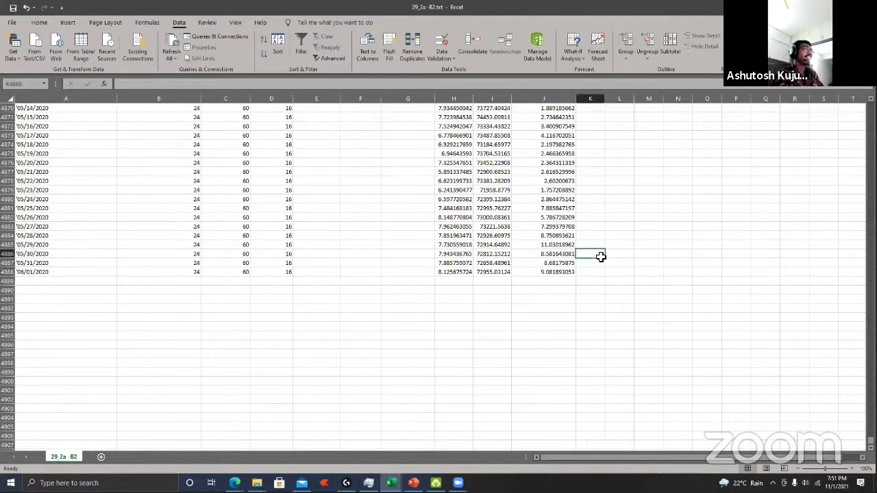
key("ctrl+Up")
key("ctrl+Up")
key("ctrl+Up")
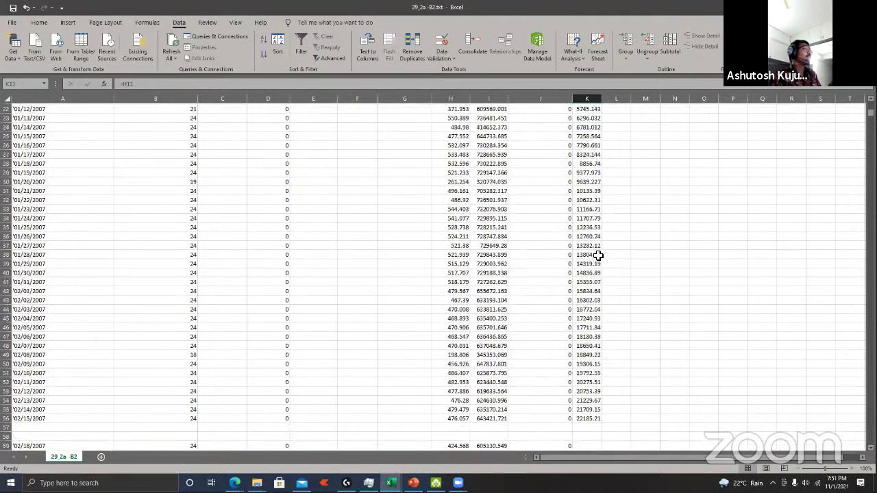
key("ctrl+Up")
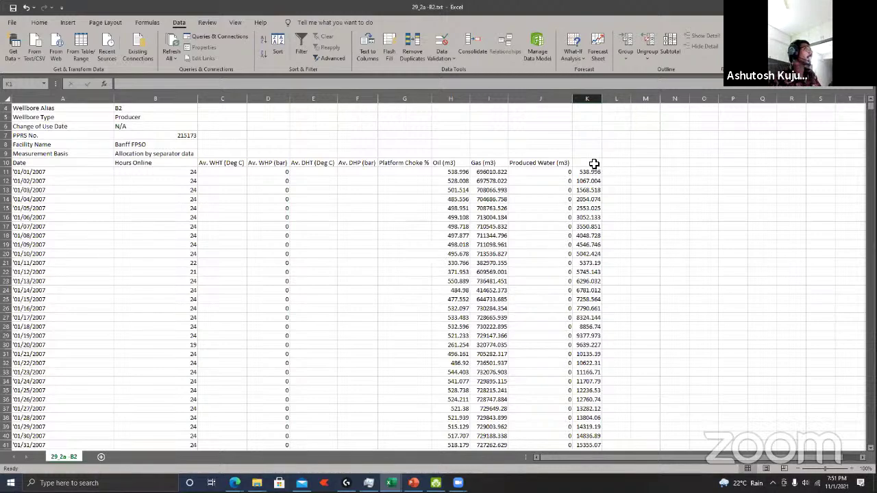
Step: Select the running totals in K11:K56 and delete them
left_click_drag(587, 172, 599, 250)
scroll(599, 250, "down", 4)
key("Delete")
scroll(600, 250, "up", 6)
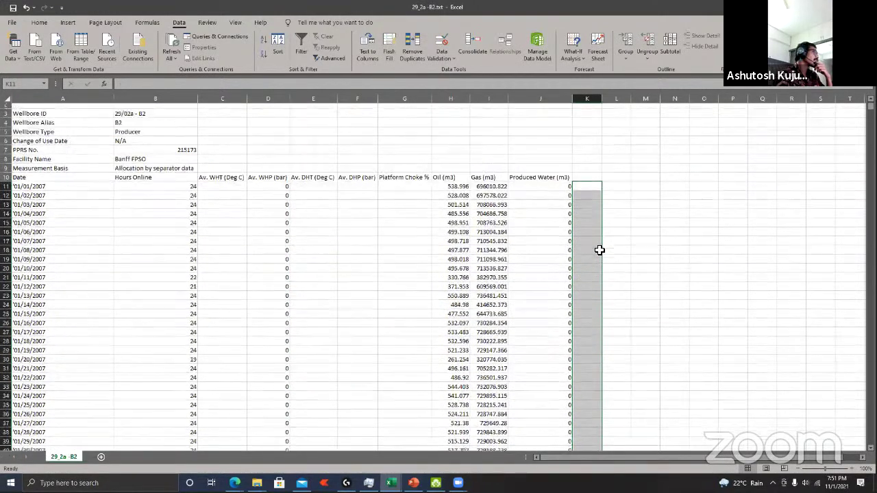
key("Up")
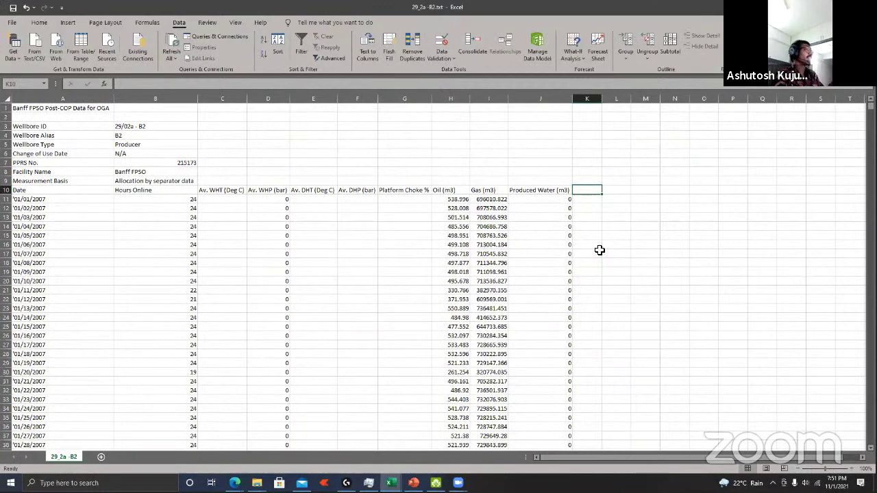
key("Left")
key("ctrl+shift+Left")
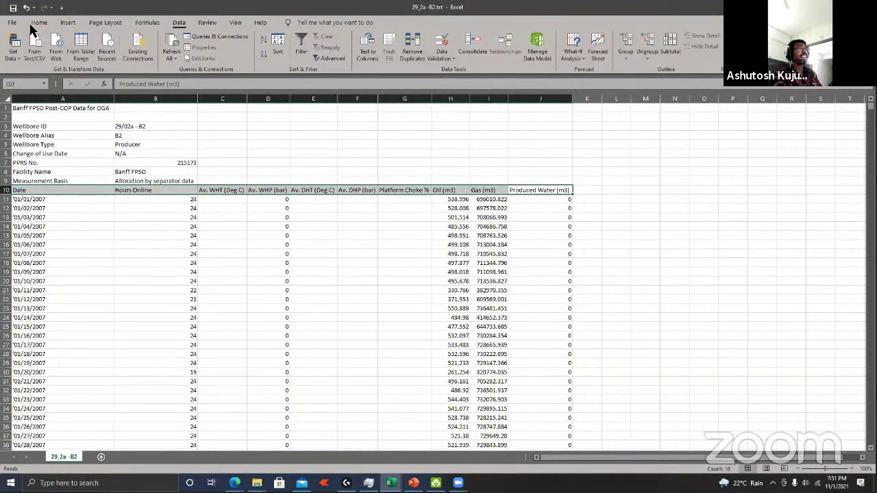
left_click(15, 22)
left_click(44, 30)
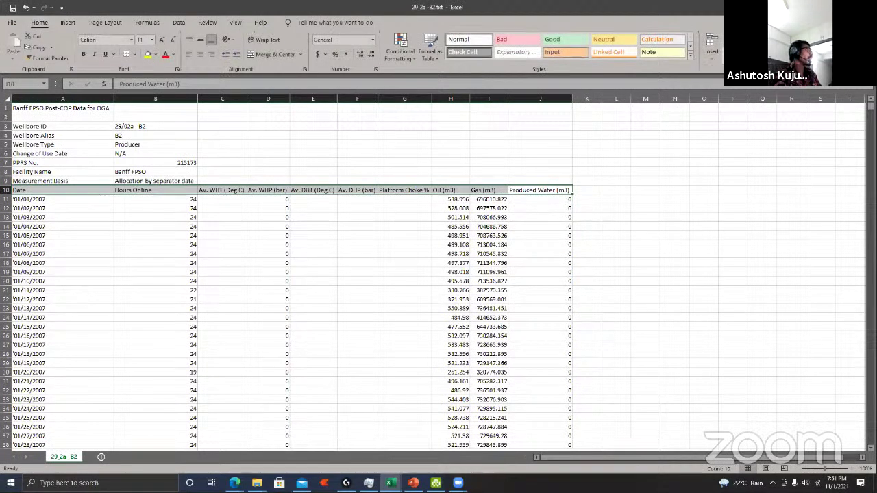
left_click(822, 52)
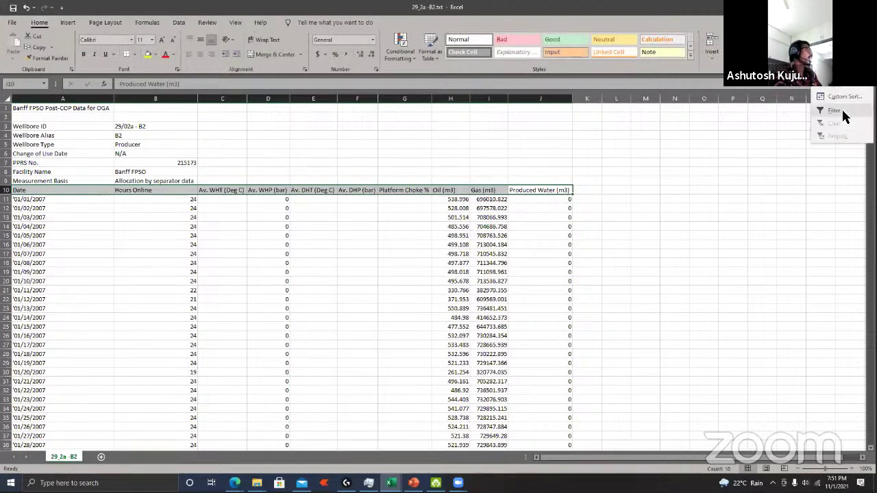
left_click(835, 111)
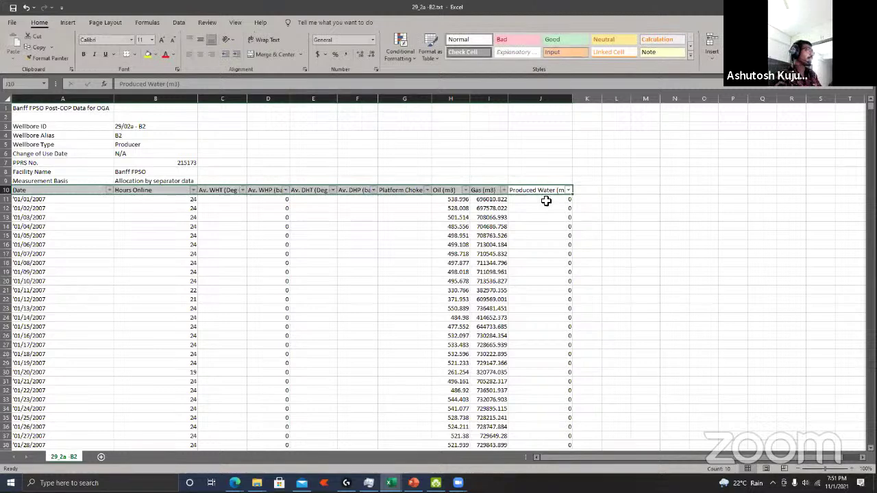
left_click(598, 255)
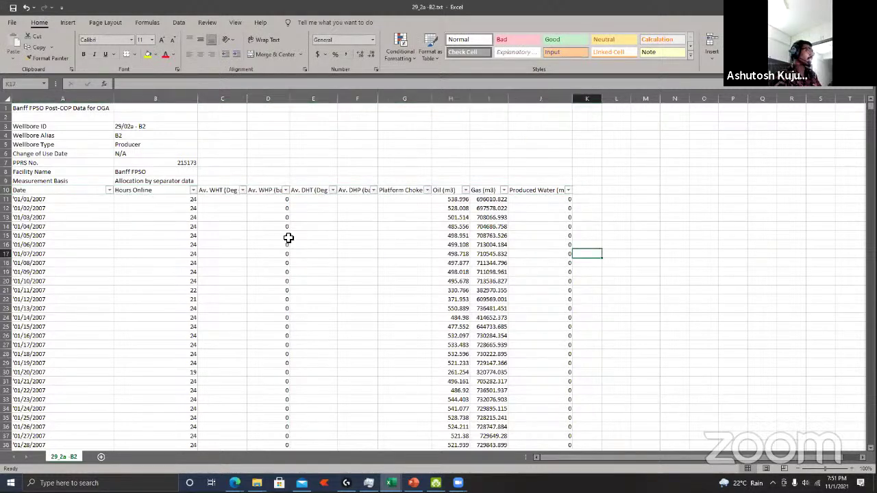
left_click(109, 190)
left_click_drag(116, 310, 114, 364)
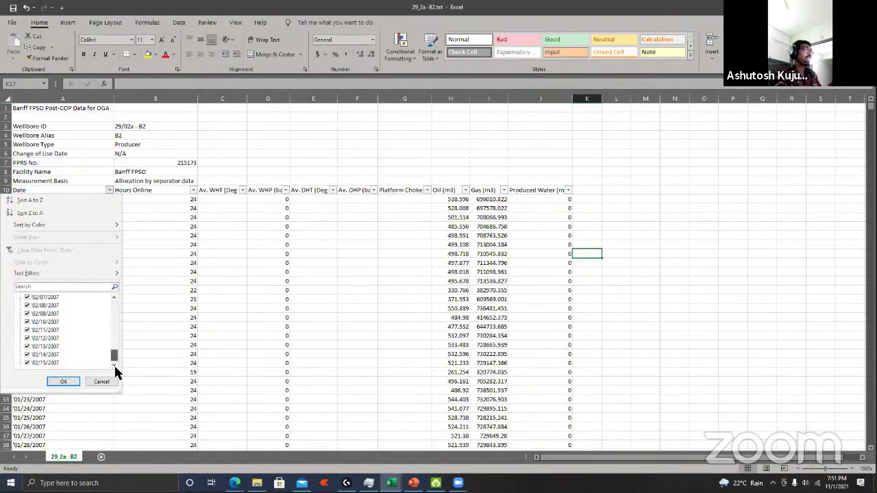
left_click(194, 189)
left_click(194, 190)
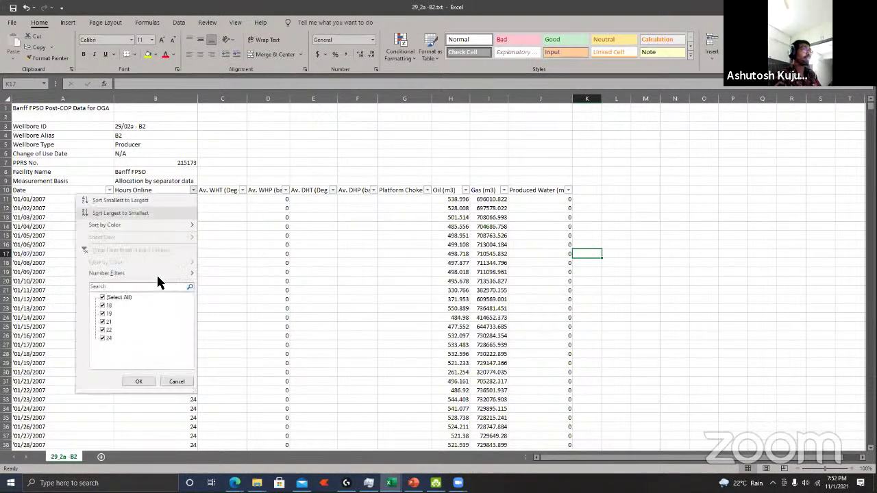
left_click(179, 381)
left_click(243, 190)
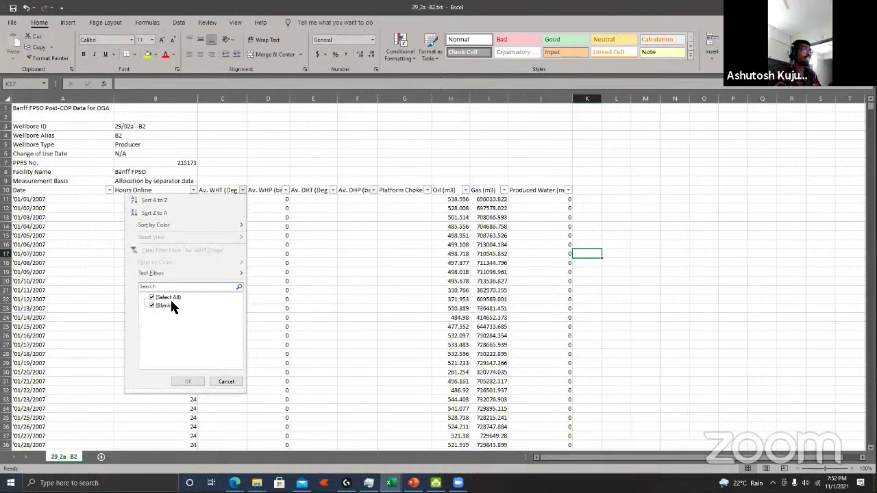
left_click(226, 383)
left_click(52, 198)
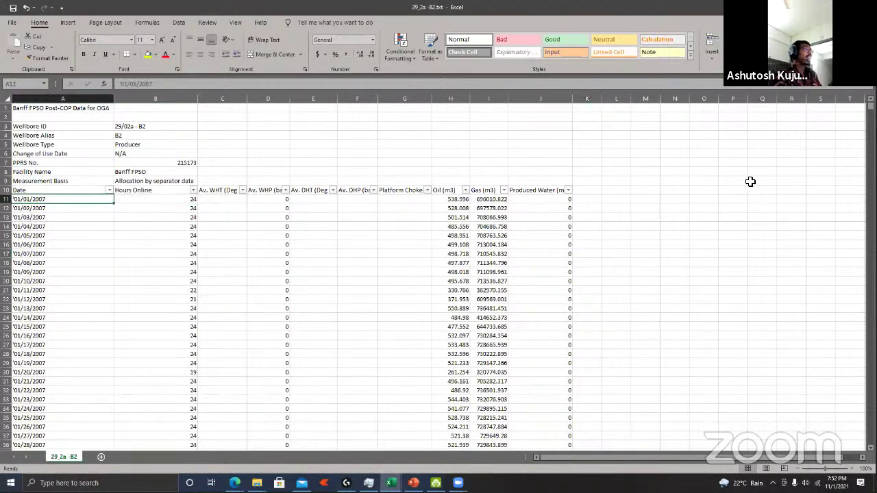
left_click(822, 52)
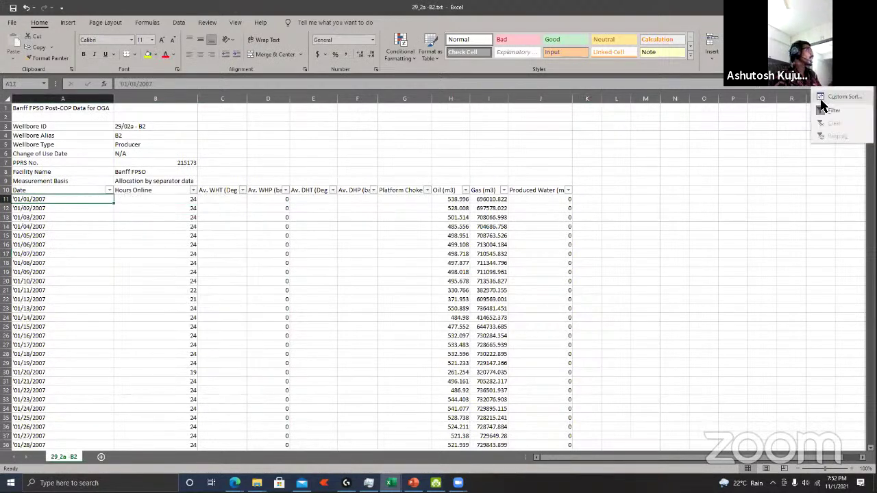
left_click(831, 111)
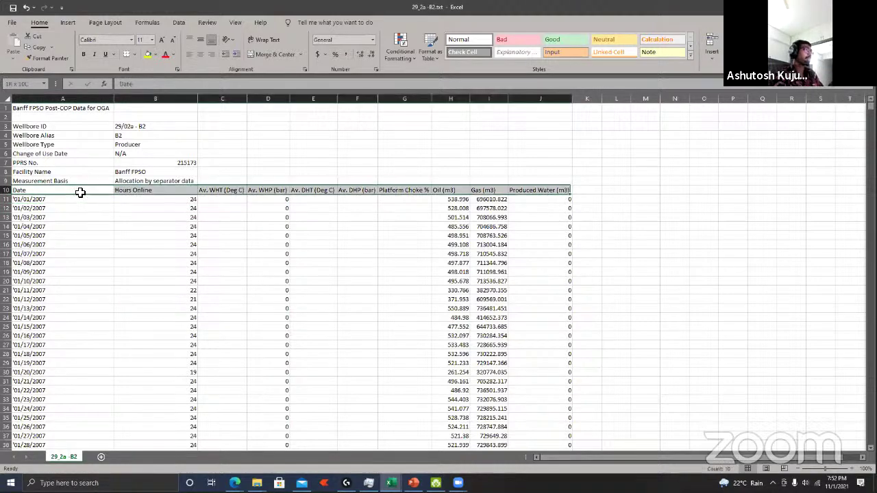
left_click_drag(549, 192, 572, 453)
left_click(843, 54)
left_click(843, 113)
left_click(574, 154)
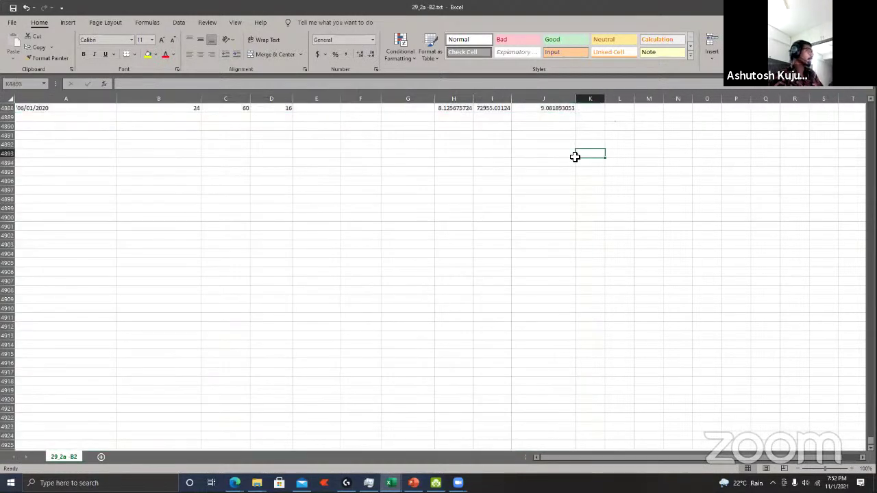
left_click(108, 190)
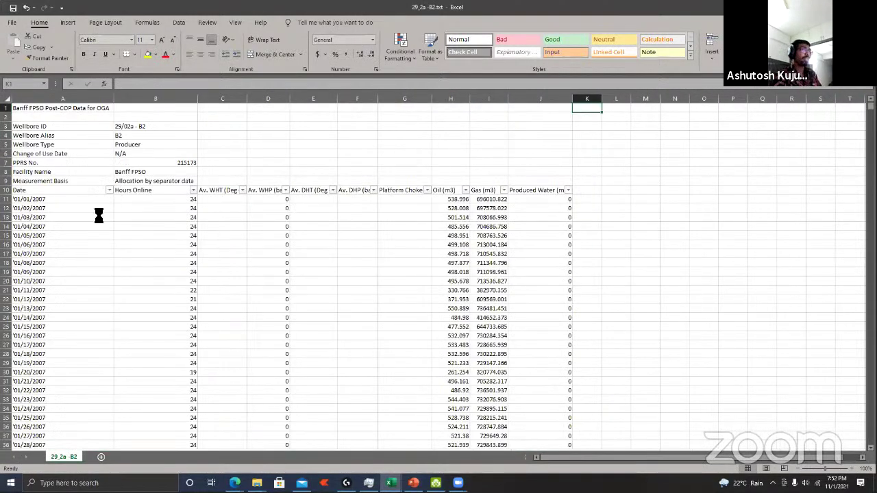
key("Escape")
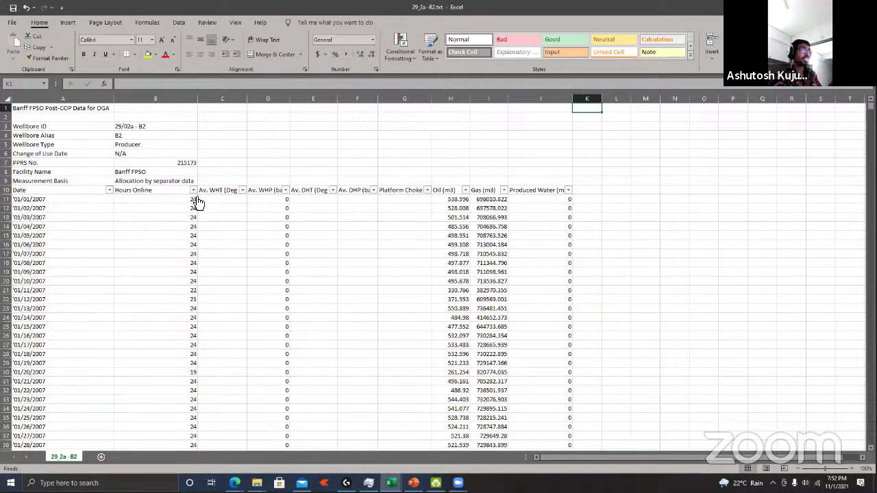
left_click(193, 190)
scroll(184, 308, "down", 5)
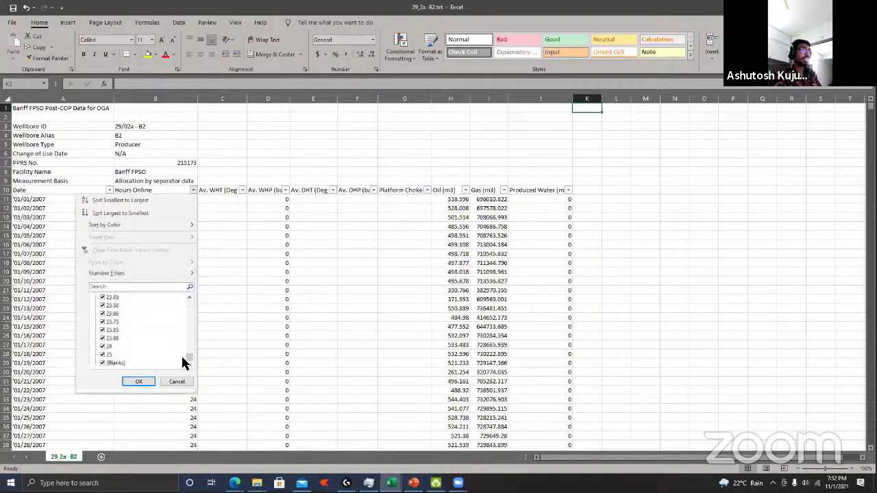
scroll(182, 317, "up", 10)
left_click(137, 298)
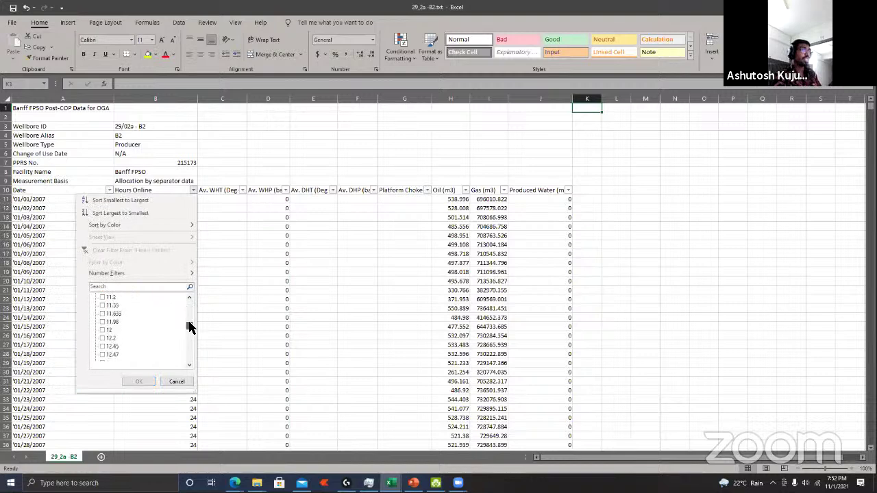
left_click_drag(189, 327, 190, 373)
left_click(114, 363)
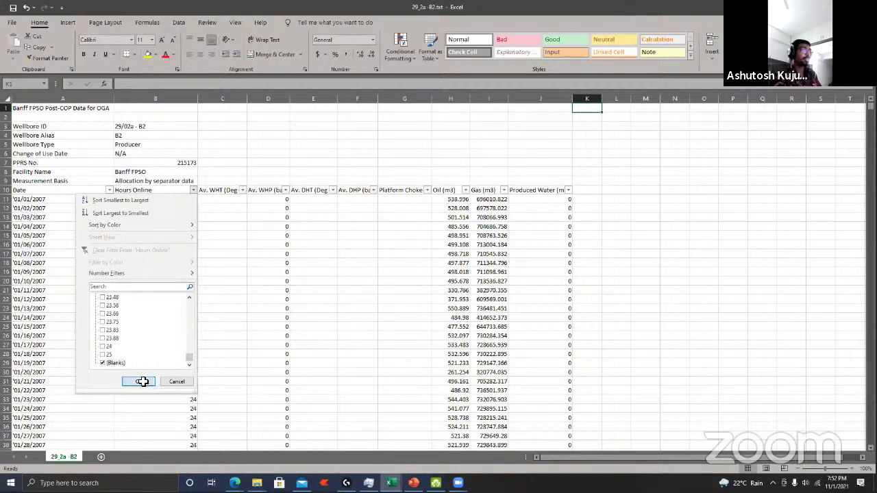
left_click(139, 381)
left_click_drag(8, 199, 8, 310)
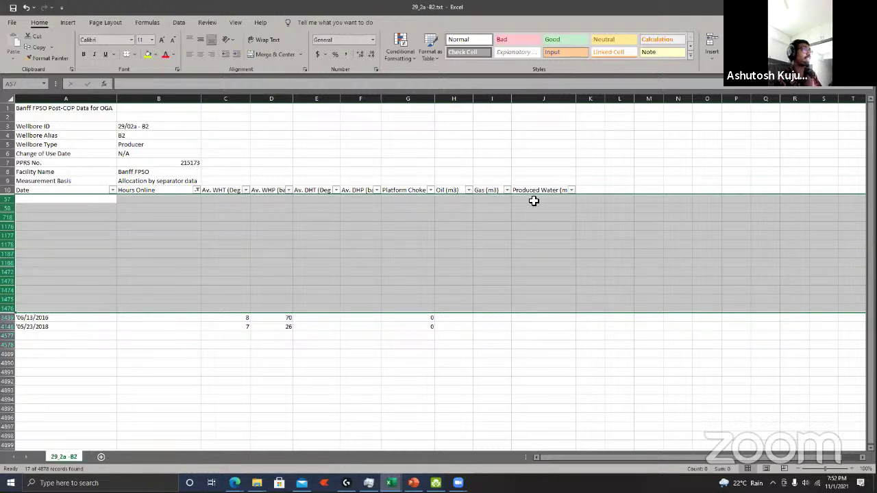
left_click(197, 190)
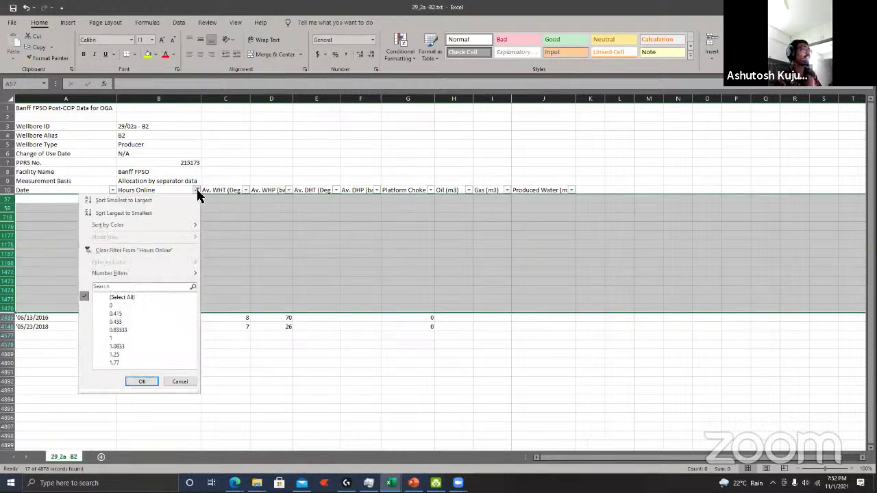
left_click(162, 253)
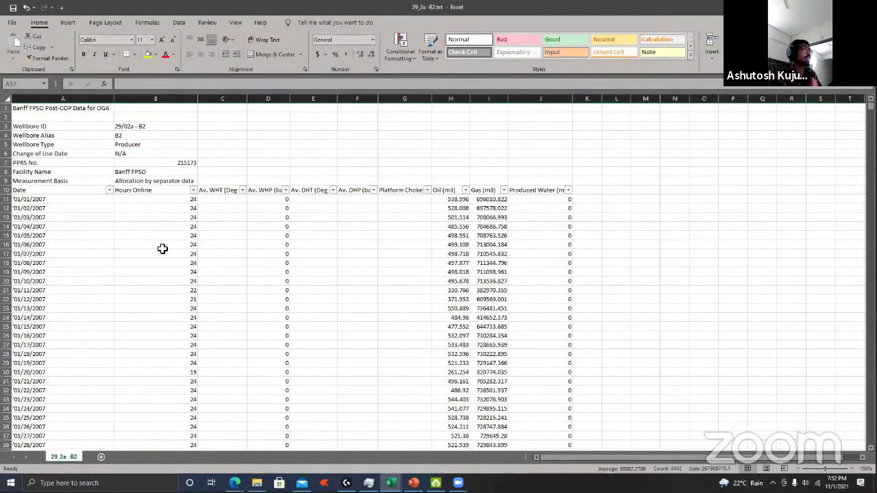
left_click(90, 273)
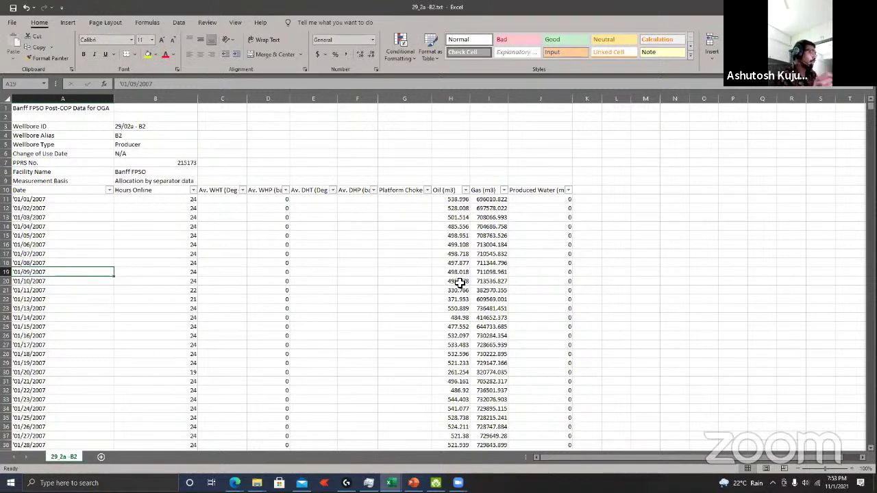
key("Up")
key("Up")
key("Up")
key("Up")
key("Up")
key("Up")
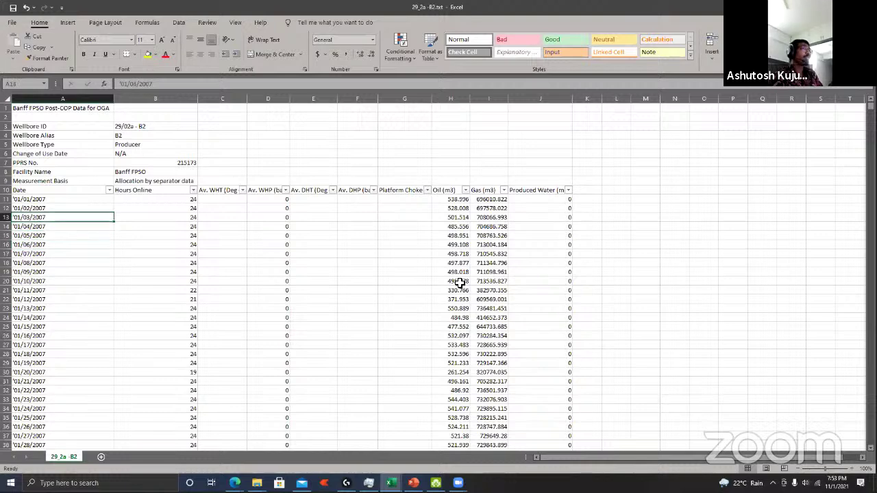
key("Right")
key("Right")
key("Right")
key("Right")
key("Right")
key("Right")
key("Right")
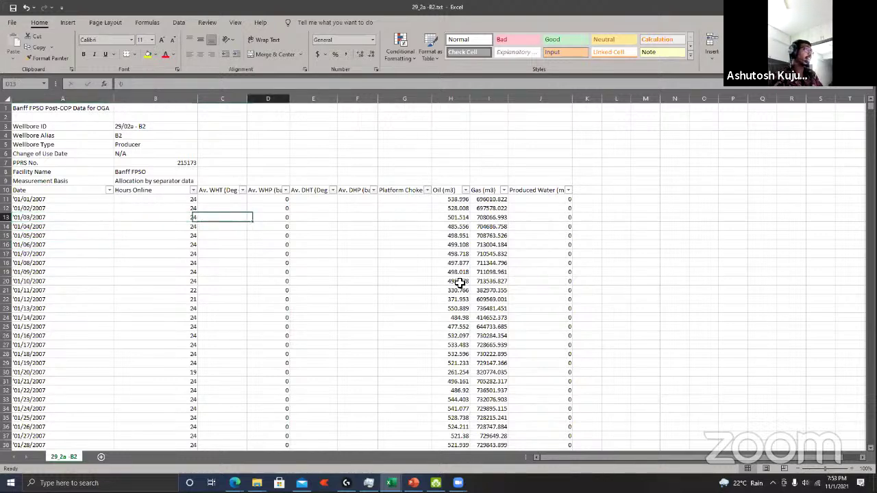
key("Left")
key("Left")
key("Left")
key("Left")
key("Left")
key("Left")
key("Left")
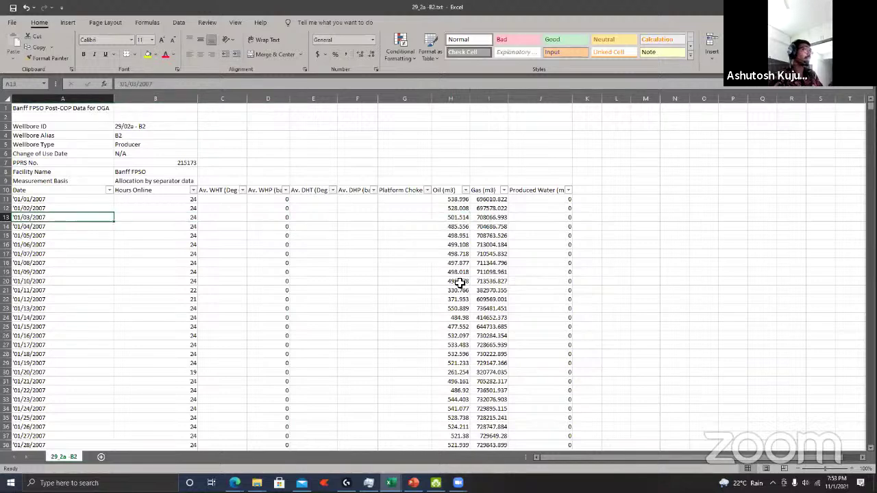
key("Right")
key("Right")
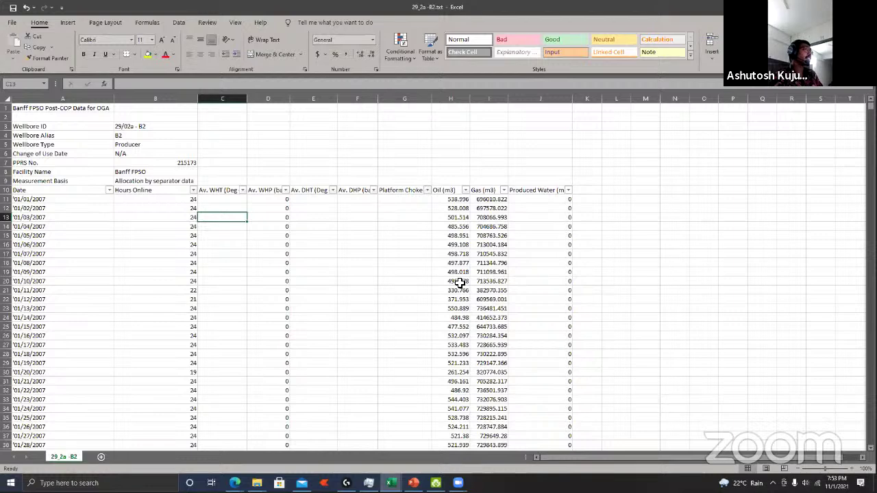
key("Left")
key("Left")
key("Up")
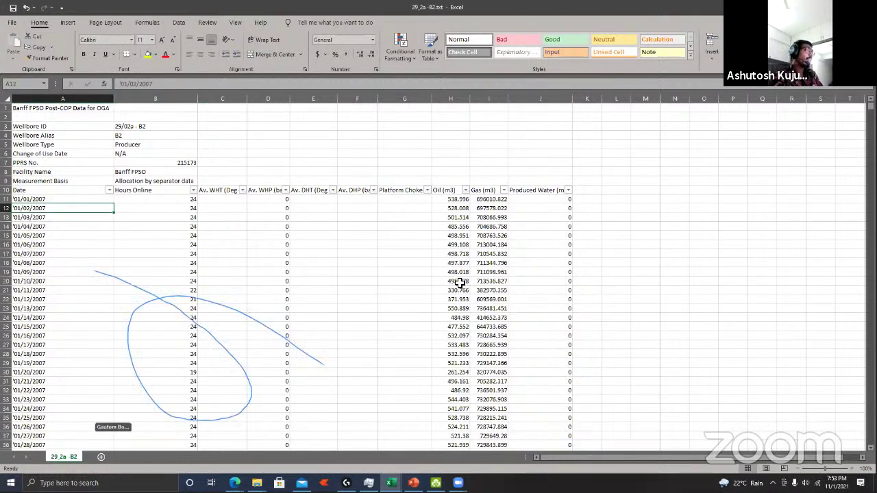
Step: Move down to A56 and select the empty cells A57:A58 below it
key("Down")
key("Down")
key("Down")
key("Down")
key("Down")
key("Down")
key("Down")
key("Down")
key("Down")
key("Down")
key("Down")
key("Down")
key("Down")
key("Down")
key("Down")
key("Down")
key("Down")
key("Down")
key("Down")
key("Down")
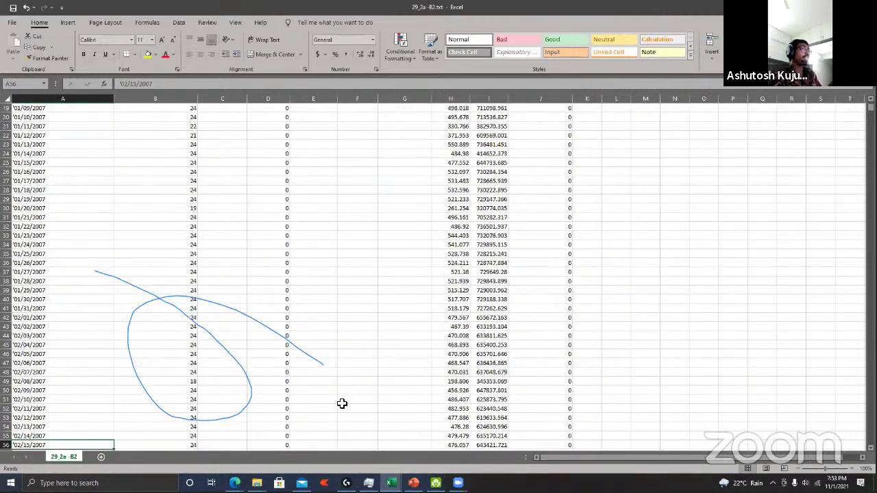
scroll(107, 288, "down", 6)
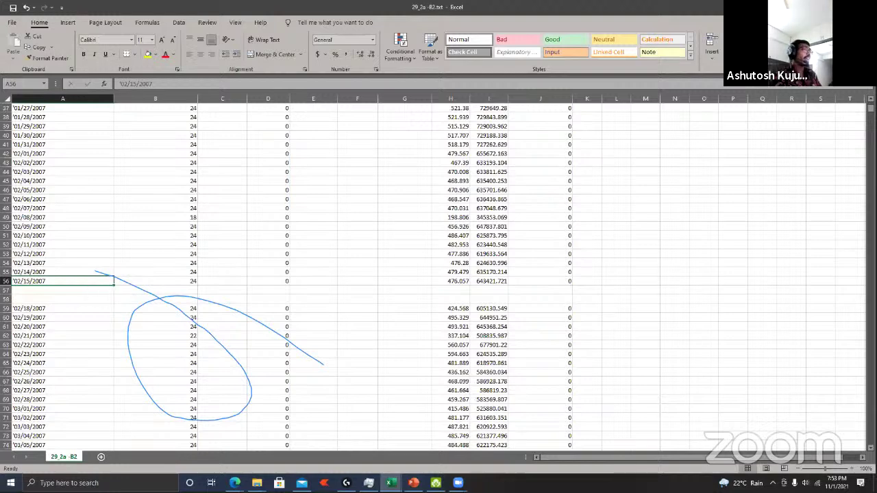
left_click_drag(62, 290, 62, 299)
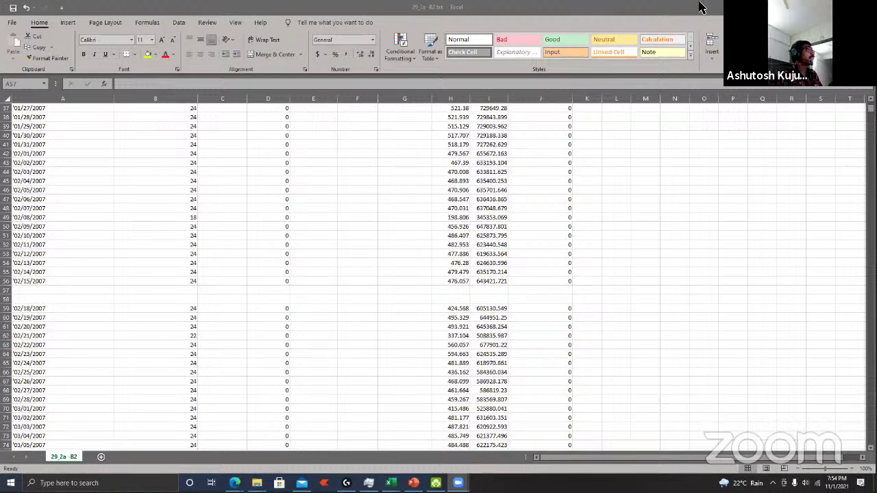
mouse_move(518, 248)
left_mouse_down()
mouse_move(311, 310)
mouse_move(414, 293)
mouse_move(582, 319)
mouse_move(708, 309)
left_mouse_up()
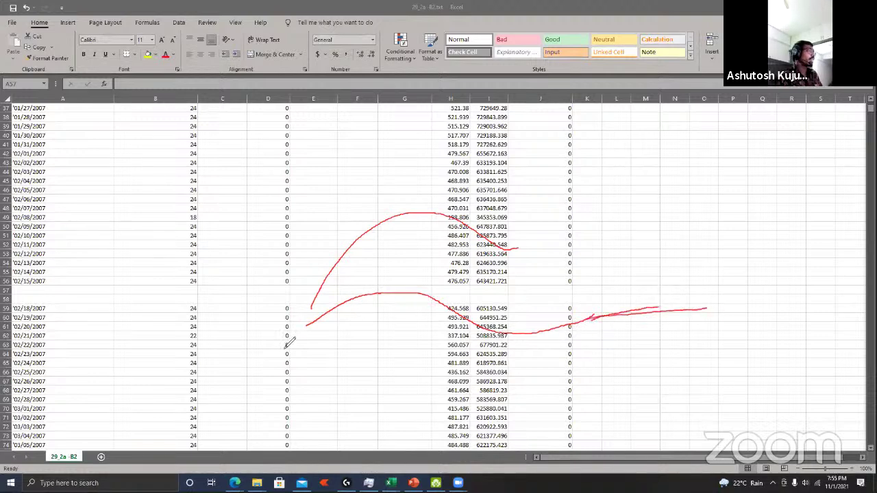
left_click_drag(284, 344, 433, 273)
left_click_drag(480, 329, 559, 334)
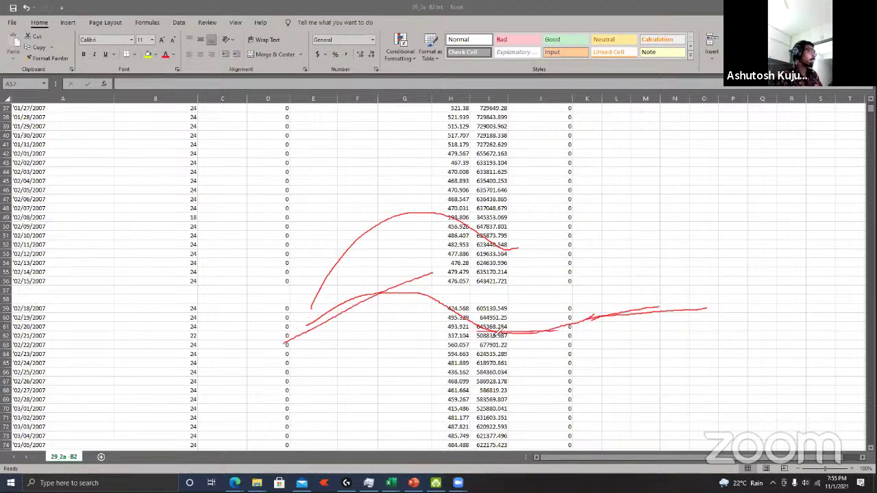
mouse_move(510, 292)
left_mouse_down()
mouse_move(525, 319)
mouse_move(547, 310)
left_mouse_up()
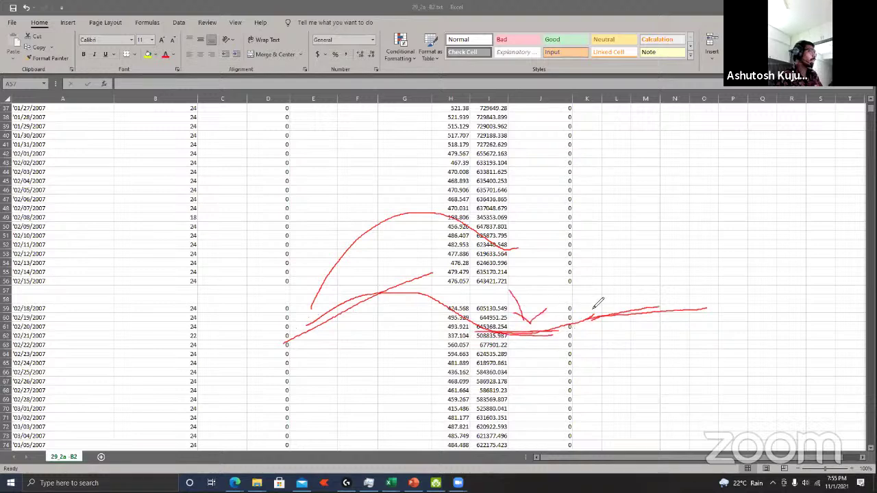
left_click_drag(601, 273, 594, 367)
left_click_drag(552, 280, 561, 399)
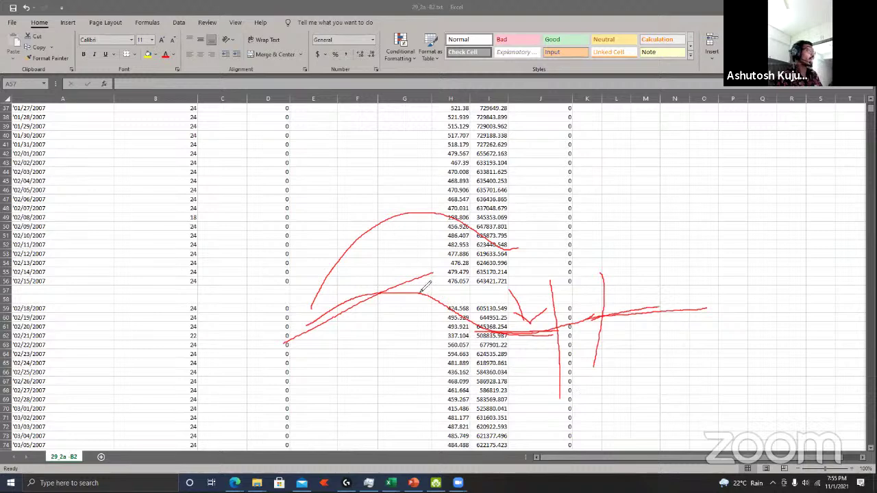
mouse_move(329, 305)
left_mouse_down()
mouse_move(333, 294)
mouse_move(343, 349)
mouse_move(366, 379)
left_mouse_up()
left_click_drag(384, 356, 420, 364)
mouse_move(430, 358)
left_mouse_down()
mouse_move(430, 376)
mouse_move(458, 375)
left_mouse_up()
mouse_move(488, 359)
left_mouse_down()
mouse_move(481, 373)
mouse_move(511, 378)
left_mouse_up()
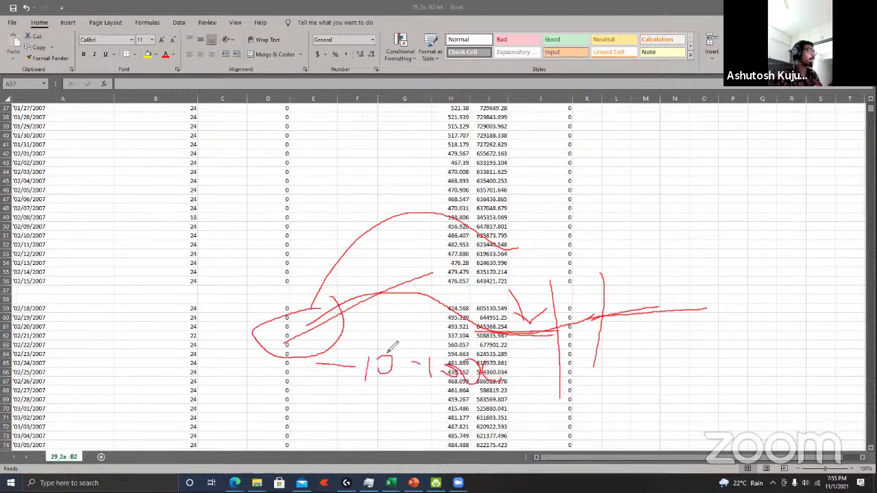
mouse_move(339, 312)
left_mouse_down()
mouse_move(312, 335)
mouse_move(347, 316)
mouse_move(340, 333)
mouse_move(310, 327)
mouse_move(346, 307)
mouse_move(314, 330)
mouse_move(336, 329)
left_mouse_up()
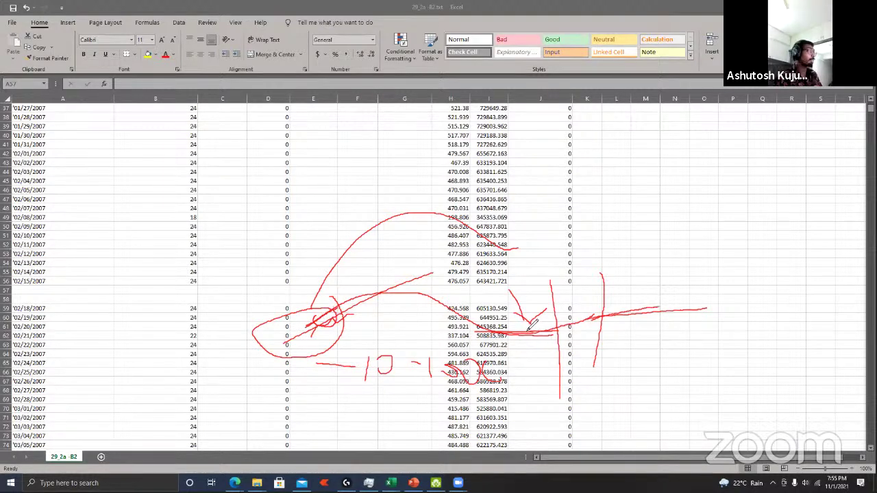
mouse_move(534, 327)
left_mouse_down()
mouse_move(500, 335)
mouse_move(548, 346)
left_mouse_up()
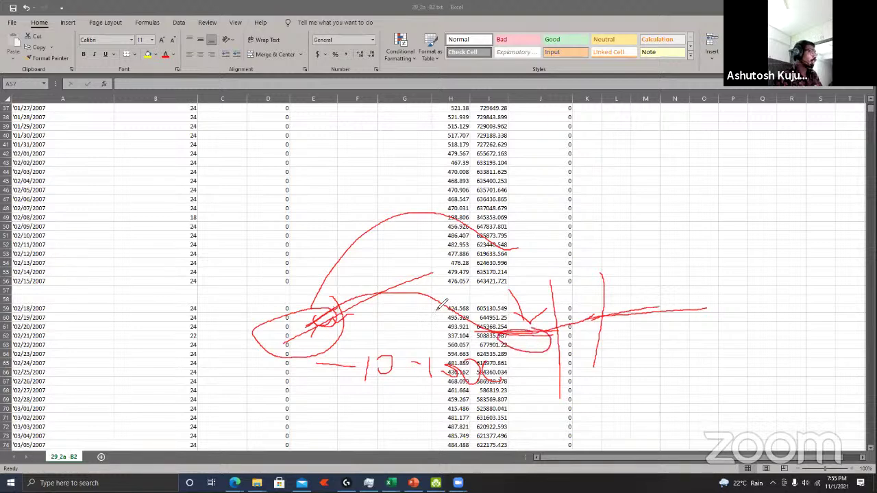
left_click_drag(442, 307, 573, 321)
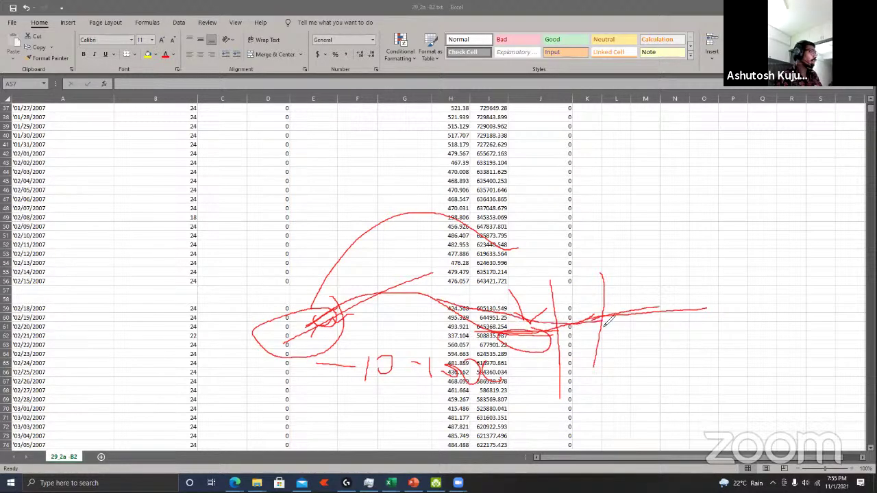
mouse_move(532, 380)
left_mouse_down()
mouse_move(532, 354)
mouse_move(545, 344)
mouse_move(550, 357)
left_mouse_up()
mouse_move(488, 338)
left_mouse_down()
mouse_move(561, 336)
mouse_move(577, 342)
mouse_move(586, 363)
mouse_move(620, 362)
left_mouse_up()
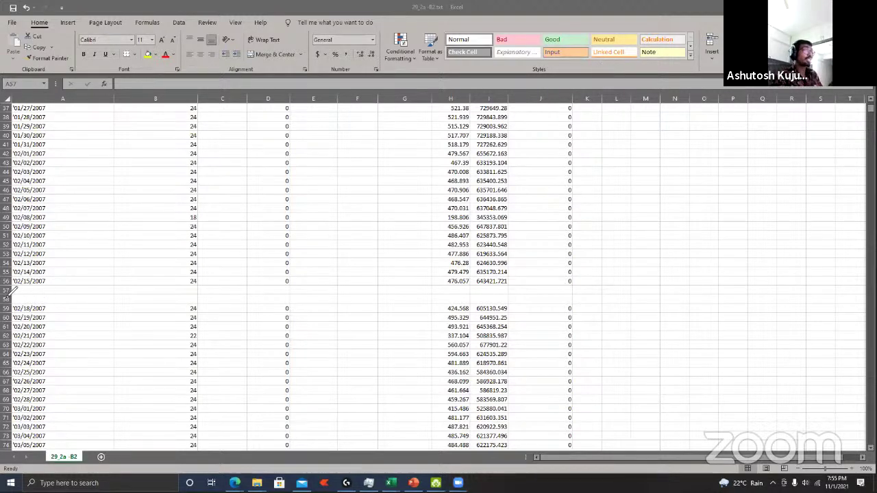
mouse_move(32, 292)
left_mouse_down()
mouse_move(11, 293)
mouse_move(29, 299)
left_mouse_up()
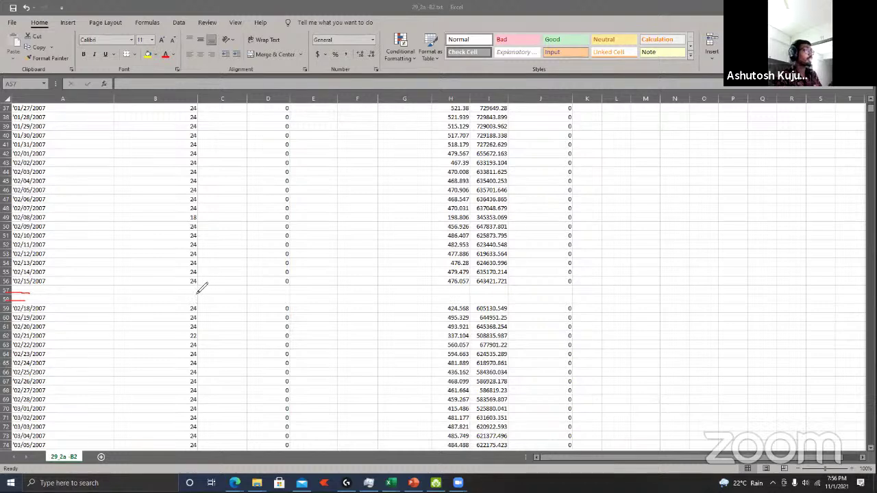
left_click_drag(200, 289, 185, 290)
left_click_drag(185, 303, 207, 302)
mouse_move(460, 273)
left_mouse_down()
mouse_move(434, 287)
mouse_move(472, 275)
mouse_move(442, 309)
mouse_move(474, 299)
mouse_move(448, 320)
mouse_move(468, 317)
mouse_move(453, 303)
mouse_move(473, 295)
left_mouse_up()
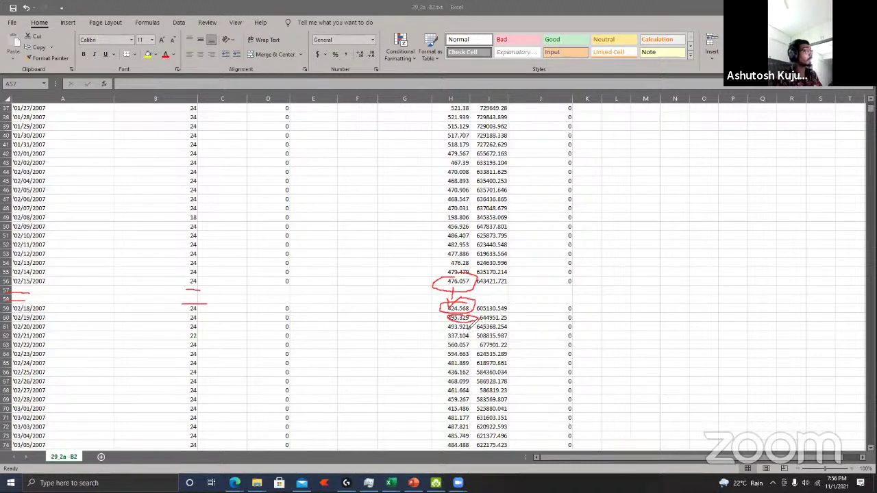
mouse_move(476, 292)
left_mouse_down()
mouse_move(502, 292)
mouse_move(498, 303)
left_mouse_up()
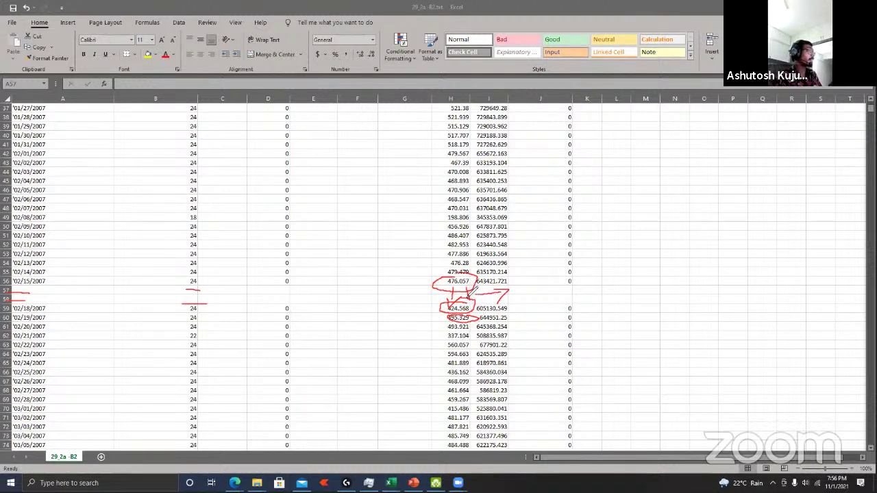
left_click_drag(472, 286, 471, 301)
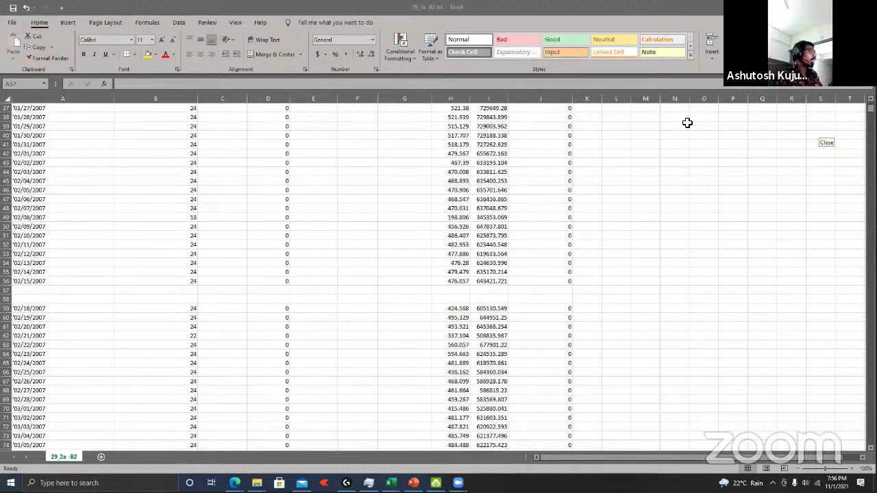
left_click(57, 290)
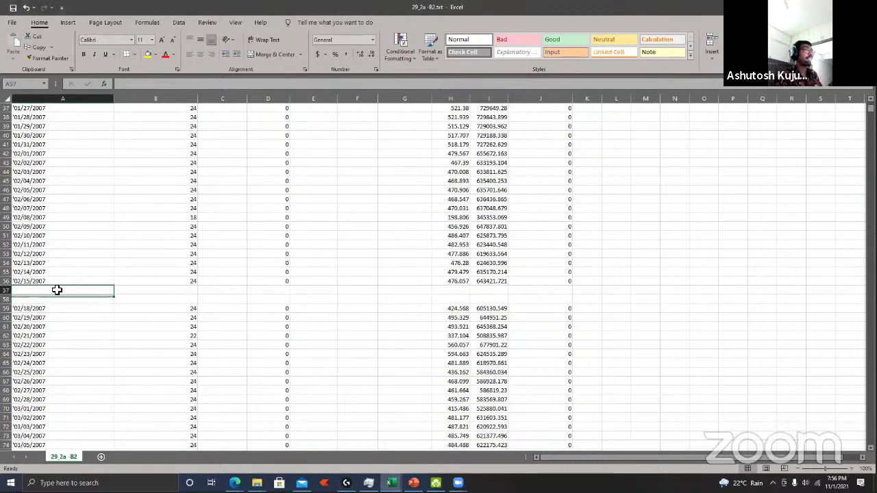
key("Up")
key("ctrl+Home")
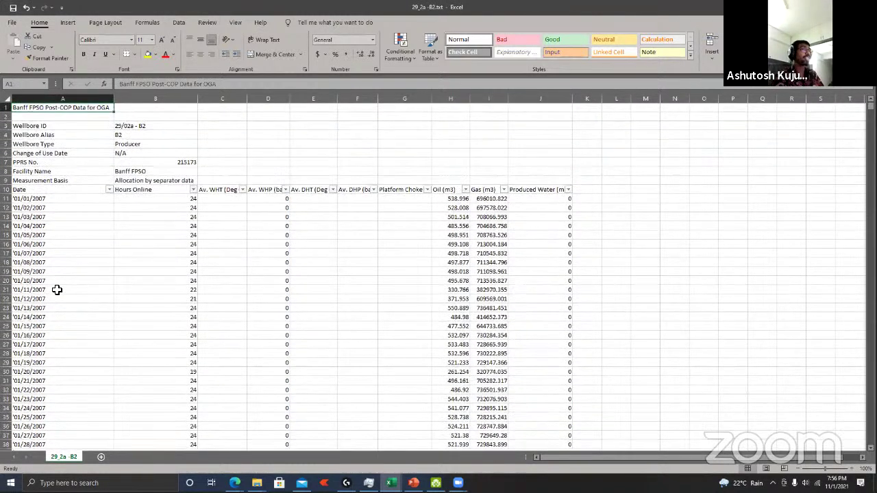
key("Down")
key("Down")
key("Down")
key("Down")
key("Down")
key("Down")
key("Down")
key("Down")
key("Down")
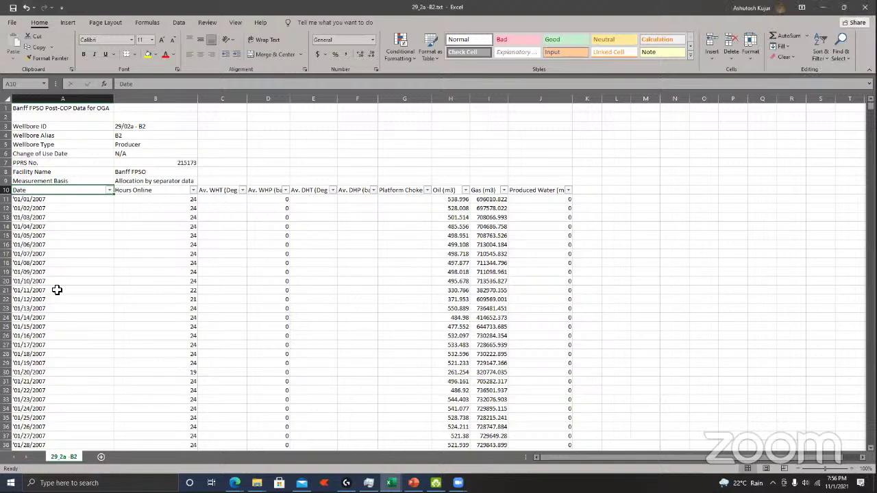
key("Down")
key("Down")
key("Down")
key("Down")
key("Down")
key("Down")
key("Down")
key("Down")
key("Down")
key("Down")
key("Down")
key("Down")
key("Down")
key("Down")
key("Down")
key("Down")
key("Down")
key("Down")
key("Down")
key("Down")
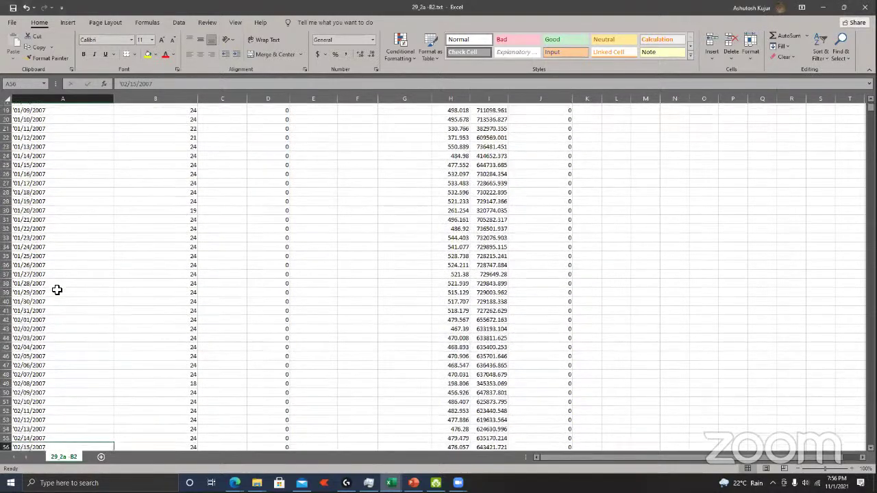
key("Down")
key("Down")
key("Up")
key("Up")
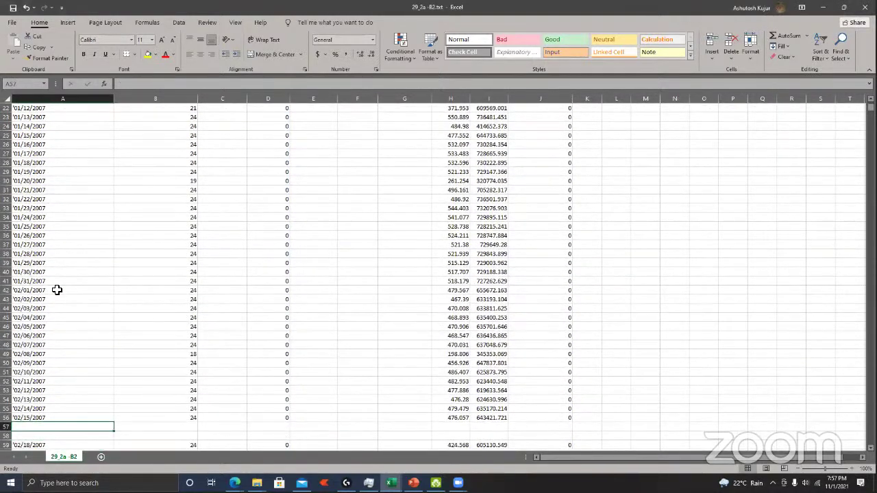
key("shift+Down")
key("ctrl+Down")
key("ctrl+Down")
key("ctrl+Down")
key("ctrl+Down")
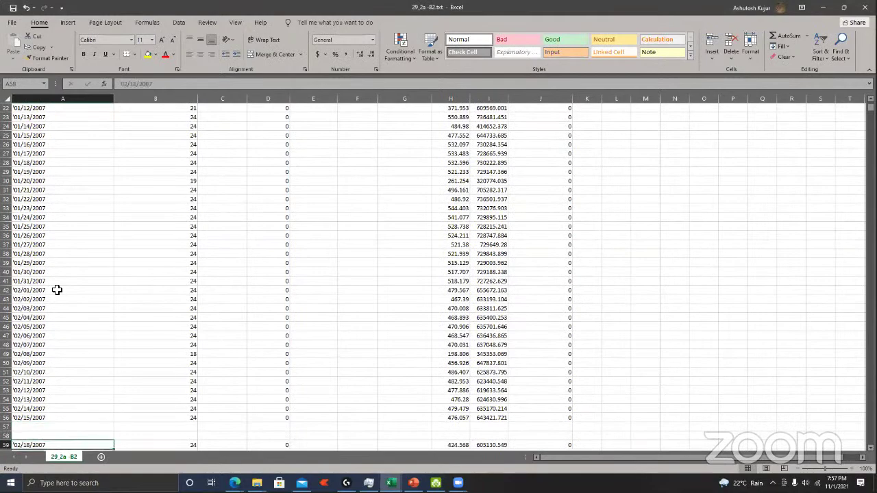
scroll(57, 290, "down", 2)
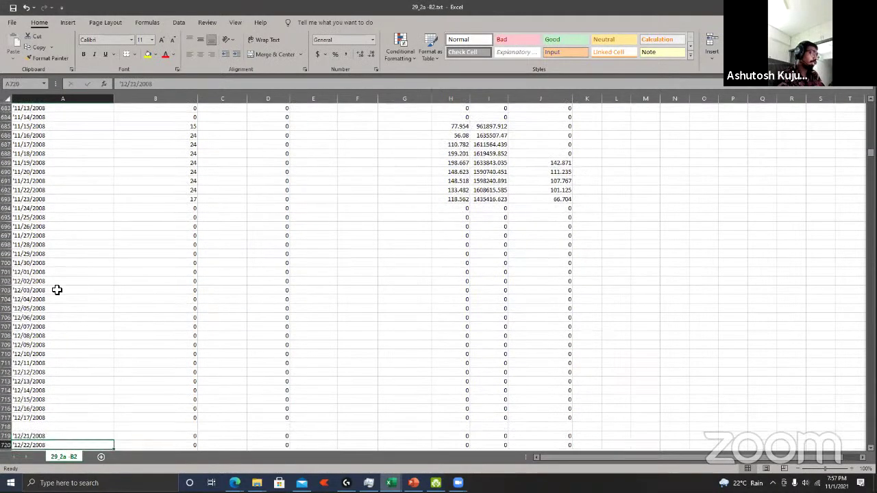
key("Up")
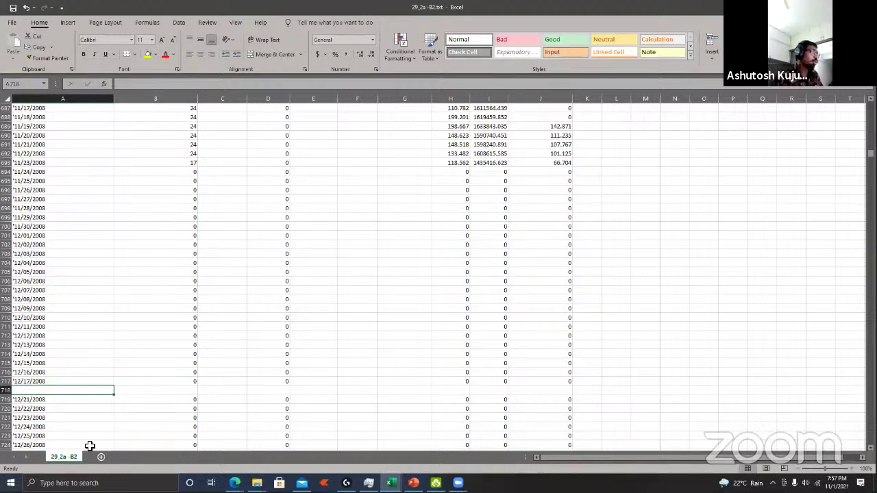
left_click(194, 390)
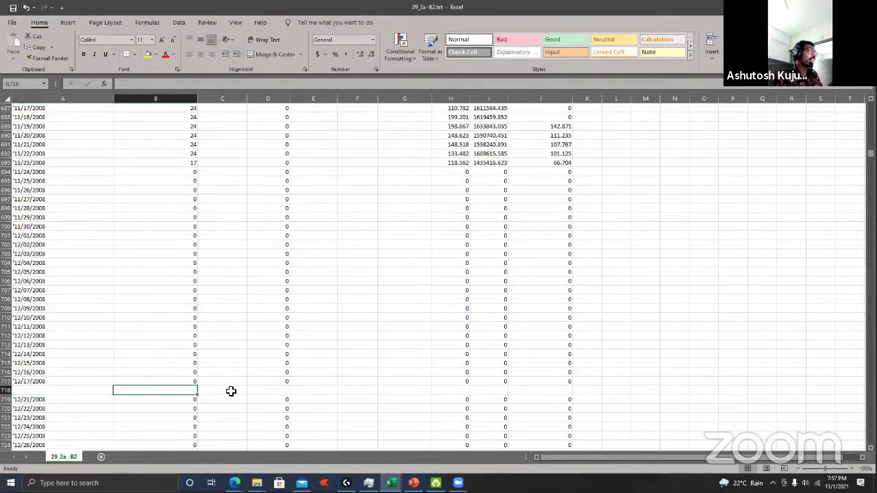
left_click(275, 390)
left_click(467, 383)
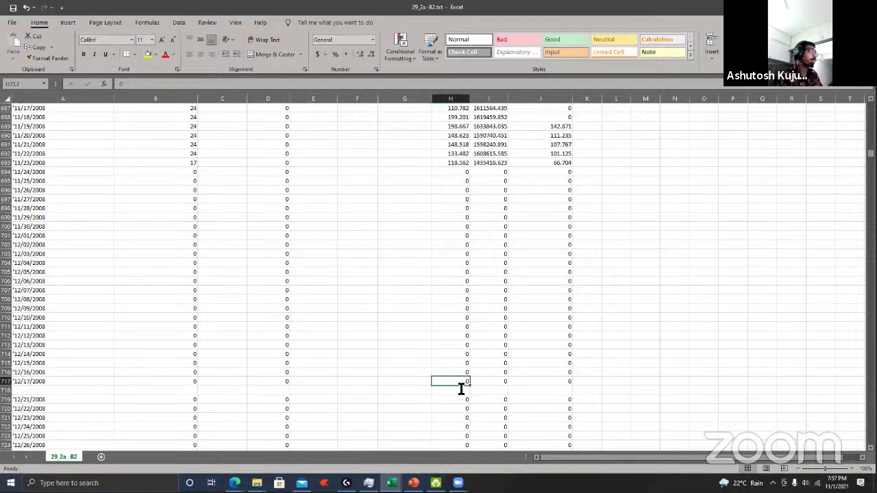
left_click(455, 390)
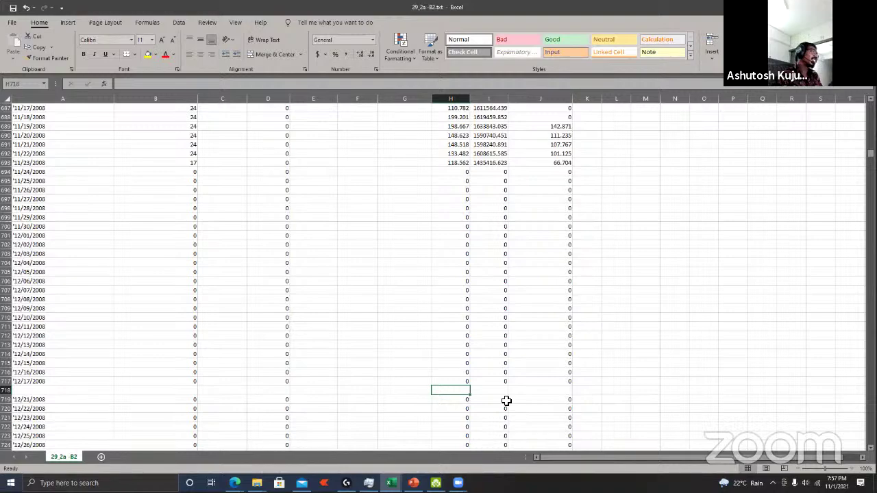
left_click(50, 392)
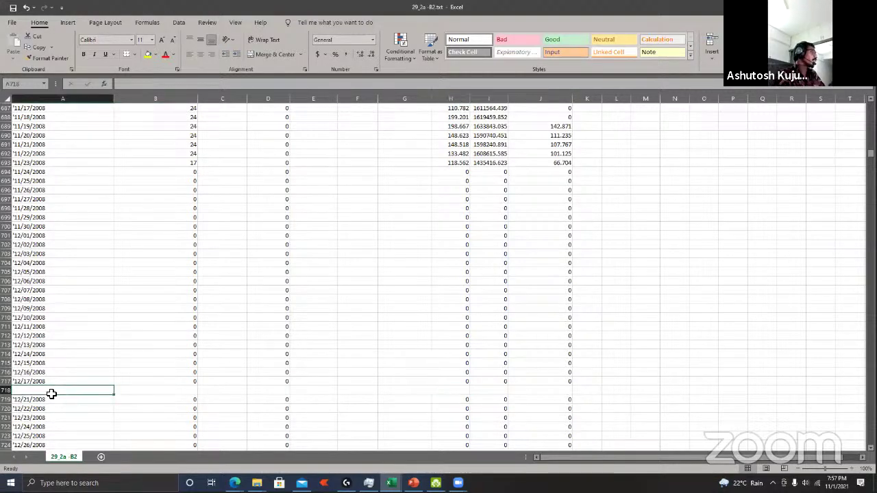
key("ctrl+Up")
key("ctrl+Up")
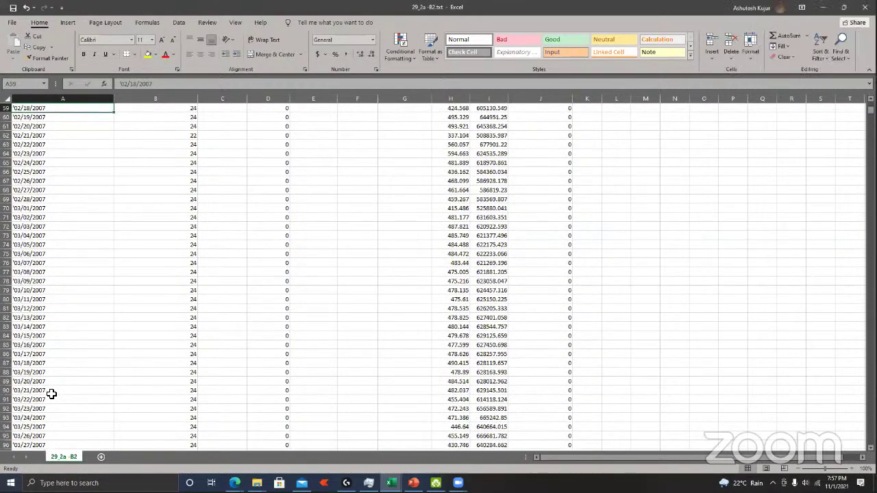
key("ctrl+Up")
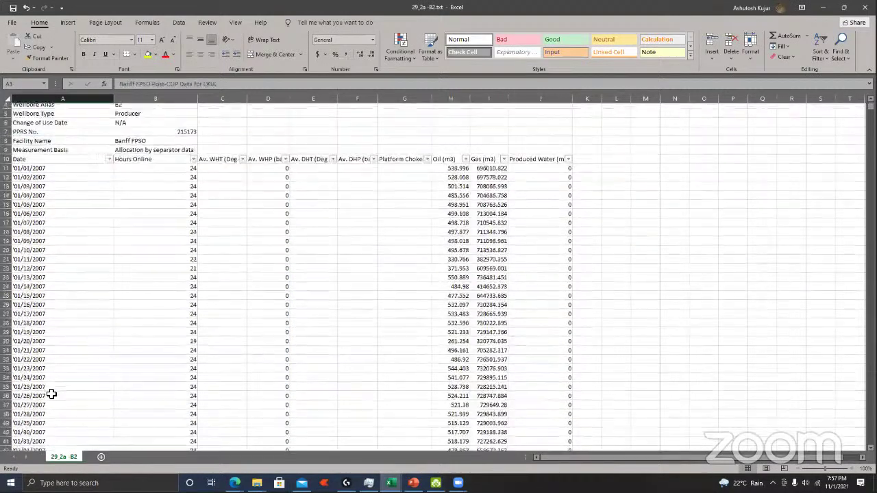
key("ctrl+Up")
key("Down")
key("Down")
key("Down")
key("Down")
key("Down")
key("Down")
key("Down")
key("Down")
key("Down")
key("Down")
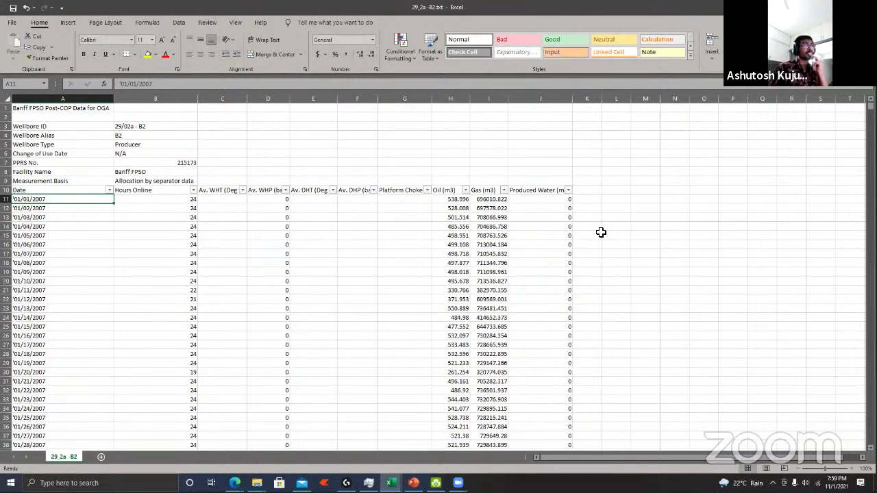
key("Up")
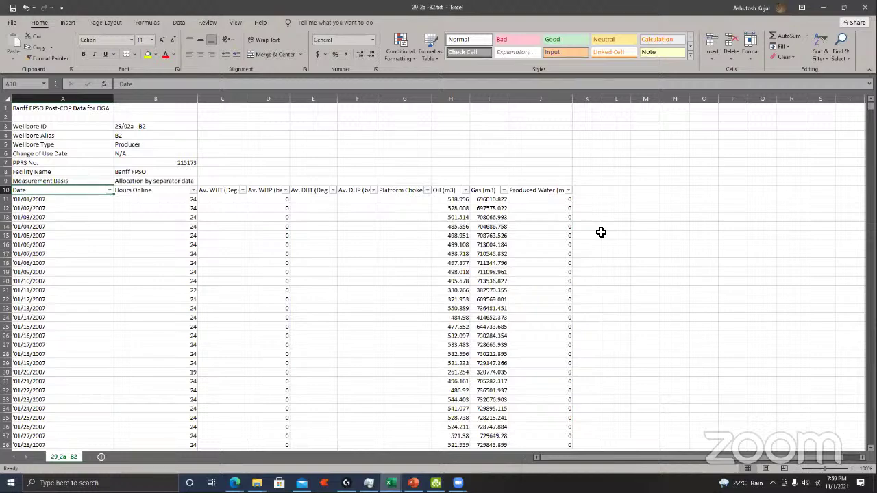
key("ctrl+shift+Down")
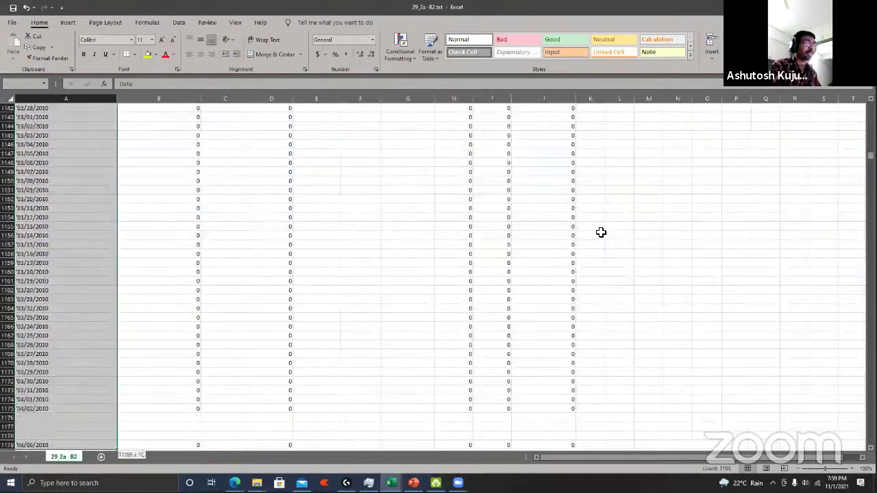
scroll(601, 233, "down", 12)
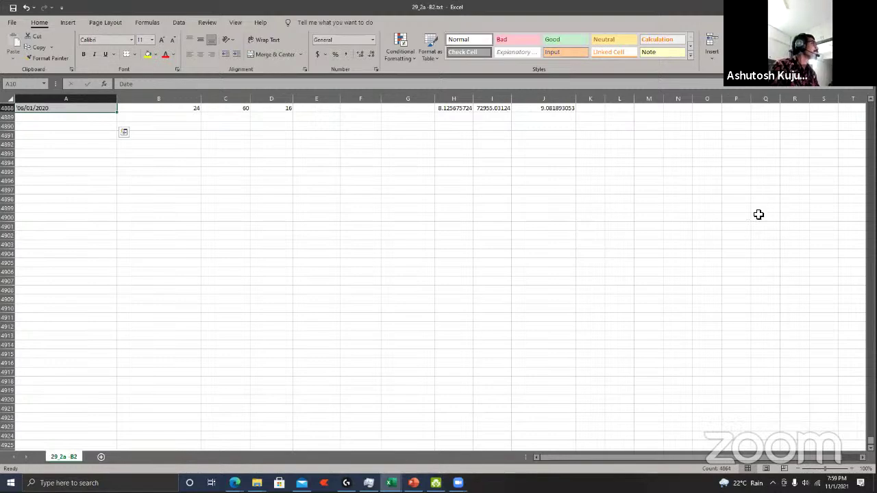
scroll(759, 215, "up", 12)
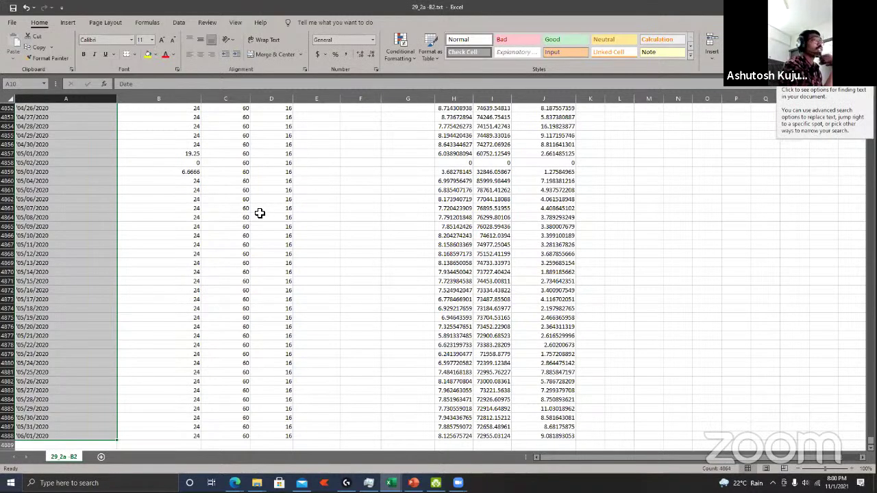
left_click(91, 201)
key("Right")
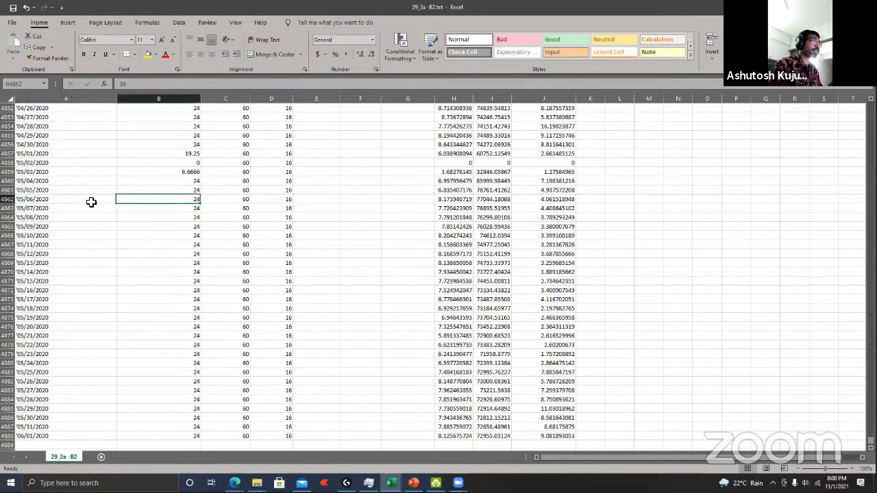
scroll(92, 202, "up", 12)
key("ctrl+Up")
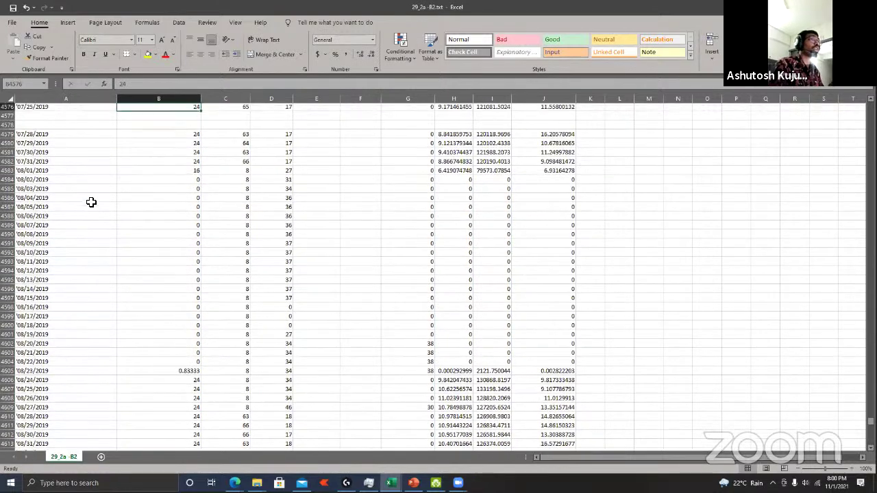
key("ctrl+Up")
key("Left")
key("ctrl+Up")
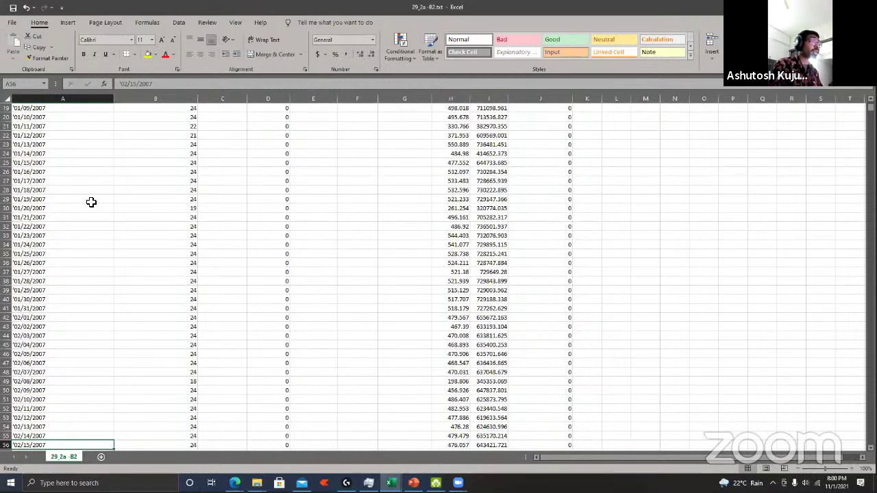
key("ctrl+Up")
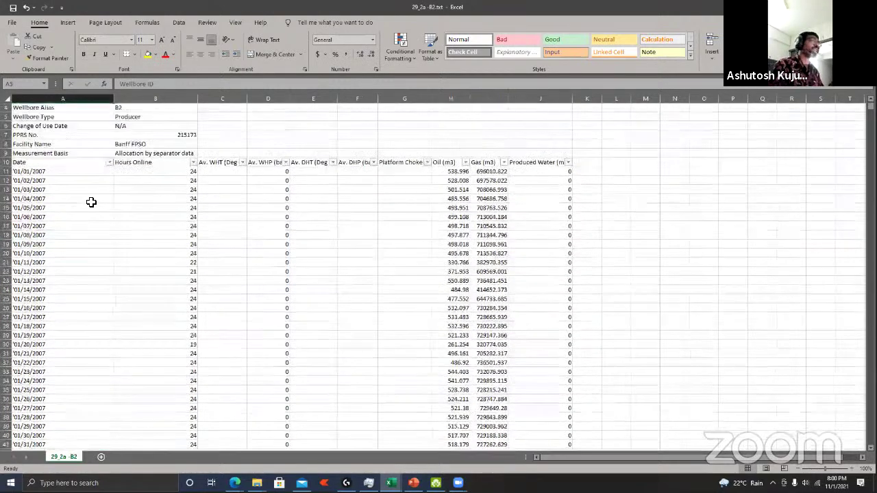
left_click(58, 176)
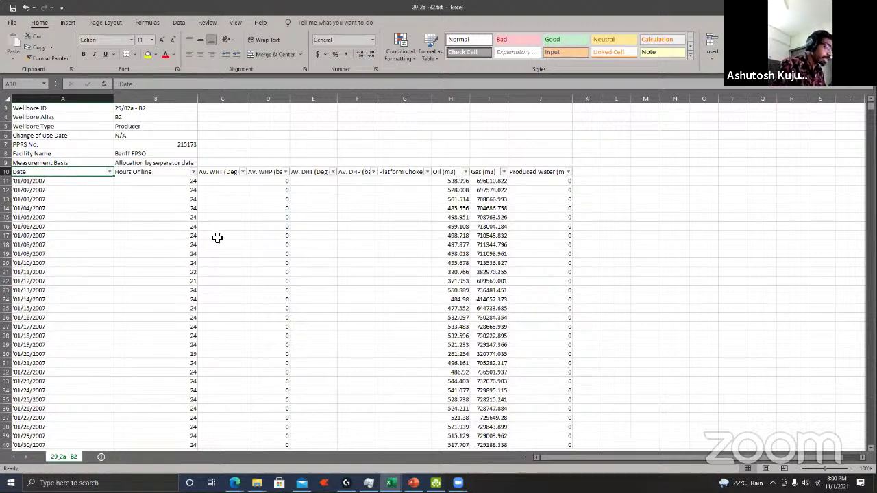
key("shift+Down")
key("shift+Down")
key("shift+Down")
key("shift+Down")
key("shift+Down")
key("shift+Down")
key("shift+Down")
key("shift+Down")
key("shift+Down")
key("shift+Down")
key("shift+Down")
key("shift+Down")
key("shift+Down")
key("shift+Down")
key("shift+Down")
key("shift+Down")
key("shift+Down")
key("shift+Down")
key("shift+Down")
key("shift+Down")
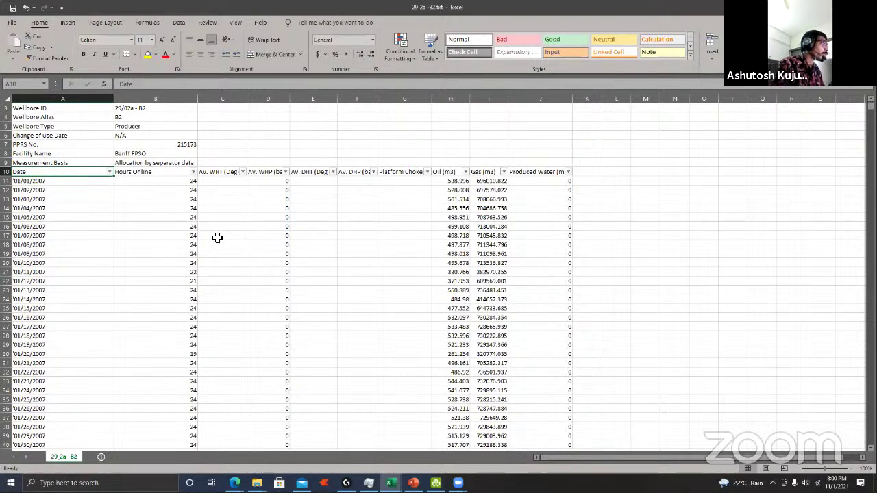
key("ctrl+shift+Down")
key("ctrl+shift+Down")
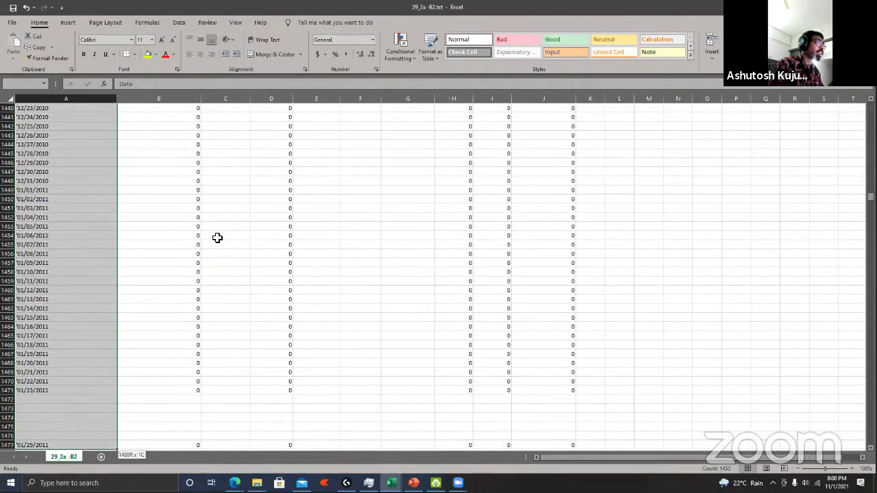
key("ctrl+shift+Down")
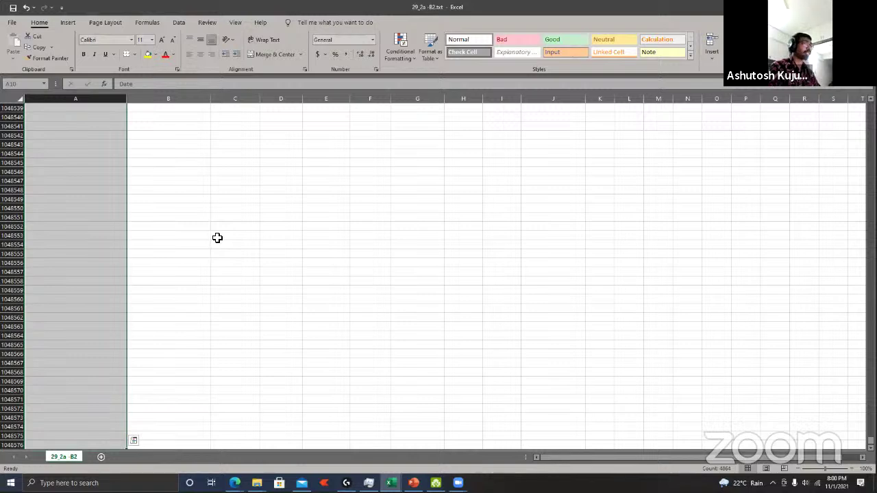
key("ctrl+shift+Up")
key("ctrl+shift+Down")
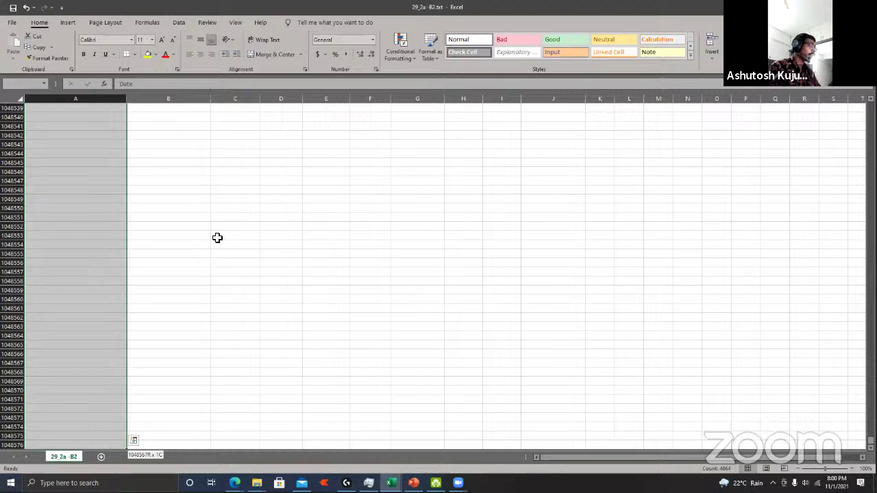
key("ctrl+shift+Up")
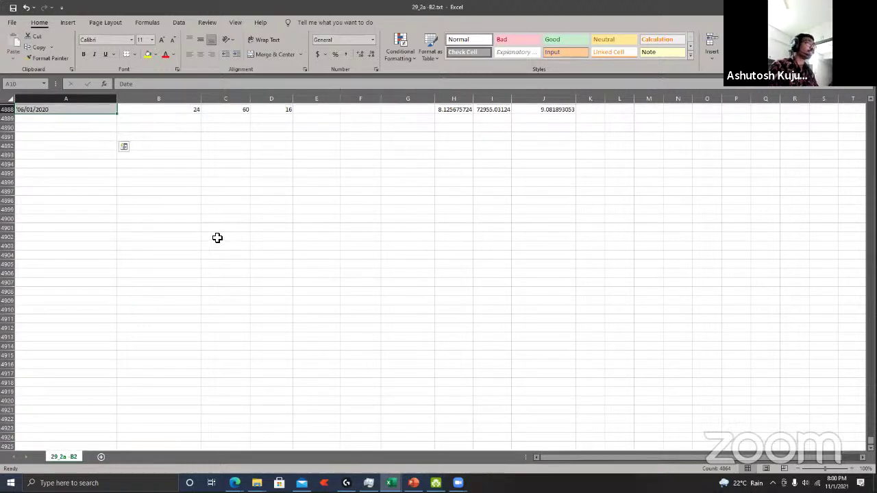
scroll(217, 238, "up", 7)
scroll(218, 238, "up", 6)
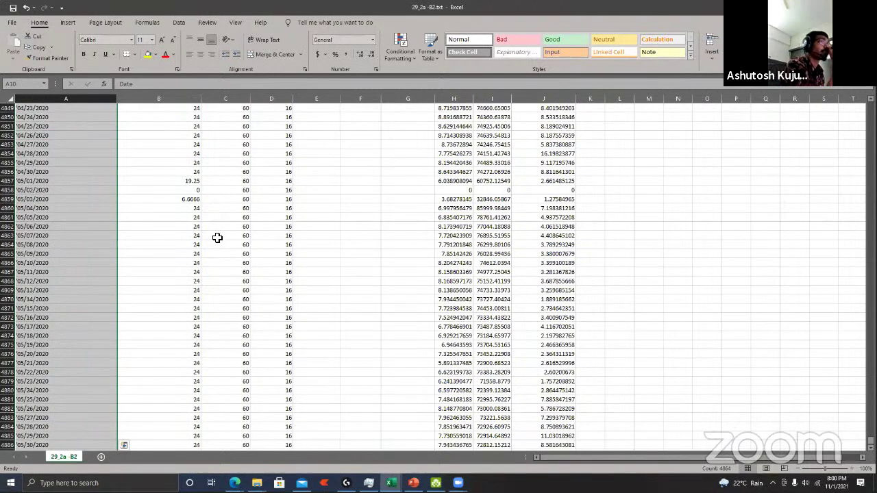
scroll(217, 238, "up", 1)
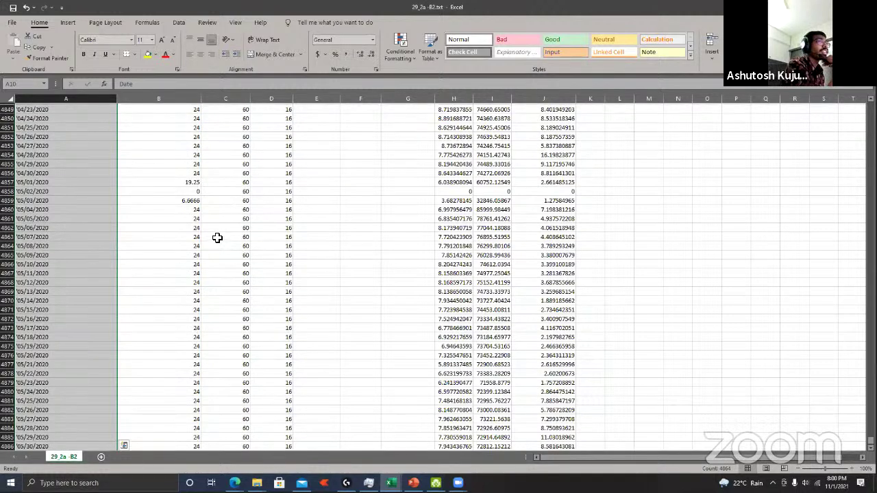
scroll(217, 238, "up", 4)
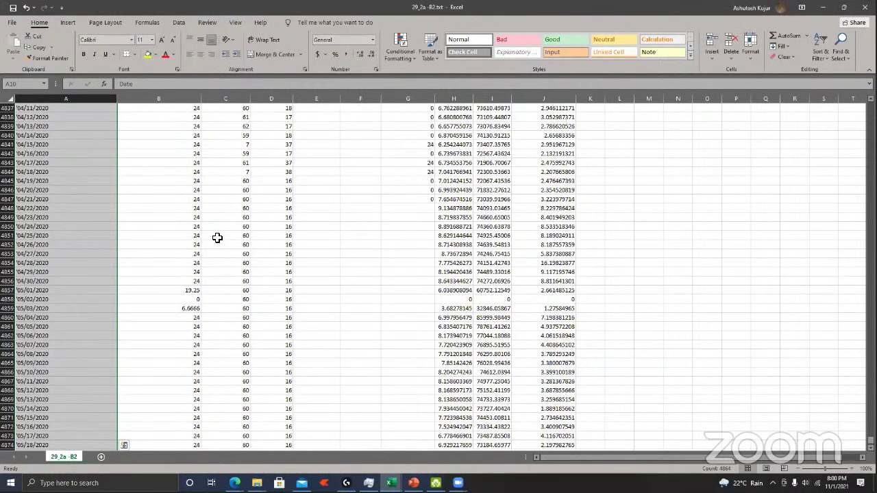
scroll(217, 238, "down", 11)
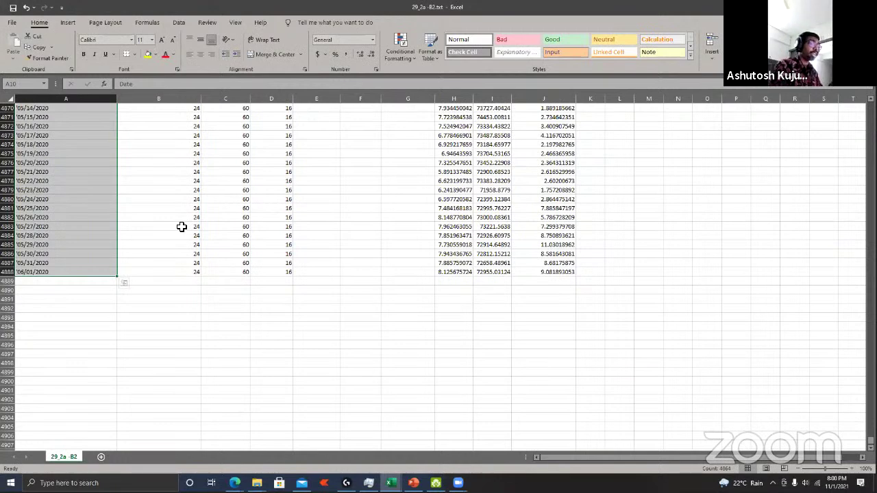
key("ctrl+shift+Up")
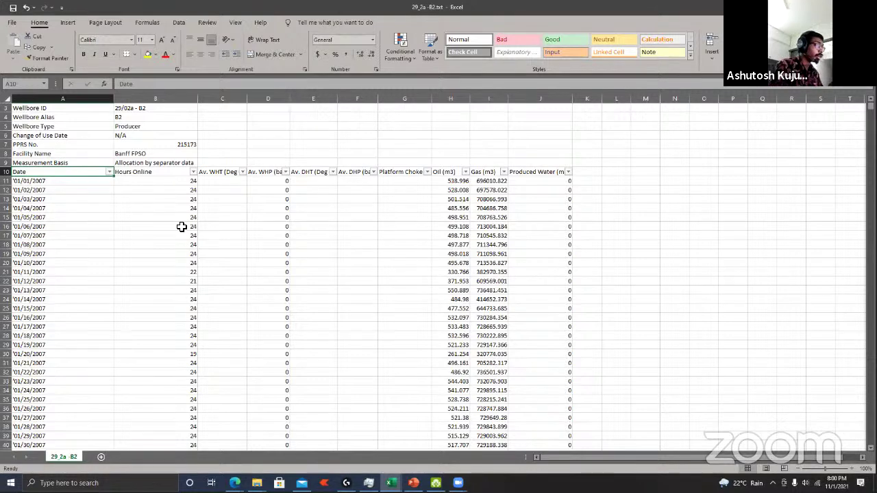
Step: Select the Date column from A10 to row 4888 and open Go To Special from Find & Select
key("shift+Down")
key("shift+Down")
key("shift+Down")
key("shift+Down")
key("shift+Down")
key("shift+Down")
key("shift+Down")
key("shift+Down")
key("shift+Down")
key("shift+Down")
key("shift+Down")
key("shift+Down")
key("shift+Down")
key("shift+Down")
key("shift+Down")
key("shift+Down")
key("shift+Down")
key("shift+Down")
key("shift+Down")
key("shift+Down")
key("ctrl+shift+Down")
key("ctrl+shift+Down")
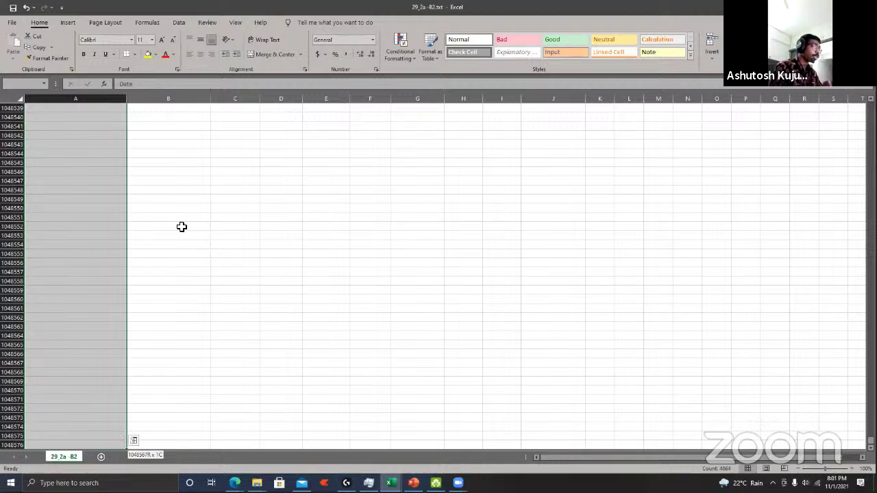
key("ctrl+shift+Up")
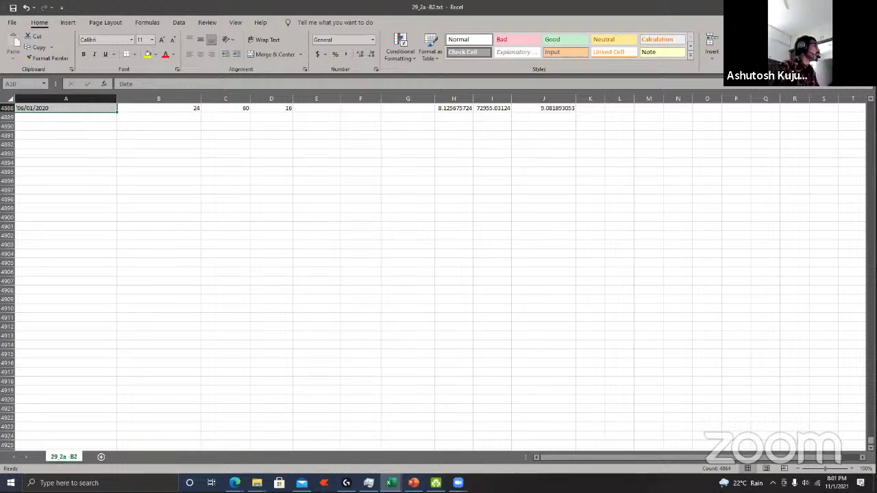
left_click(840, 52)
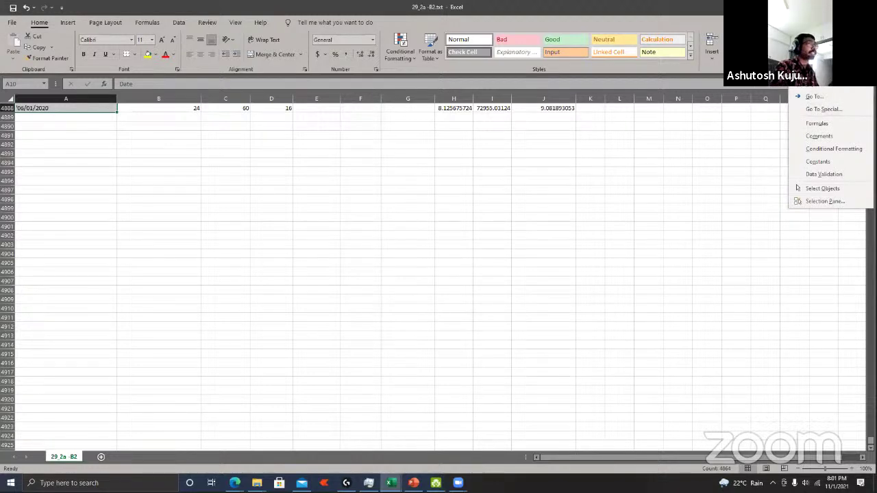
left_click(818, 109)
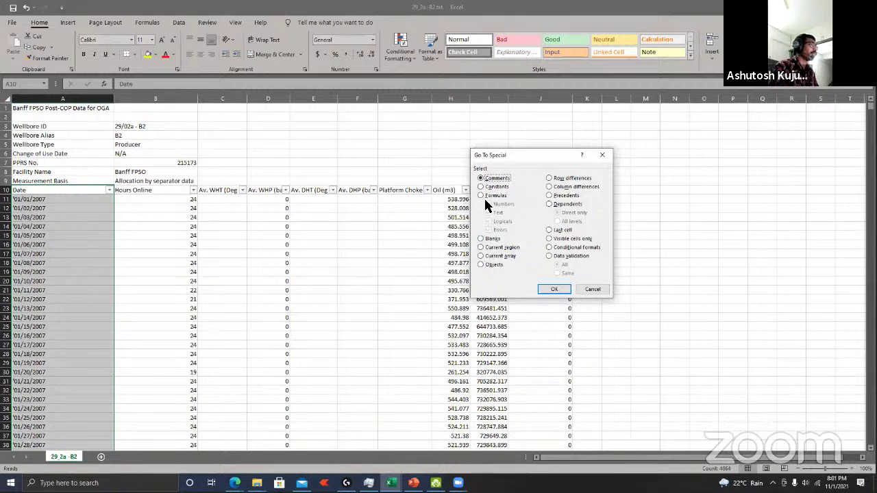
Step: Choose Blanks in Go To Special, then scroll through the sheet to review the selected empty date cells
left_click(488, 238)
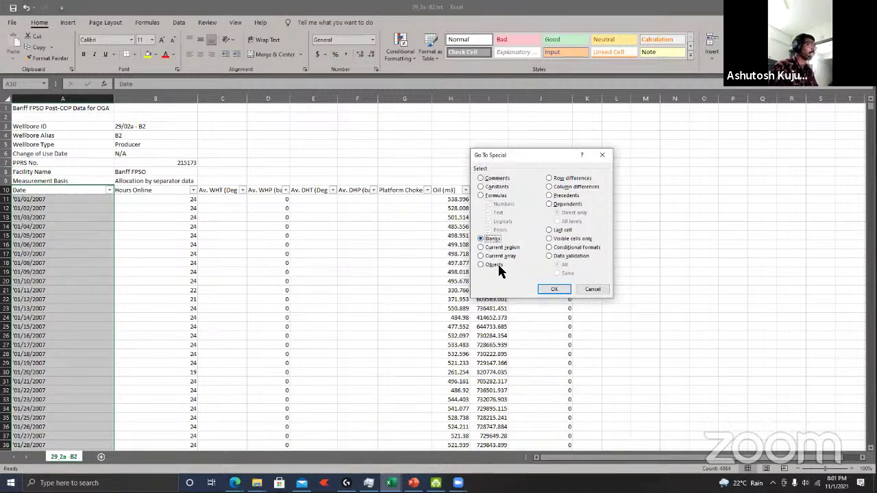
left_click(562, 289)
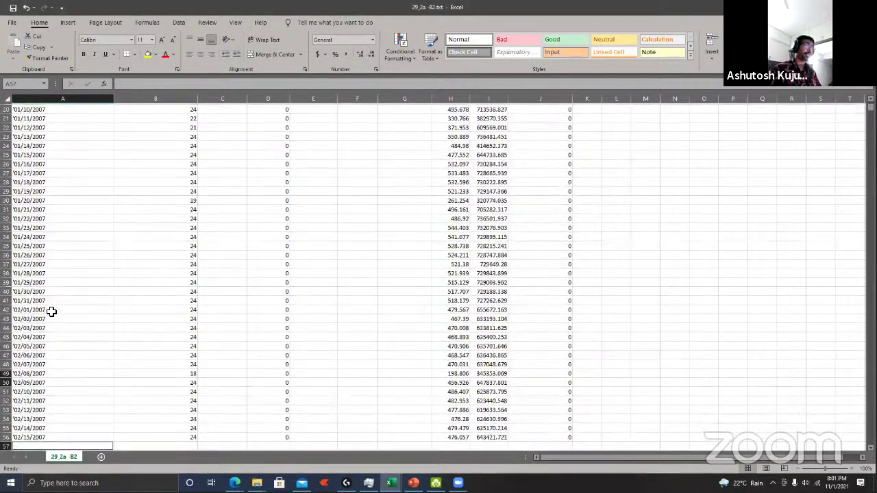
scroll(58, 313, "down", 20)
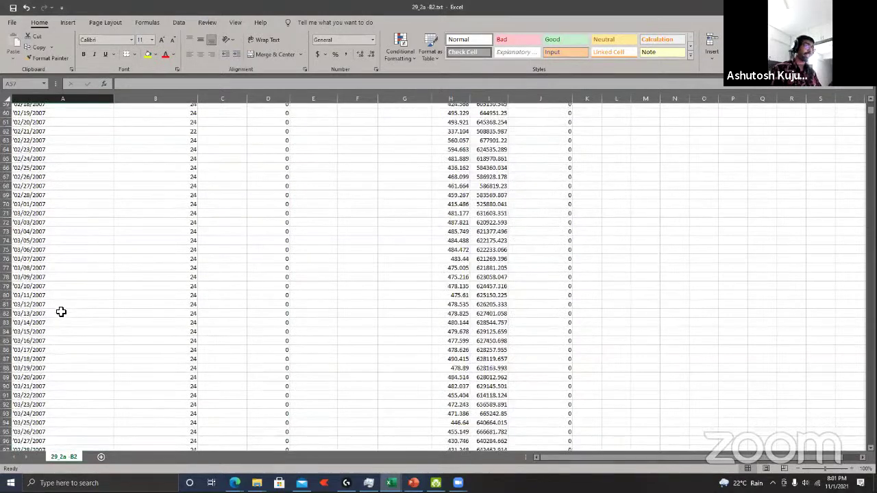
scroll(61, 312, "down", 20)
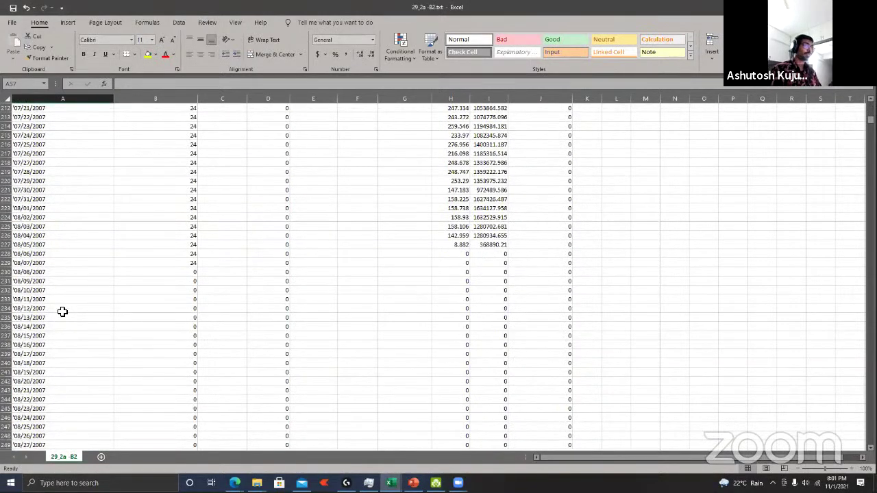
scroll(63, 312, "down", 20)
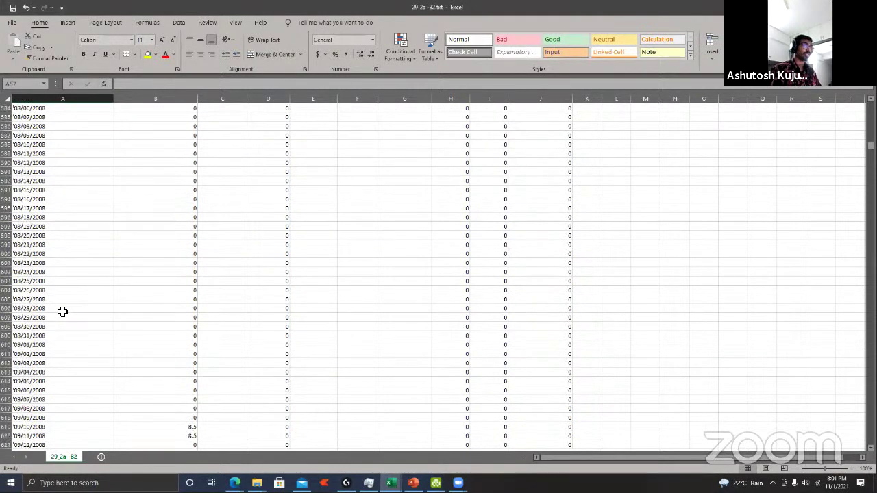
scroll(63, 311, "up", 20)
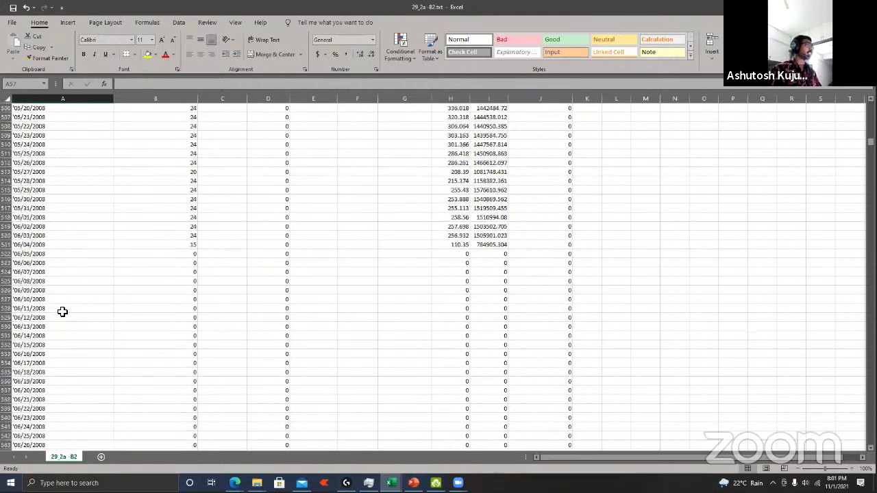
scroll(31, 336, "up", 20)
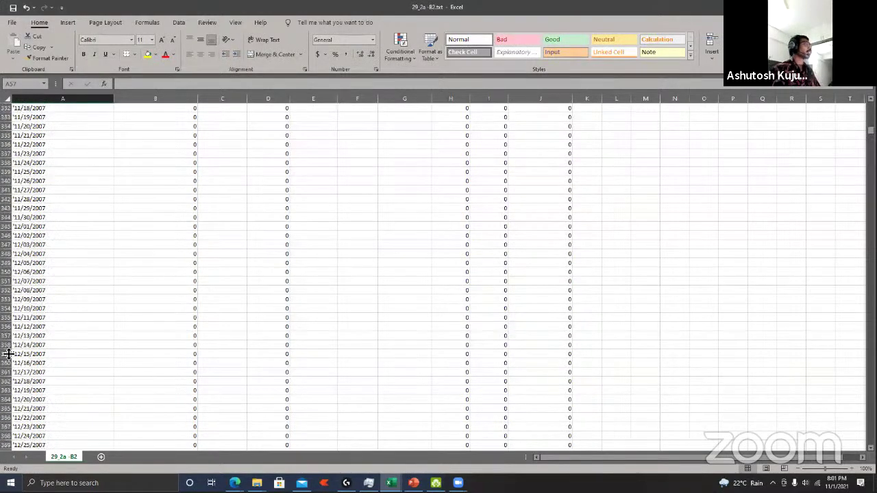
scroll(245, 238, "up", 20)
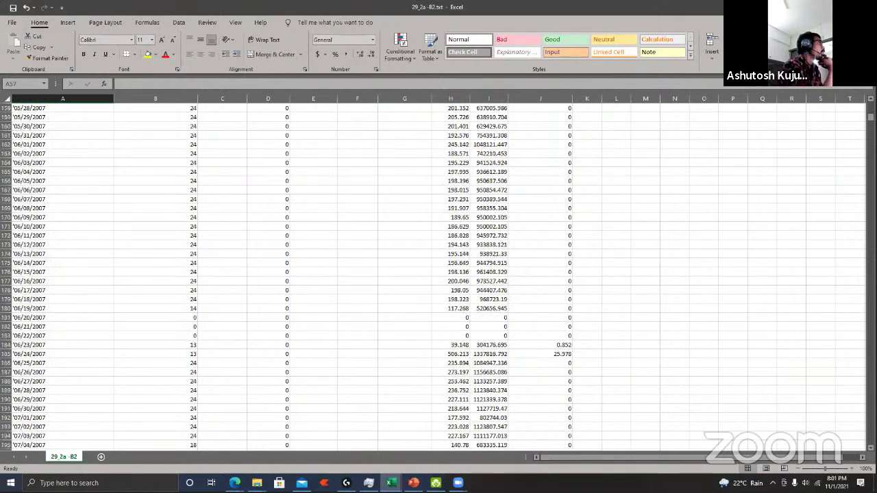
Step: Delete the sheet rows holding the blank dates and check the result, with the last row now 4873
left_click(744, 60)
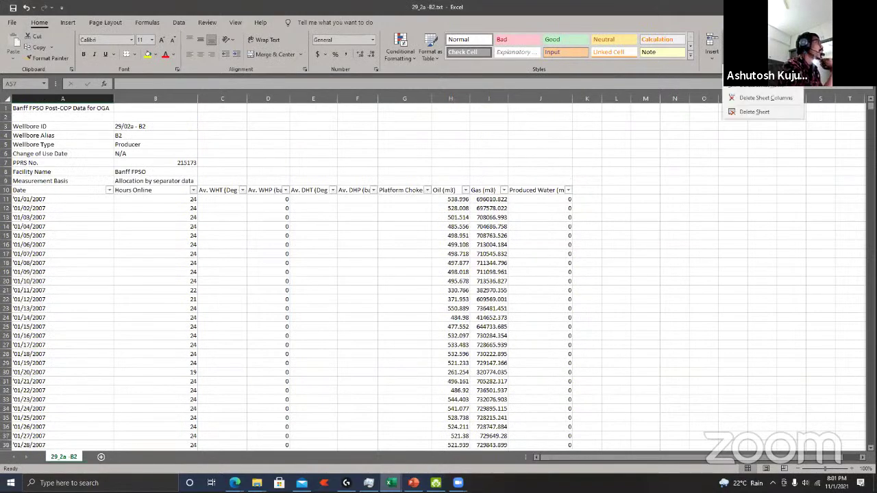
left_click(773, 87)
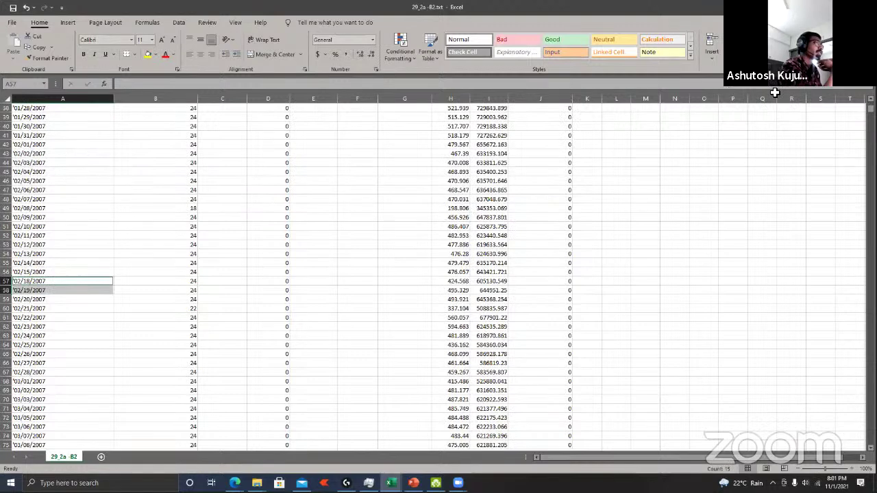
left_click(69, 272)
key("Down")
key("shift+Down")
key("shift+Down")
key("shift+Down")
key("shift+Down")
key("shift+Down")
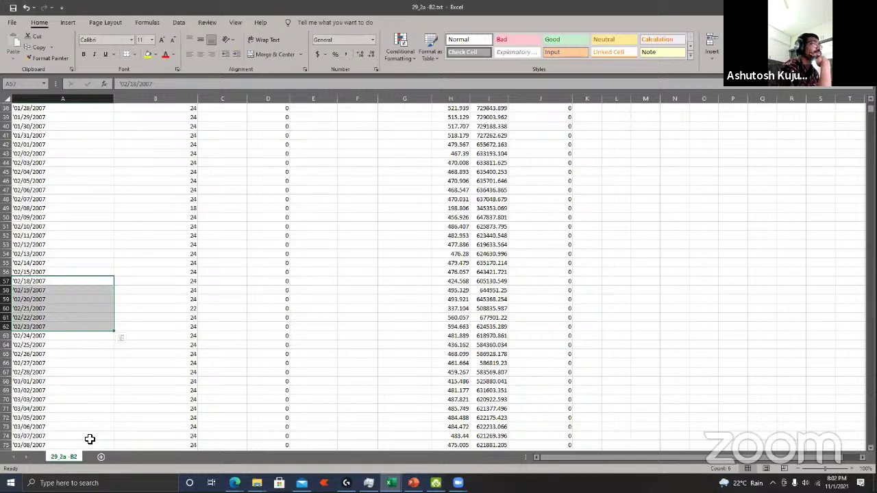
left_click(90, 440)
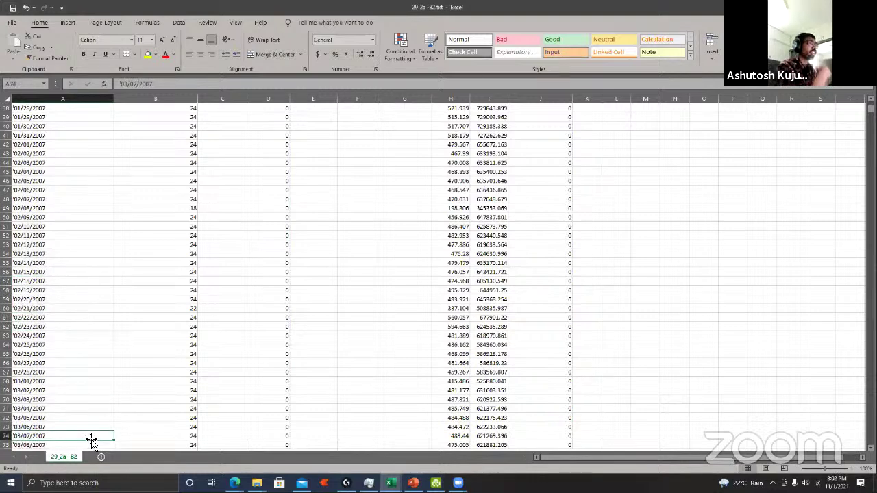
key("ctrl+Down")
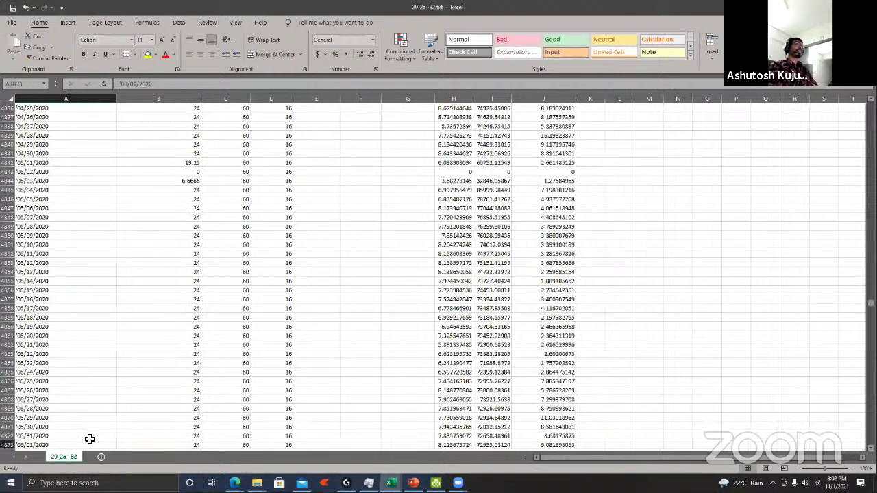
key("ctrl+Up")
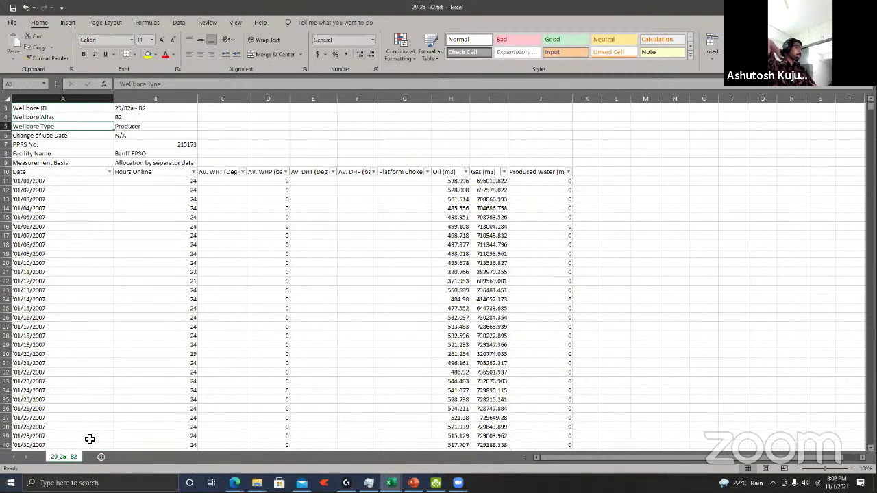
key("Down")
key("Down")
key("Down")
key("Down")
key("Down")
key("Down")
key("Down")
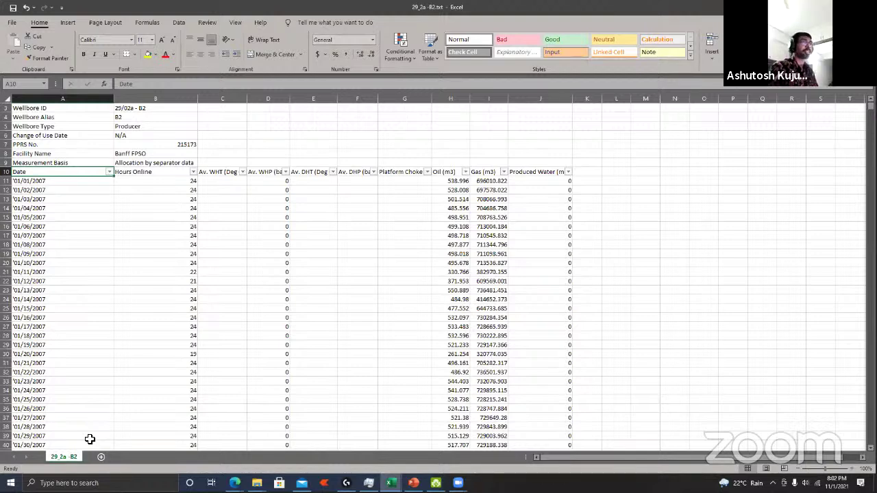
Step: Reselect the empty cells A57:A58 below the first date block and open Find & Select
key("ctrl+Down")
key("Down")
scroll(110, 340, "down", 6)
key("shift+Down")
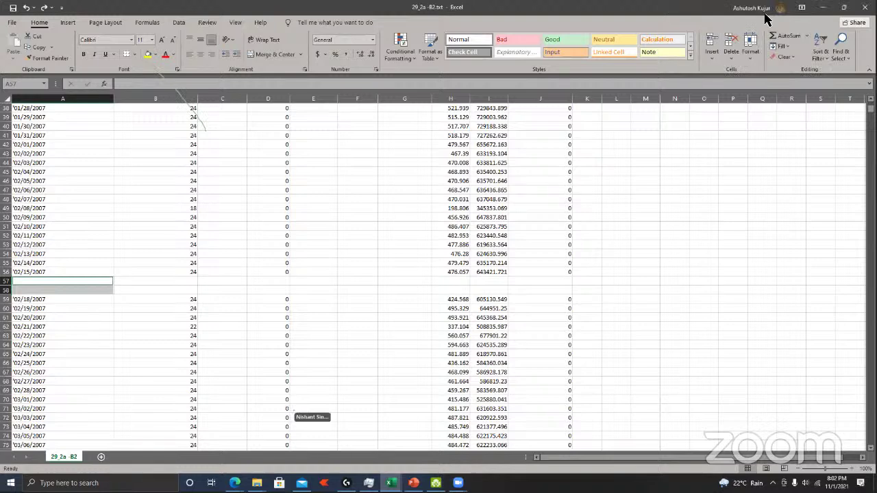
left_click(836, 49)
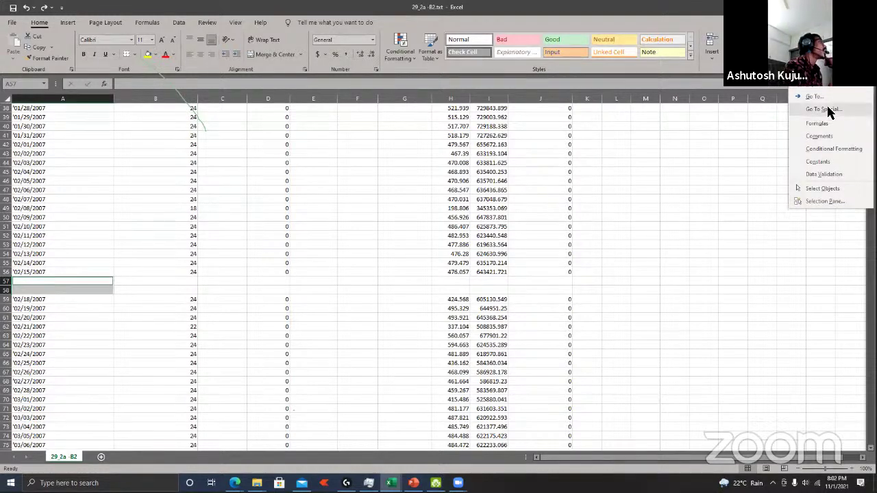
Step: Select the blank Date cells via Go To Special > Blanks and delete their sheet rows 57–58
left_click(829, 112)
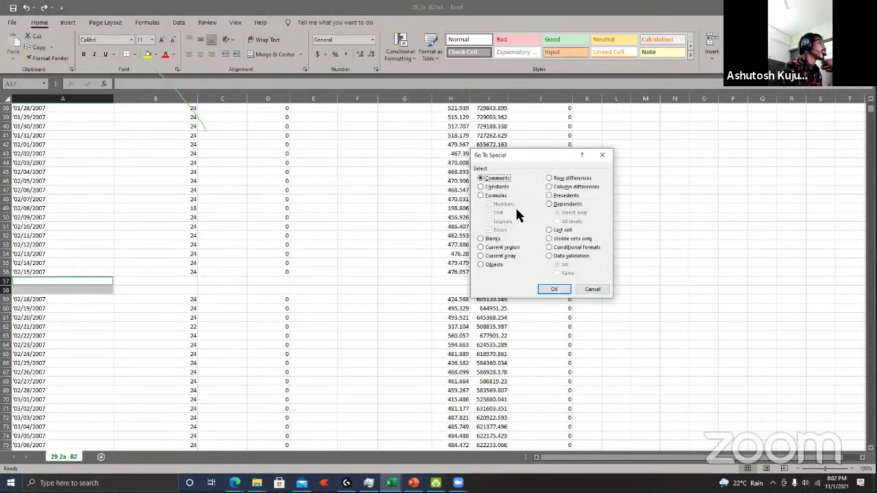
left_click(483, 239)
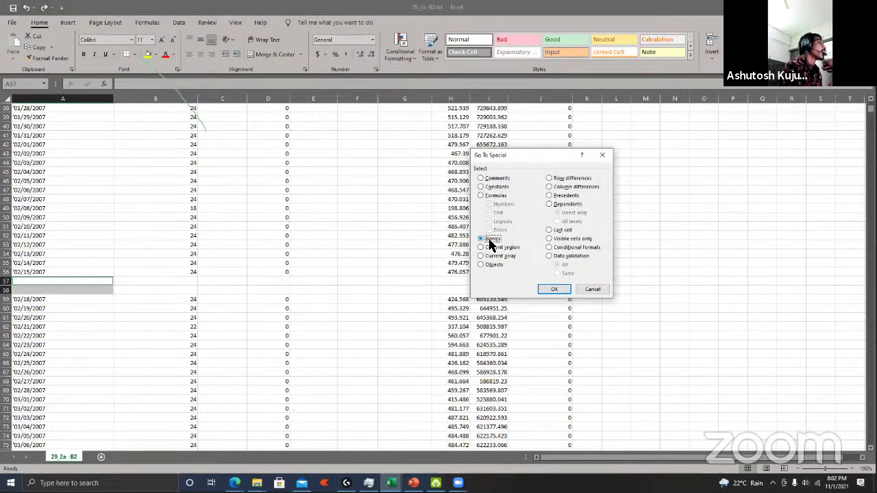
left_click(551, 289)
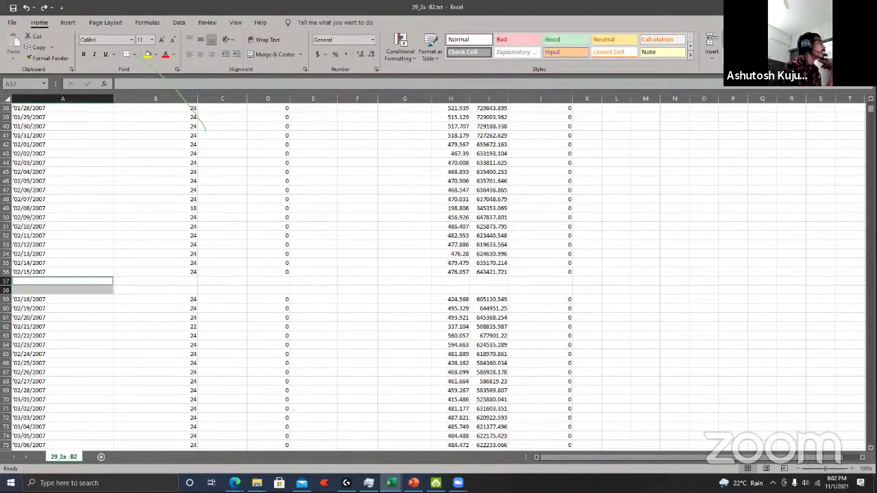
left_click(738, 56)
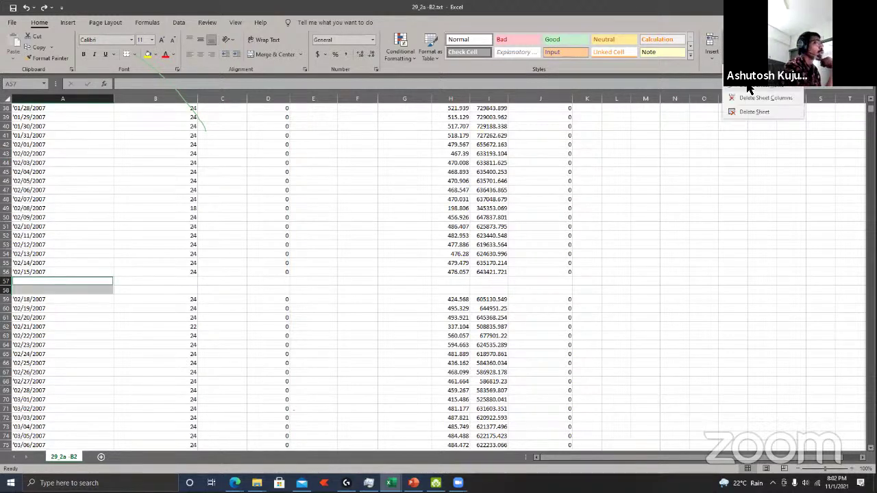
left_click(748, 86)
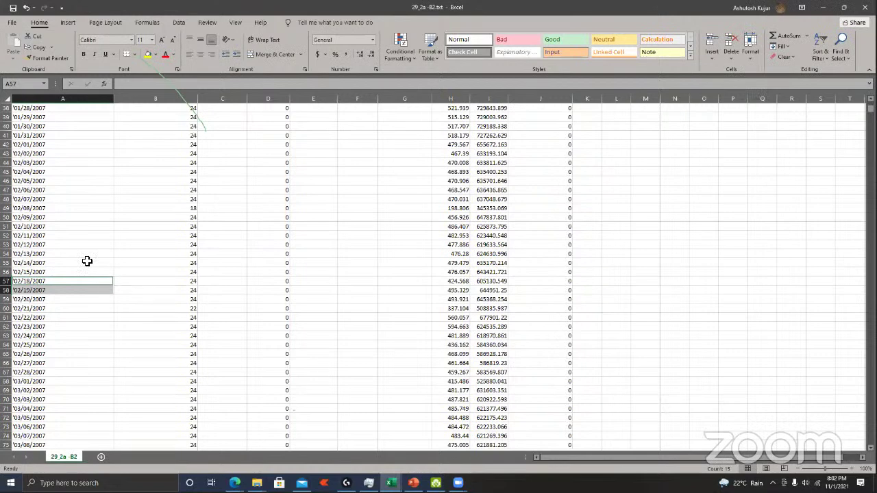
key("Down")
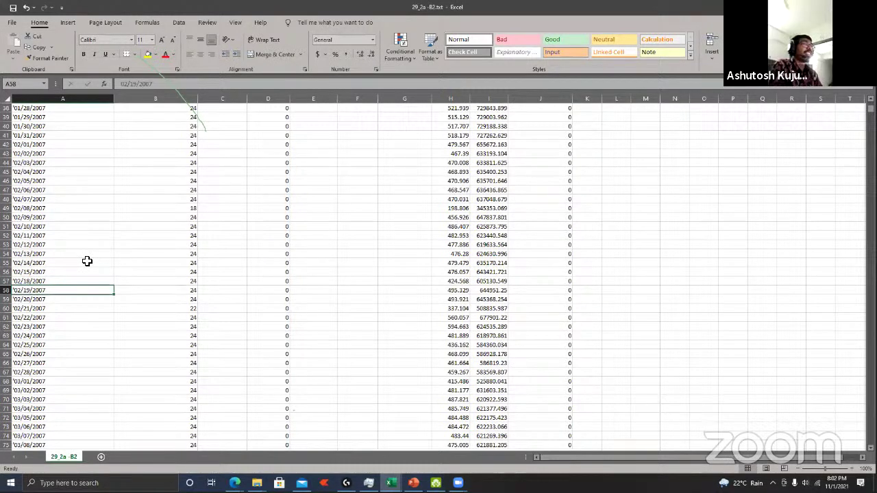
key("ctrl+Up")
key("Down")
key("Down")
key("Down")
key("Down")
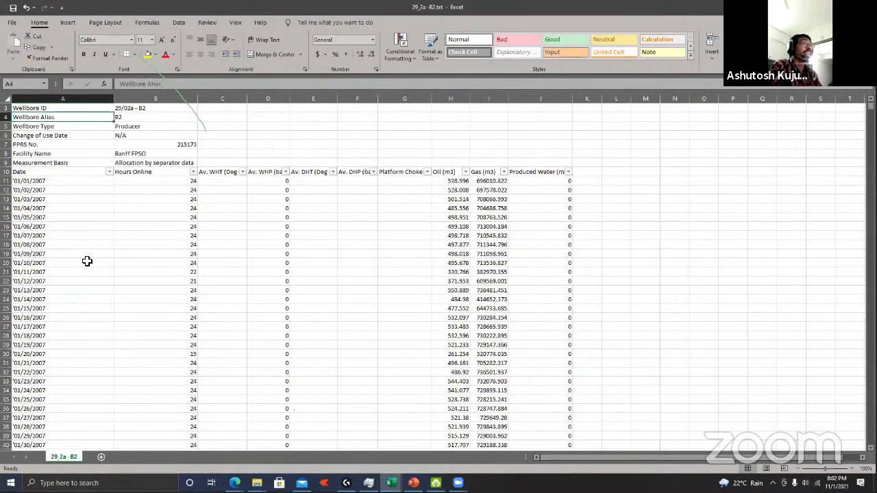
key("Down")
key("Down")
key("Down")
key("Down")
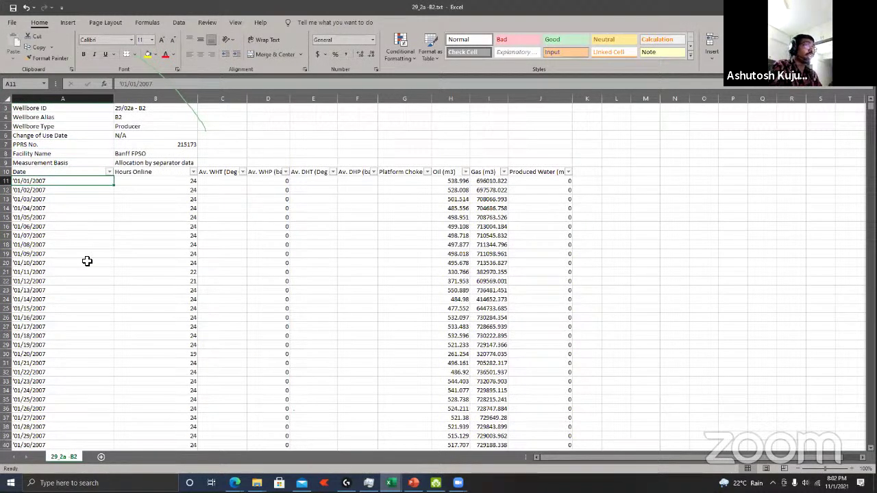
key("ctrl+Down")
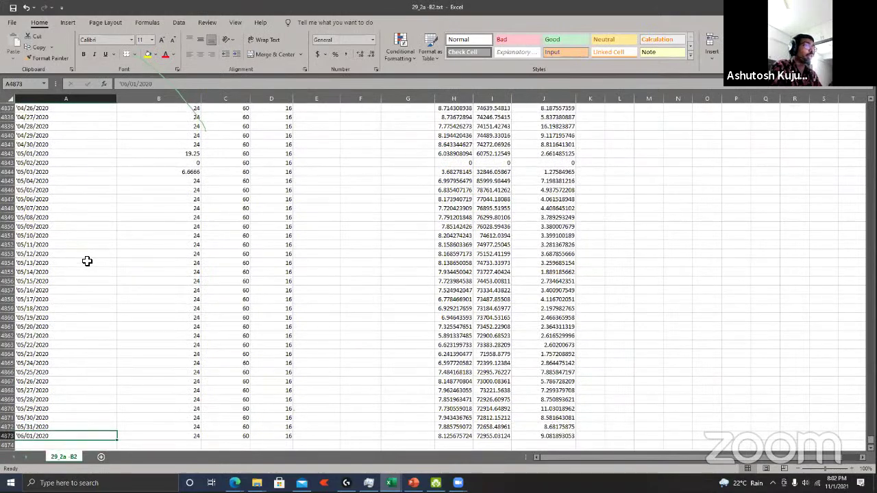
key("ctrl+Up")
key("Down")
key("Down")
key("Down")
key("Down")
key("Down")
key("Down")
key("Down")
key("Down")
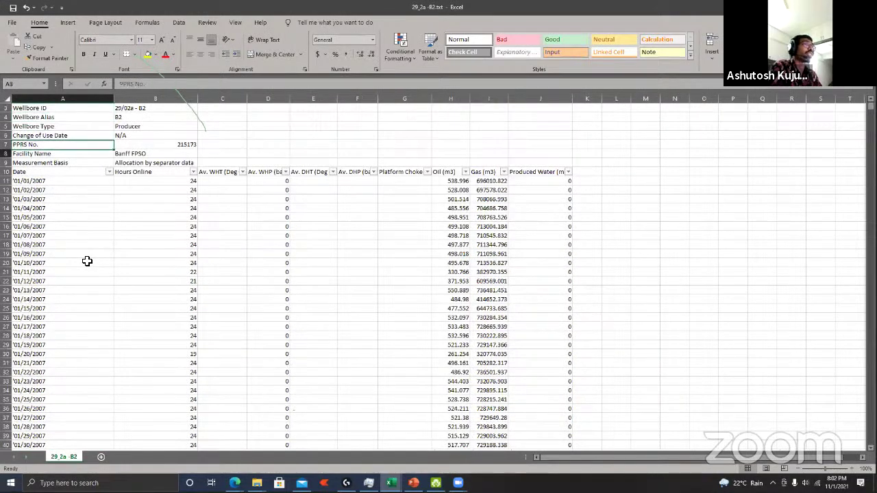
key("ctrl+Right")
key("Right")
key("Left")
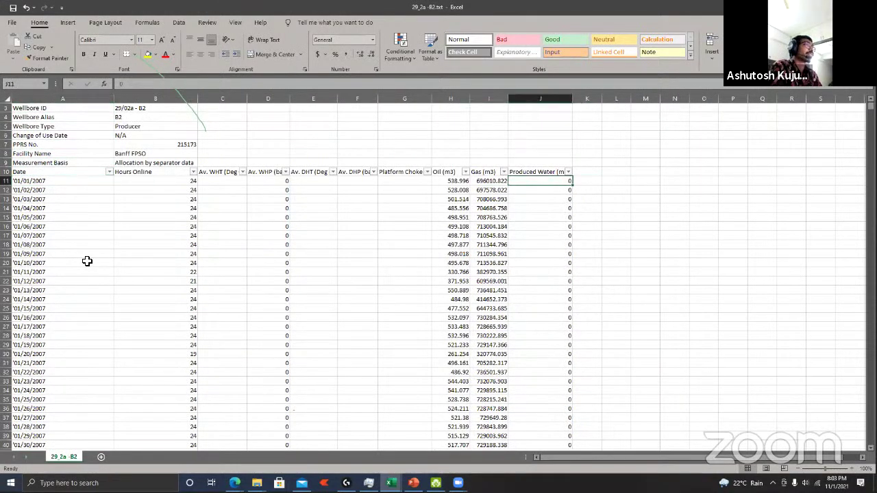
key("Right")
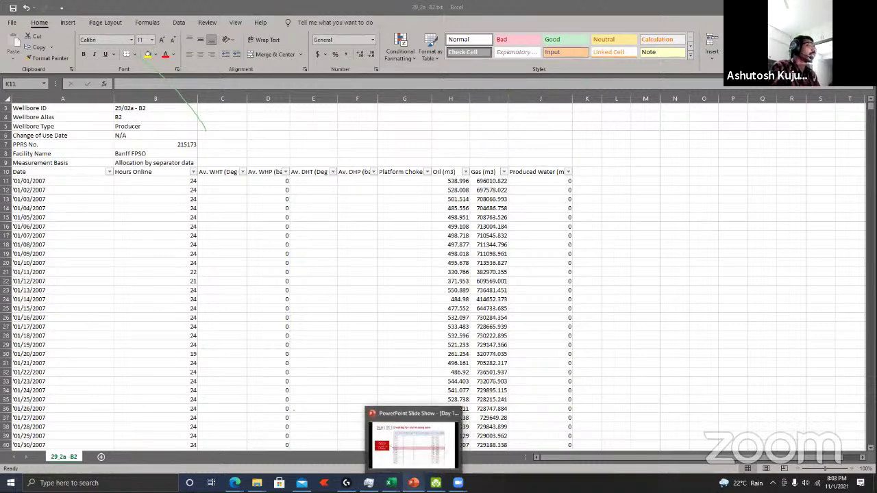
key("alt+Tab")
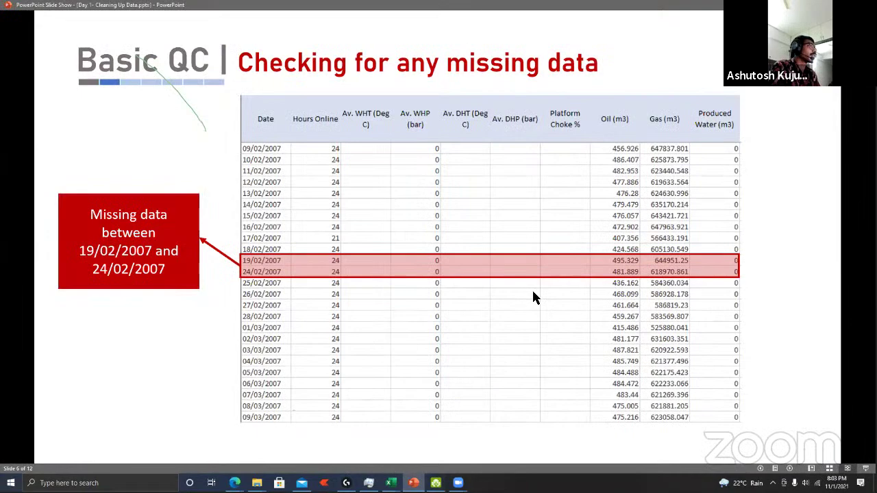
key("Right")
key("Left")
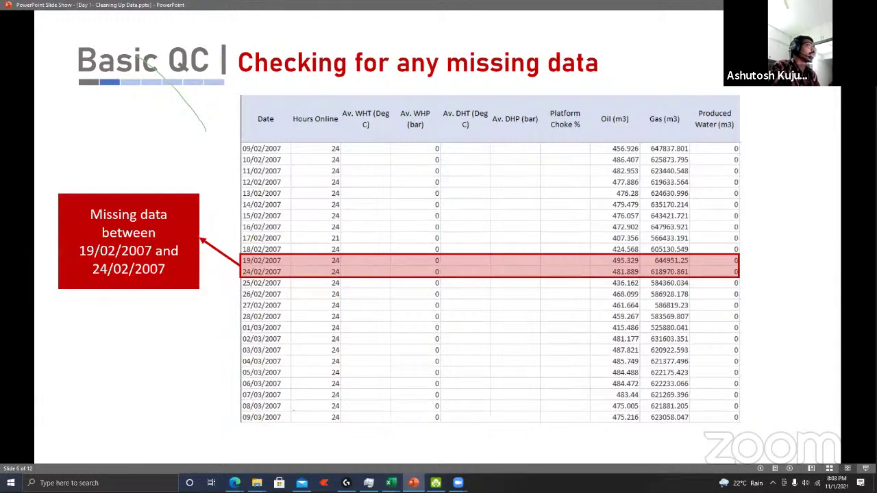
key("Right")
key("Left")
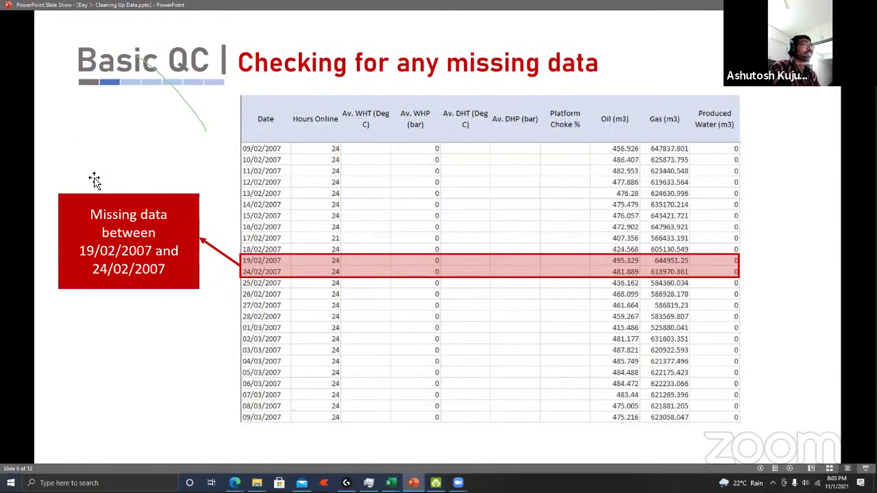
key("alt+Tab")
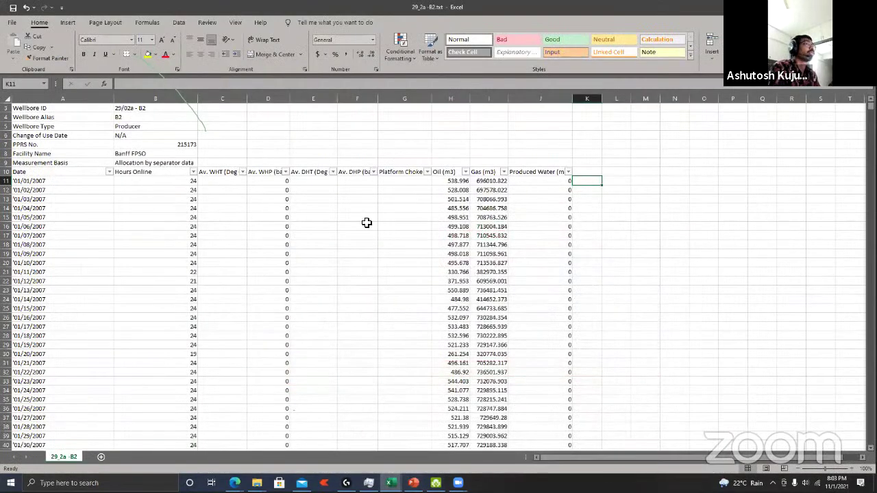
Step: Select cell A11, which holds the first date as text '01/01/2007
key("Home")
left_click(598, 184)
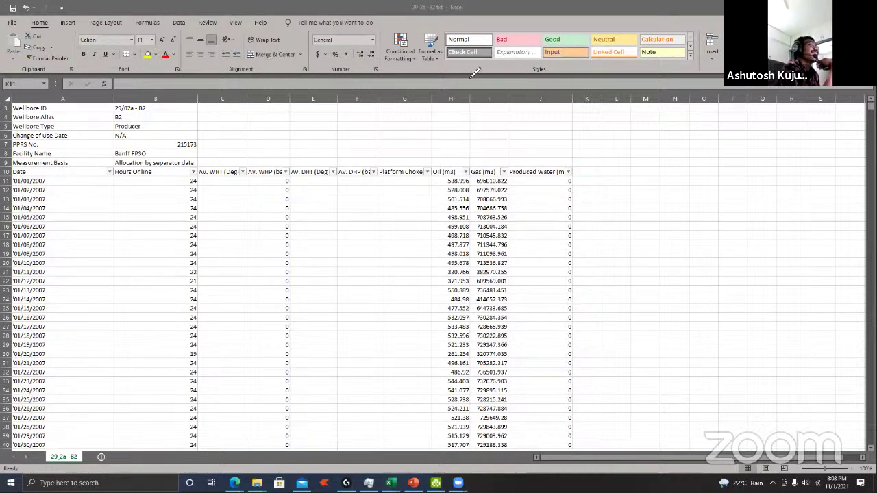
left_click(54, 185)
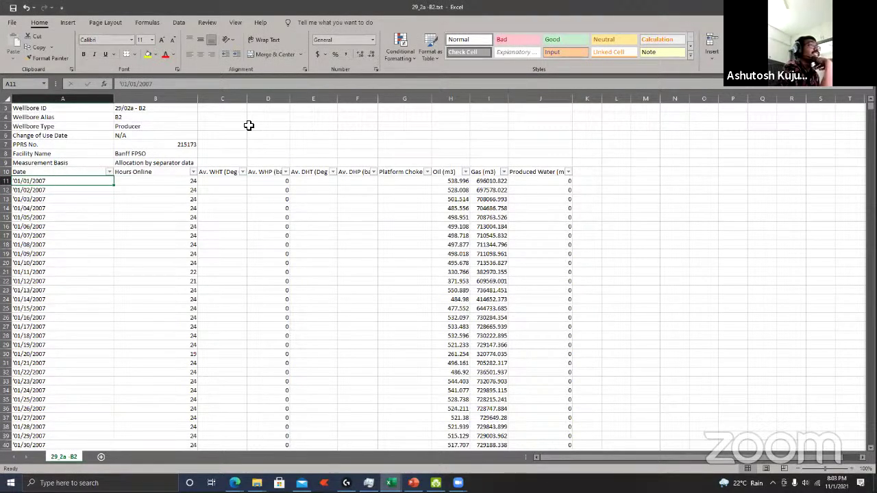
Step: Give A11 the Short Date number format, then select empty cell K11
left_click(372, 39)
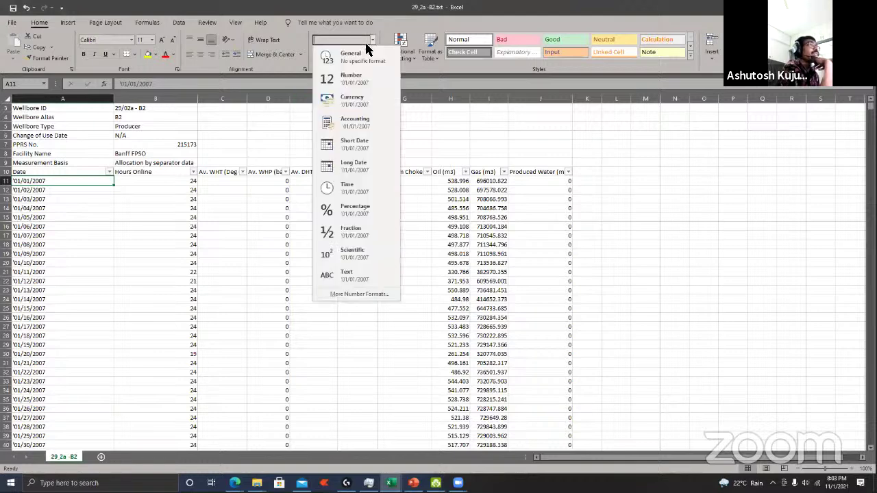
left_click(355, 142)
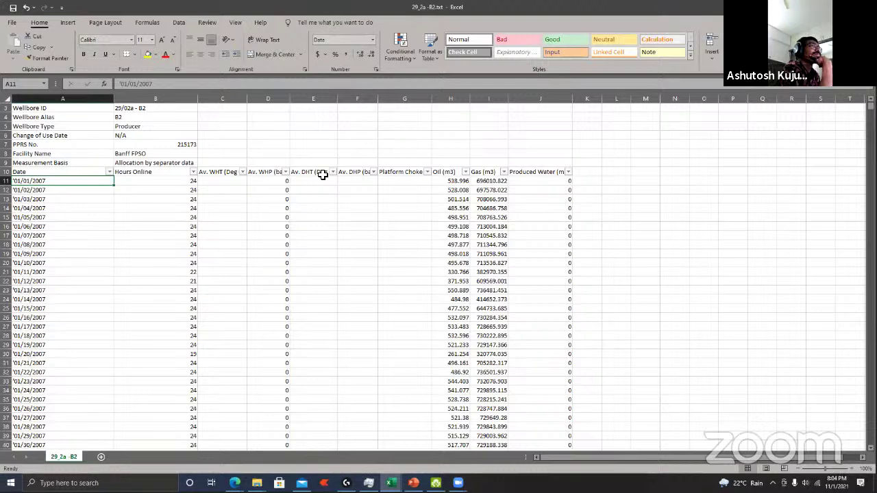
left_click(590, 183)
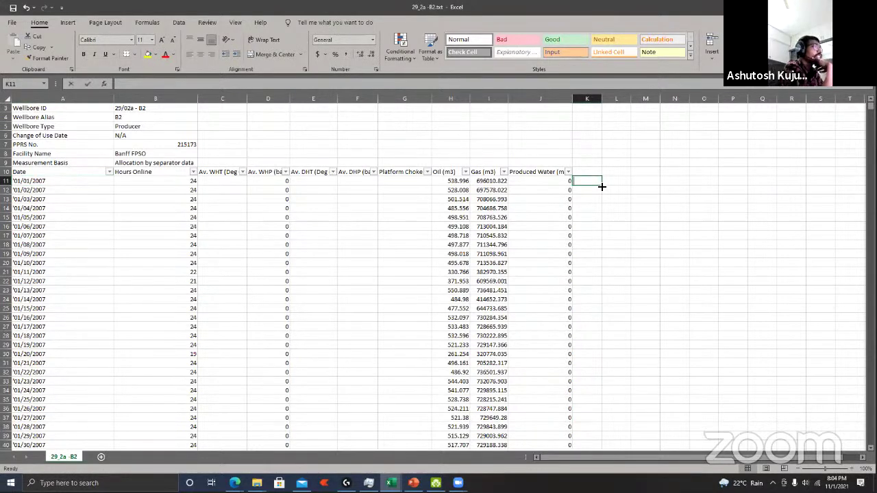
type("=")
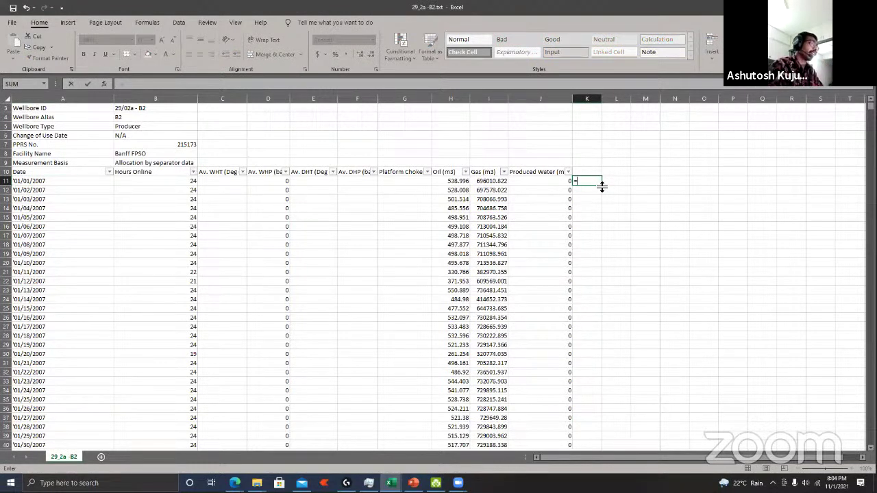
key("Left")
key("Left")
key("Left")
key("Left")
key("Left")
key("Left")
key("Left")
key("Left")
key("Left")
key("Left")
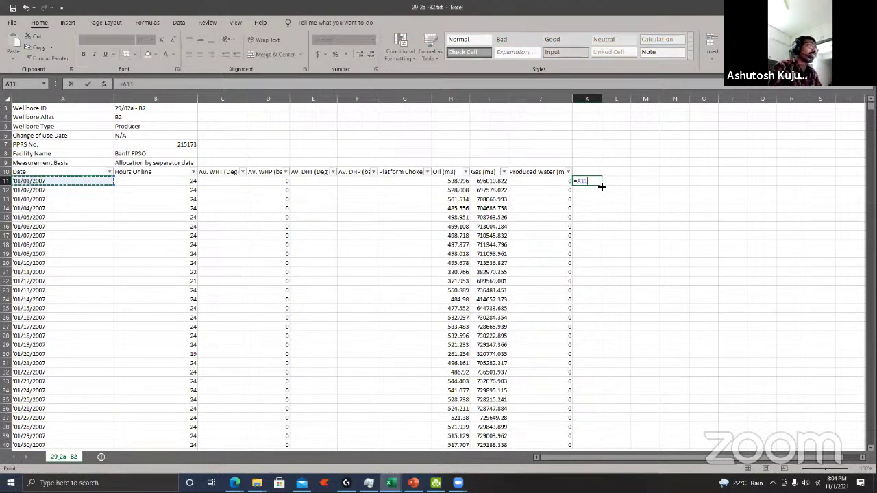
type("+10")
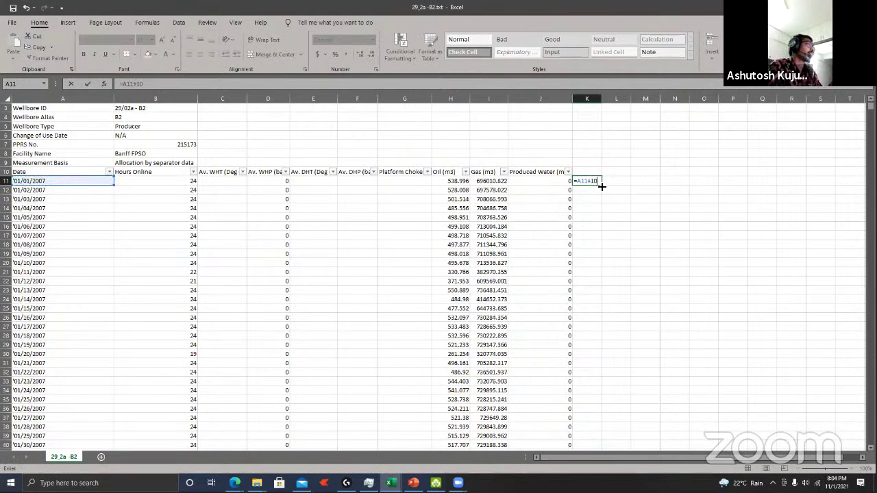
key("ctrl+Return")
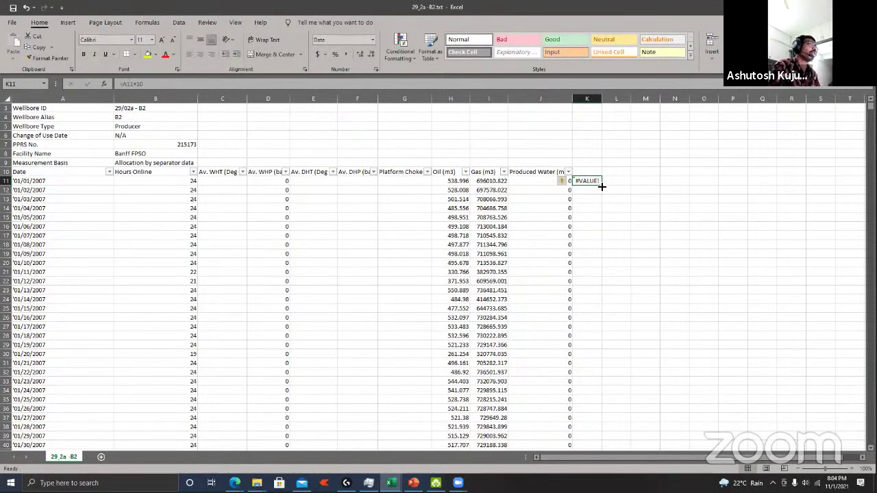
key("Delete")
key("Left")
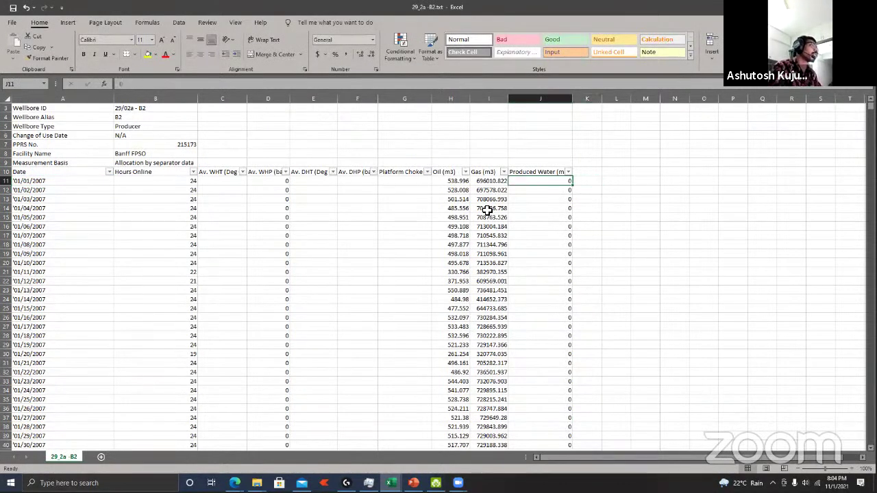
key("Home")
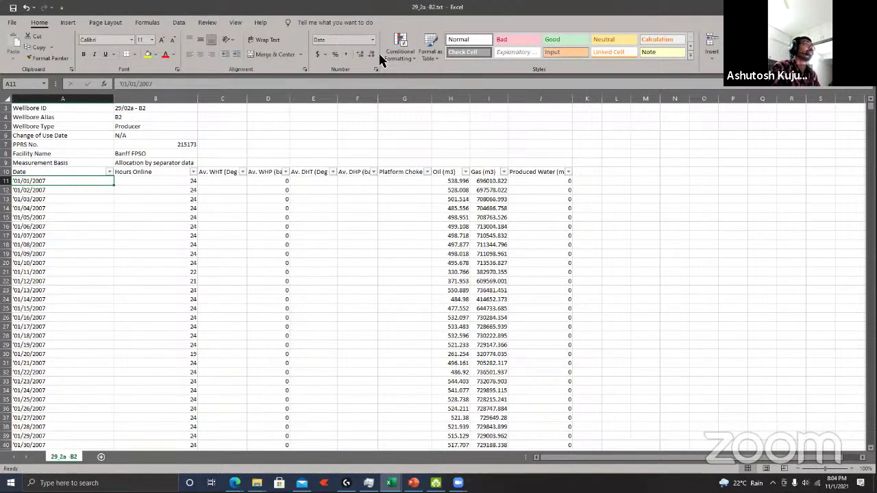
left_click(597, 183)
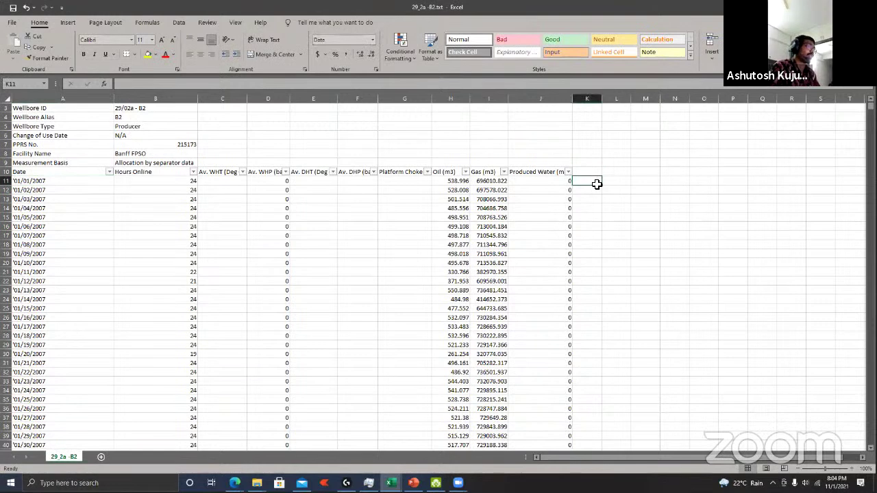
type("=")
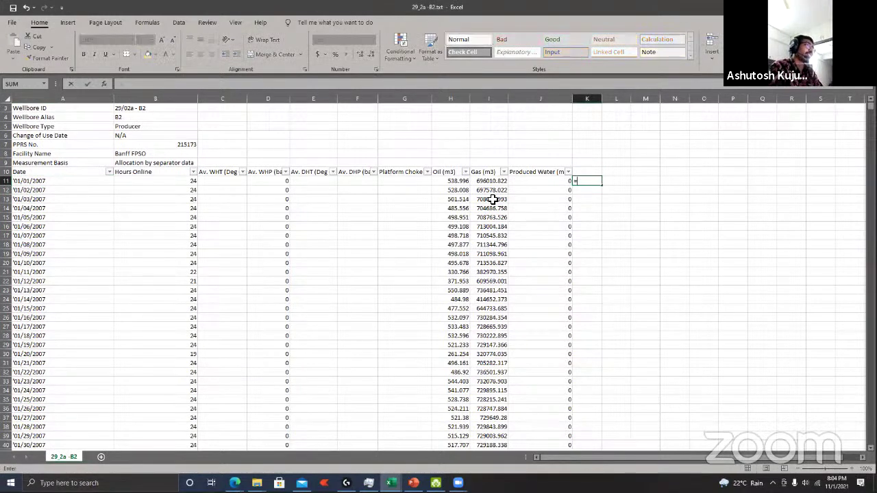
type("is")
key("Escape")
key("Escape")
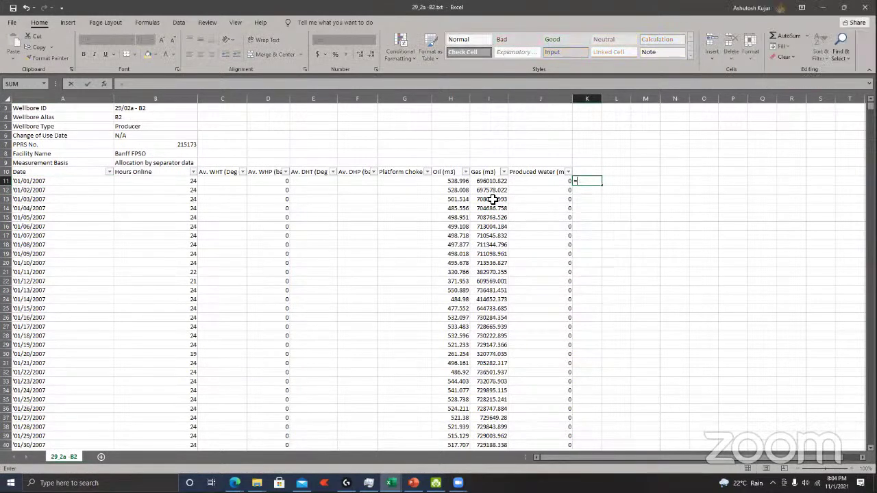
left_click(55, 181)
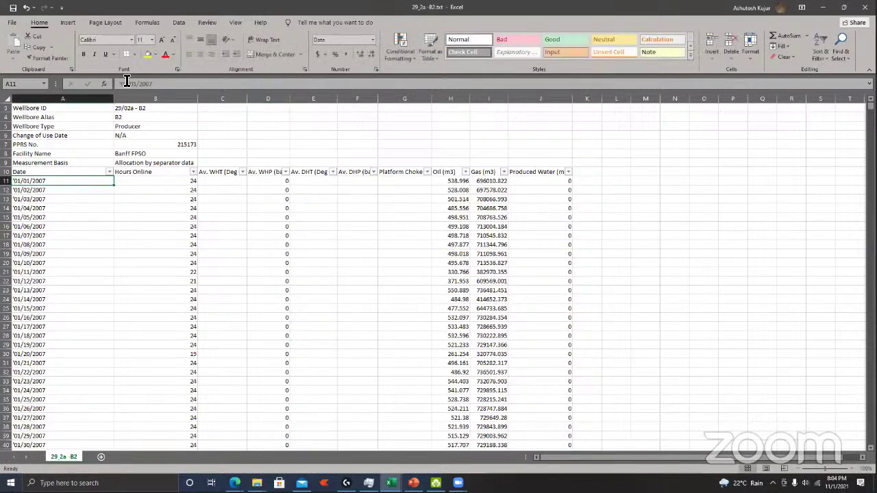
Step: Edit the '01/01/2007 text in A11 to remove its leading apostrophe
left_click(157, 88)
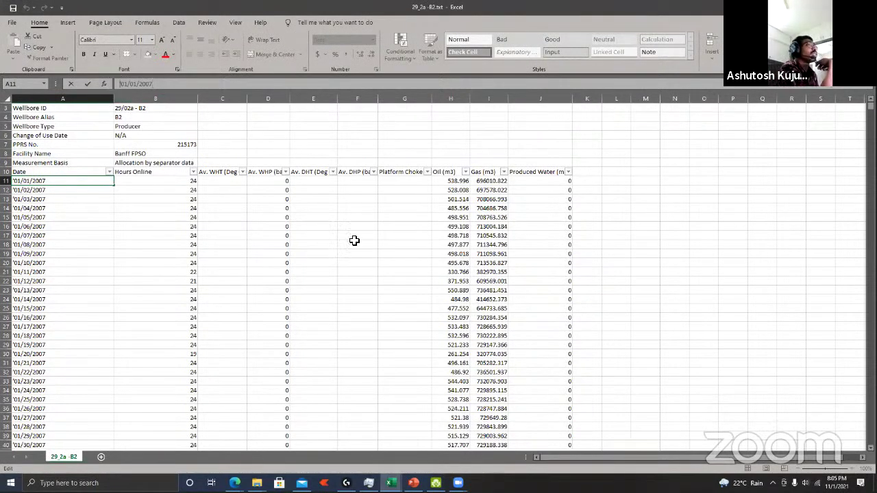
Step: Enter =ISTEXT(A11) in K11, which returns TRUE
left_click(598, 182)
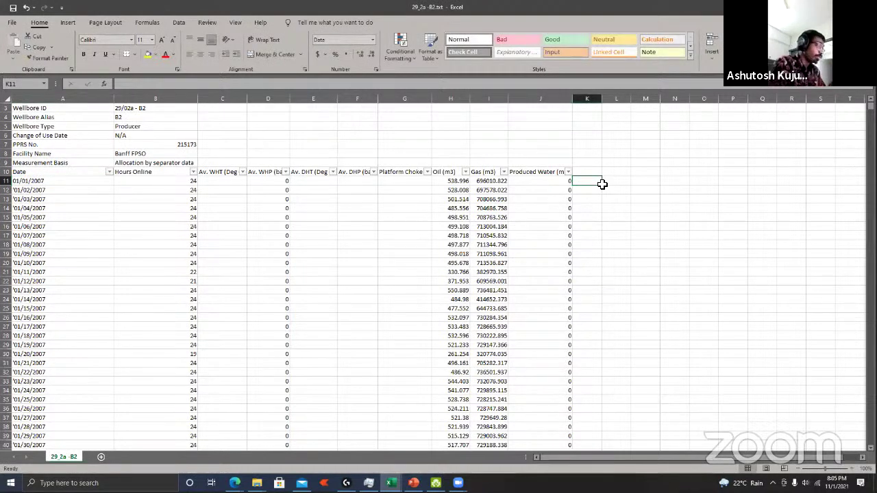
type("=")
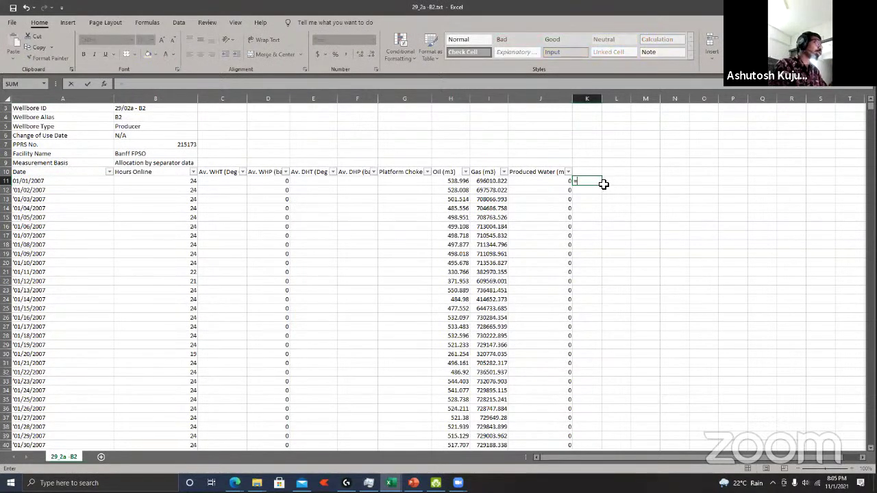
type("IS")
scroll(611, 207, "down", 1)
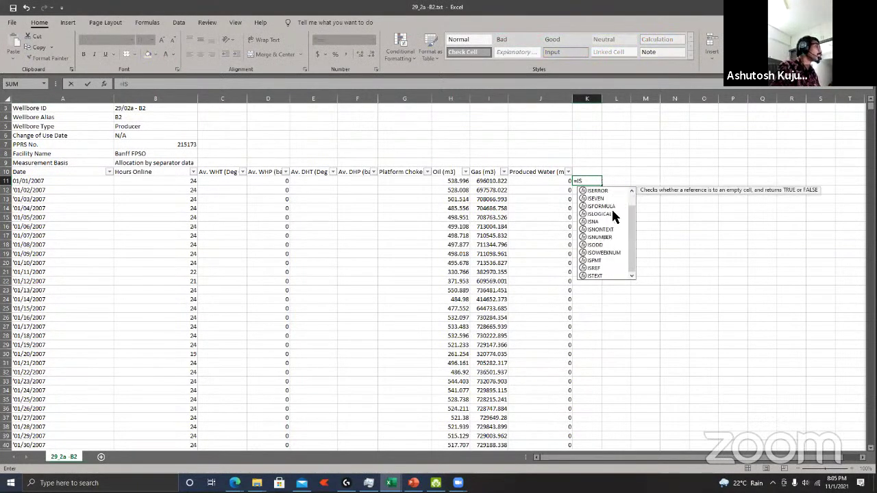
double_click(601, 276)
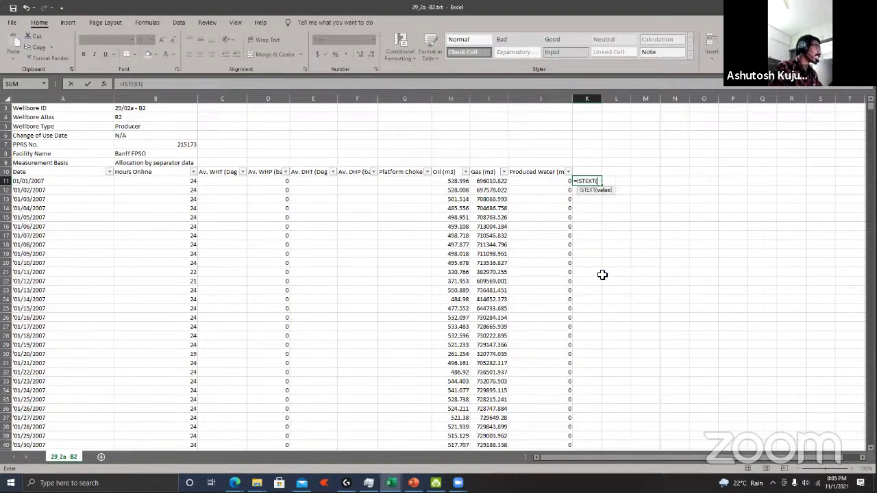
left_click(30, 181)
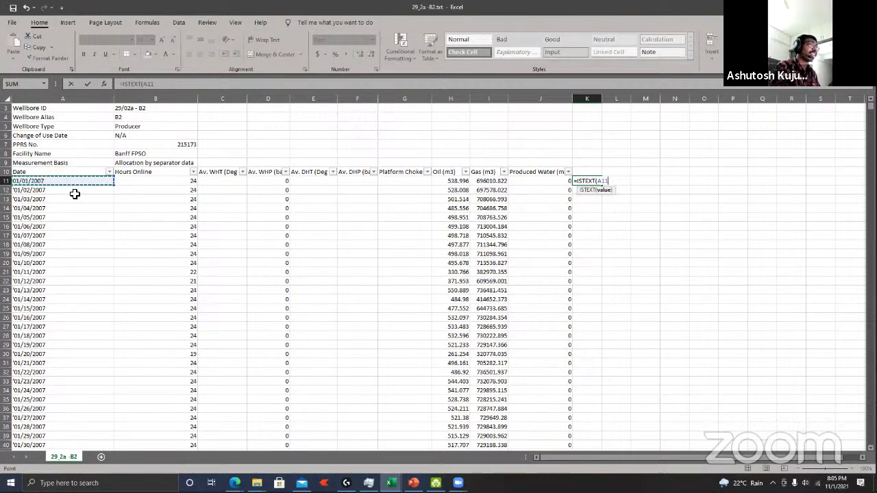
type(")")
key("ctrl+Return")
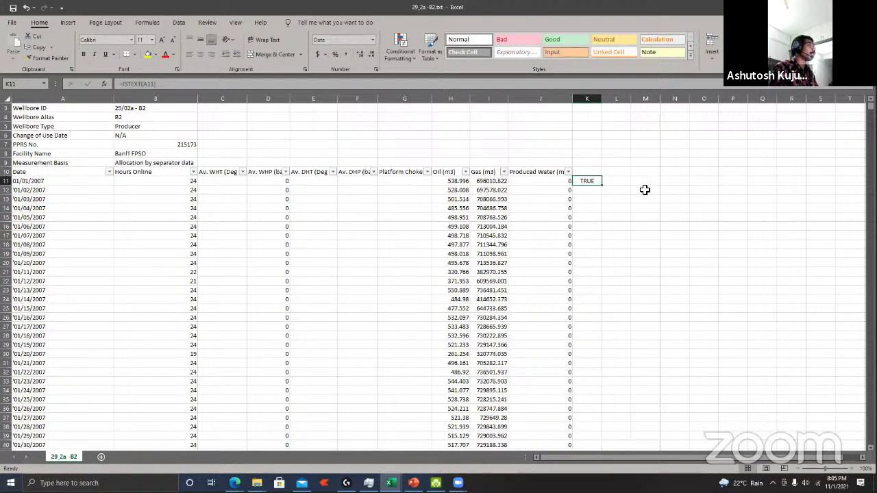
Step: Enter the date 11/1/2021 in L11
key("Right")
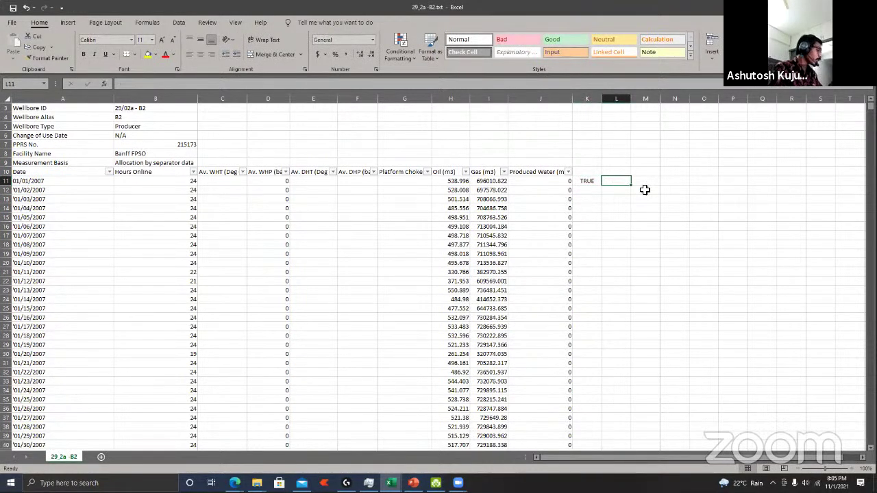
type("11/1/202")
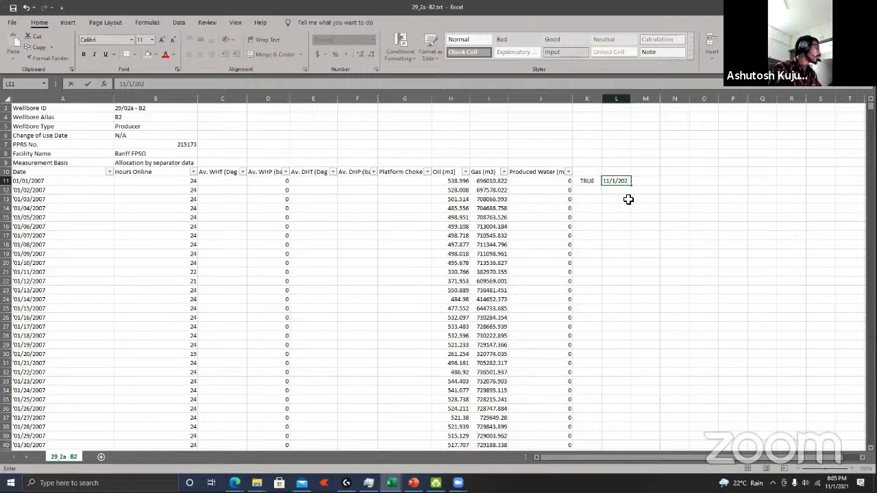
type("1")
key("Return")
Step: Enter =ISTEXT(L11) in M11, which returns FALSE for the real date
left_click(626, 183)
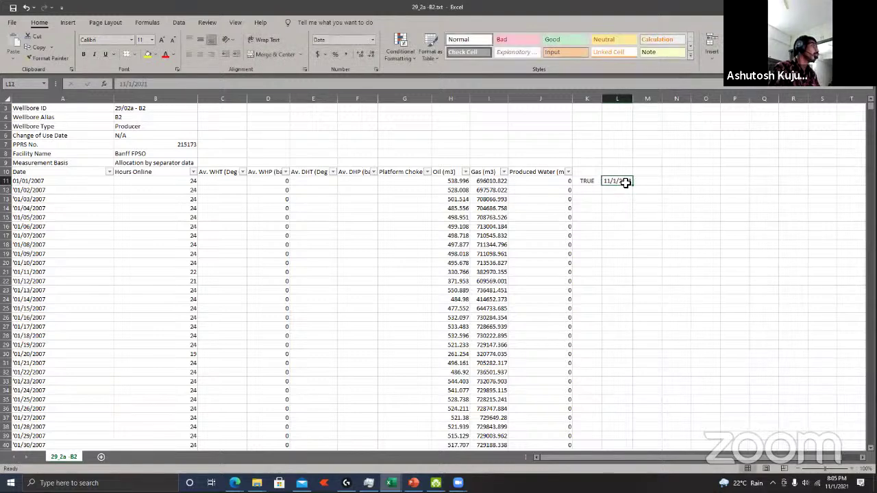
left_click(651, 182)
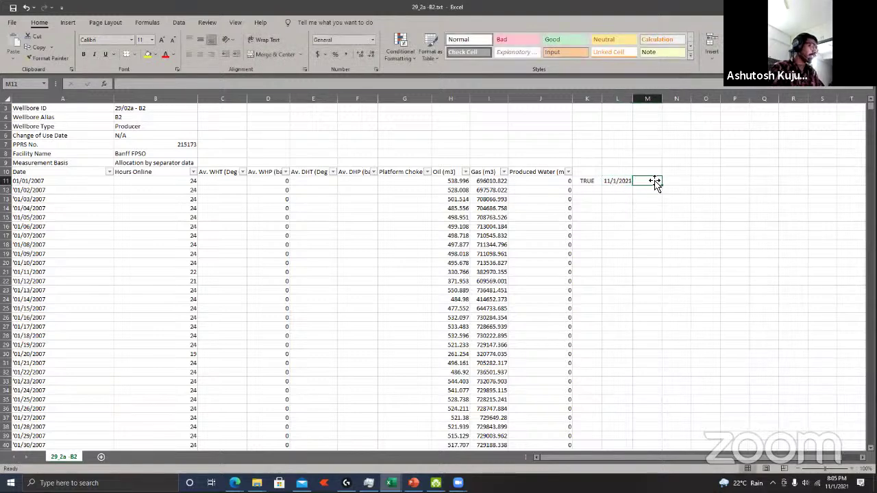
type("=is")
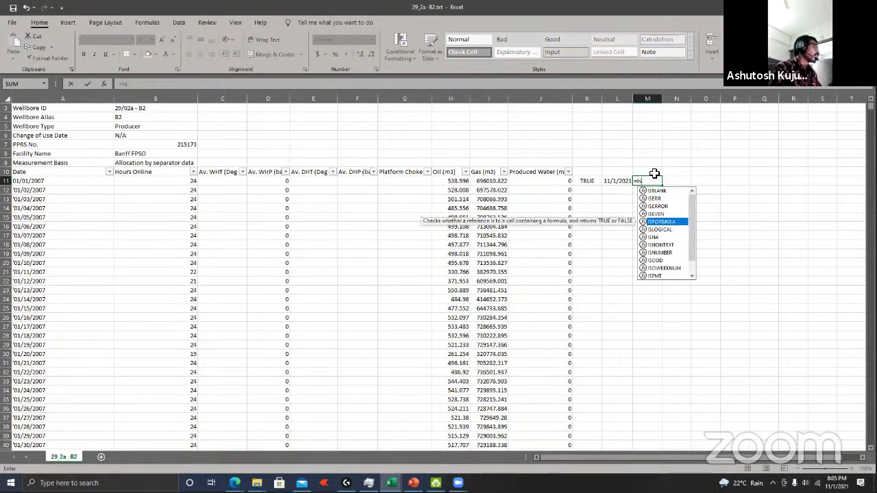
key("Down")
key("Down")
key("Down")
key("Down")
key("Down")
key("Down")
key("Down")
key("Down")
key("Down")
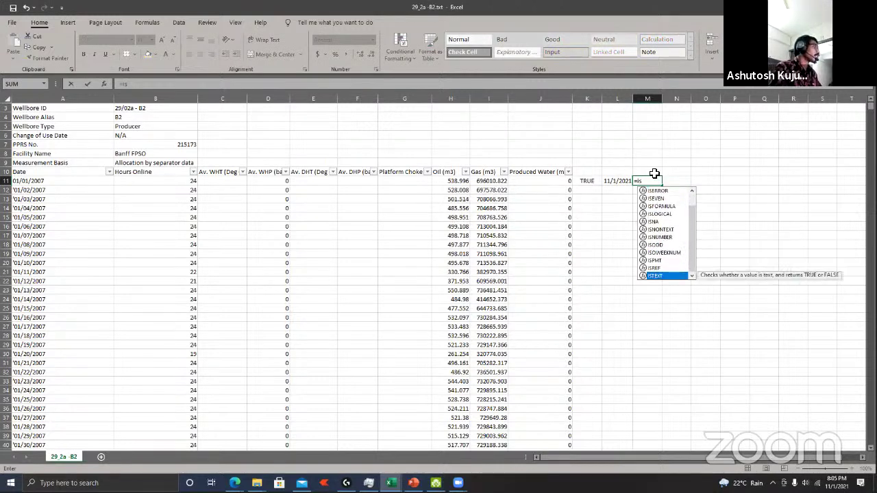
key("Tab")
key("Left")
key("Return")
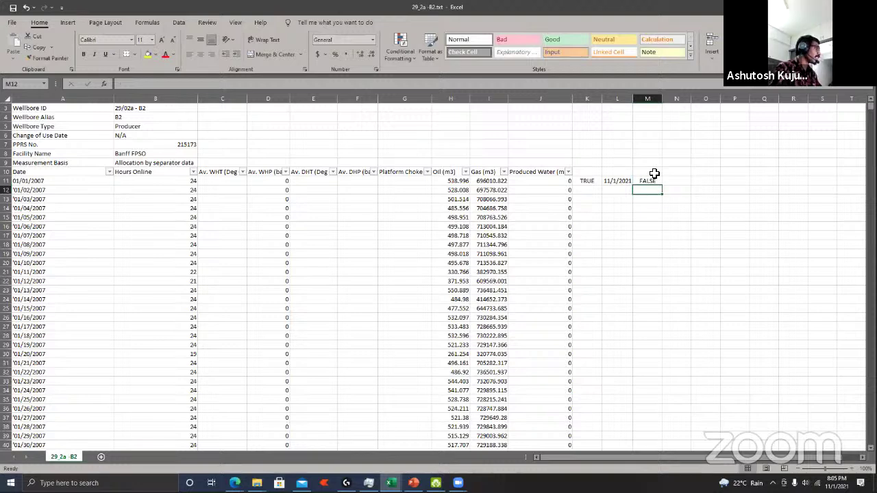
left_click(615, 181)
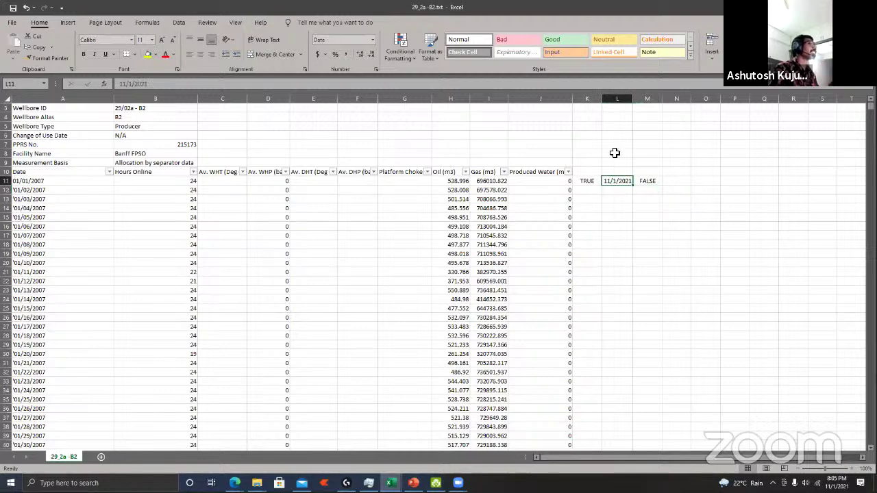
Step: Show L11 in Number format and change its value to 44501.50
left_click(372, 39)
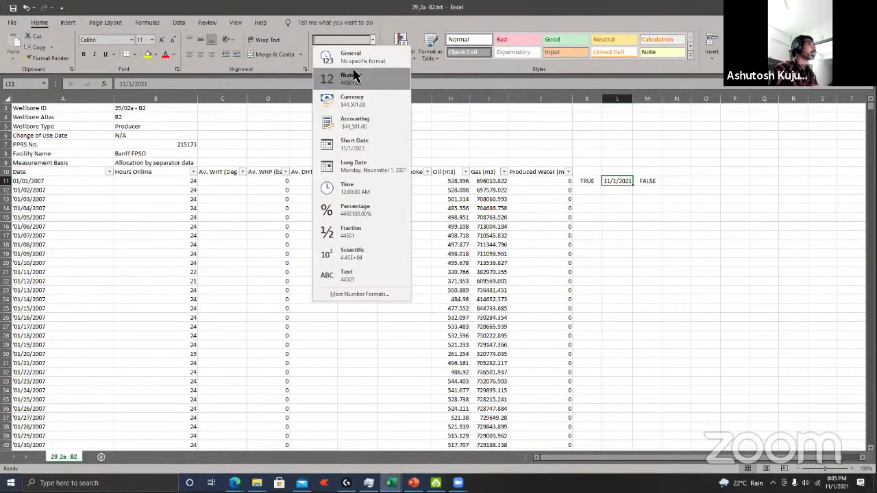
left_click(366, 78)
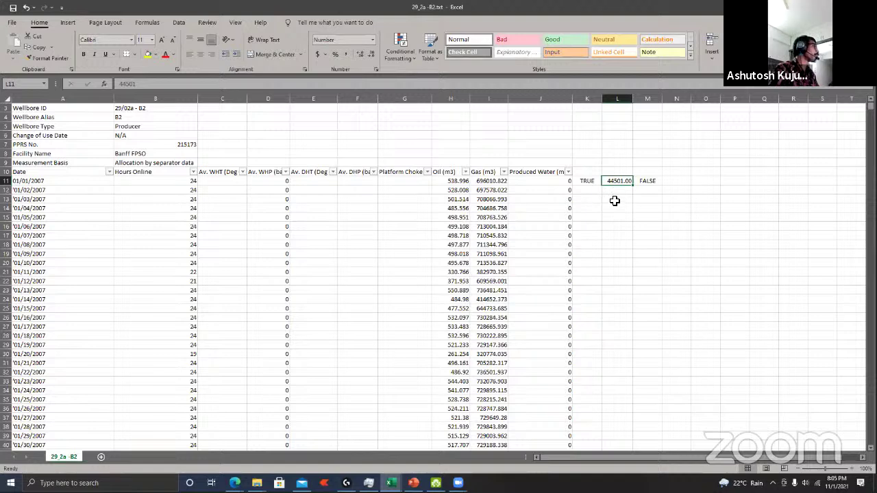
left_click(155, 88)
type(".")
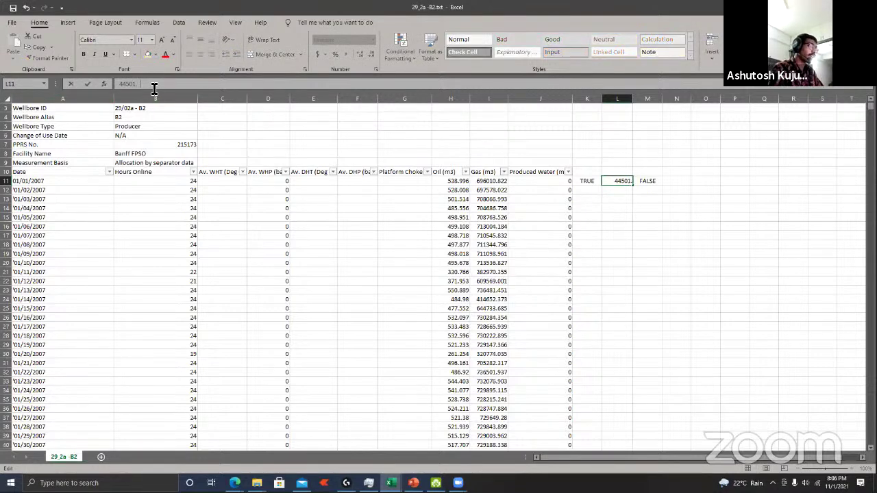
type("50")
key("Return")
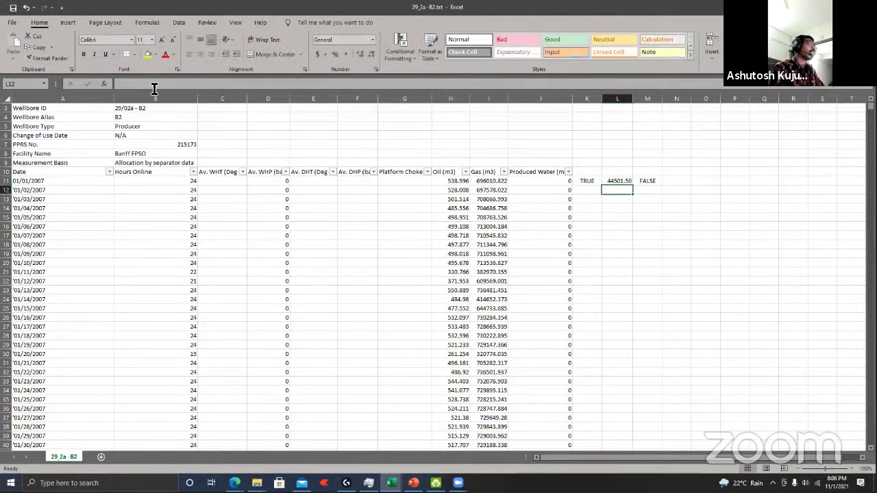
left_click(611, 183)
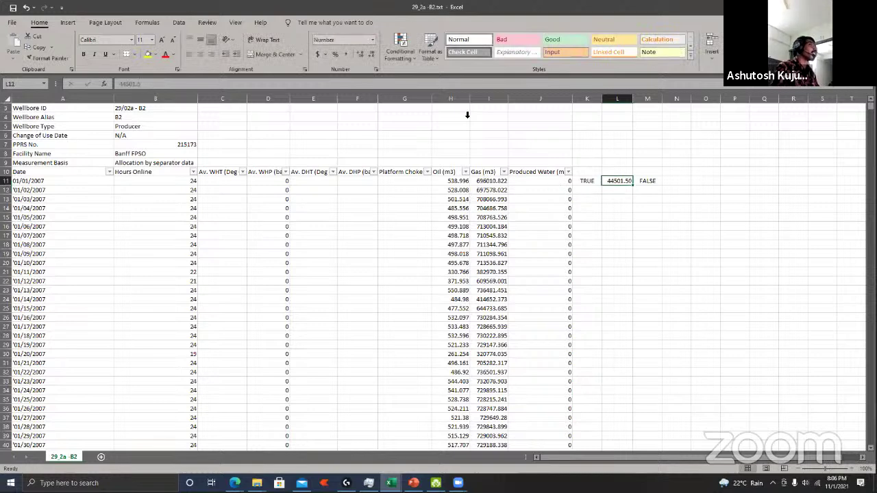
Step: Format L11 as Short Date, then as a date-with-time format in Format Cells
left_click(336, 41)
left_click(360, 142)
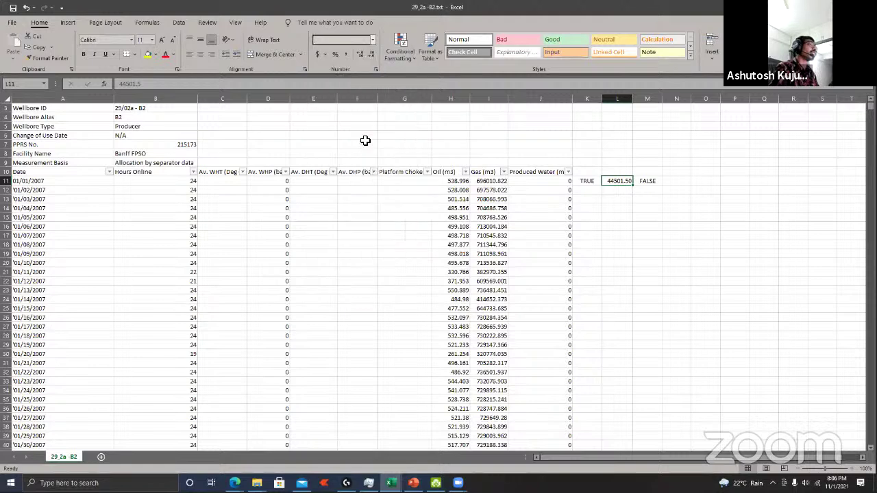
left_click(376, 69)
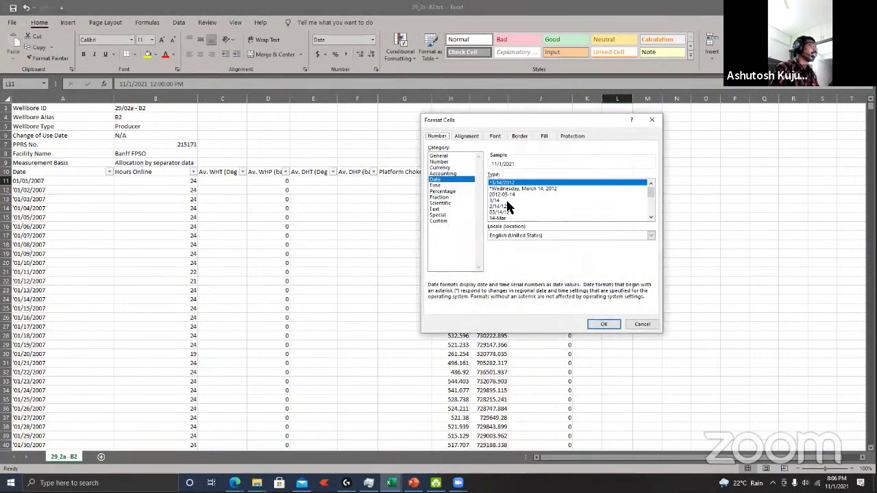
scroll(507, 205, "down", 4)
left_click(516, 195)
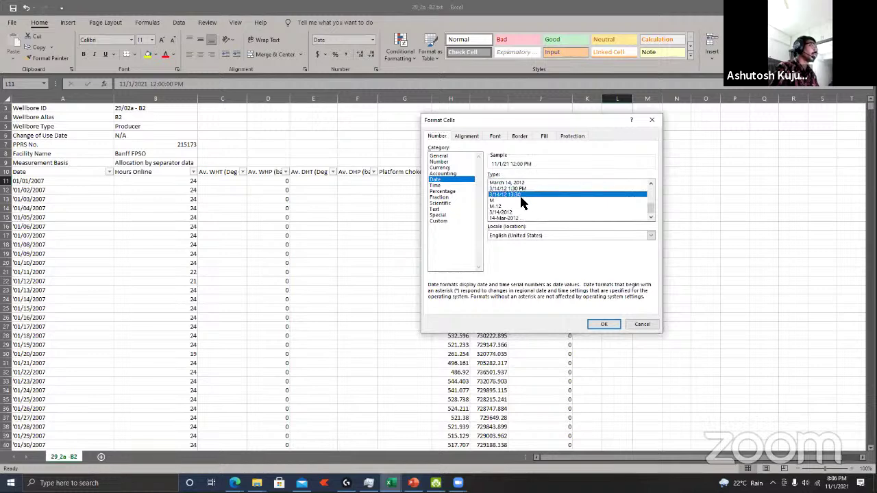
left_click(602, 325)
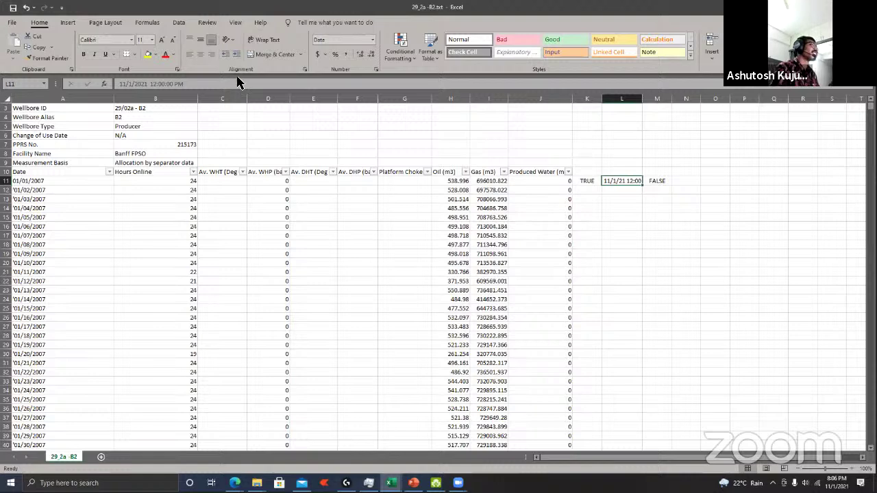
Step: Return L11 to Number format, inspect its value, and clear the test cells K11:M11
left_click(372, 39)
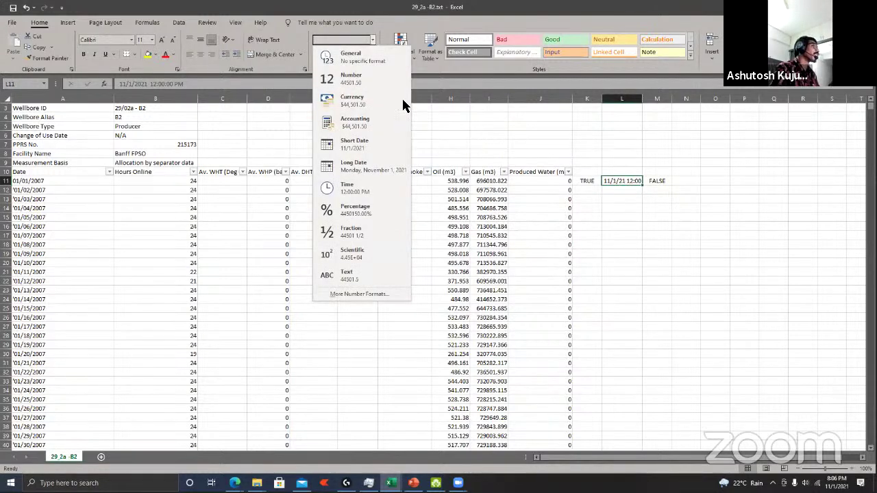
left_click(374, 81)
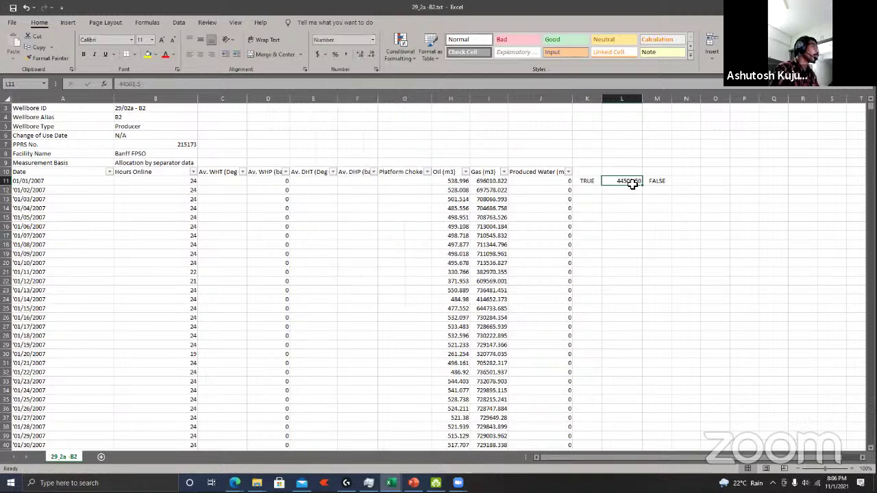
double_click(632, 182)
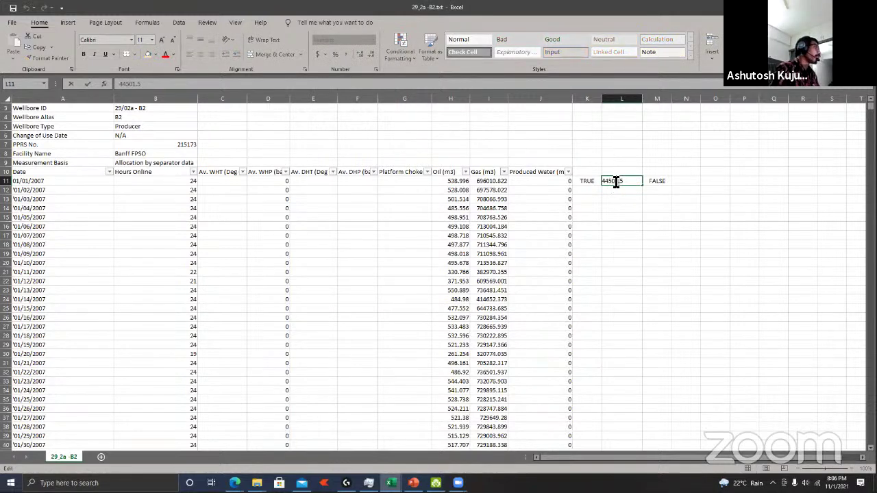
left_click(616, 182)
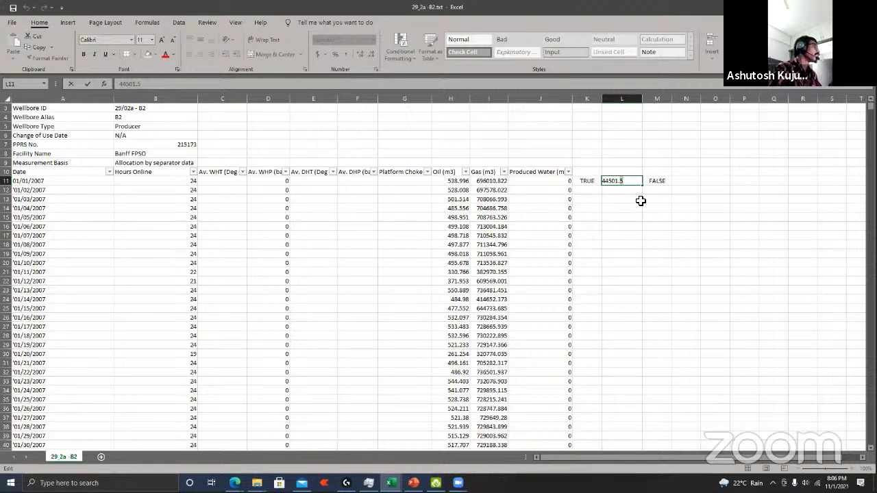
key("Escape")
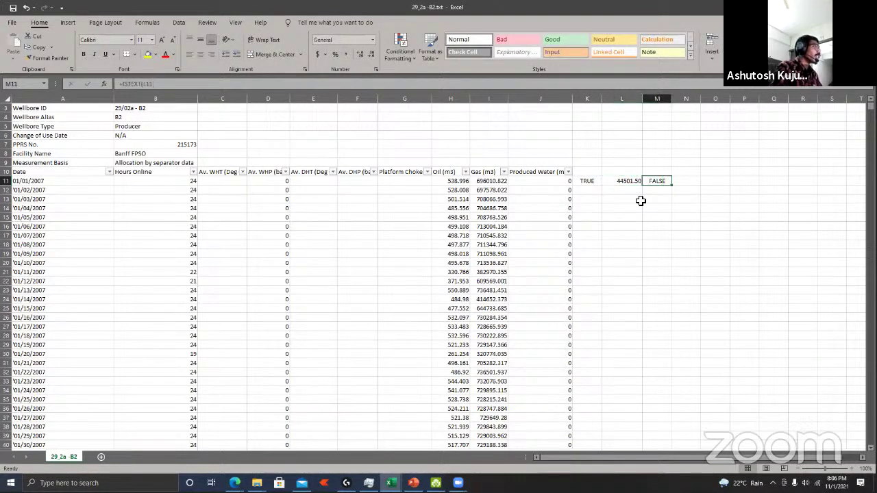
key("ctrl+z")
key("ctrl+z")
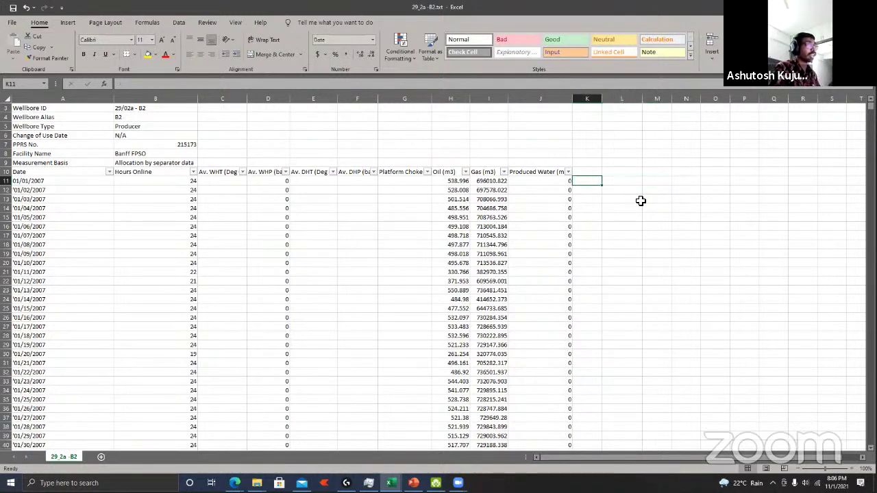
Step: Enter =TRIM(A11) in K11 and fill it down column K beside the date texts
left_click(44, 180)
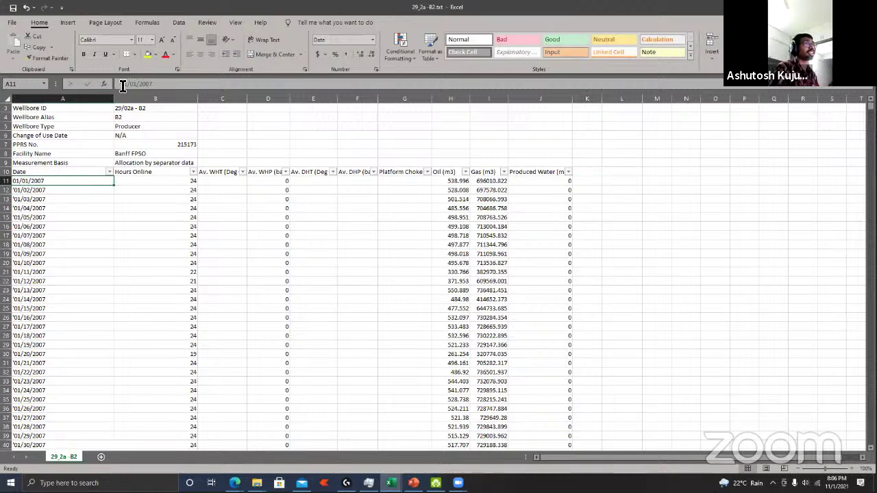
left_click(605, 182)
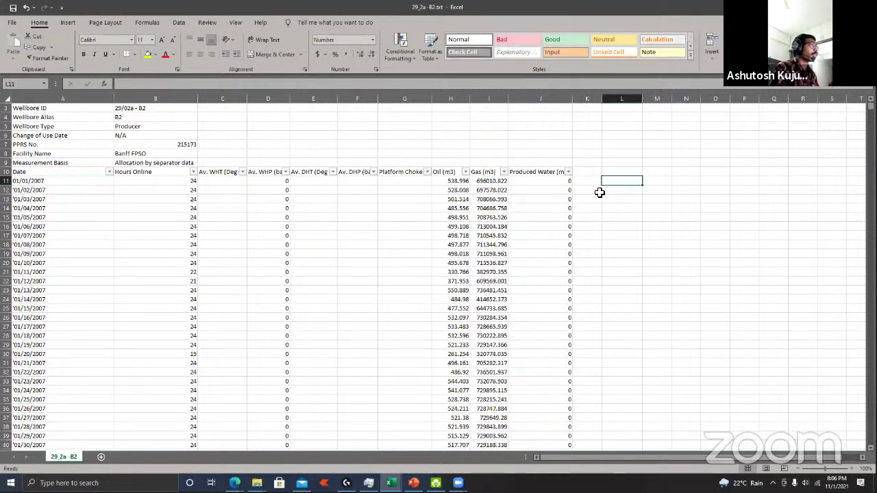
left_click(593, 181)
type("=")
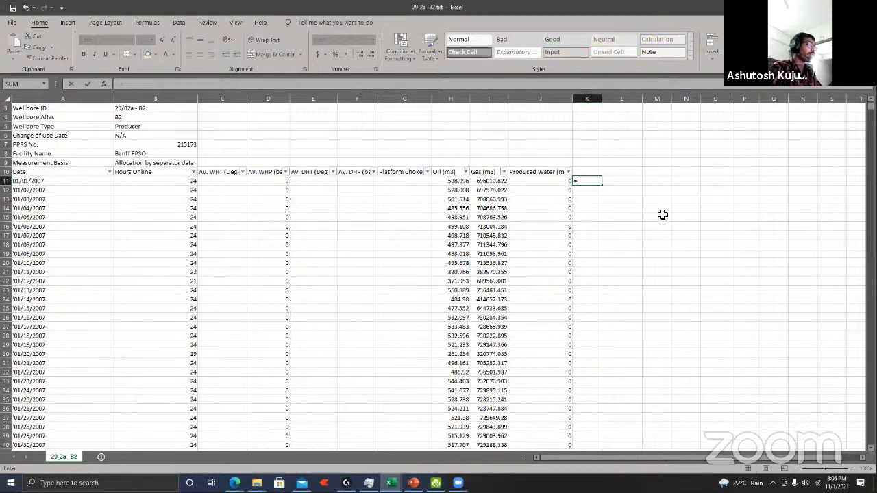
type("tim")
key("BackSpace")
key("BackSpace")
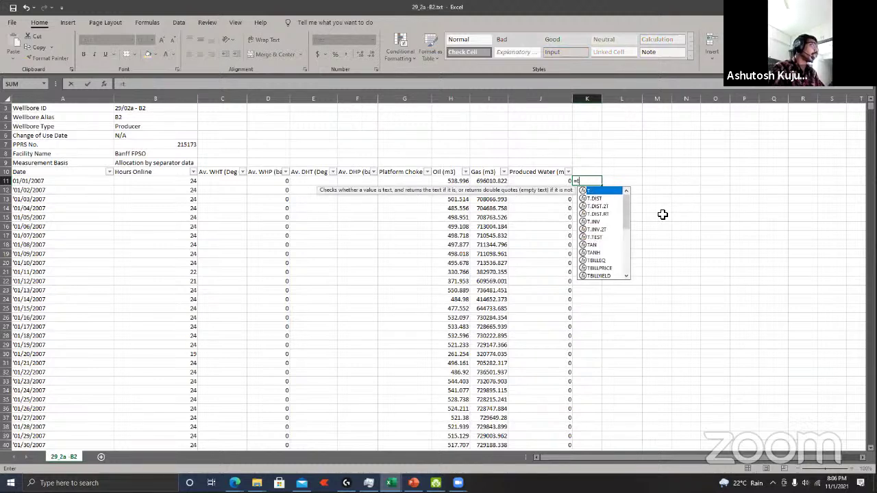
type("rim")
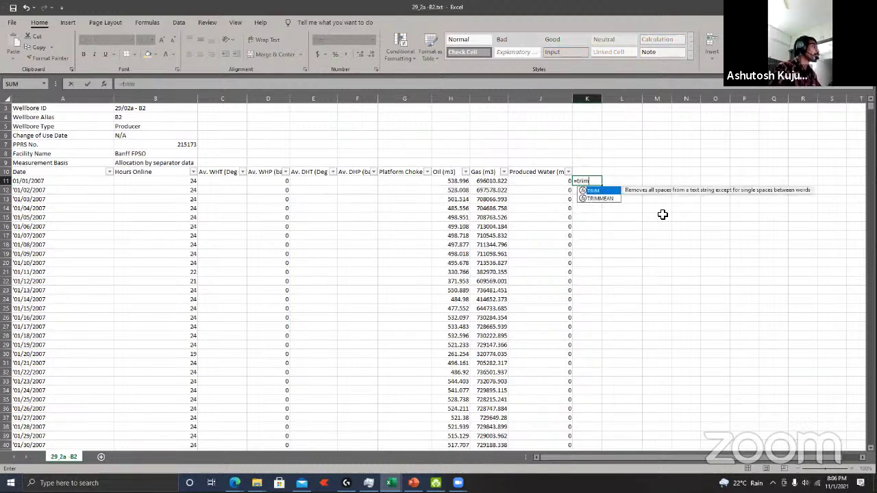
key("Tab")
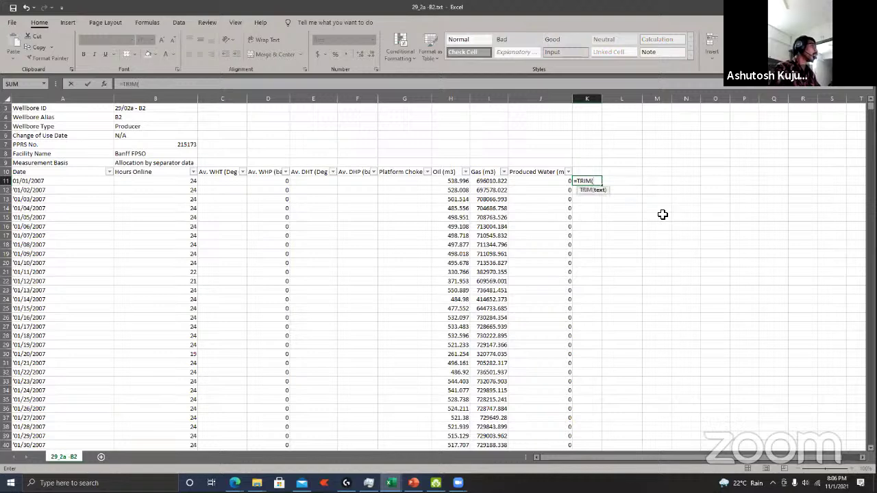
key("BackSpace")
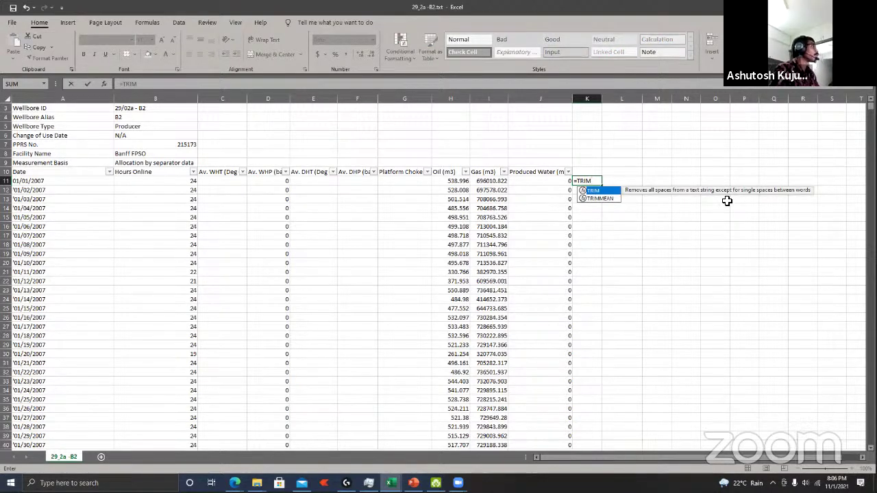
type("(")
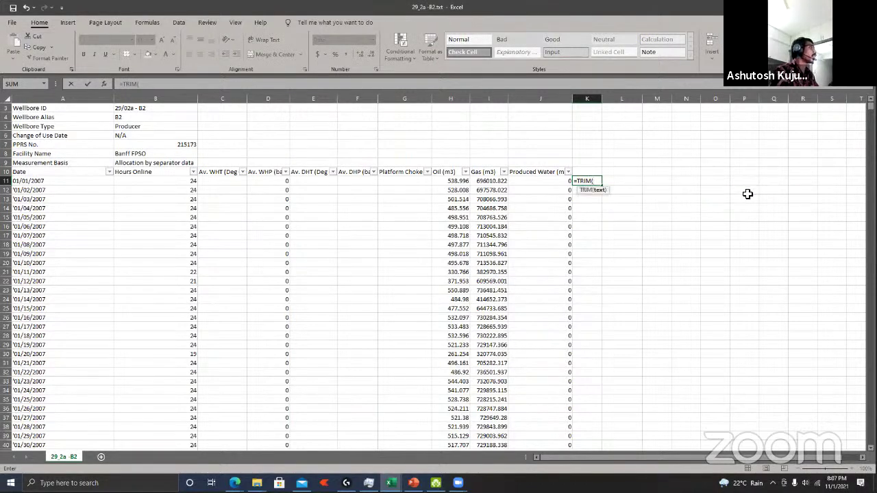
key("Left")
key("Left")
key("Left")
key("Left")
key("Left")
key("Left")
key("Left")
key("Left")
key("Left")
key("Left")
key("ctrl+Return")
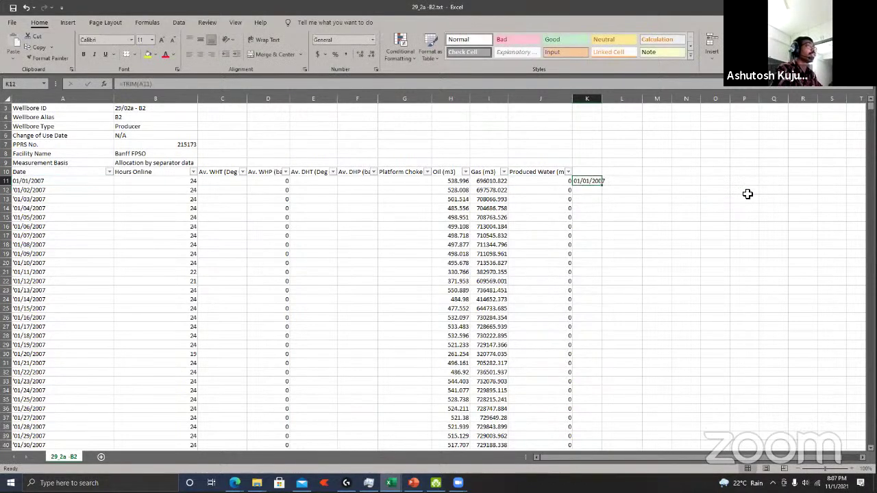
double_click(603, 185)
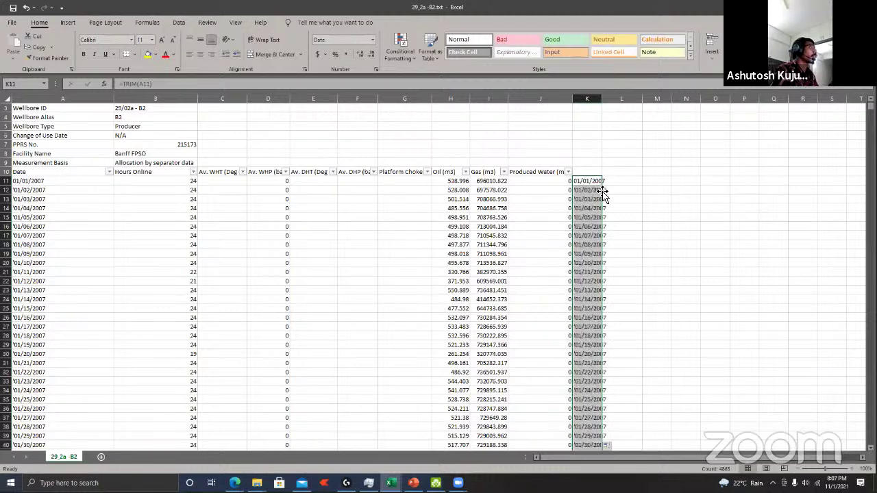
key("shift+BackSpace")
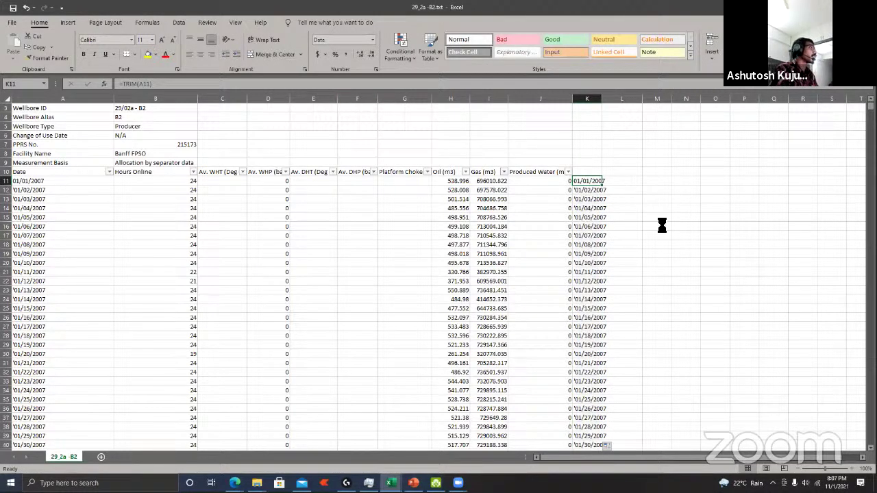
key("ctrl+c")
key("Right")
key("ctrl+v")
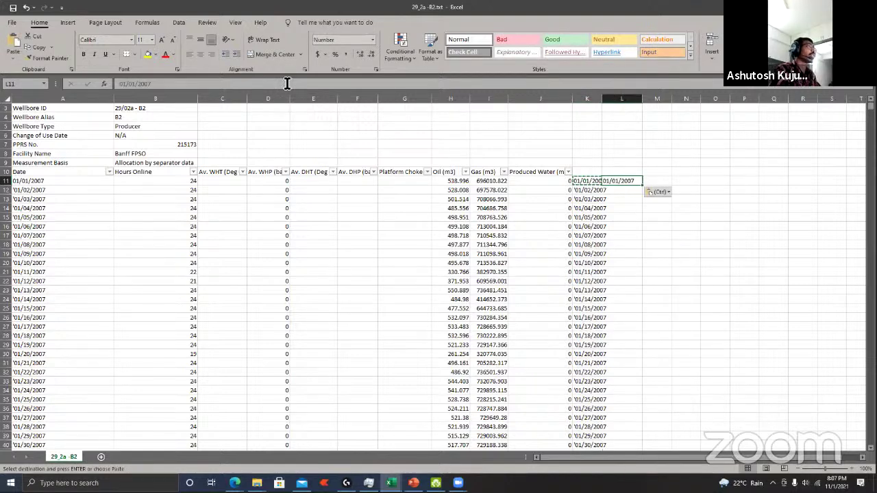
left_click(288, 82)
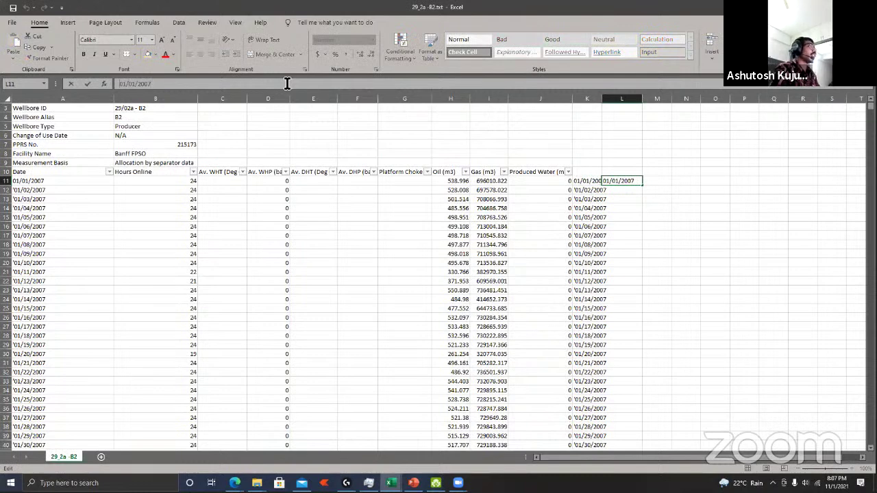
key("Escape")
key("Delete")
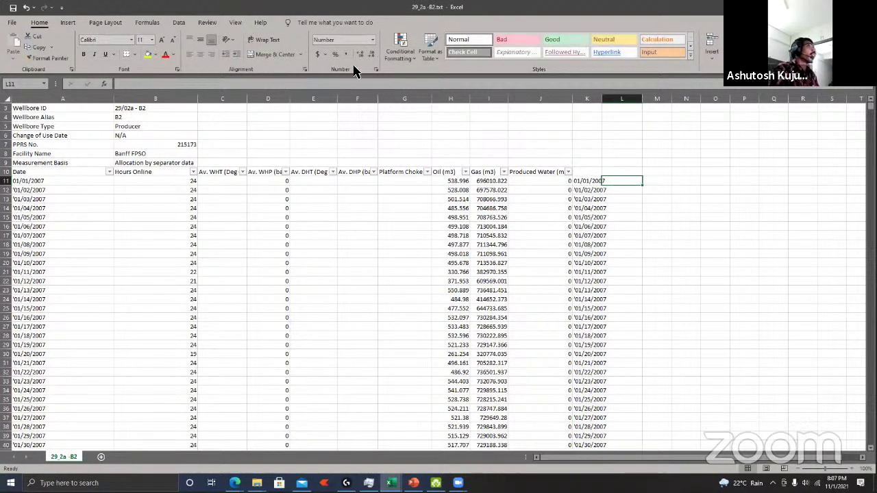
left_click(594, 181)
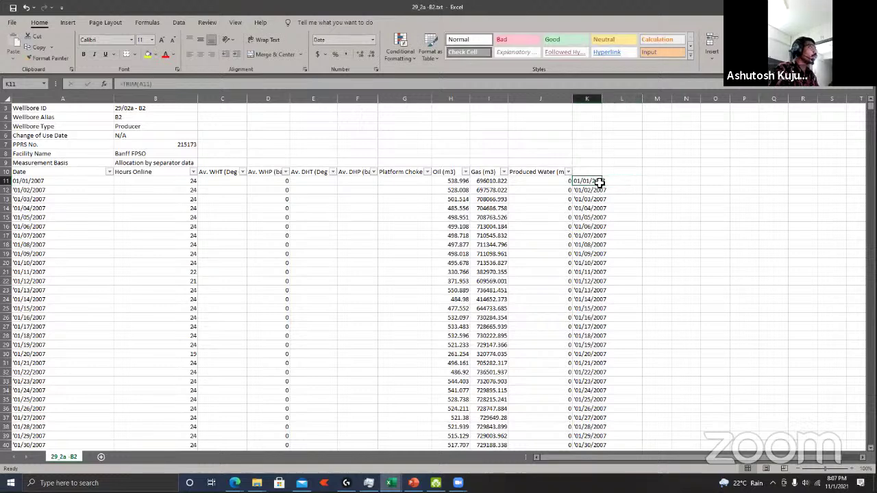
left_click(17, 182)
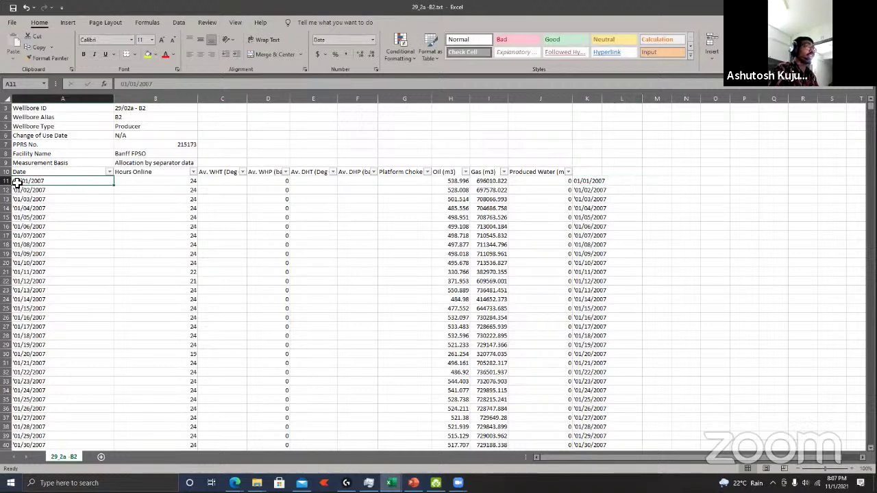
left_click(18, 194)
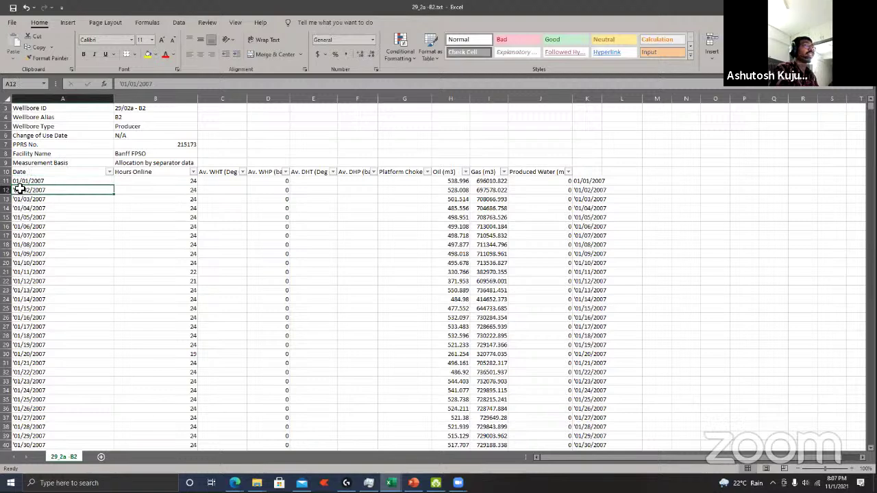
left_click(595, 182)
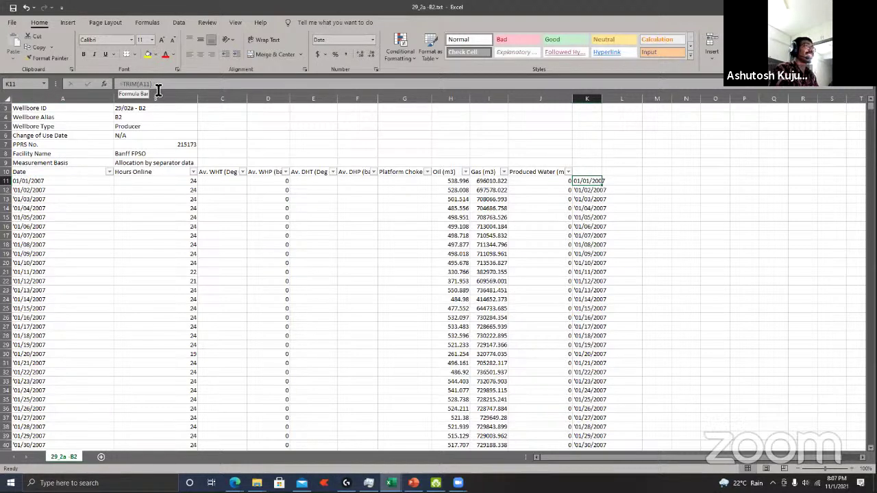
Step: Wrap TRIM(A11) in K11 inside RIGHT( and add a comma for the length argument
left_click(135, 86)
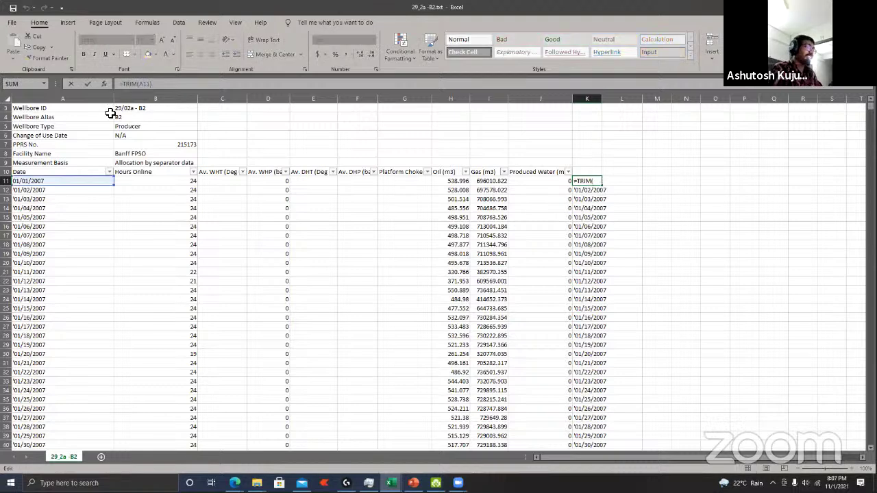
type("LEFT(")
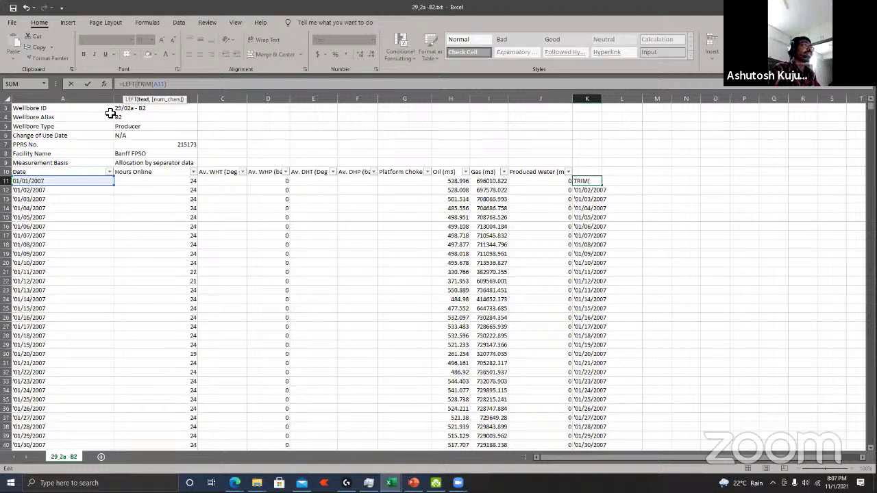
key("BackSpace")
key("BackSpace")
key("BackSpace")
key("BackSpace")
key("BackSpace")
type("RIGHT(")
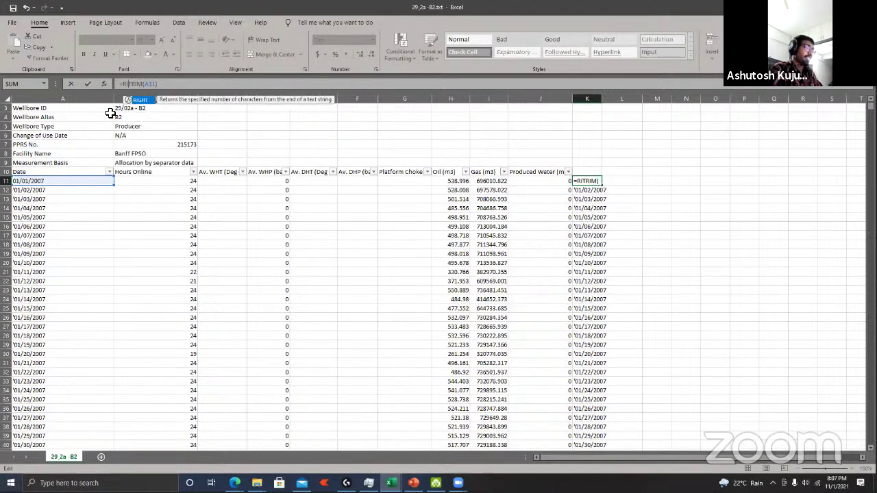
left_click(191, 85)
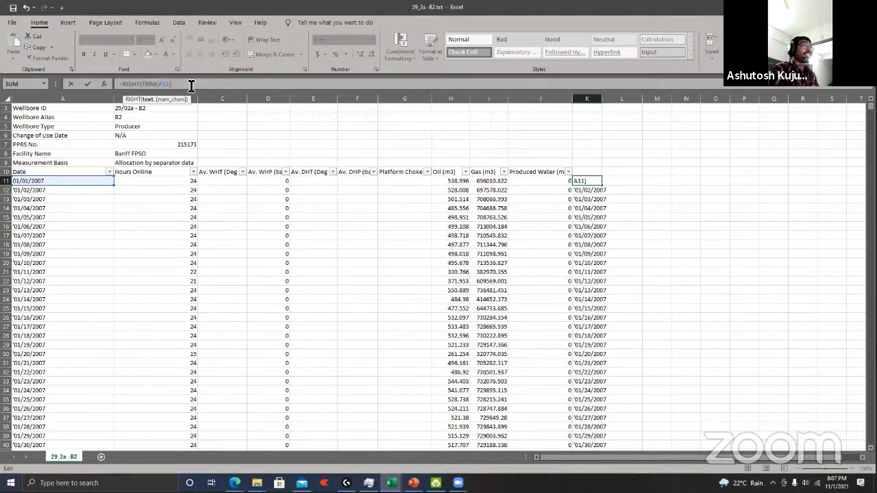
type(",")
Step: Complete the length argument as LEN(TRIM(A11)-1), commit K11 and recheck its formula
left_click_drag(173, 84, 142, 84)
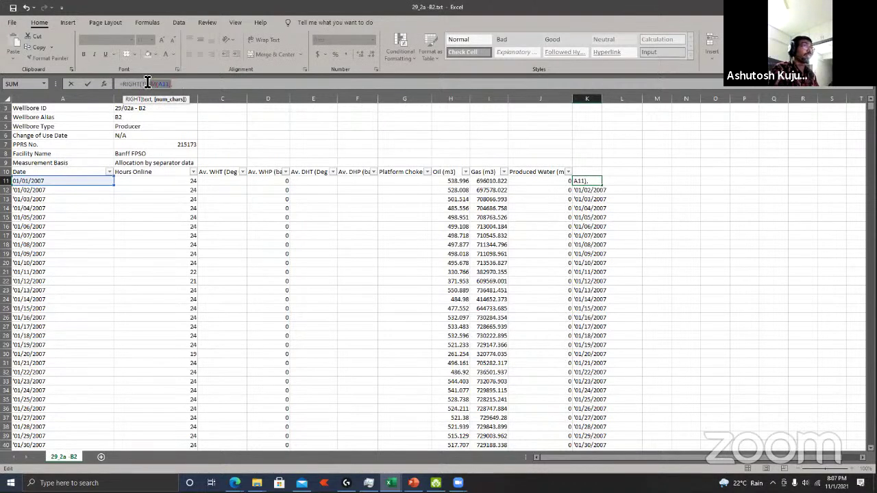
left_click(210, 87)
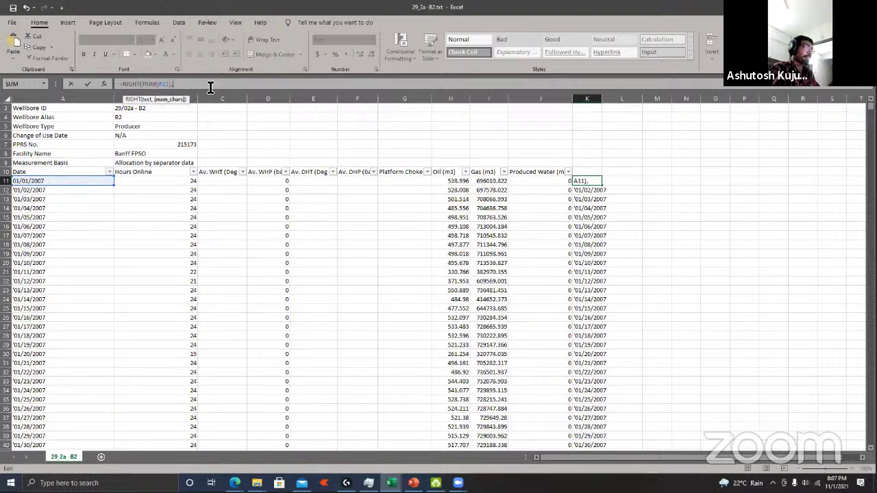
key("ctrl+v")
type("-1")
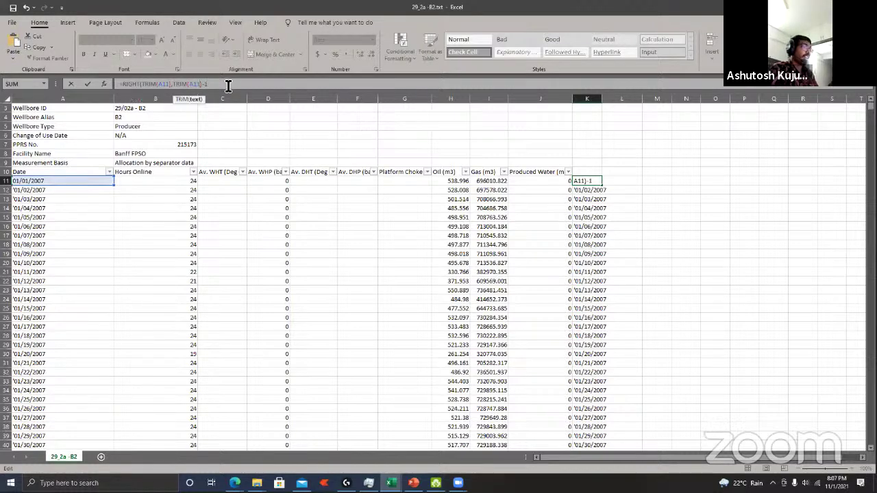
key("Left")
key("Left")
key("Left")
key("Left")
key("Left")
type("LEN(")
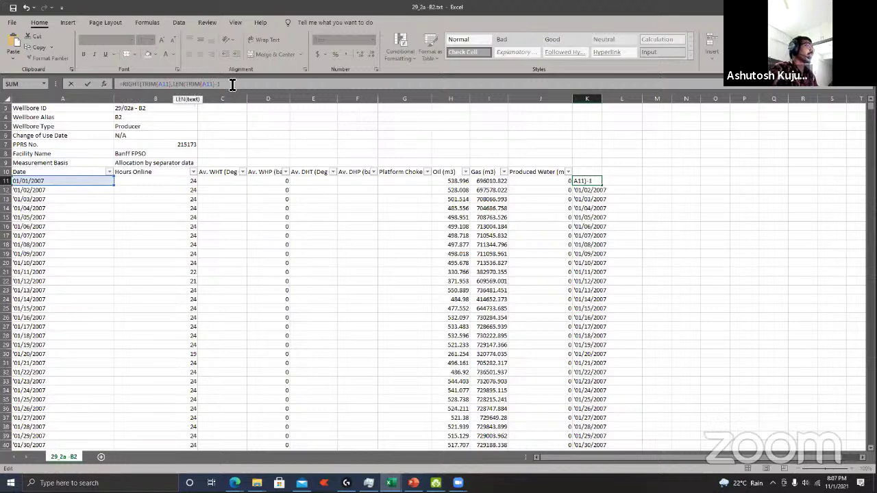
key("End")
type(")")
key("Return")
key("Up")
key("F2")
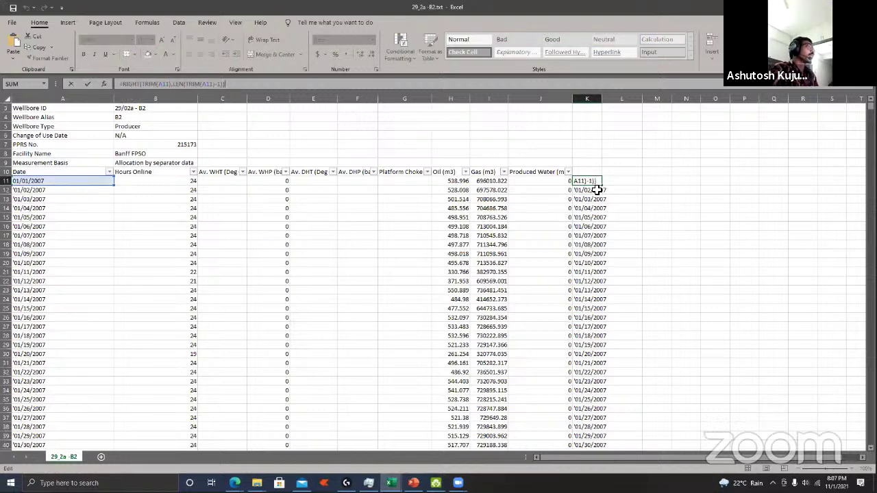
key("Escape")
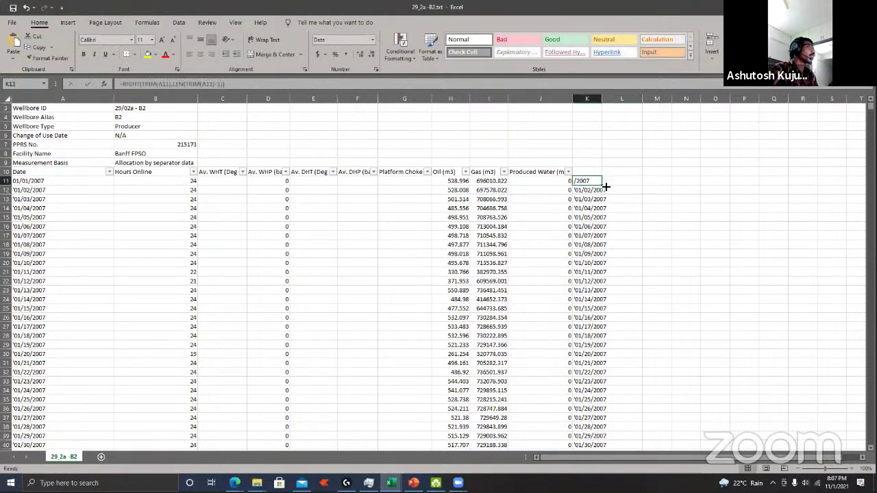
Step: Fill the RIGHT formula down column K and inspect the #VALUE! error in K12
double_click(602, 185)
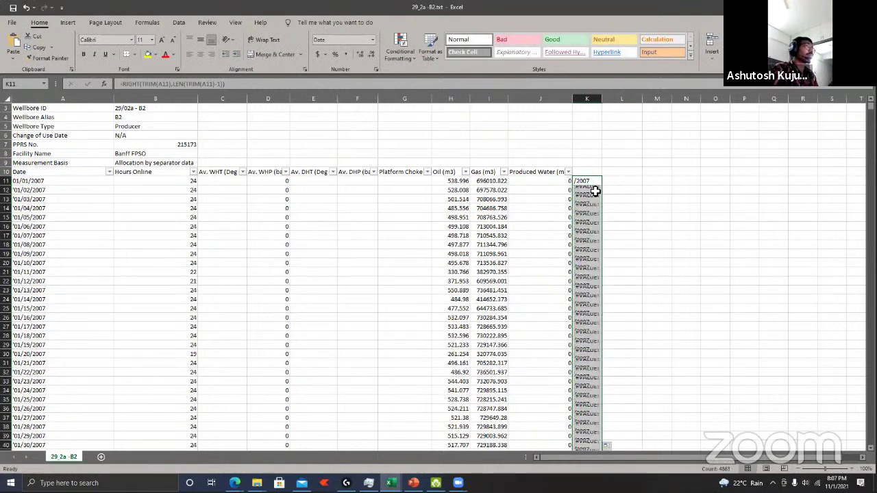
key("Up")
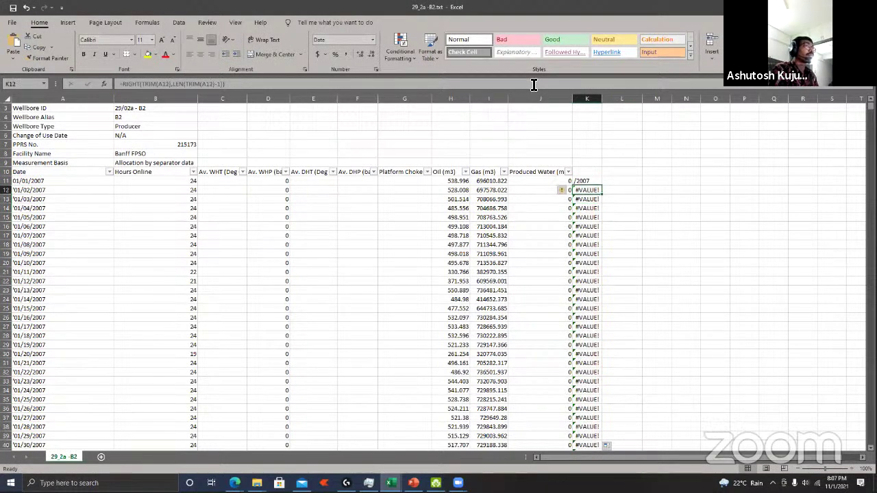
key("F2")
left_click(587, 181)
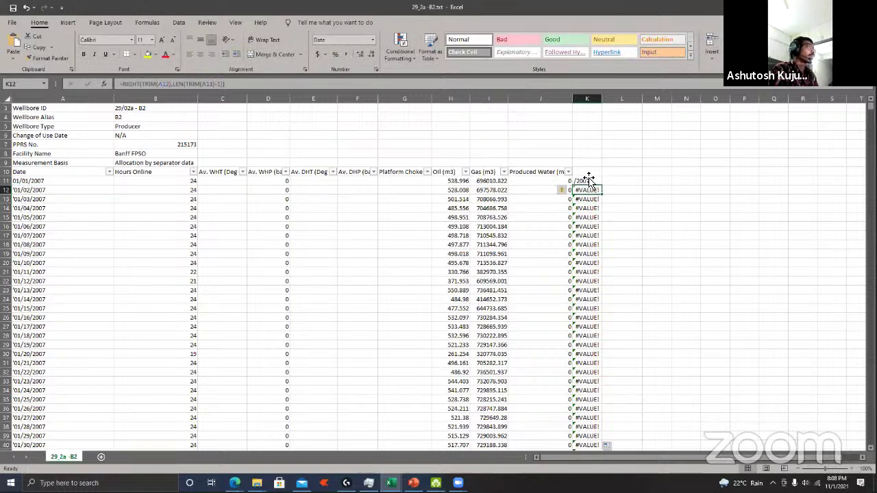
Step: Strip TRIM from both arguments of the K11 formula
left_click(157, 87)
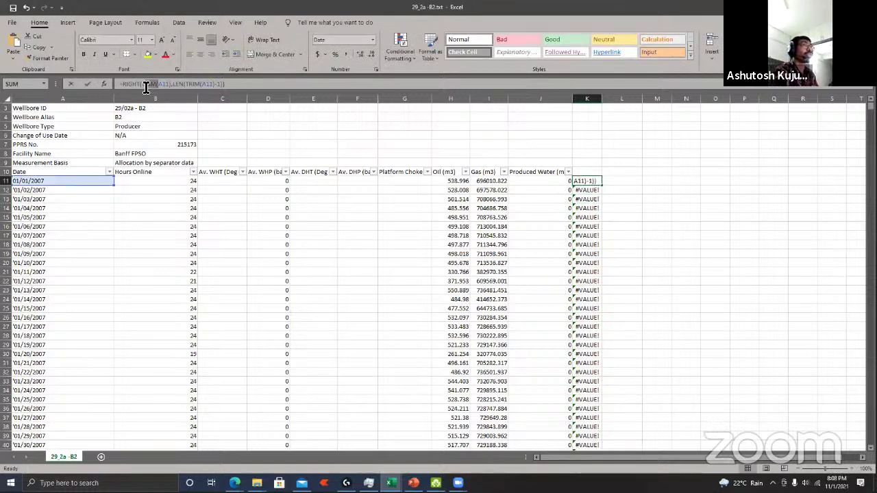
key("BackSpace")
key("BackSpace")
key("BackSpace")
key("BackSpace")
key("BackSpace")
key("Delete")
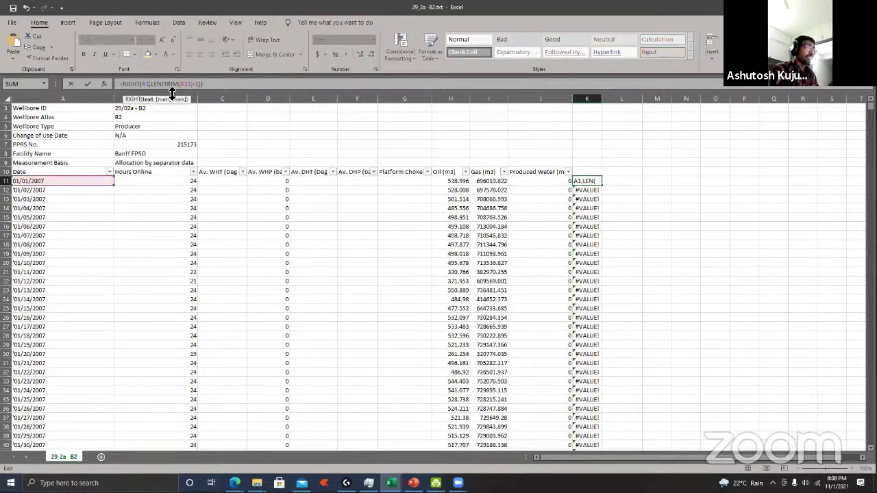
double_click(172, 84)
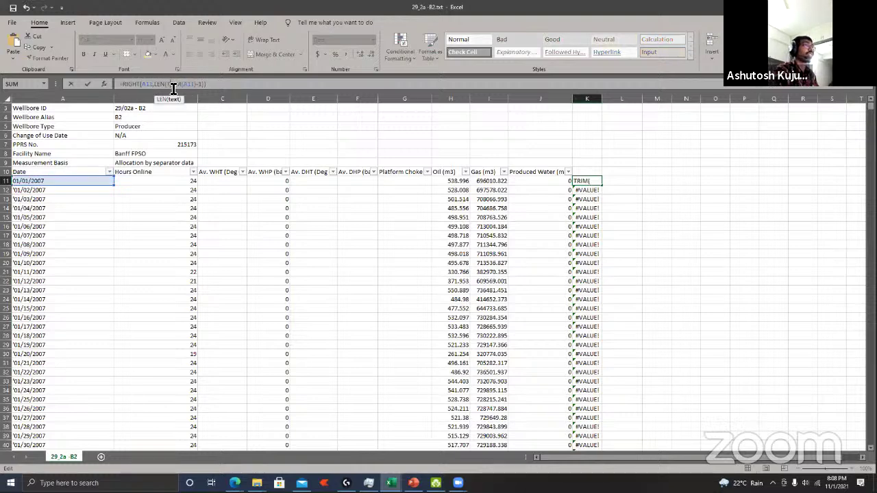
key("BackSpace")
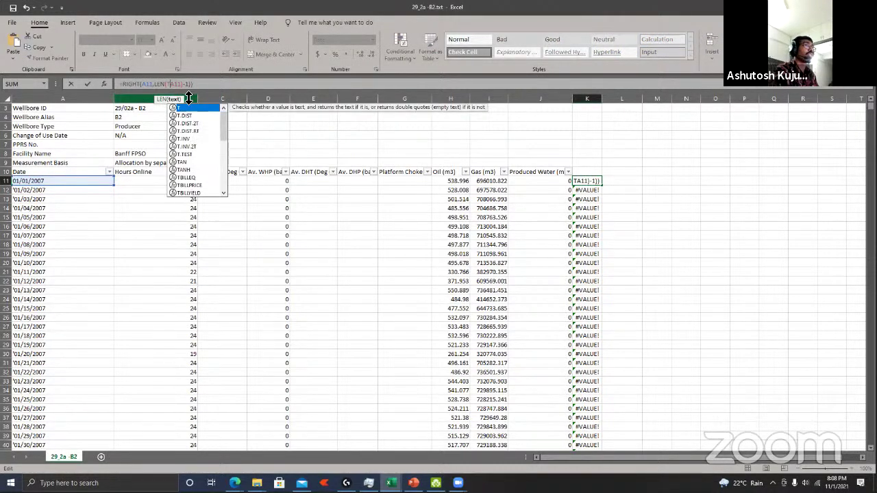
key("Delete")
left_click(212, 90)
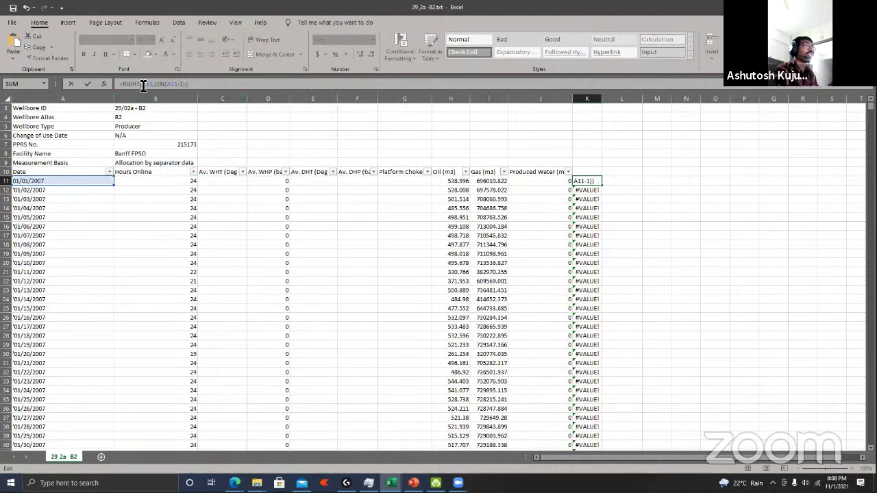
left_click(583, 180)
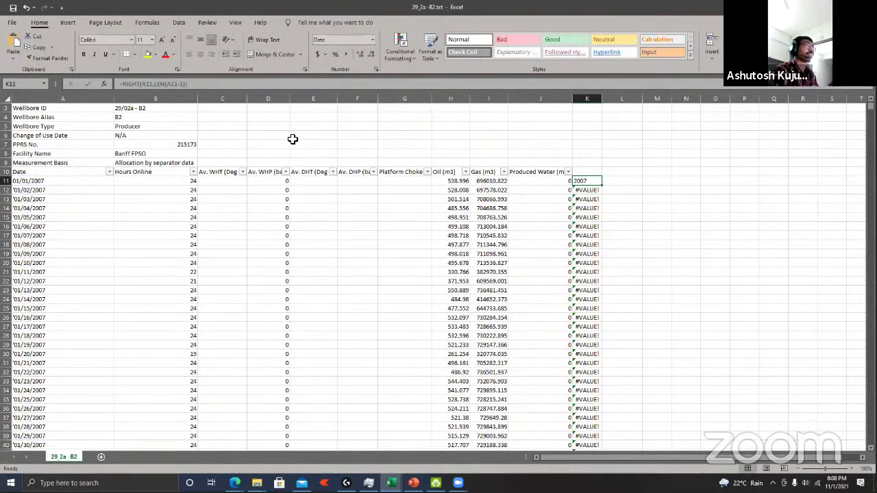
Step: Add -1 after A11 in the LEN argument and refill column K
left_click(180, 84)
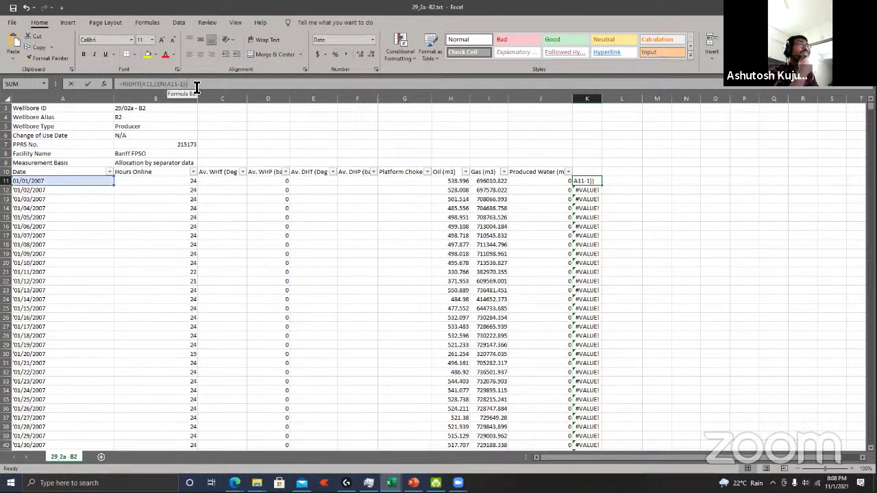
type("-1")
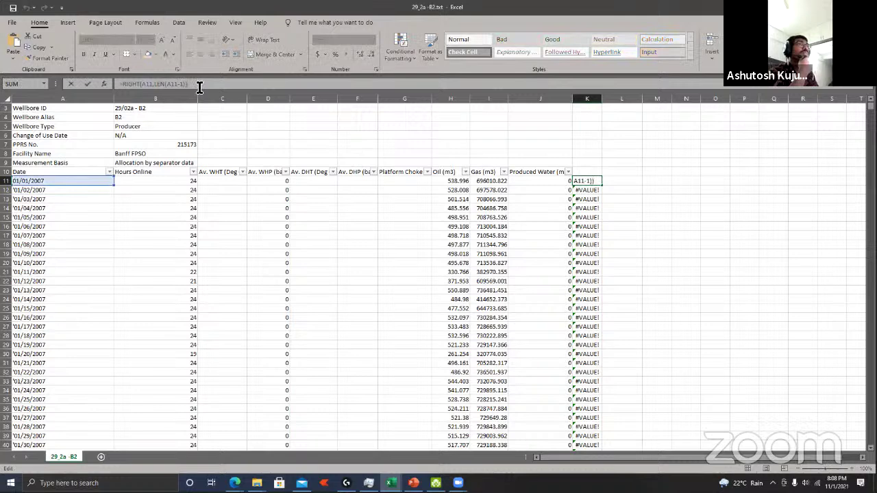
key("Return")
left_click(589, 181)
double_click(602, 185)
Step: Check K12's copied formula, then fix K11's parentheses to =RIGHT(A11,LEN(A11)-1)
left_click(592, 192)
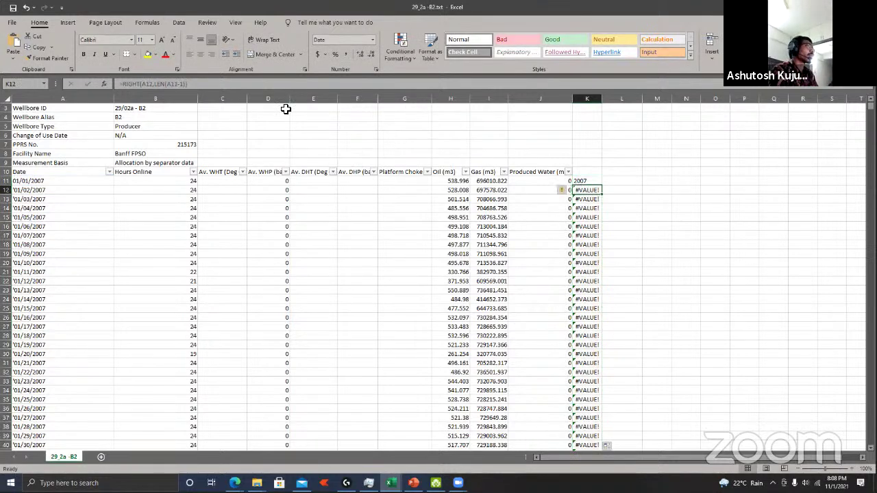
left_click(249, 85)
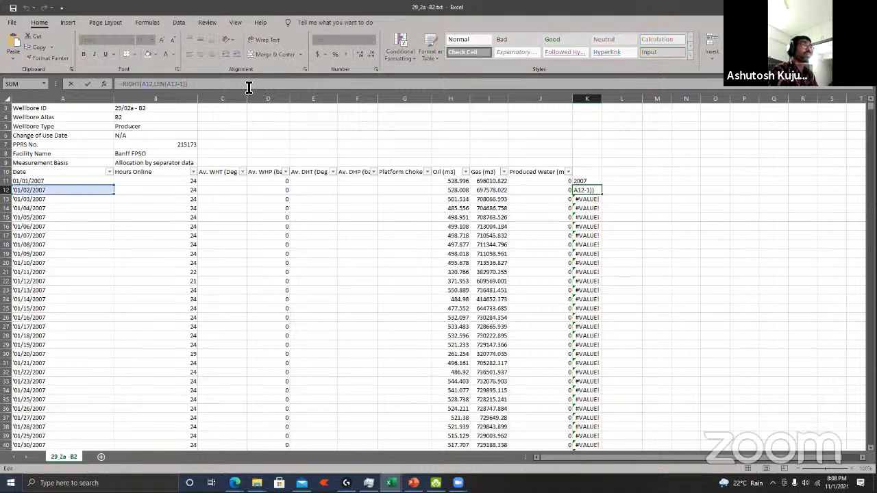
key("Escape")
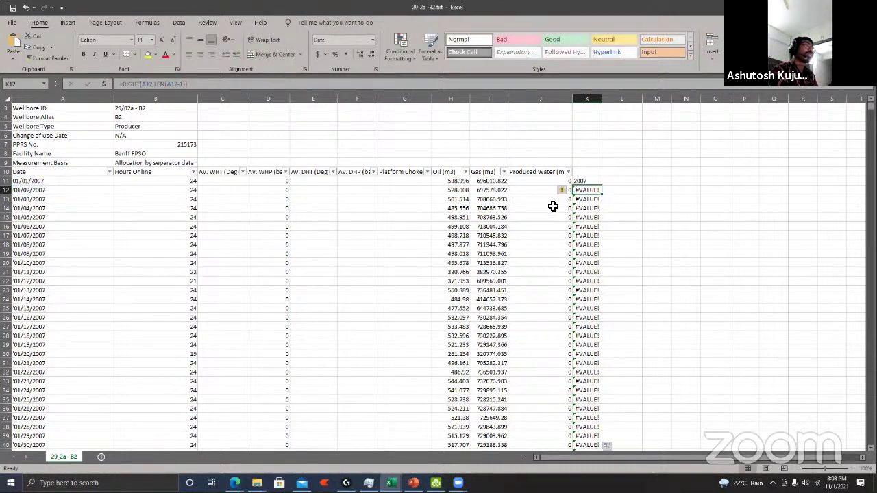
left_click(582, 182)
left_click(184, 85)
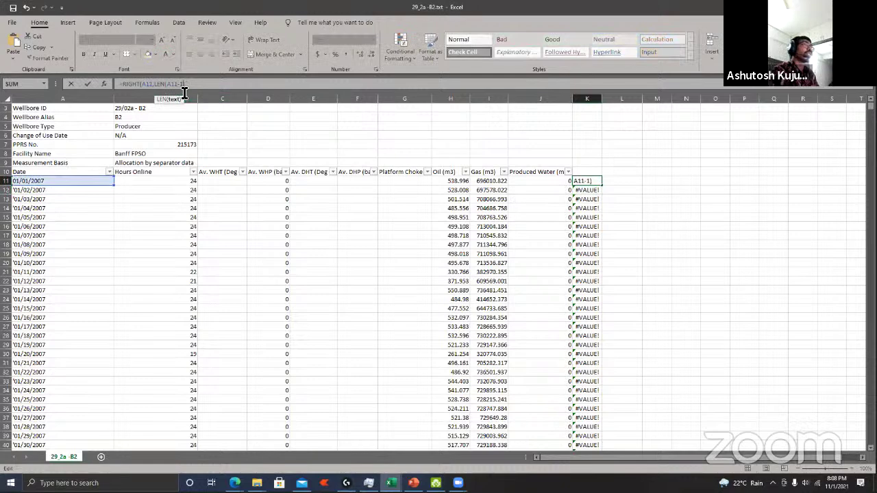
key("BackSpace")
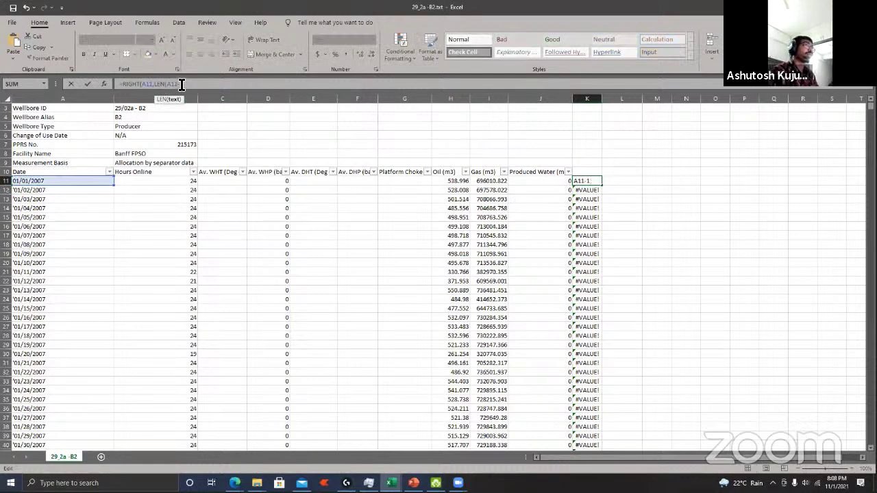
left_click(178, 84)
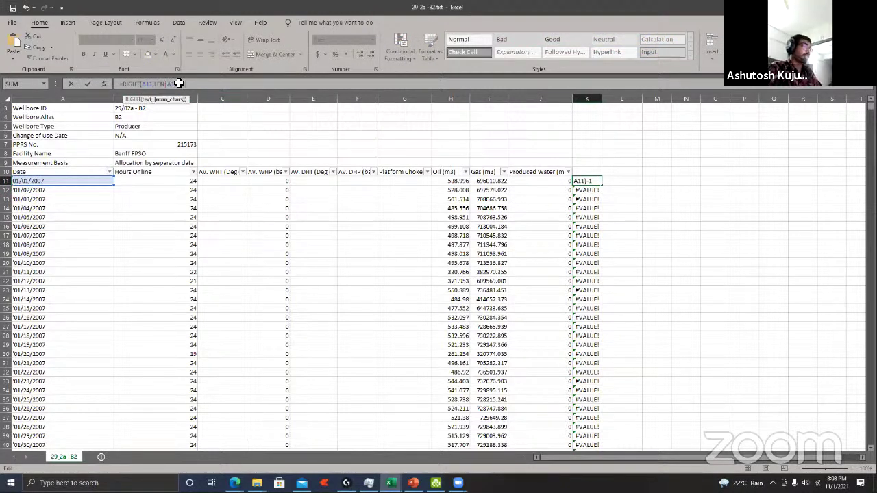
key("ctrl+Return")
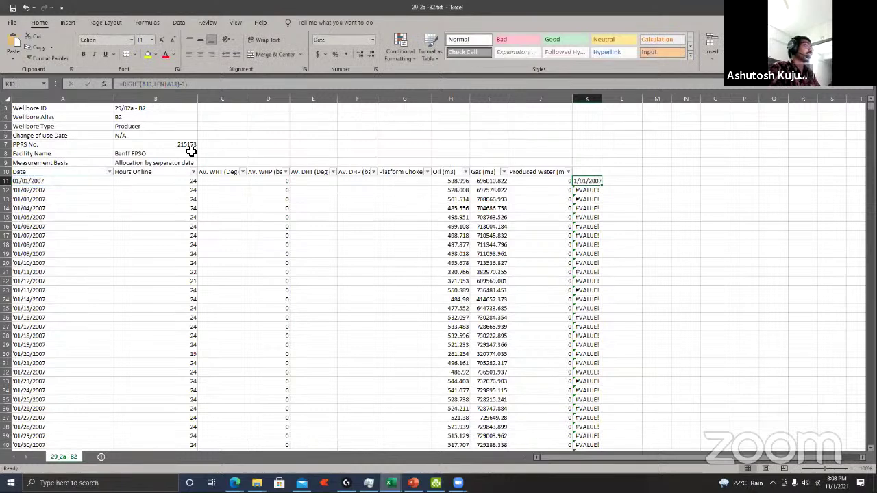
double_click(602, 186)
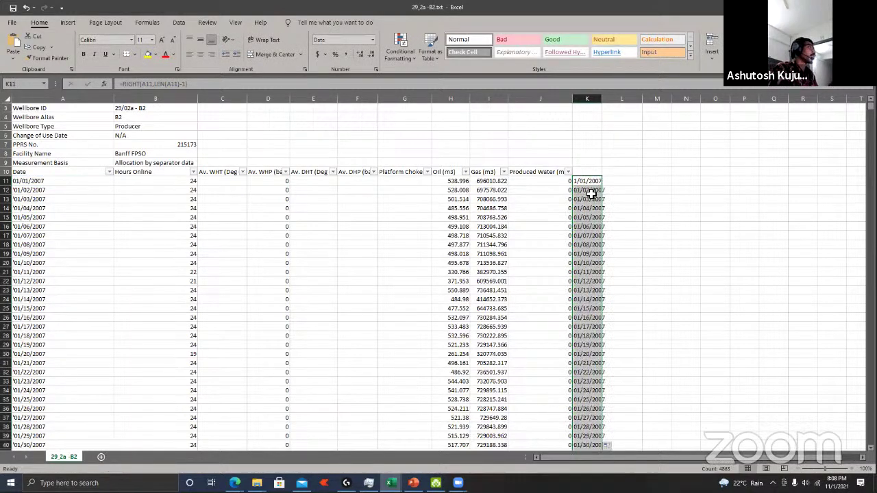
left_click(587, 199)
key("Up")
key("Up")
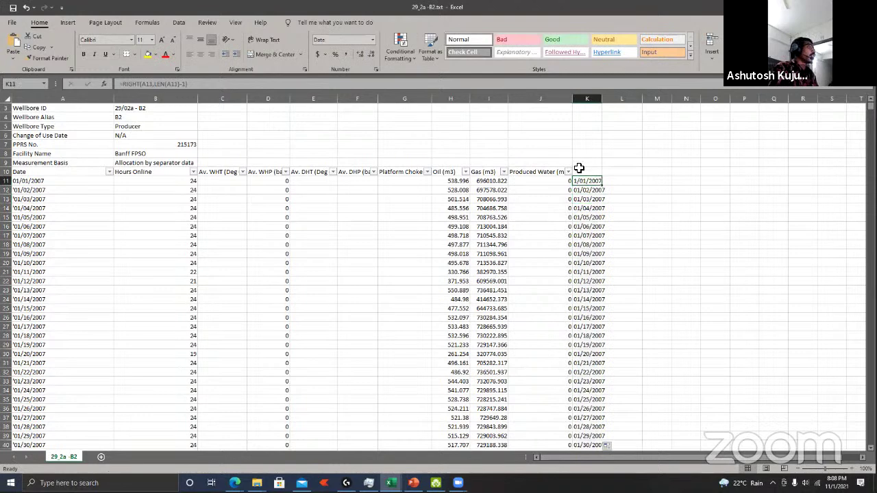
left_click(177, 83)
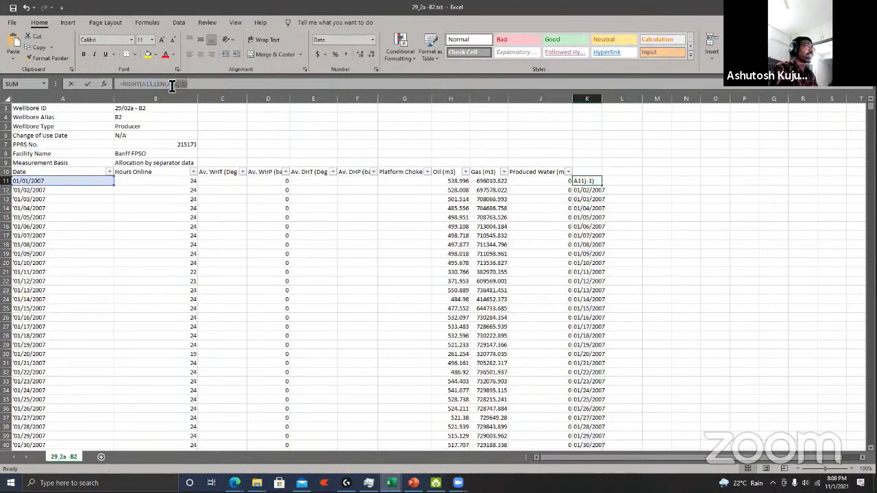
double_click(132, 85)
left_click(134, 92)
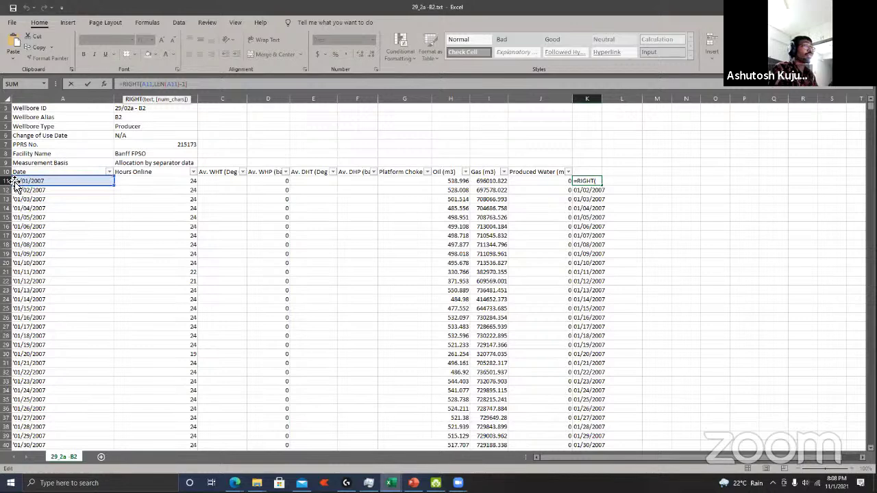
double_click(171, 84)
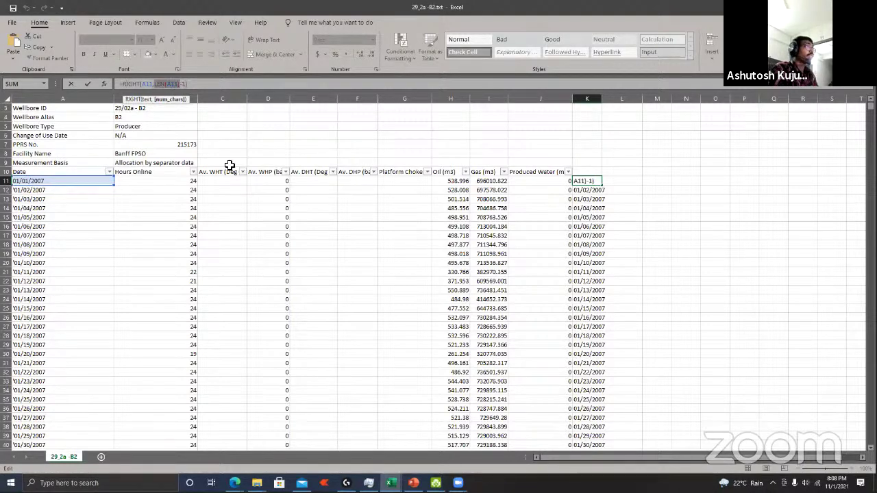
key("Return")
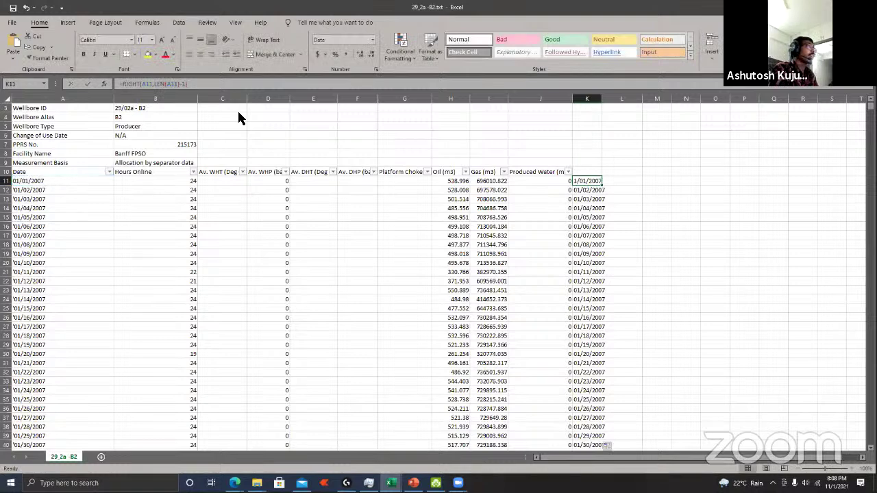
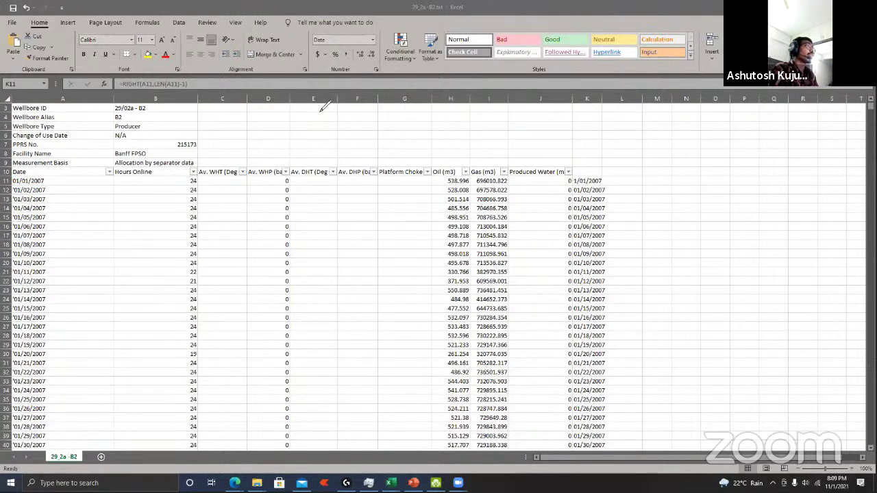
Step: Wrap K11's date-extraction formula in TRIM: =TRIM(RIGHT(A11,LEN(A11)-1))
double_click(597, 183)
left_click(596, 190)
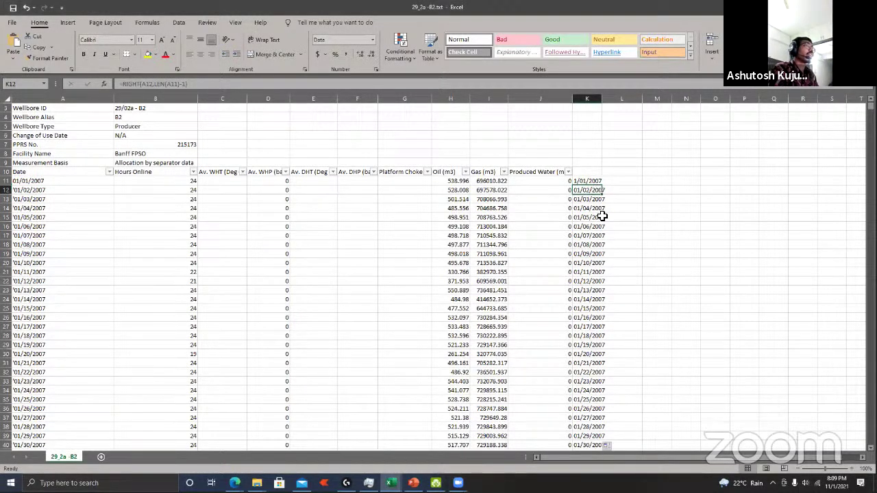
left_click(598, 182)
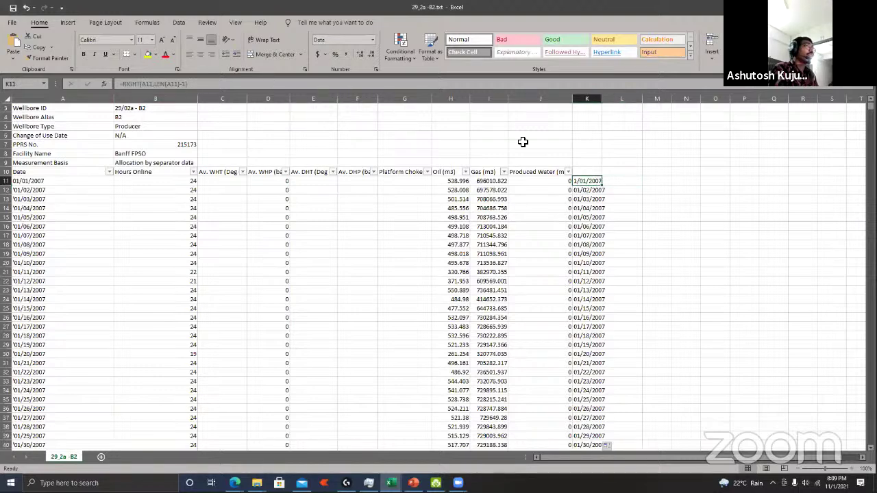
left_click(123, 85)
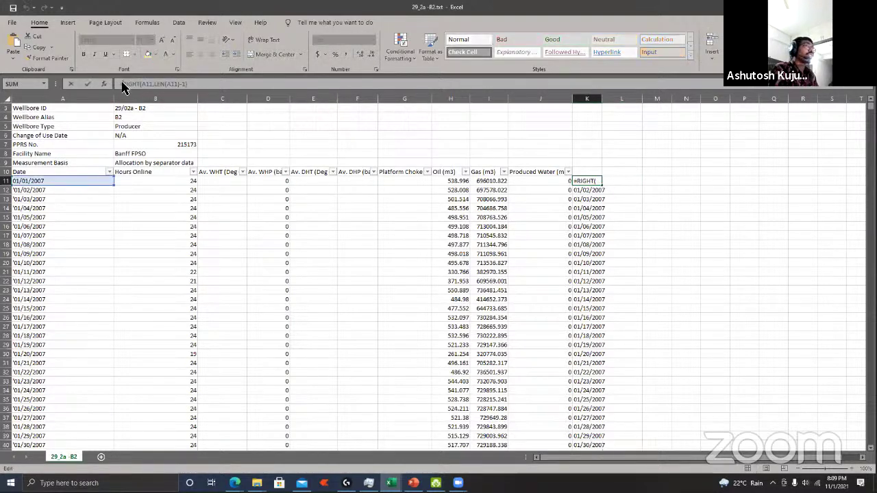
type("TE")
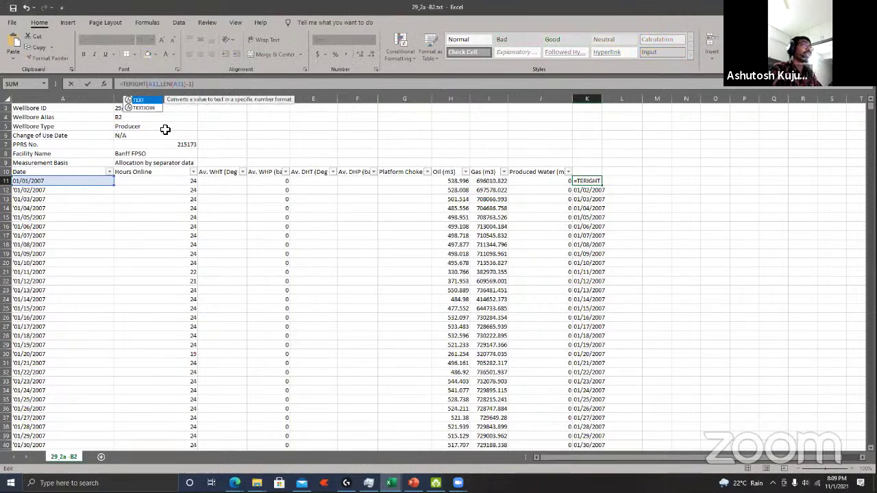
key("BackSpace")
type("R")
key("Down")
key("Down")
key("Tab")
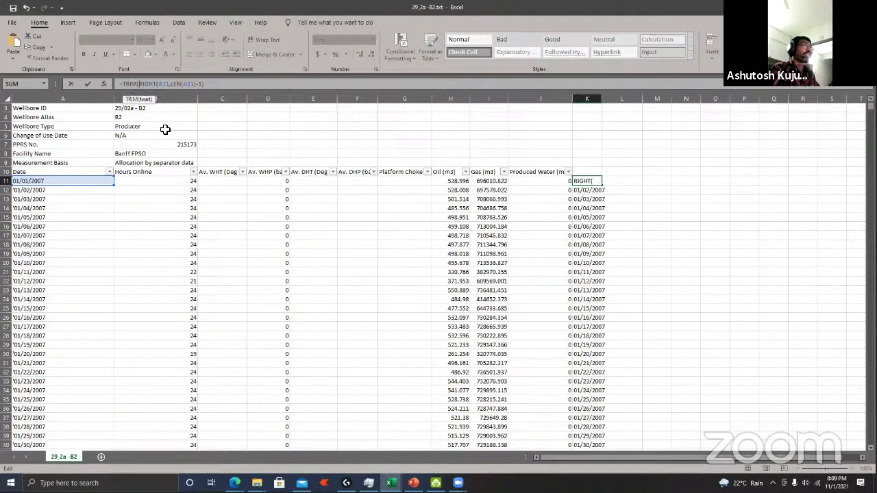
key("End")
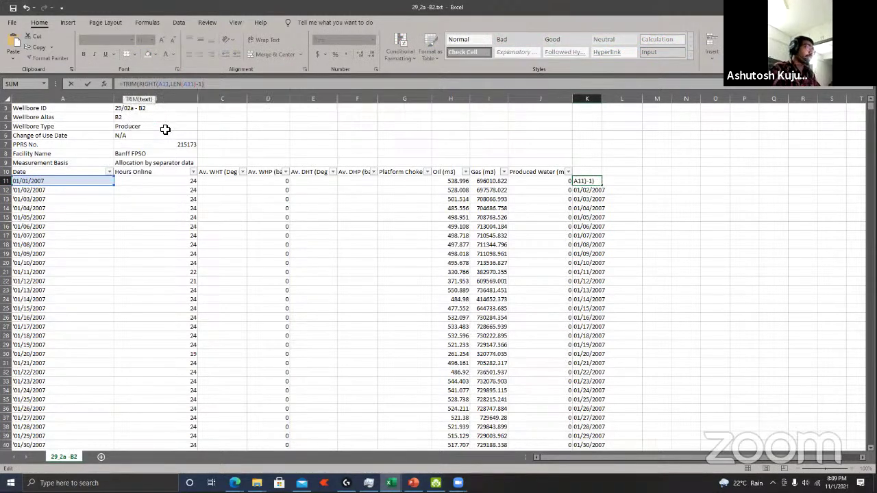
type(")")
key("shift+Return")
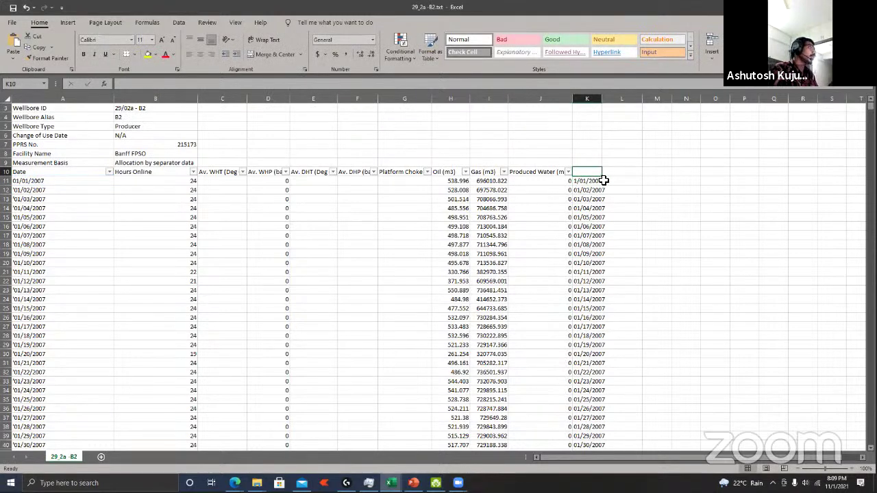
Step: Fill the TRIM formula down column K, then test and delete a =K11*10 formula in L11
left_click(596, 180)
double_click(601, 185)
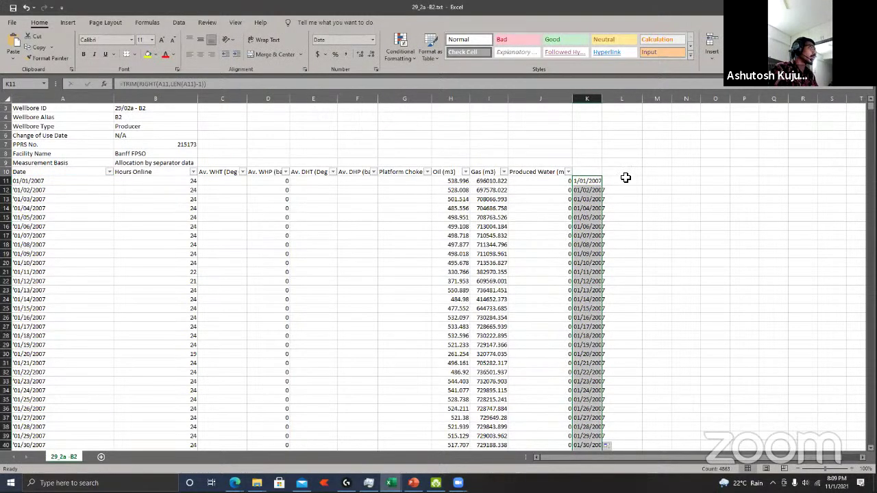
left_click(631, 180)
type("=")
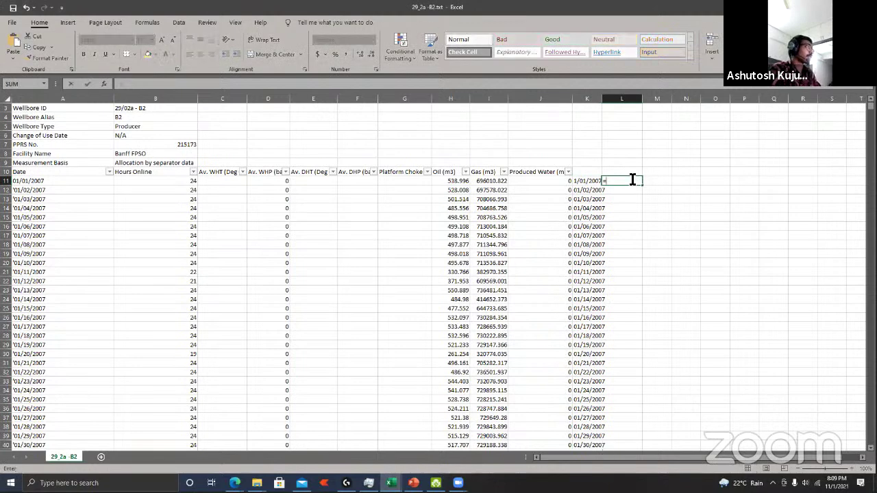
type("t")
key("BackSpace")
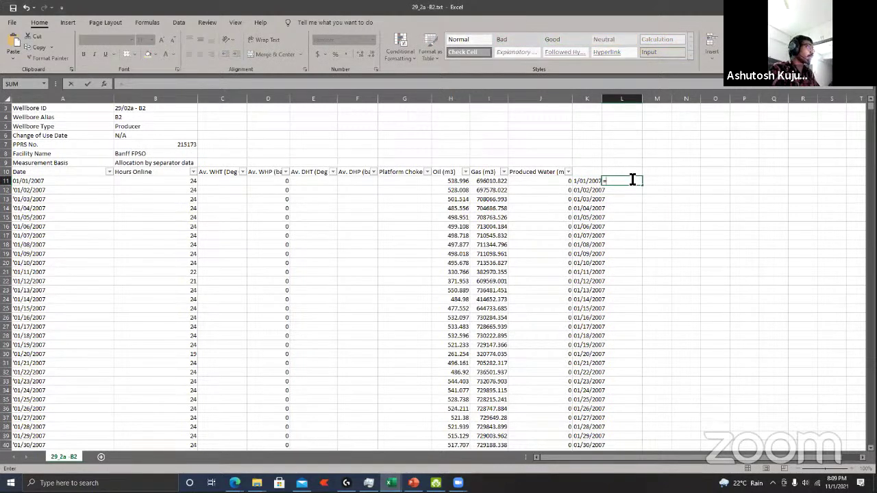
key("Left")
type("*10")
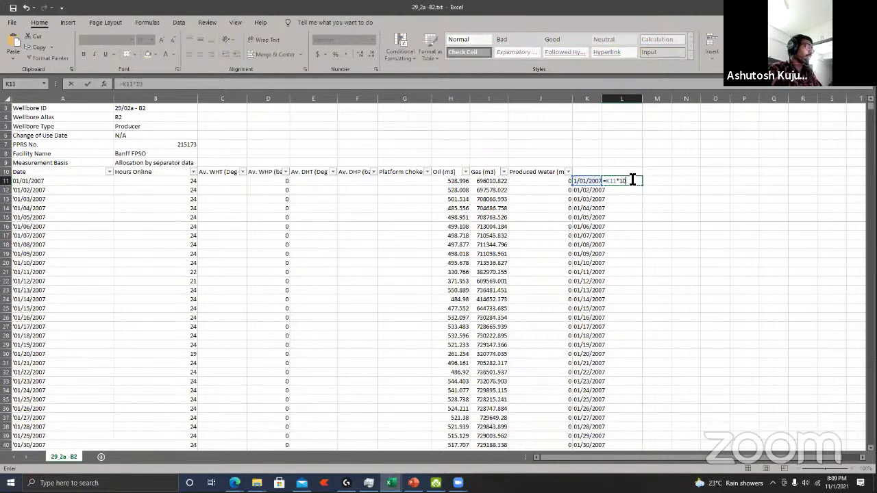
key("Return")
left_click(632, 181)
key("Delete")
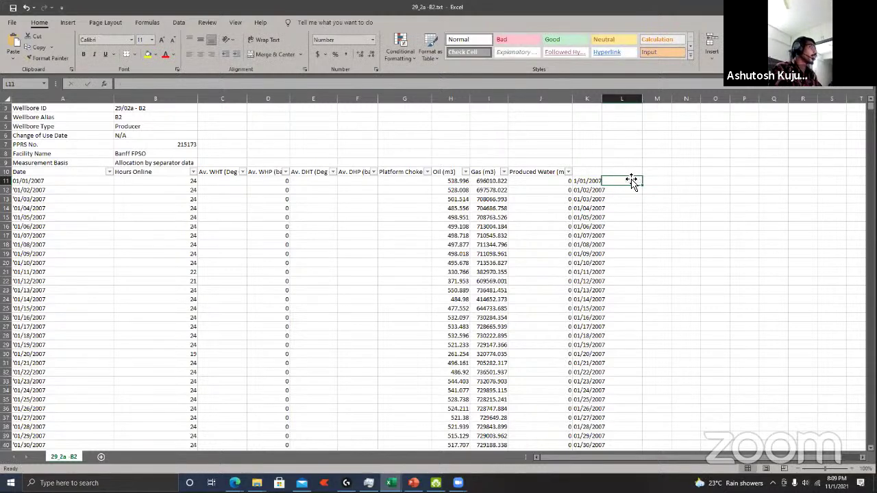
Step: Confirm the trimmed dates in column K reach the last data row, then return to the slide show
key("Left")
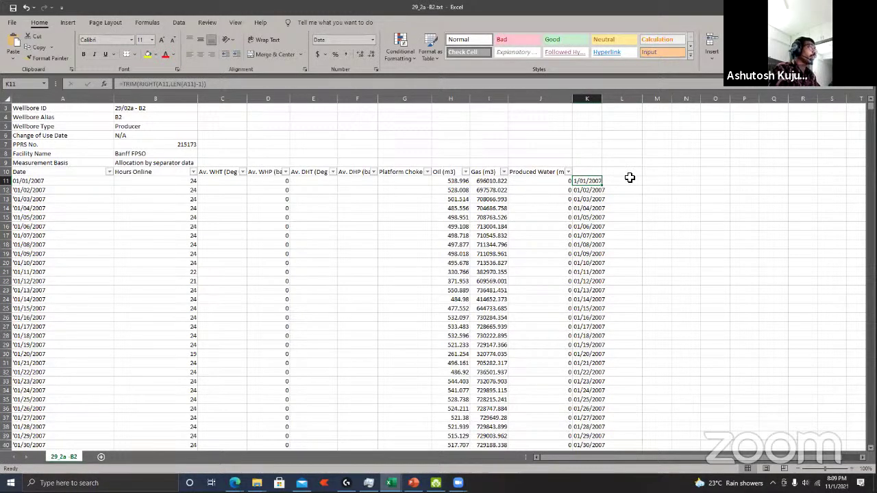
key("ctrl+shift+Down")
key("ctrl+Up")
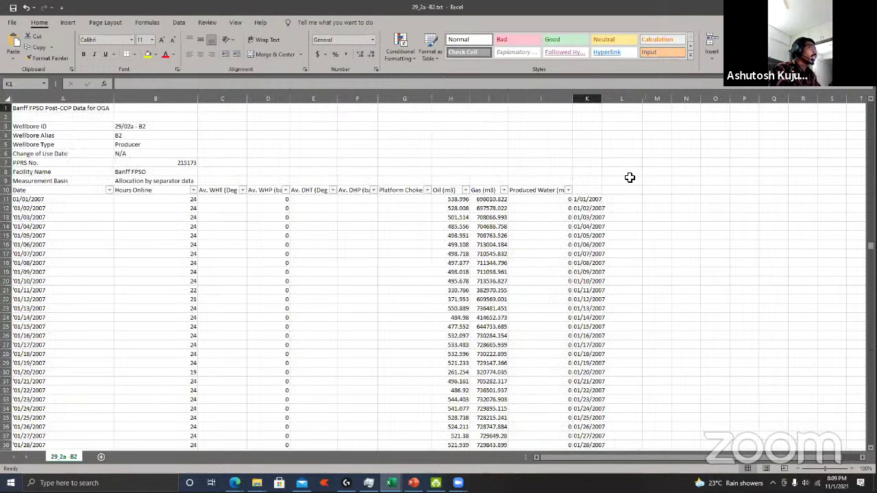
key("Down")
key("Down")
key("Down")
key("Down")
key("Down")
key("Down")
key("Down")
key("Down")
key("Down")
key("Down")
key("ctrl+shift+Down")
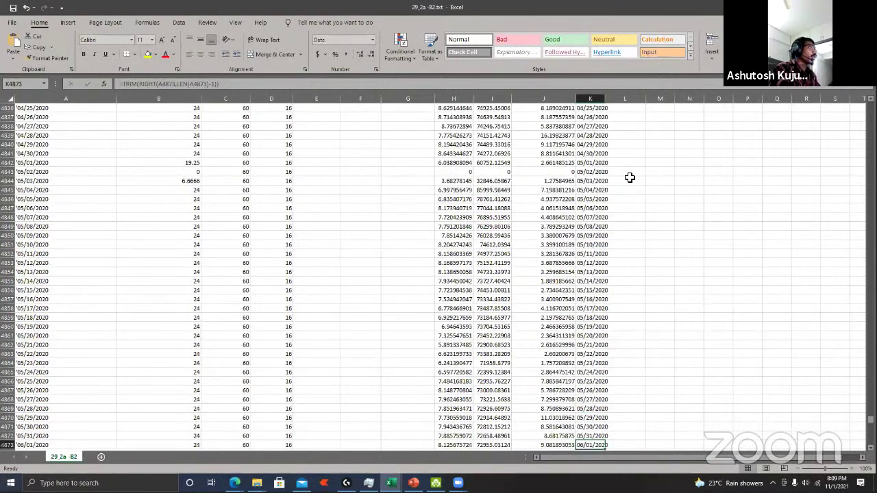
key("ctrl+Up")
scroll(630, 178, "up", 4)
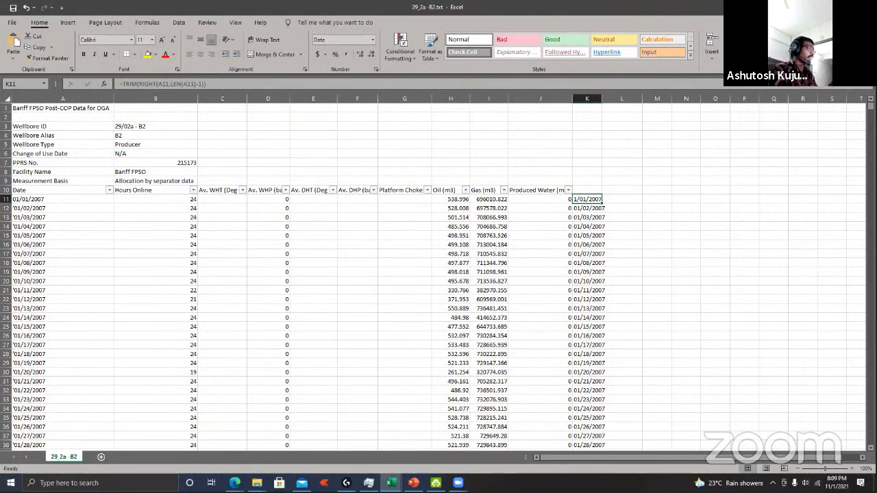
left_click(415, 480)
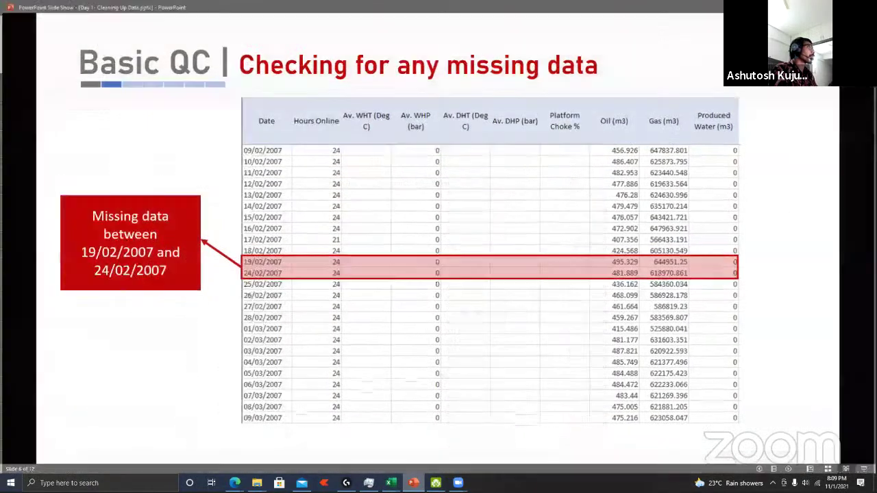
Step: Page through the slides from whitespace removal to numbers stored as text, then return to Excel
left_click(799, 127)
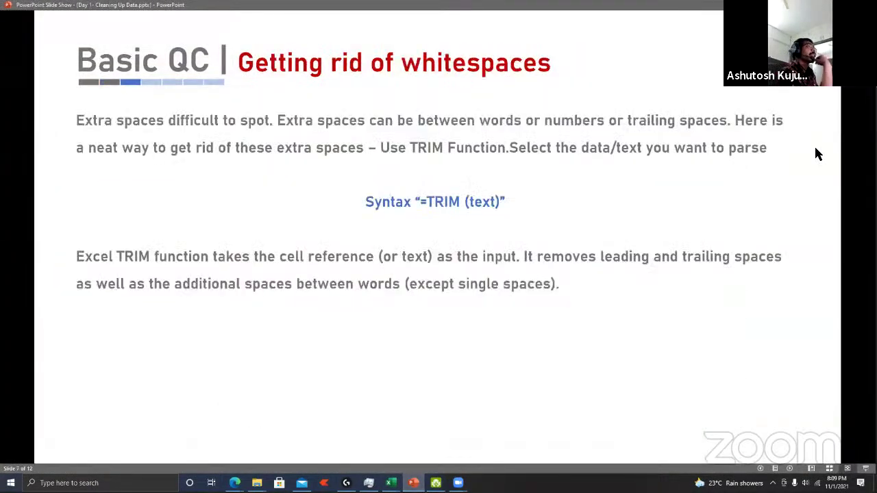
left_click(817, 154)
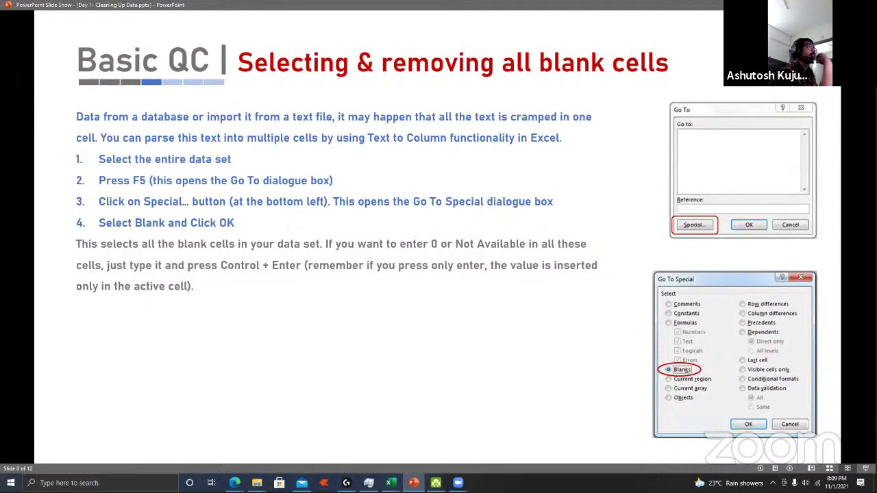
key("Right")
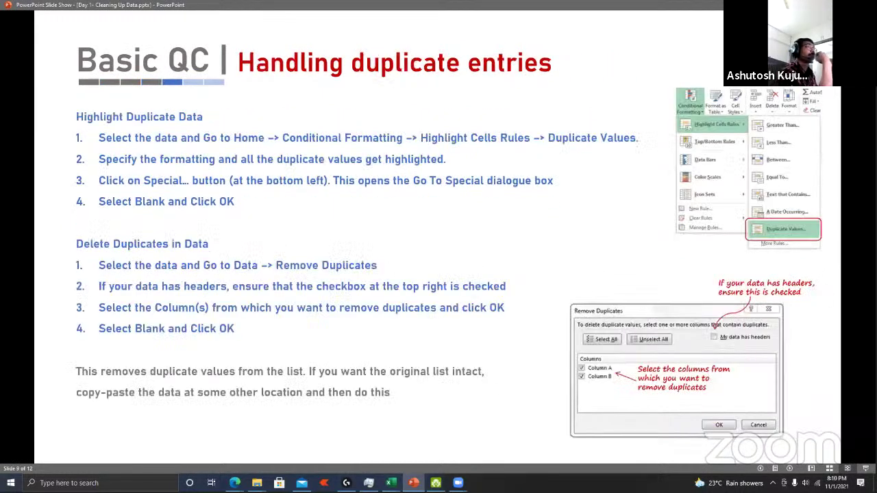
key("Left")
key("Left")
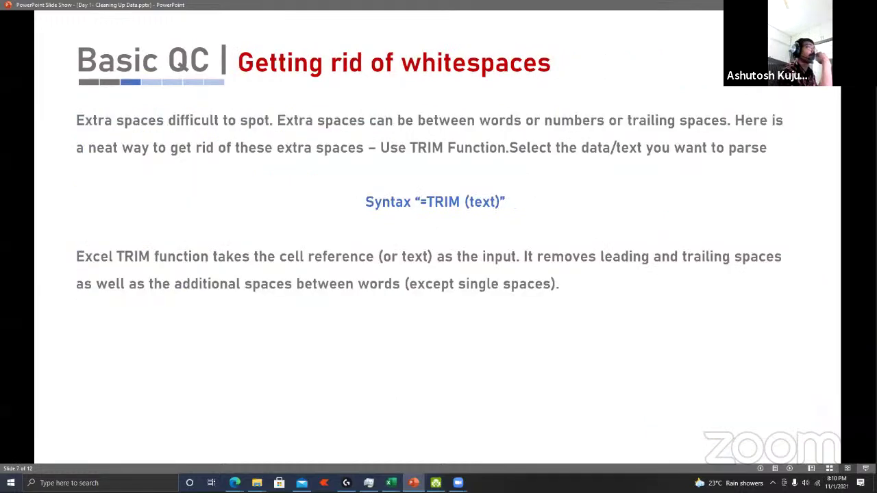
key("Right")
key("Left")
key("Right")
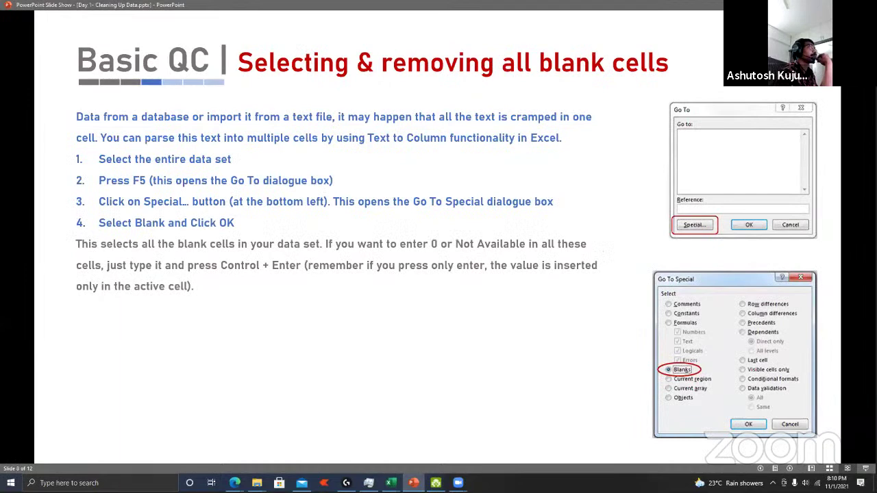
key("Right")
key("Right")
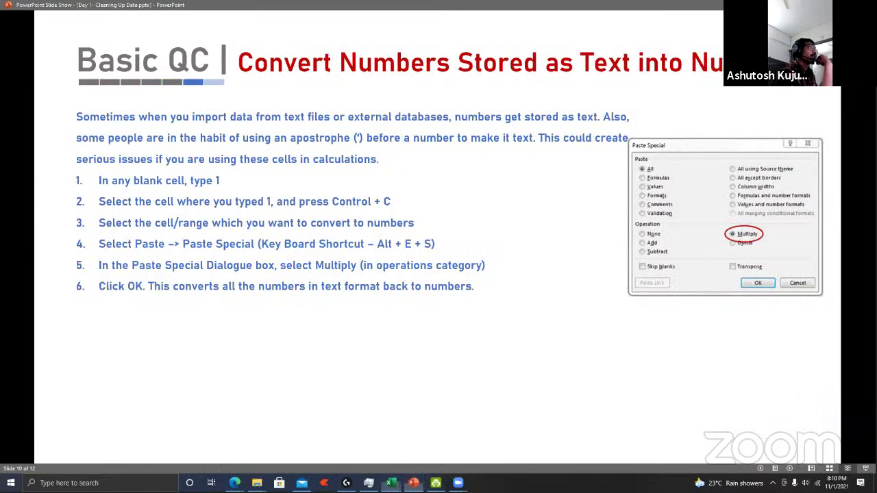
key("alt+Tab")
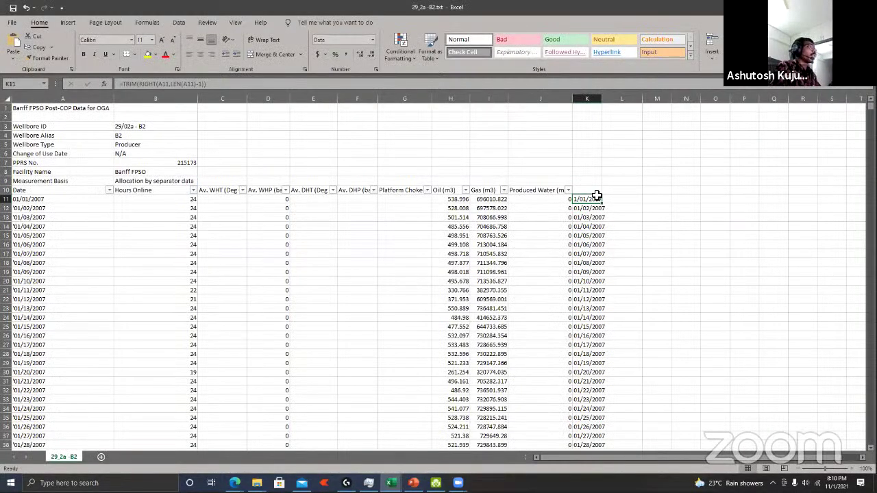
Step: Copy column K's cleaned dates and inspect the formula in K11
key("ctrl+shift+Down")
key("ctrl+c")
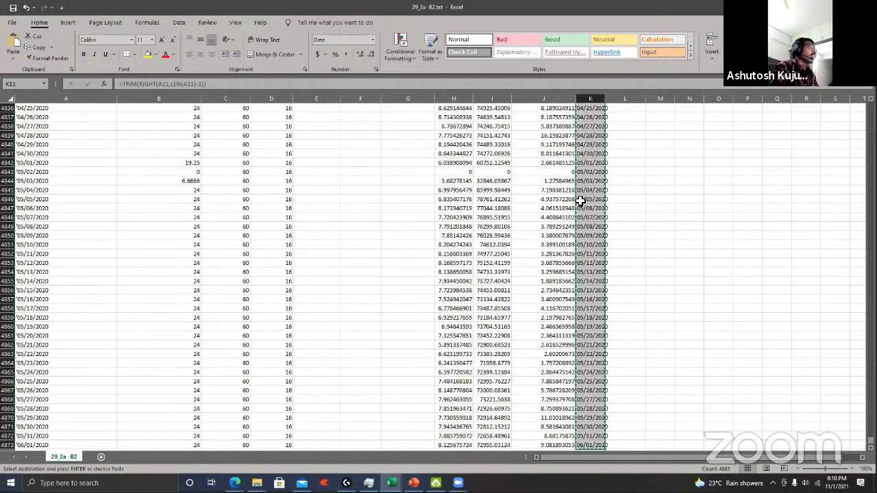
key("ctrl+Home")
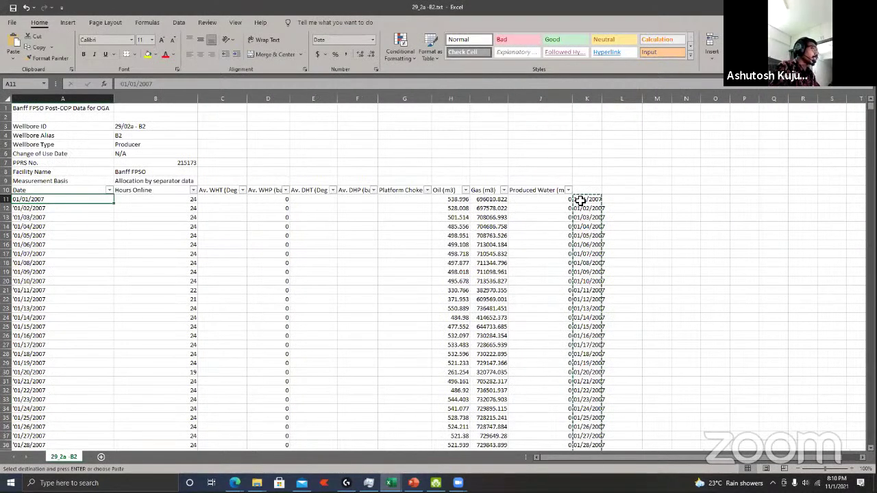
left_click(580, 200)
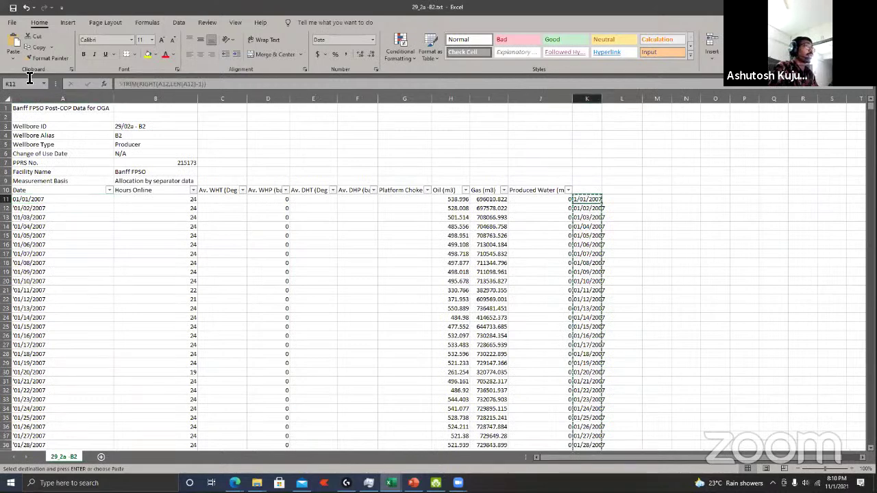
key("F2")
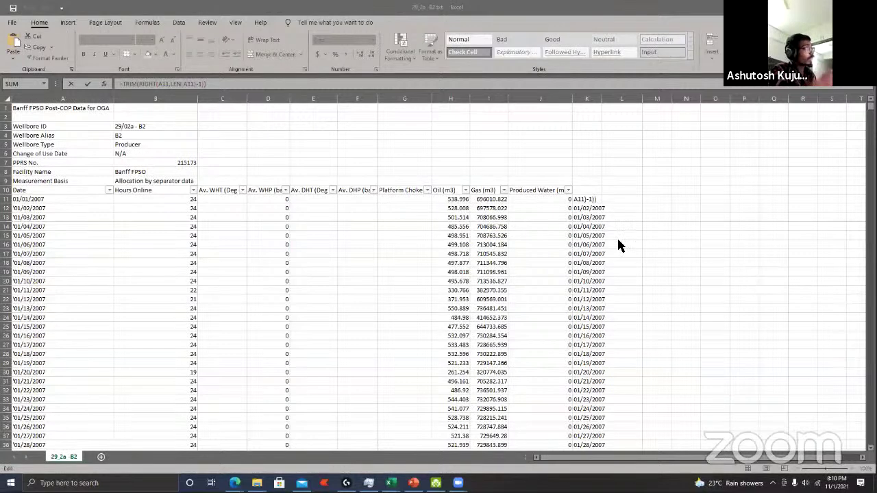
left_click(604, 204)
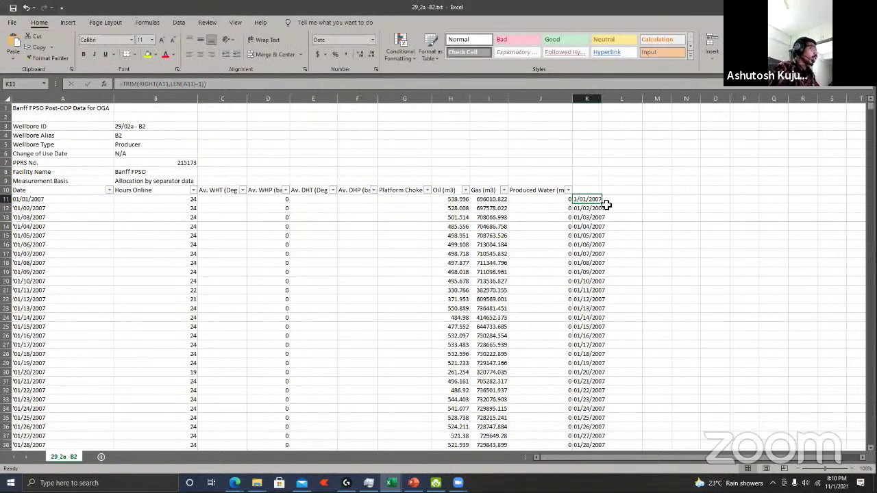
Step: Paste the cleaned column K dates over the Date column from A11, then undo the helper changes
key("ctrl+shift+Down")
key("ctrl+c")
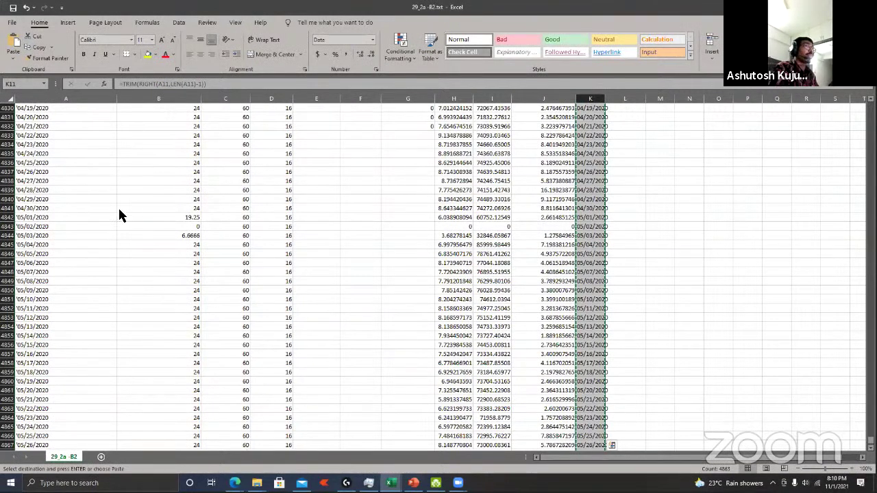
key("ctrl+Home")
right_click(83, 198)
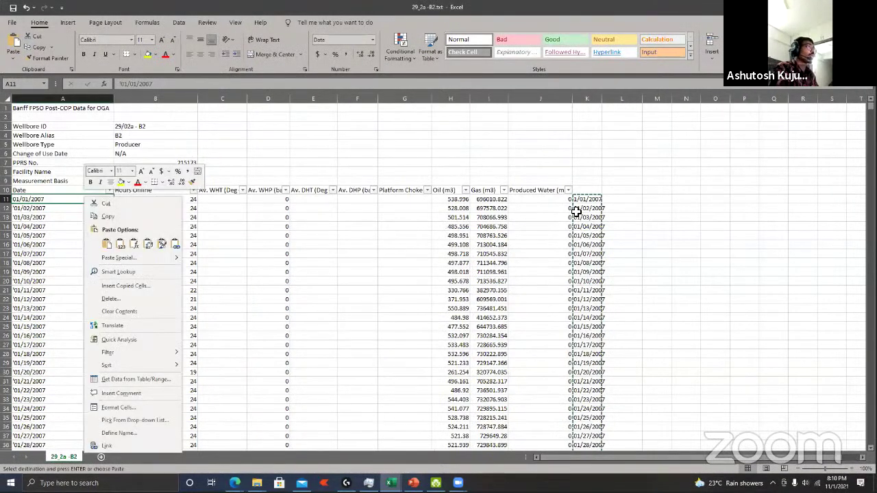
key("ctrl+v")
left_click_drag(62, 235, 61, 345)
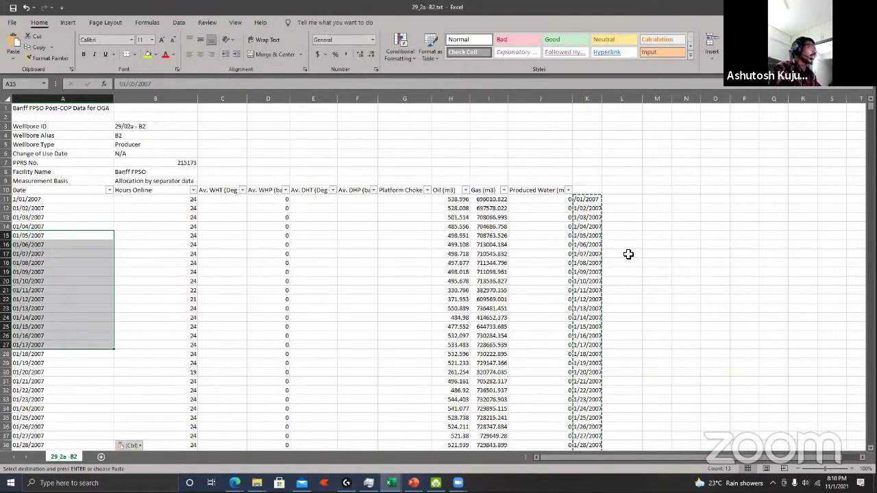
key("ctrl+z")
key("ctrl+z")
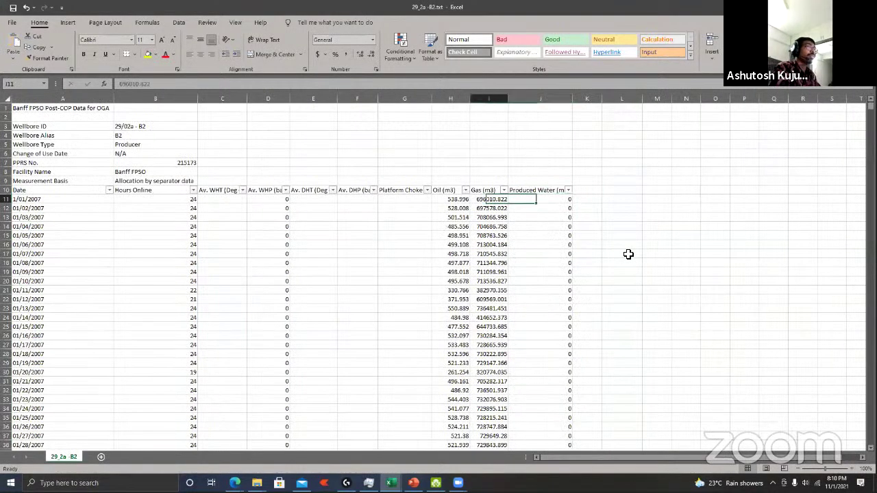
key("ctrl+z")
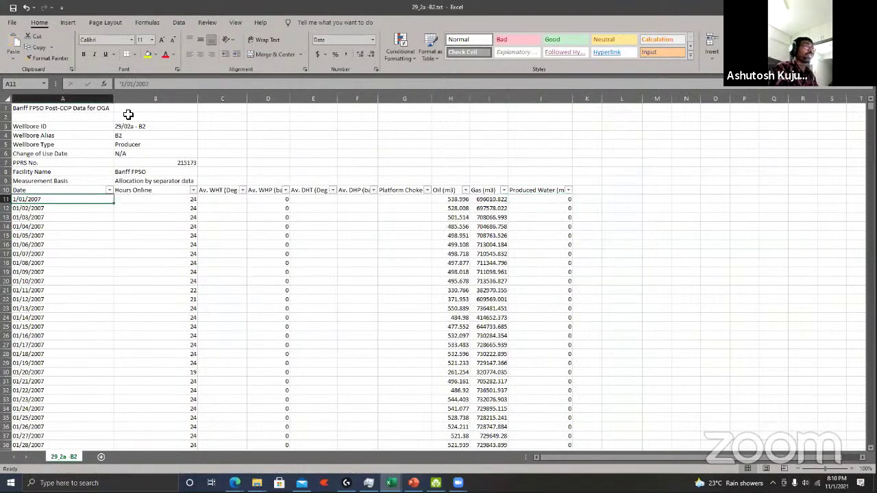
Step: Undo the last change and copy A11's date formatting onto A12 with Format Painter
key("ctrl+z")
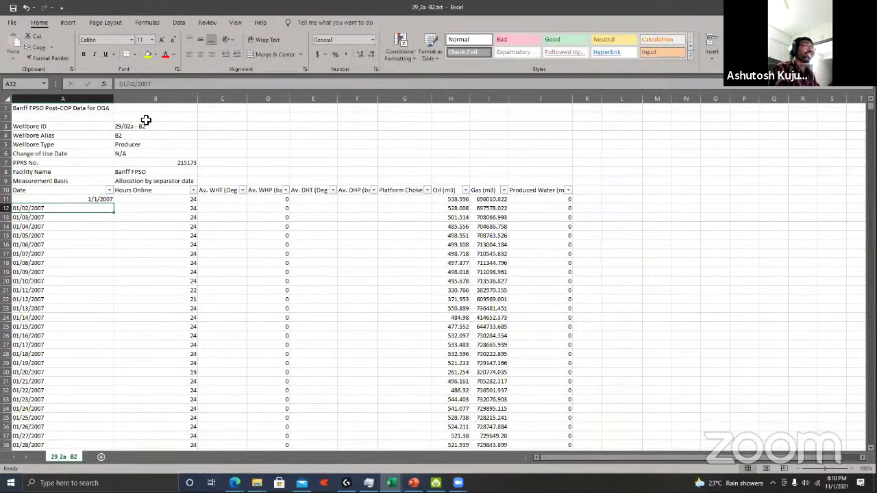
left_click(98, 205)
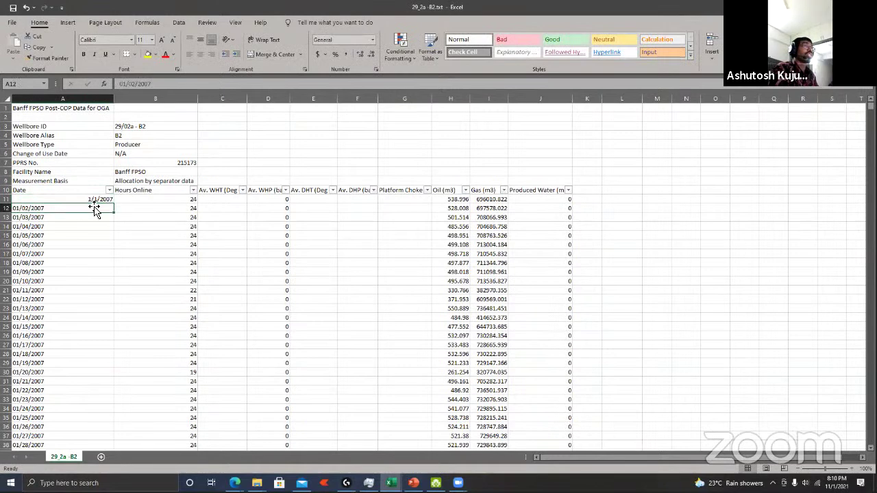
left_click(46, 59)
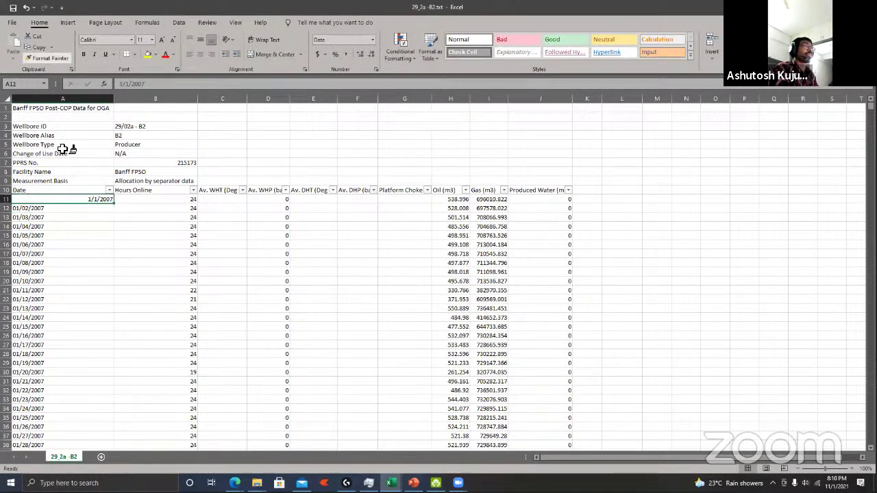
left_click(72, 210)
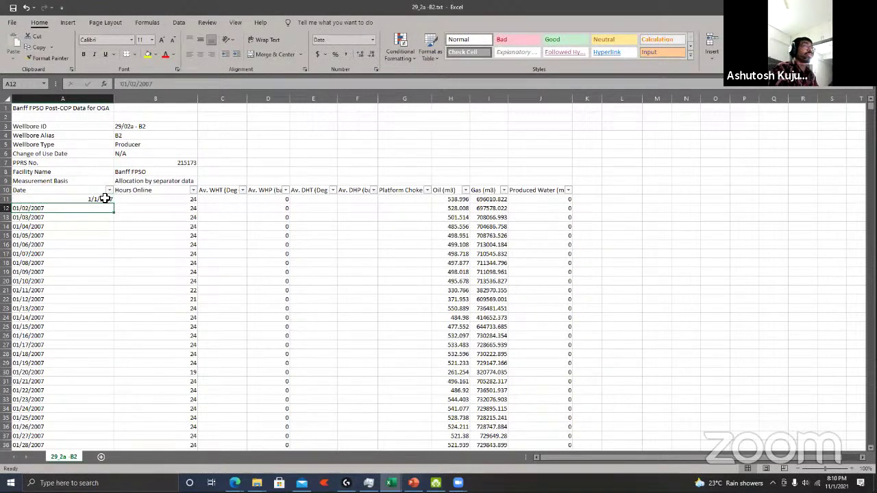
left_click(96, 200)
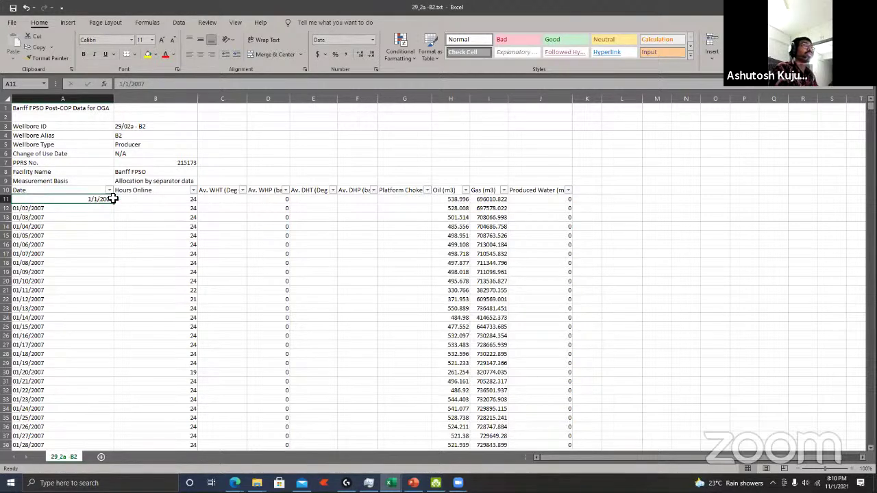
Step: Enter =DATEVALUE(A11) in K11 and fill it down column K
left_click(581, 200)
type("=Date")
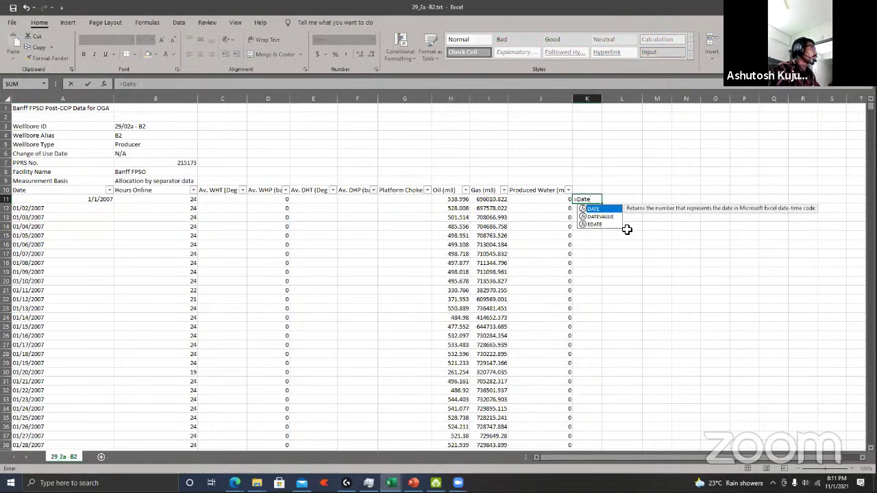
key("Tab")
key("BackSpace")
key("Down")
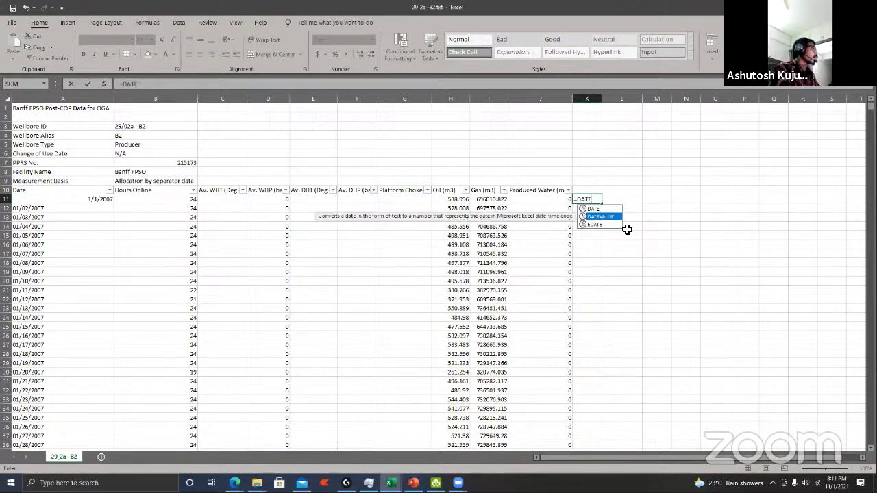
key("Tab")
key("Home")
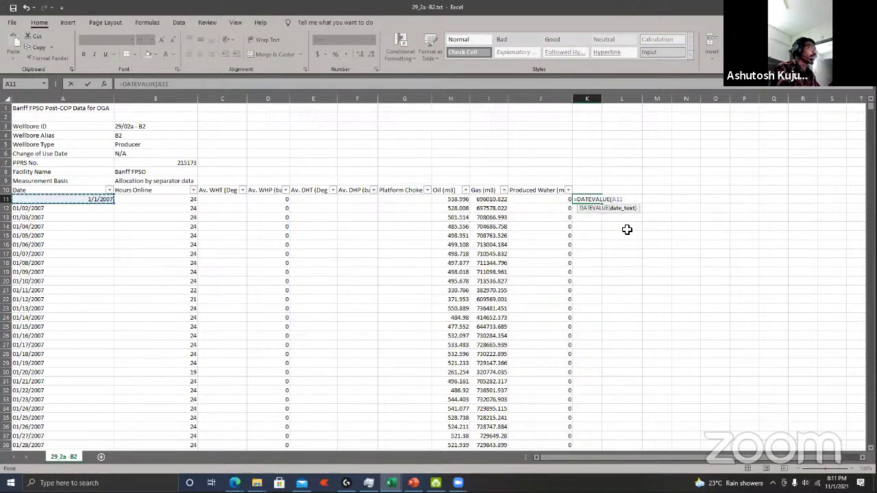
key("Return")
key("Up")
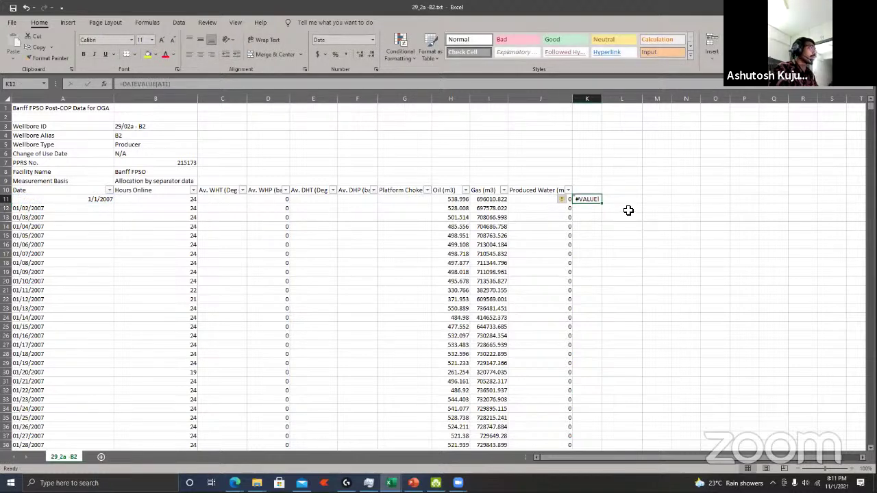
double_click(603, 204)
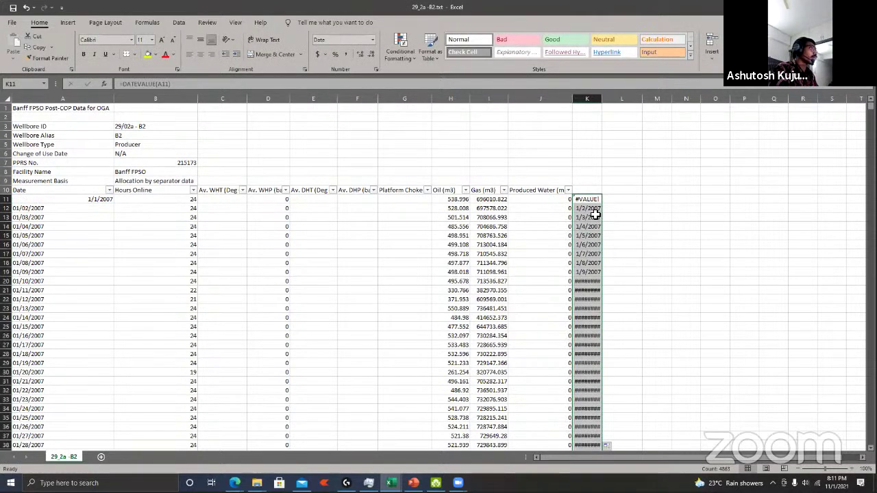
Step: Drop the failed DATEVALUE results and undo/redo back to the TRIM formulas in column K
key("Delete")
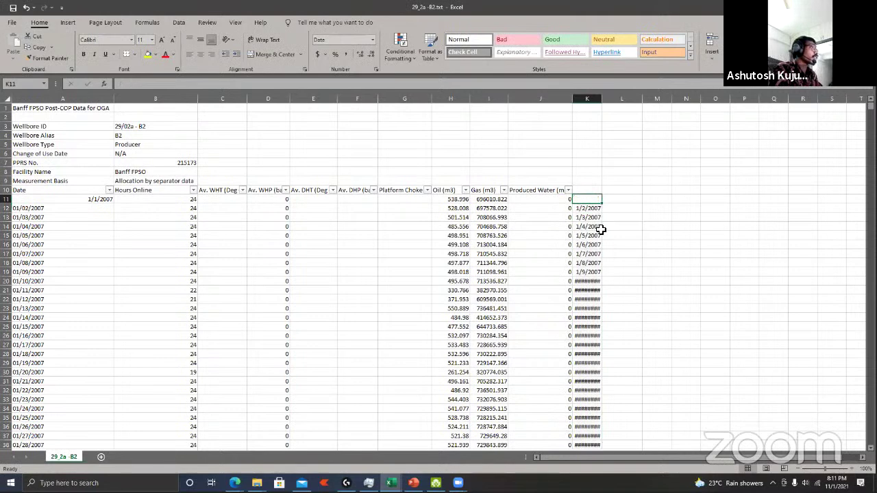
key("Down")
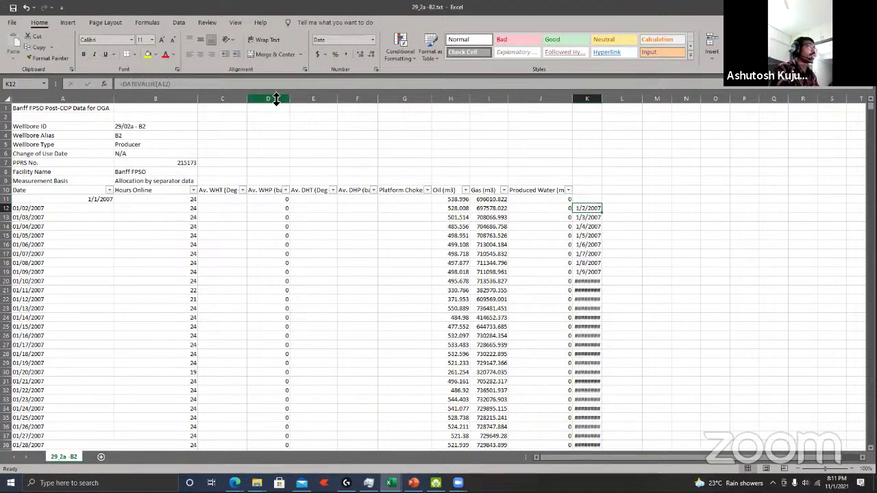
left_click(225, 84)
left_click_drag(121, 84, 157, 85)
key("Escape")
key("ctrl+z")
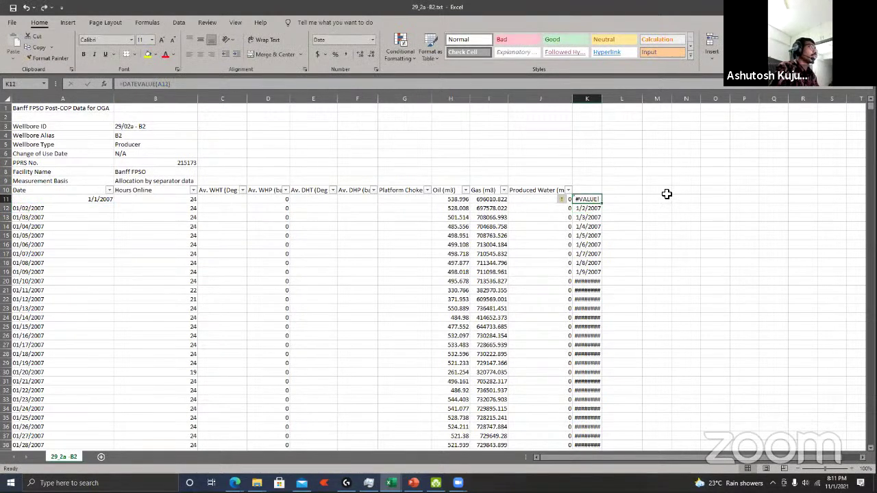
key("ctrl+z")
key("ctrl+y")
key("ctrl+y")
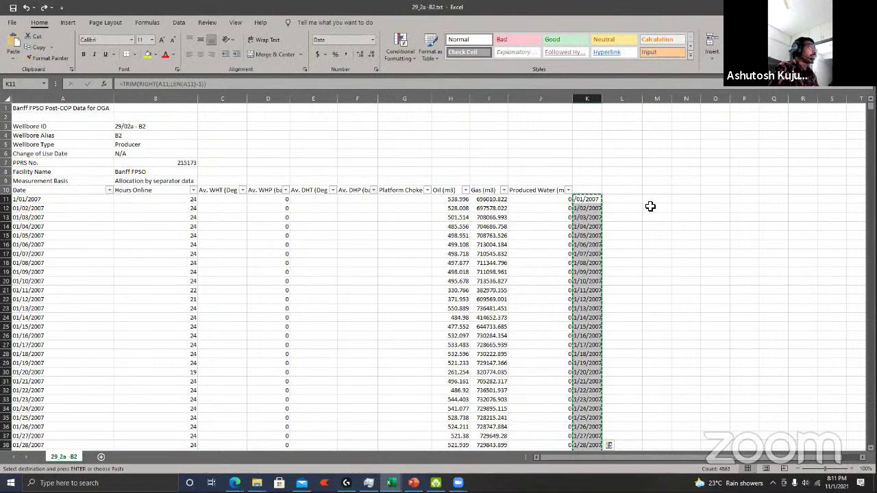
Step: Wrap K11's TRIM formula in DATEVALUE and fill it down column K
key("ctrl+c")
left_click(592, 199)
key("ctrl+z")
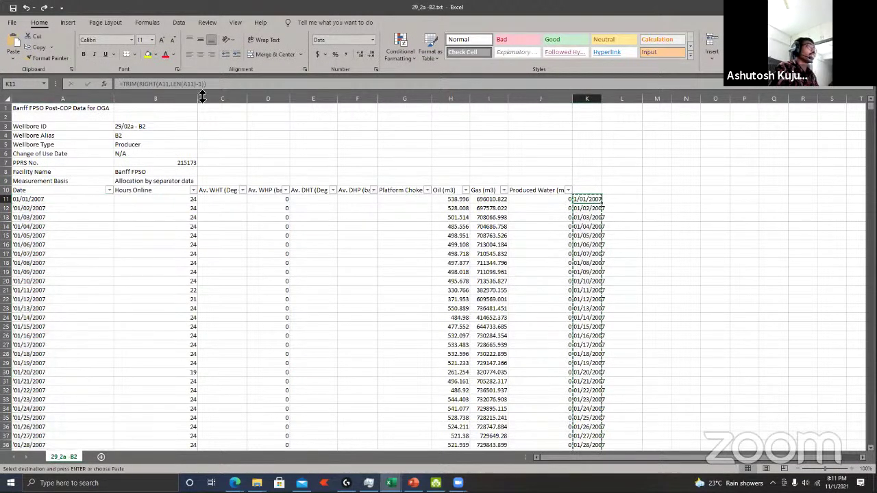
key("F2")
key("Home")
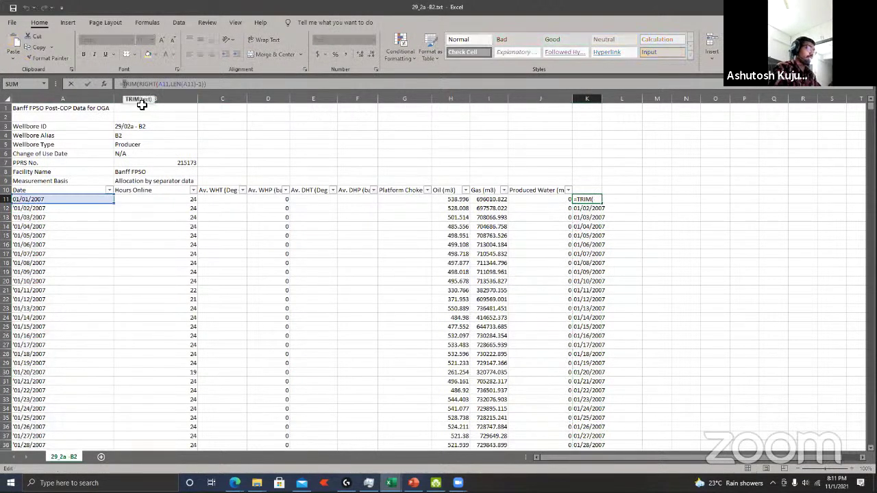
type("datev")
key("Tab")
key("Right")
key("Right")
key("Right")
key("Right")
key("Right")
key("Right")
key("Right")
key("Right")
key("Right")
key("Right")
key("Right")
key("Right")
key("Right")
key("Right")
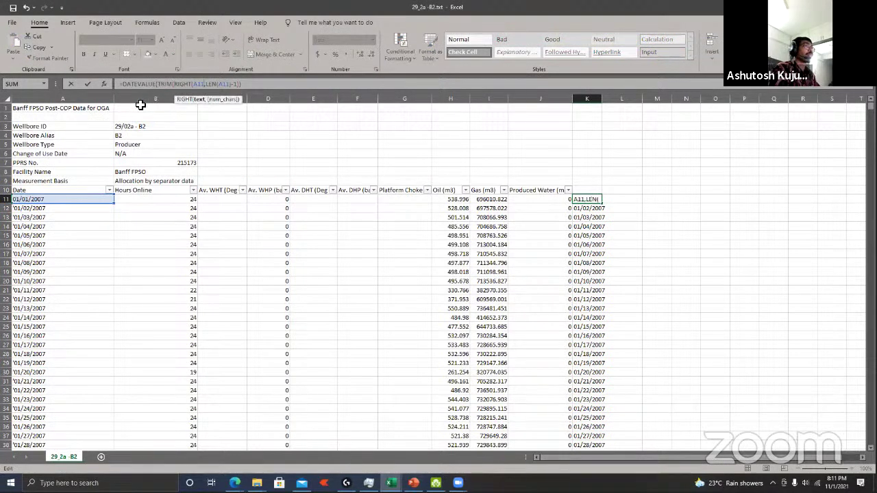
key("Right")
key("Right")
key("Right")
key("Right")
key("Right")
key("Right")
key("Right")
key("Right")
key("Right")
key("Right")
key("Right")
key("Right")
key("Right")
key("Return")
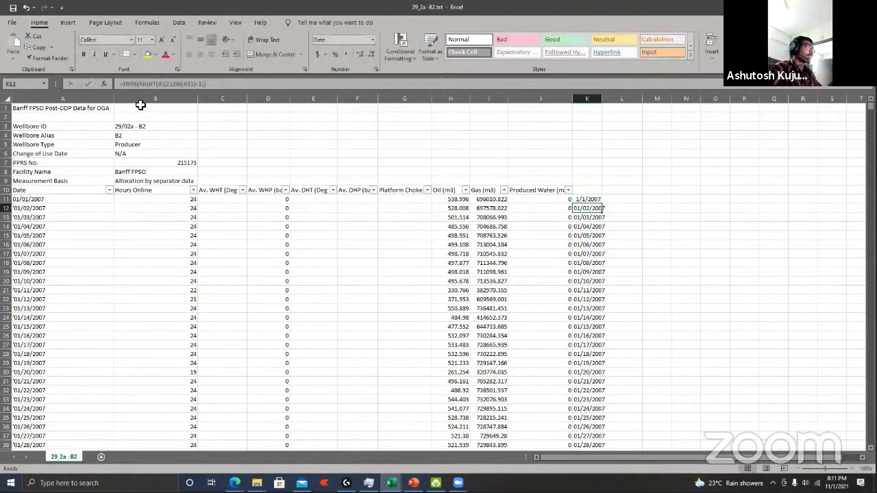
key("Left")
key("Up")
key("Right")
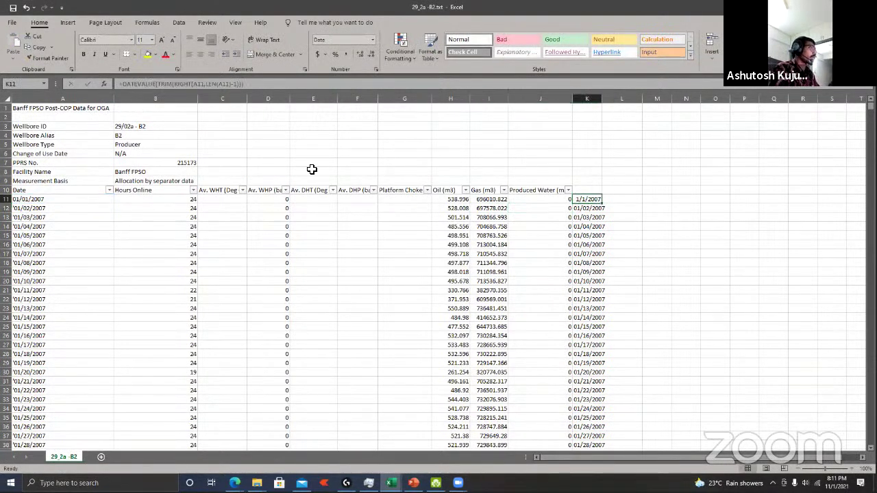
double_click(601, 203)
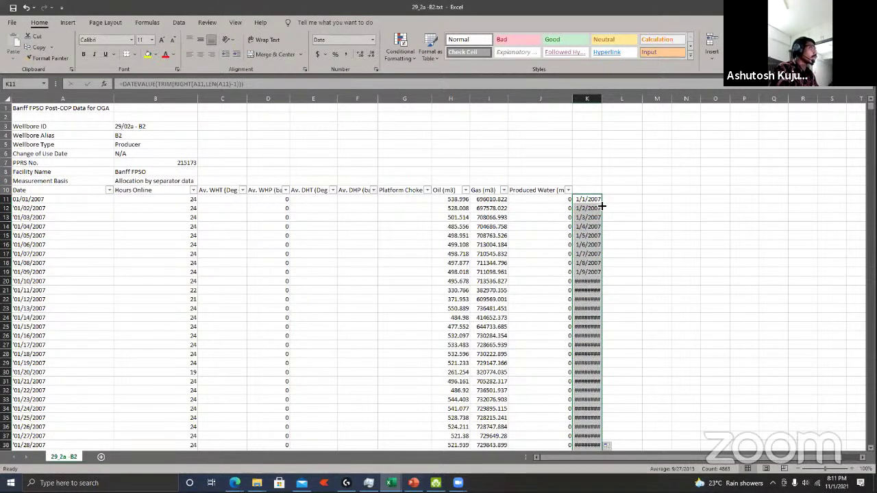
Step: Paste column K's converted dates as values into the Date column from A11
key("ctrl+c")
right_click(22, 199)
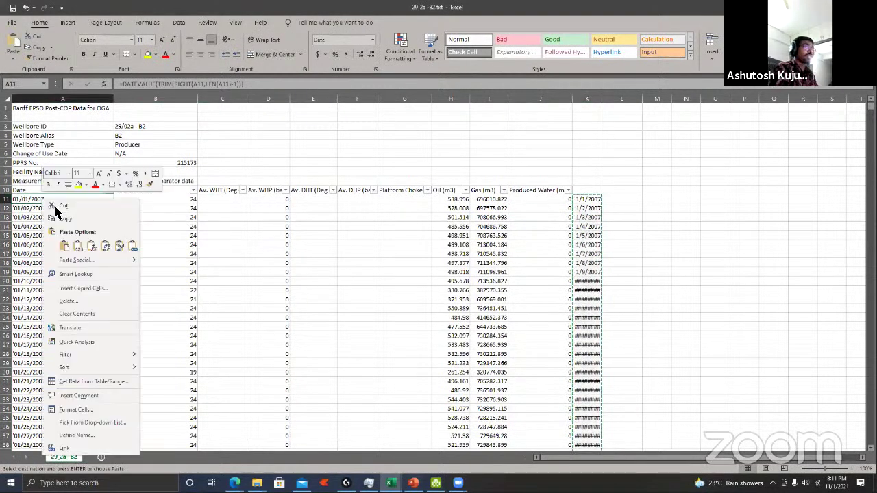
left_click(84, 248)
left_click(592, 204)
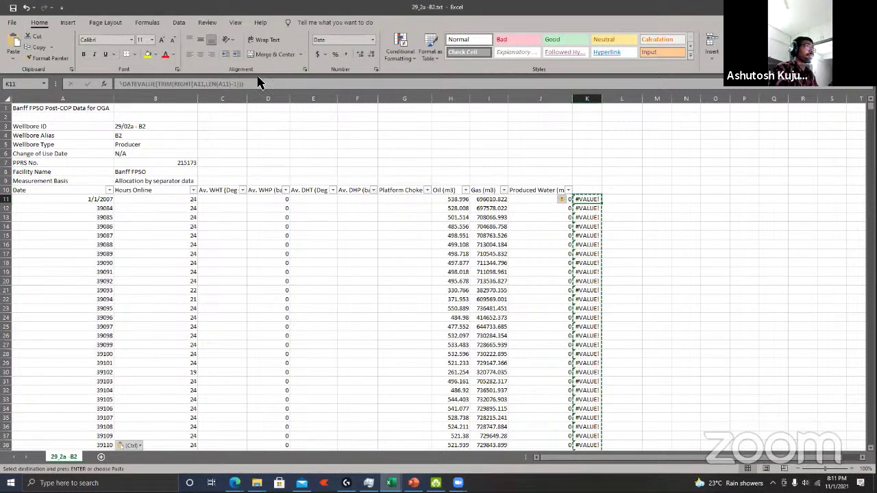
left_click_drag(246, 84, 121, 82)
key("Escape")
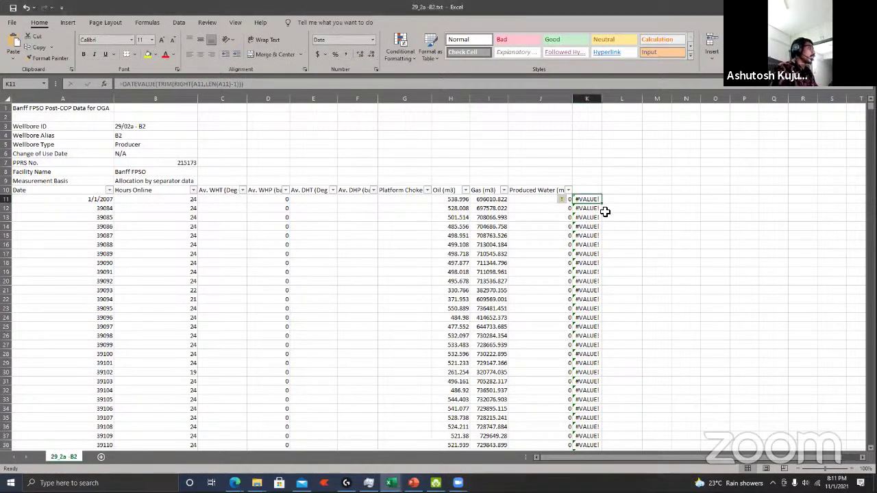
Step: Clear the #VALUE! formulas from helper column K
key("Down")
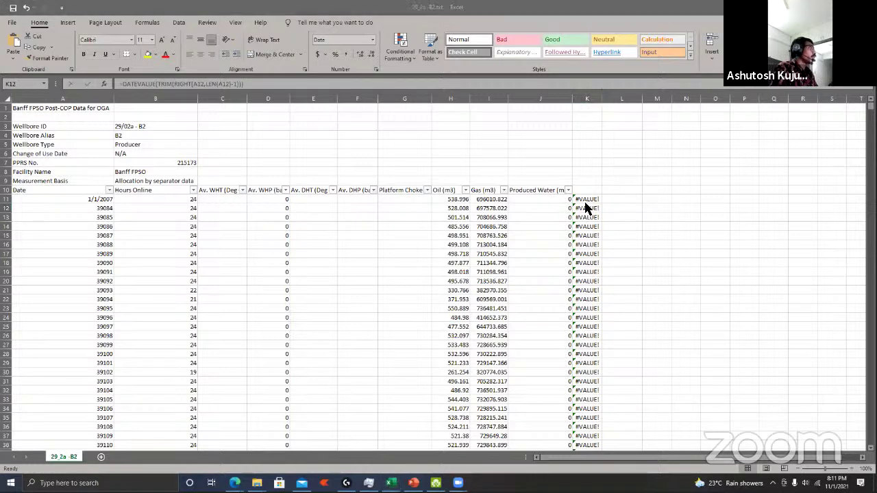
left_click(590, 199)
key("ctrl+space")
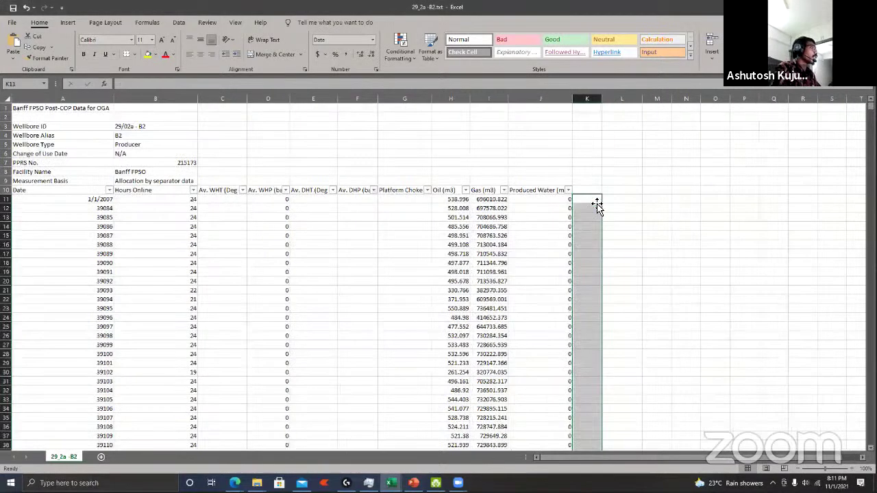
key("Delete")
Step: Apply A11's date format to the whole Date column with Format Painter
key("Left")
key("Home")
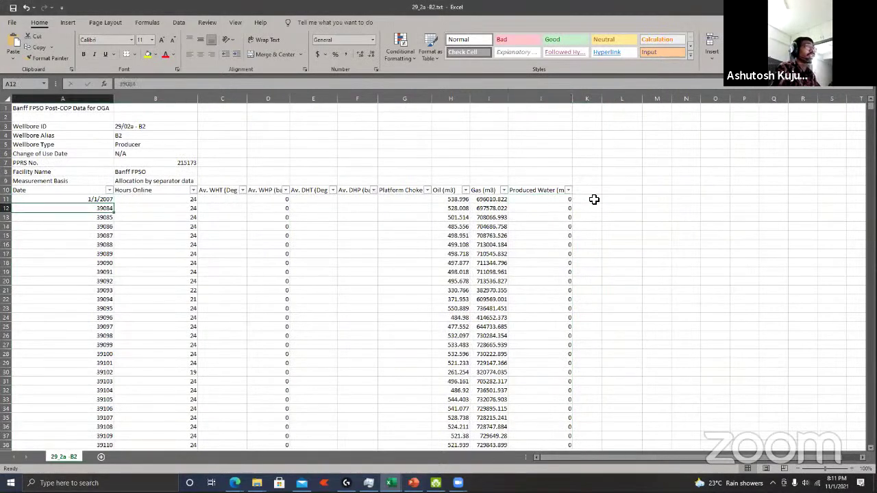
left_click(36, 60)
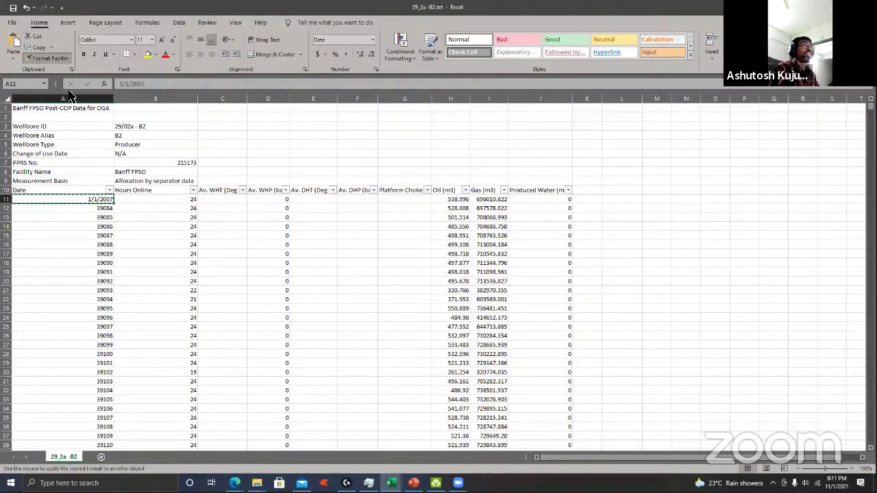
left_click(62, 98)
left_click(116, 199)
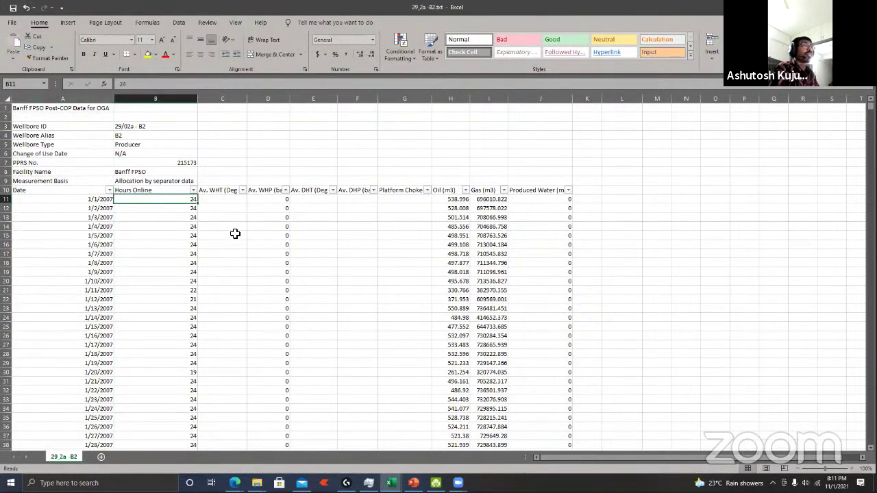
left_click(588, 200)
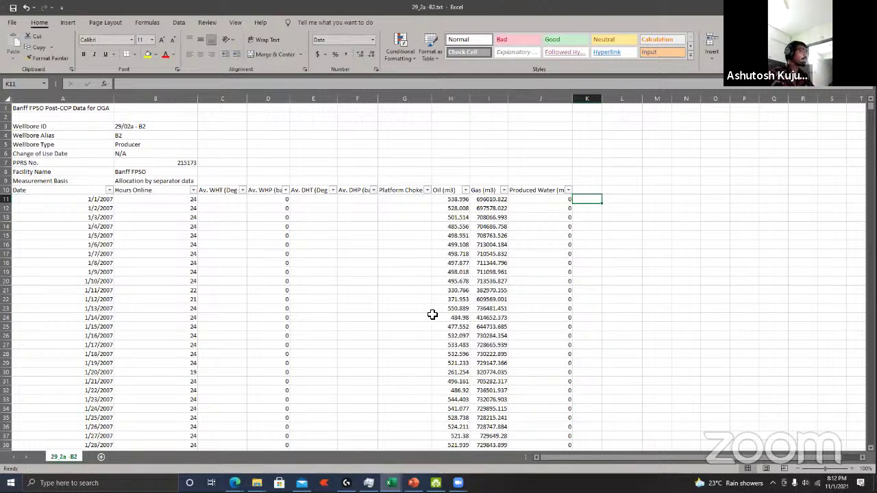
key("Down")
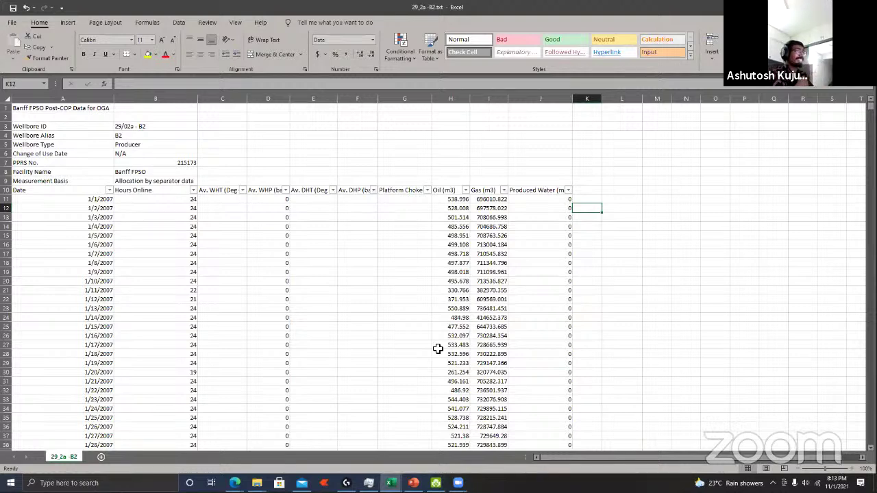
type("=")
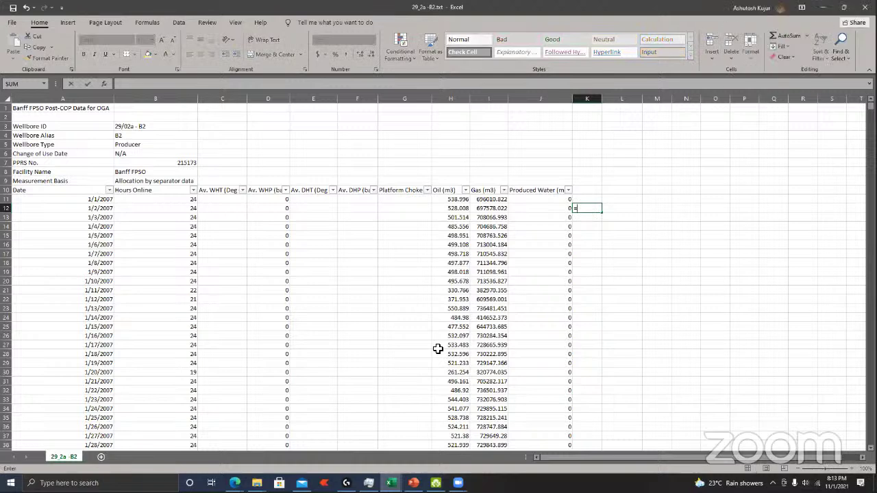
key("Escape")
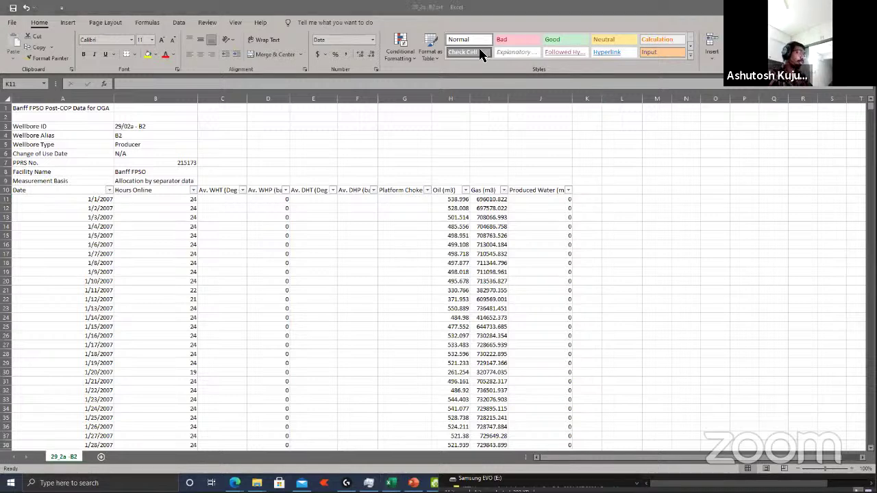
Step: Undo the conversion steps until column K is empty and column A shows text dates like '01/01/2007
key("ctrl+z")
key("ctrl+z")
key("ctrl+z")
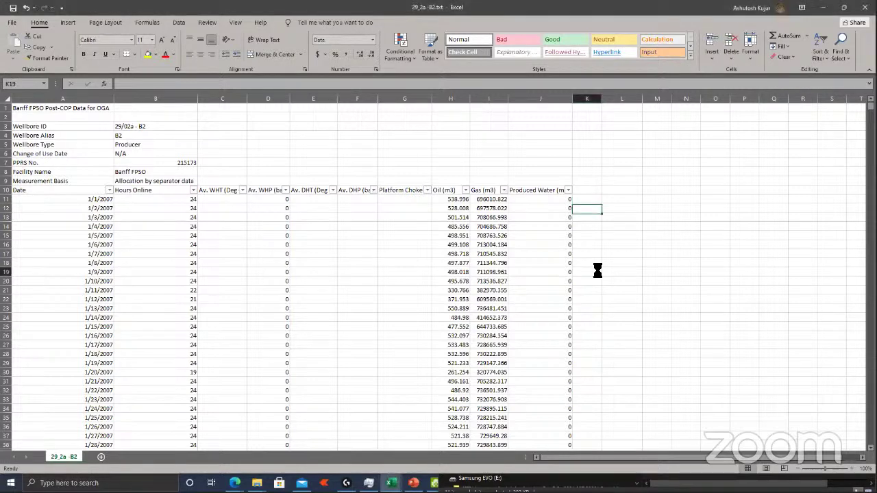
key("ctrl+y")
key("ctrl+y")
key("ctrl+y")
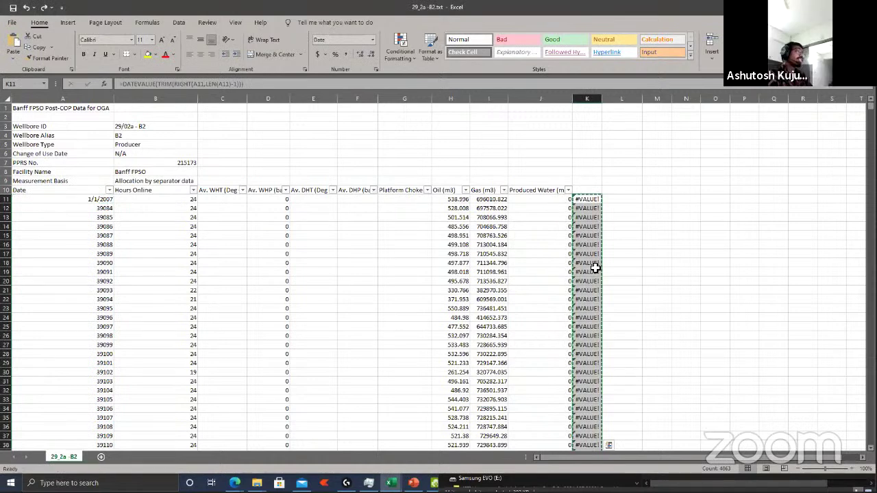
key("Right")
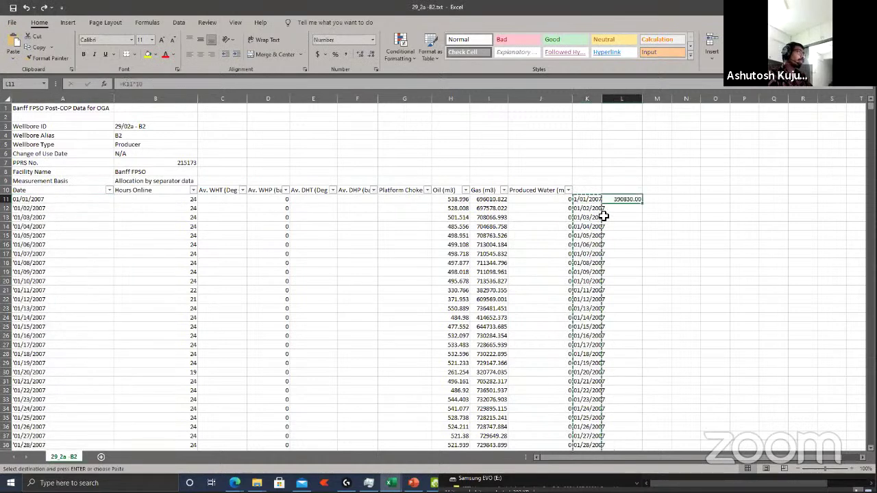
key("Left")
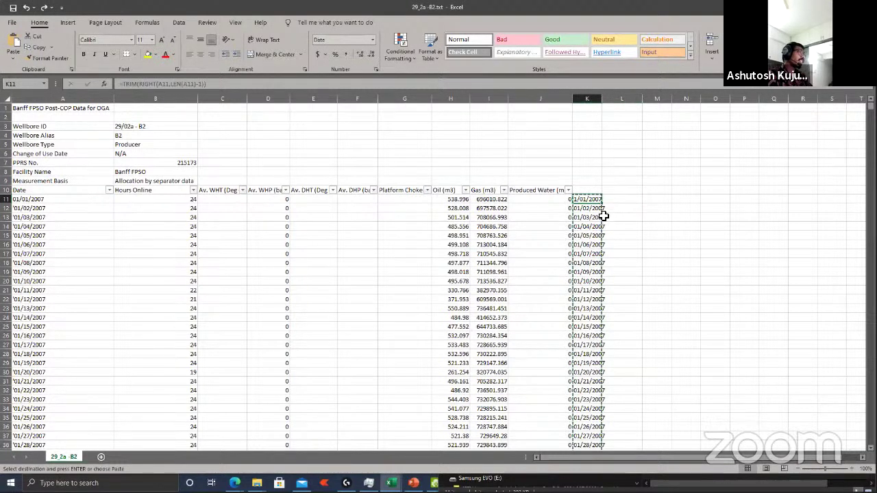
key("ctrl+z")
key("ctrl+y")
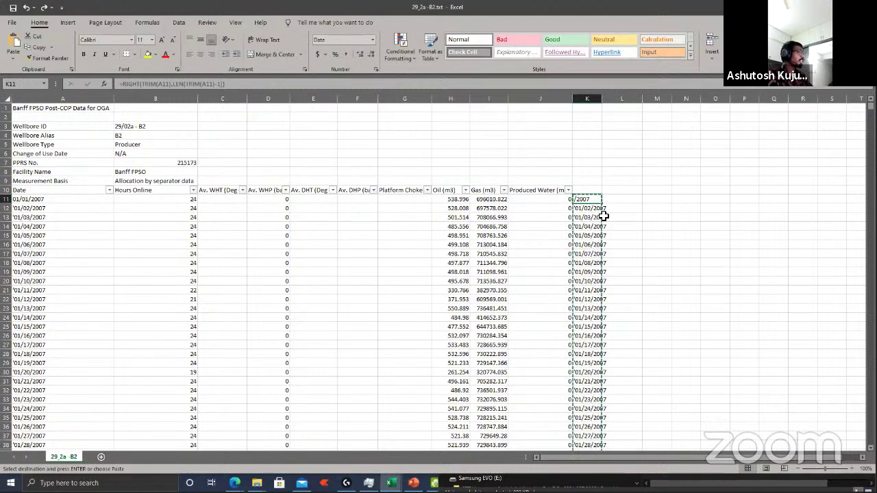
key("ctrl+z")
key("ctrl+y")
key("ctrl+z")
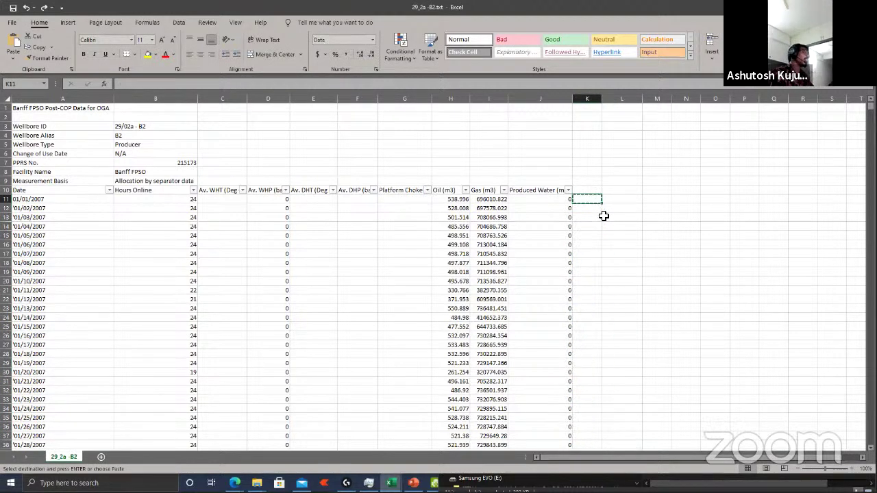
left_click(88, 198)
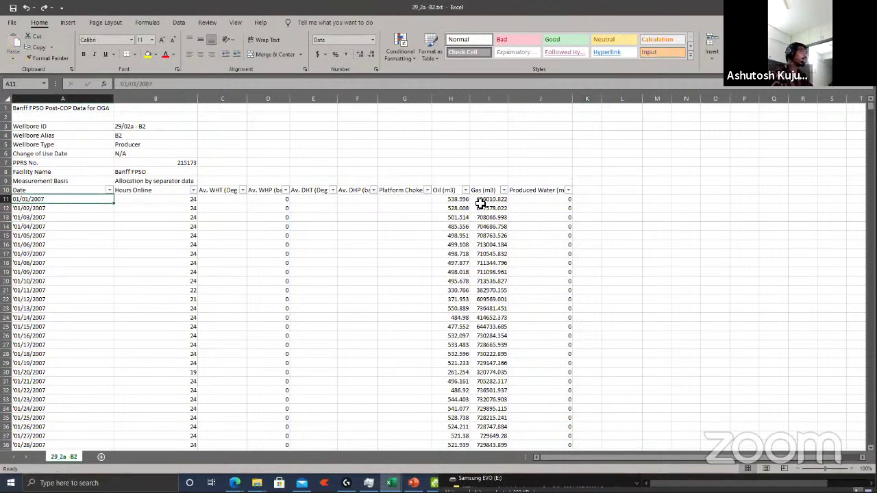
left_click(594, 197)
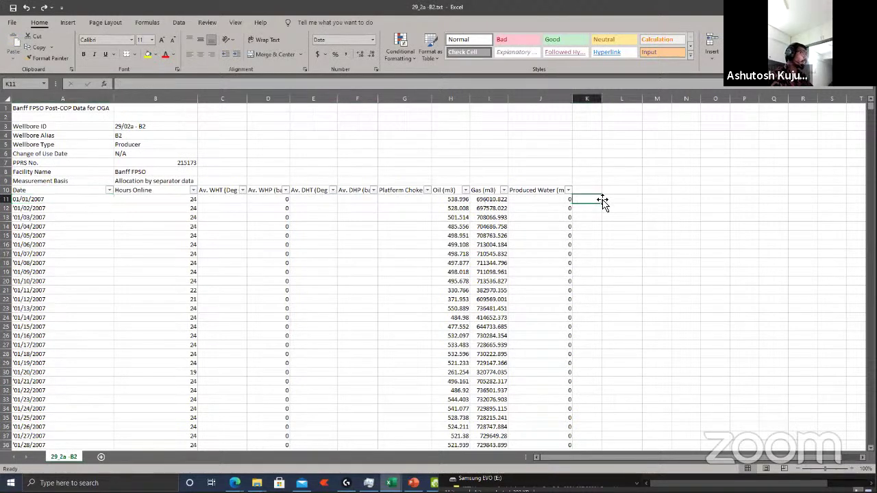
Step: Replace K11's formula with =TRIM(A11)
left_click(346, 86)
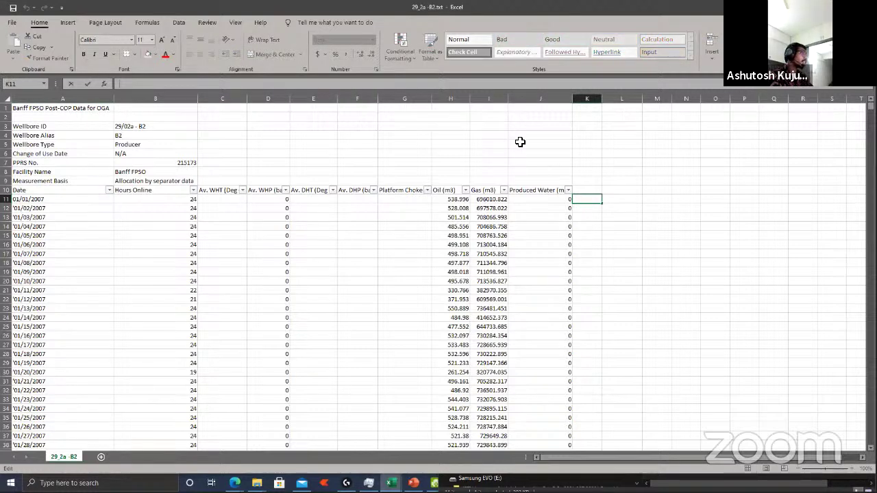
key("ctrl+v")
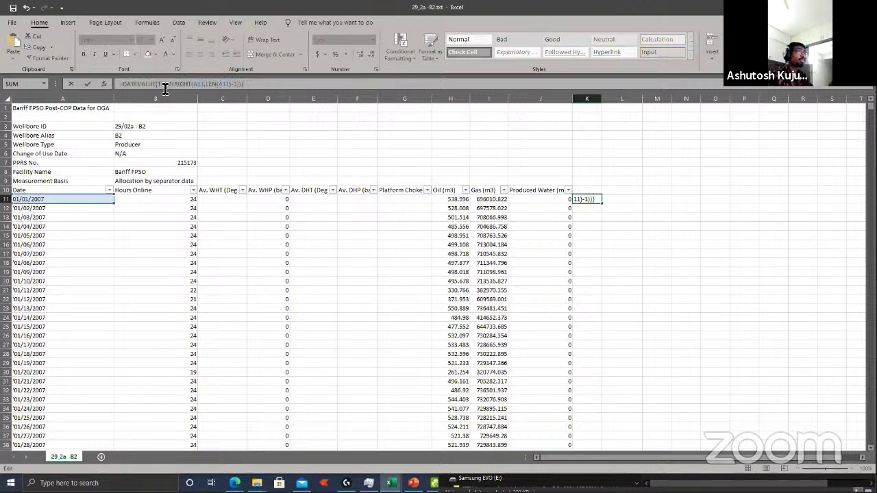
key("BackSpace")
key("BackSpace")
key("BackSpace")
key("BackSpace")
key("BackSpace")
key("BackSpace")
key("BackSpace")
key("BackSpace")
key("BackSpace")
key("BackSpace")
key("BackSpace")
key("BackSpace")
key("BackSpace")
key("BackSpace")
key("BackSpace")
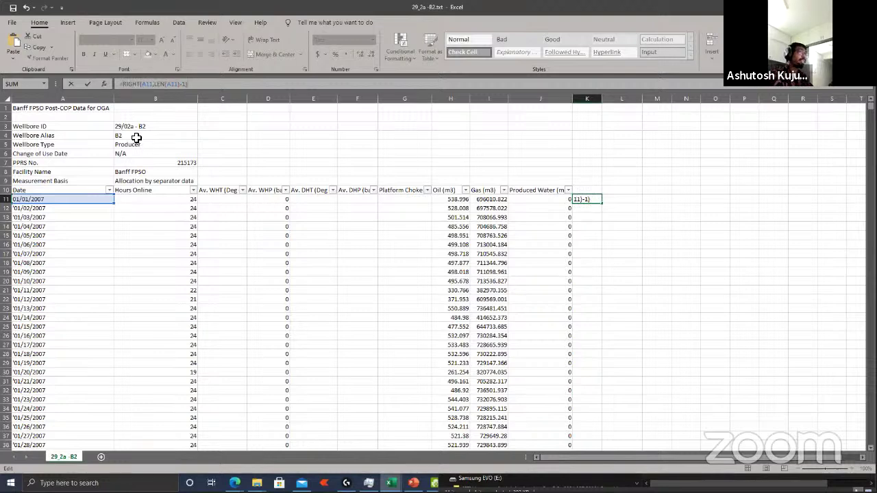
left_click_drag(201, 86, 122, 86)
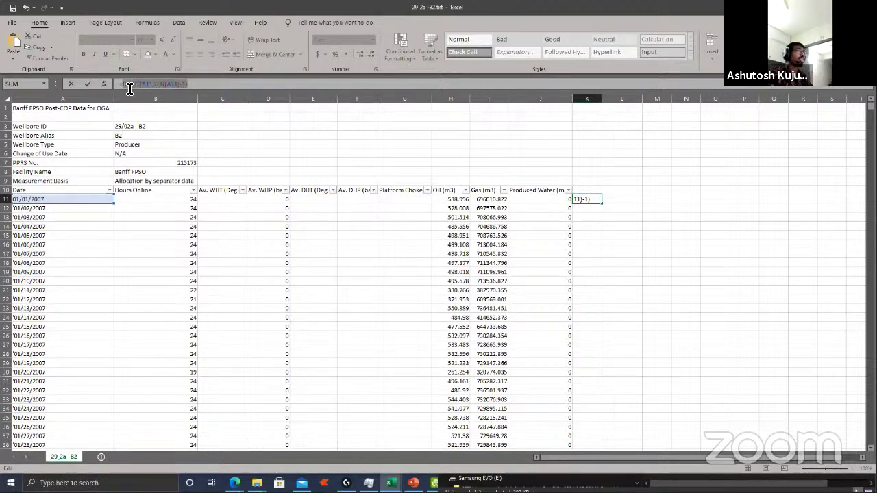
key("BackSpace")
type("TRIM(")
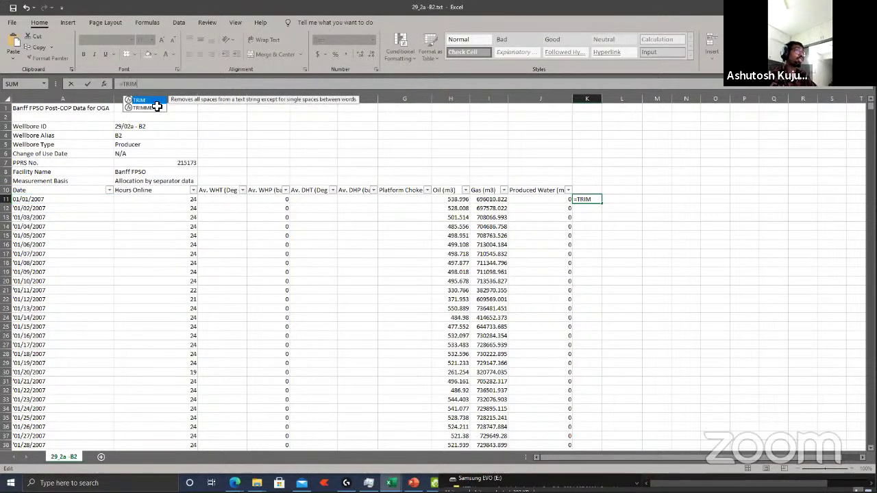
left_click(84, 199)
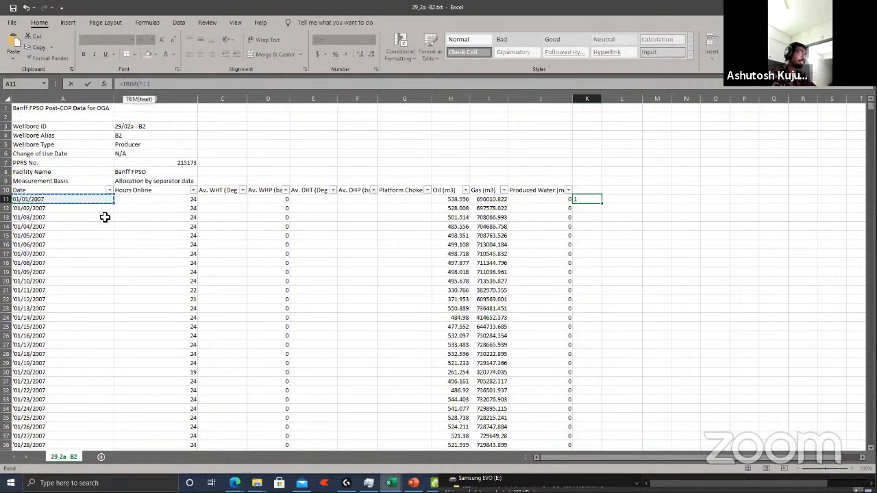
type(")")
key("ctrl+Return")
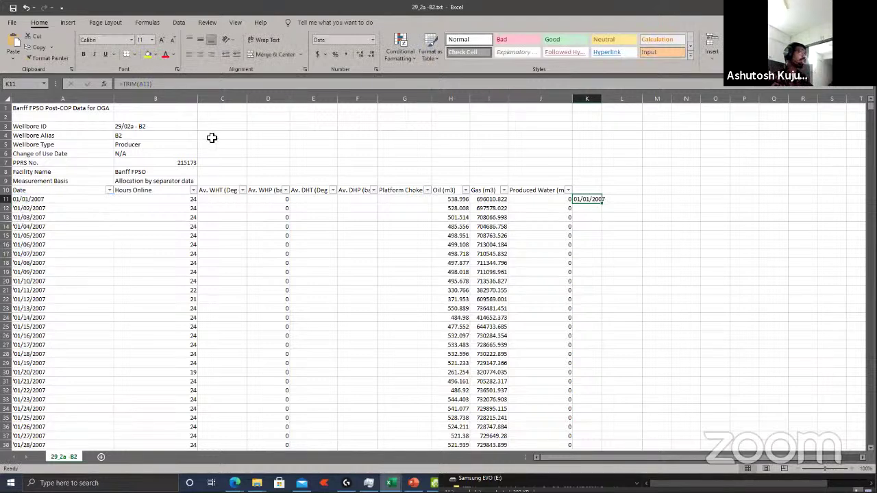
Step: Wrap K11's formula in DATEVALUE to give =DATEVALUE(TRIM(A11)), returning 1/1/2007
left_click(122, 84)
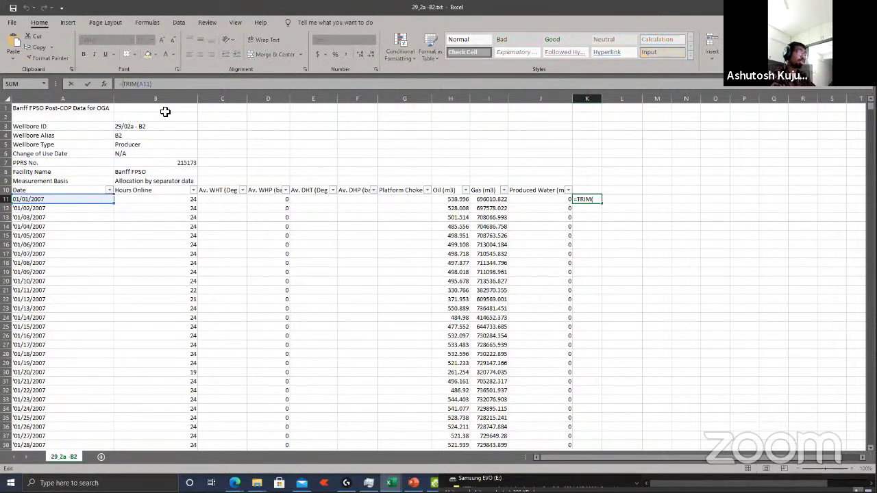
type("DA")
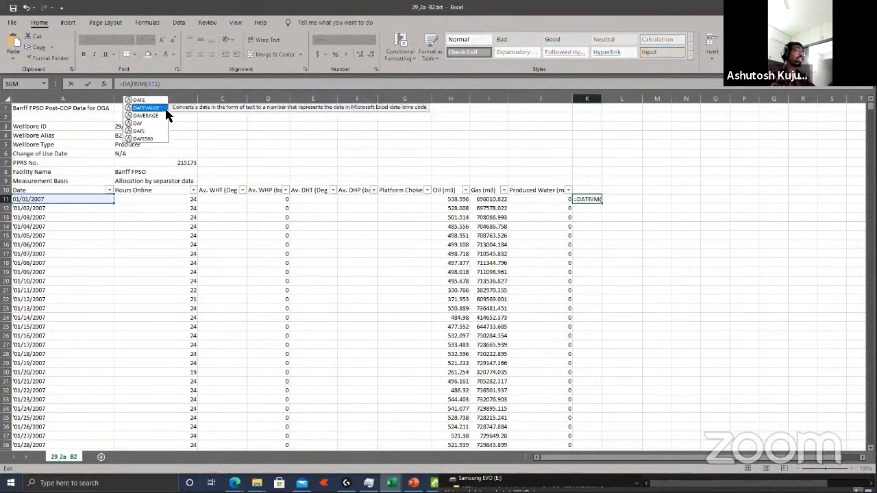
double_click(166, 108)
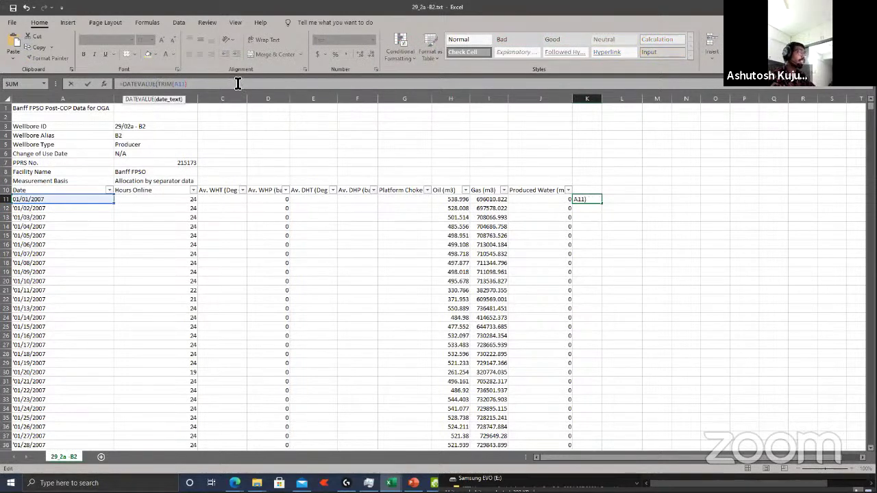
type(")")
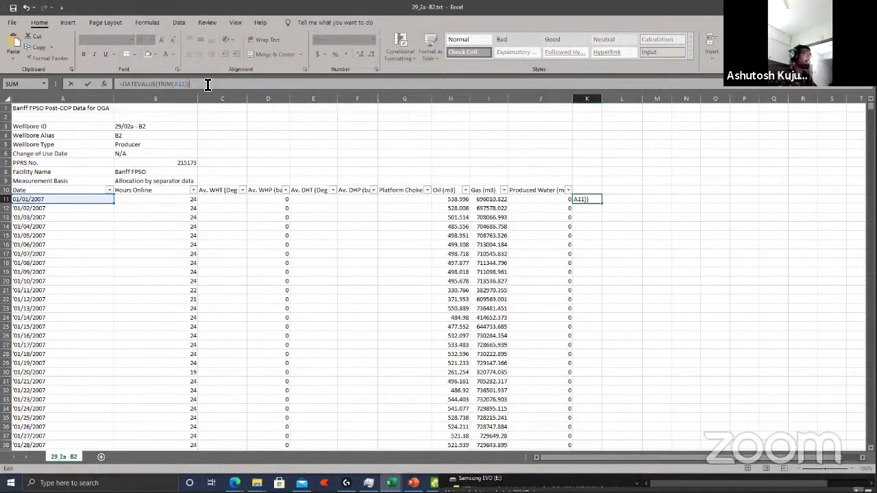
key("Return")
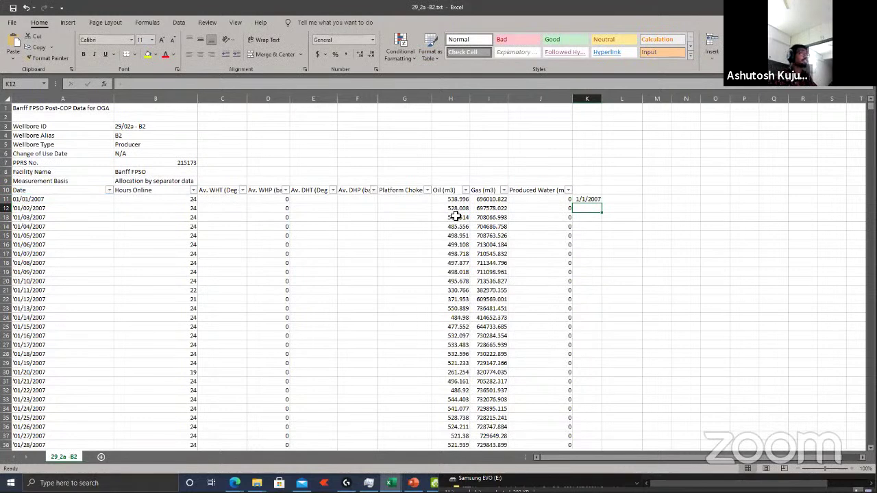
Step: Try filling the formula down column K, find #VALUE! in K12, and undo the fill
left_click(588, 200)
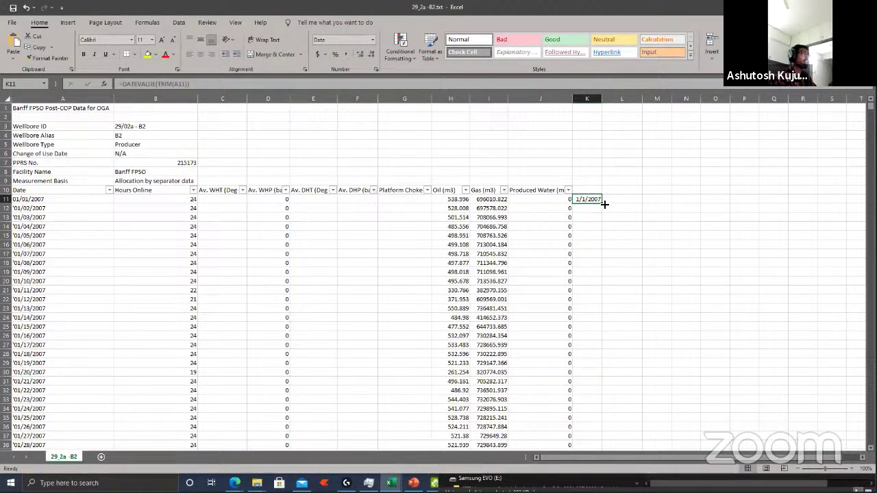
double_click(605, 204)
left_click(587, 208)
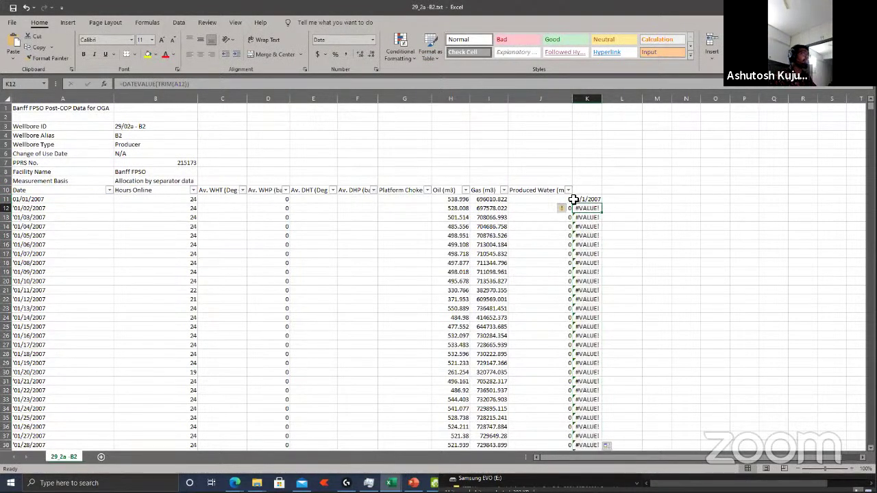
left_click(393, 83)
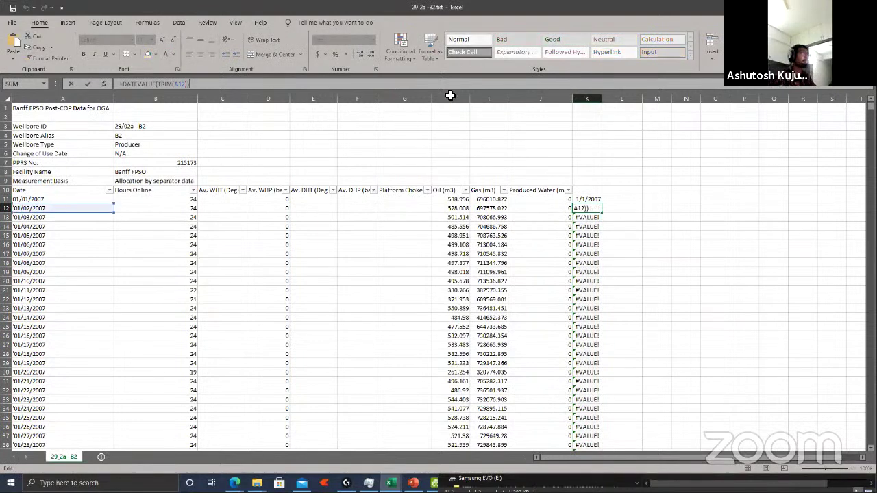
key("Escape")
key("ctrl+z")
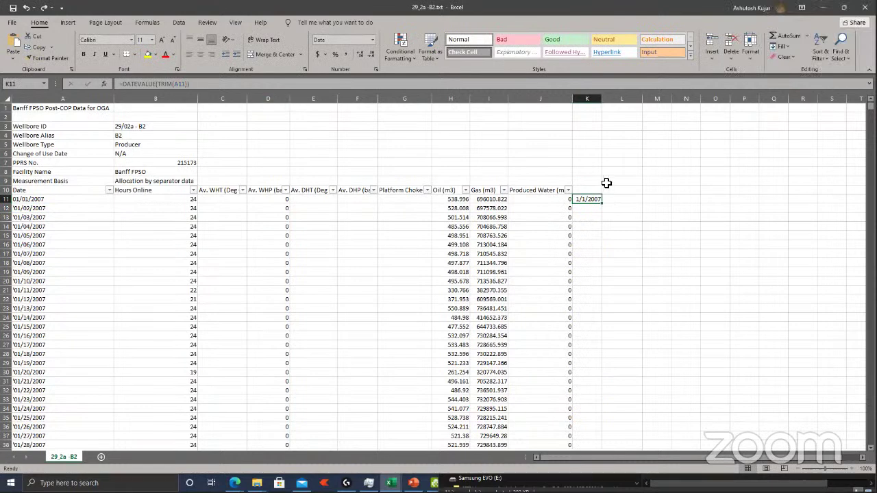
Step: Insert a RIGHT function on A11 with length 10 into K11's formula
left_click(189, 84)
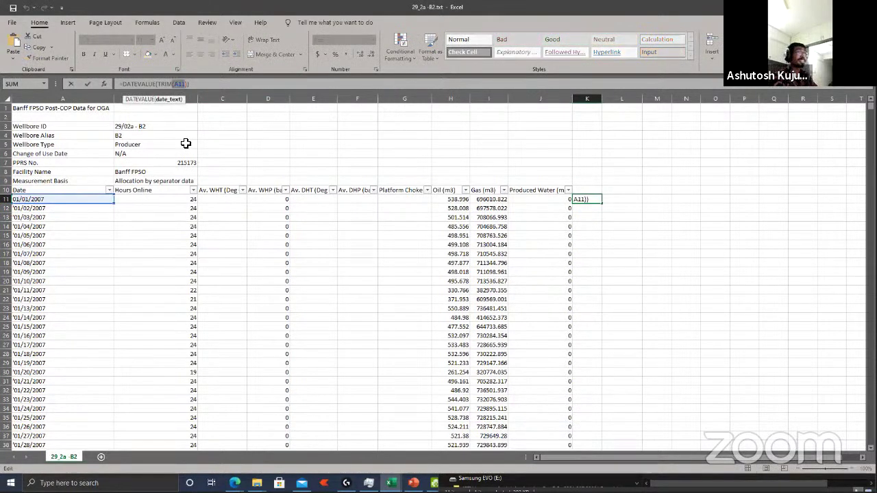
type("Righ")
key("Tab")
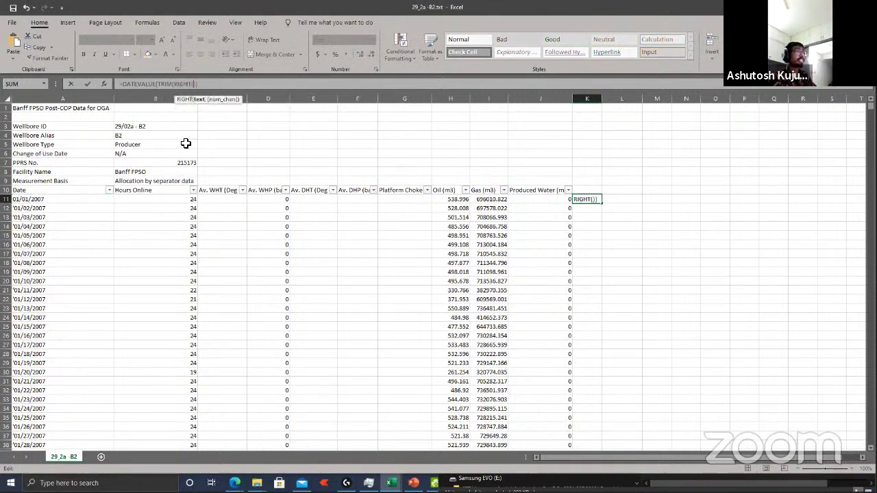
left_click(41, 199)
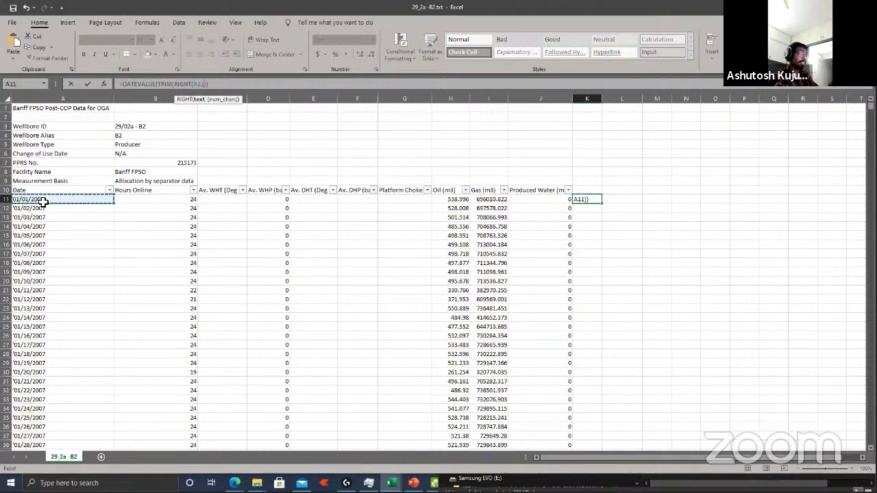
type(",")
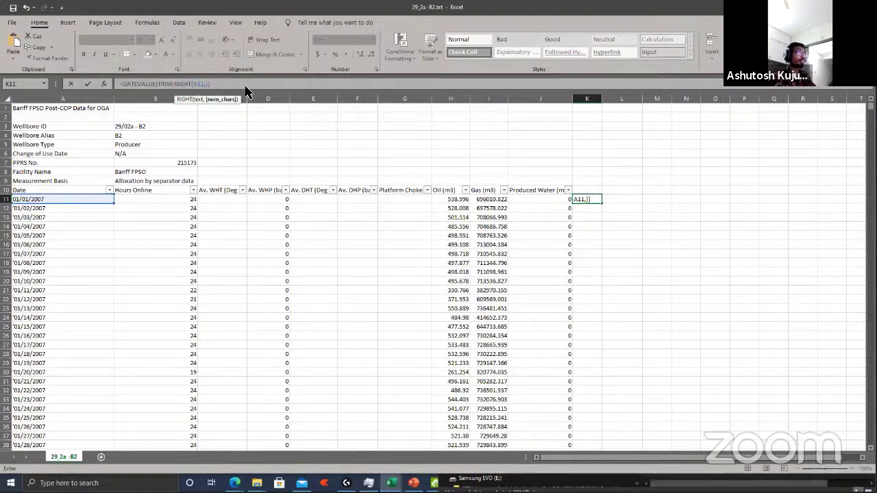
left_click(43, 203)
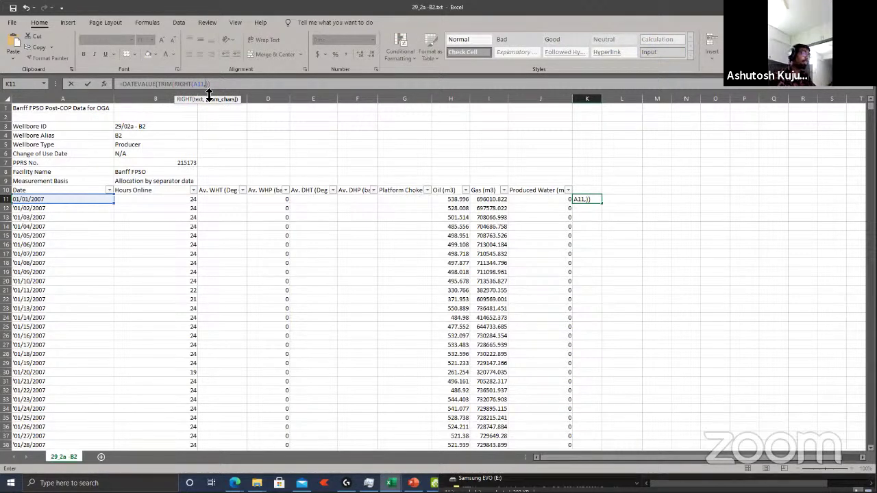
type("10")
key("Return")
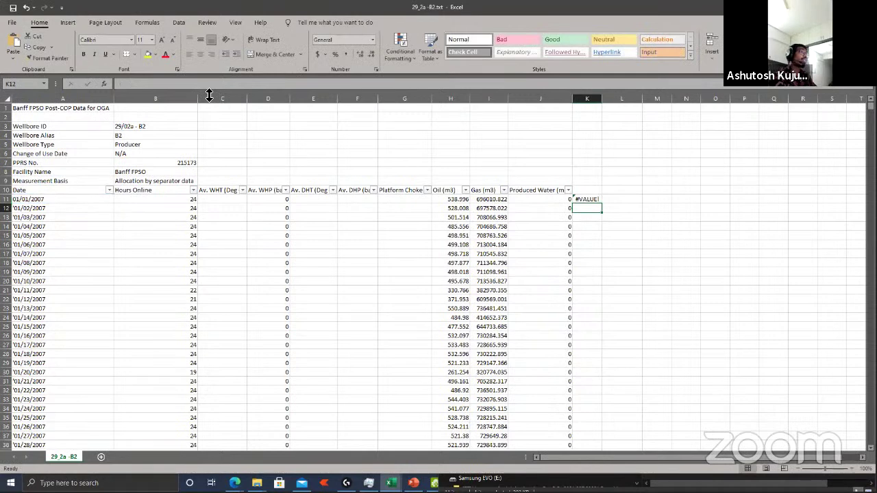
Step: Strip the DATEVALUE and TRIM wrapper so K11 holds just the RIGHT(A11,…) formula
key("Up")
left_click_drag(179, 83, 120, 84)
key("Delete")
key("BackSpace")
key("BackSpace")
key("BackSpace")
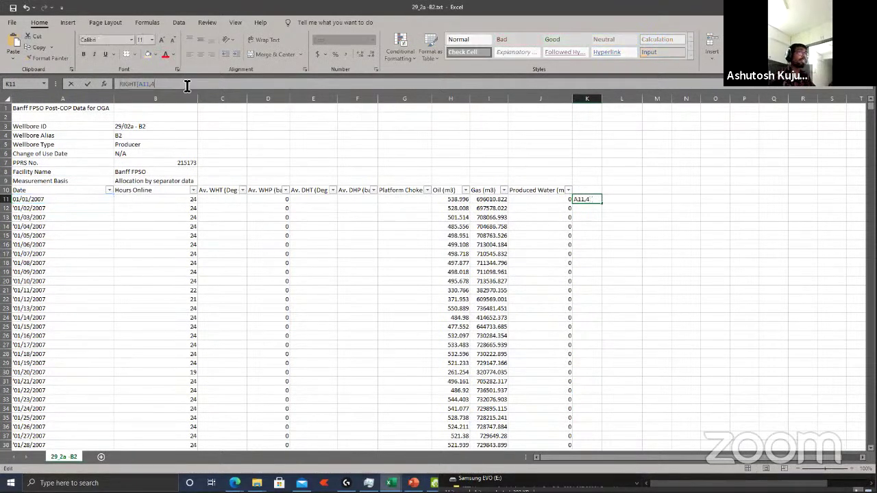
type(")")
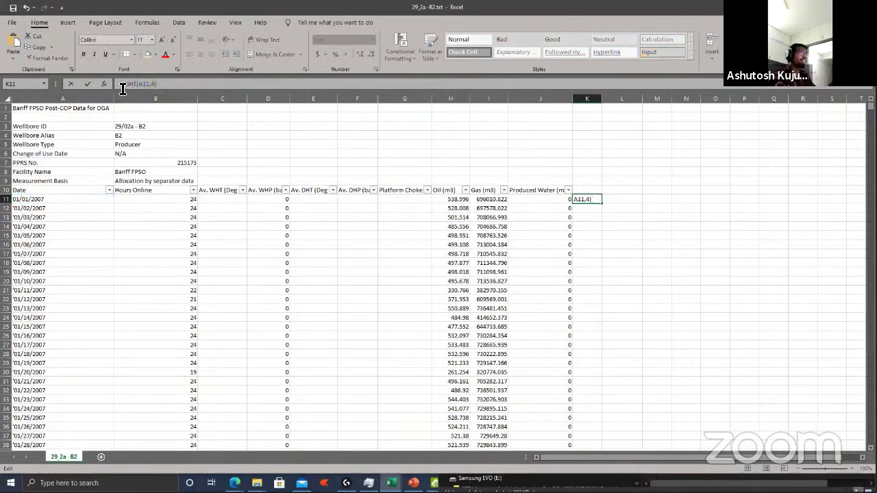
left_click(120, 83)
type("=")
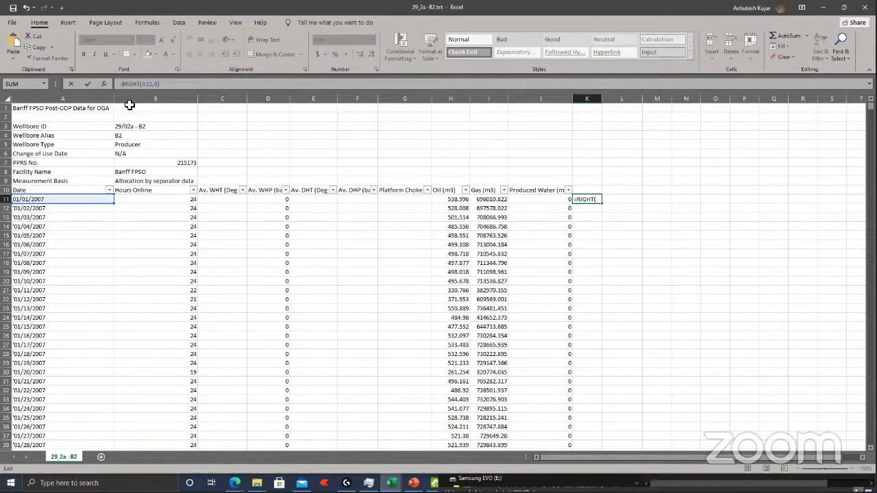
key("Return")
key("Up")
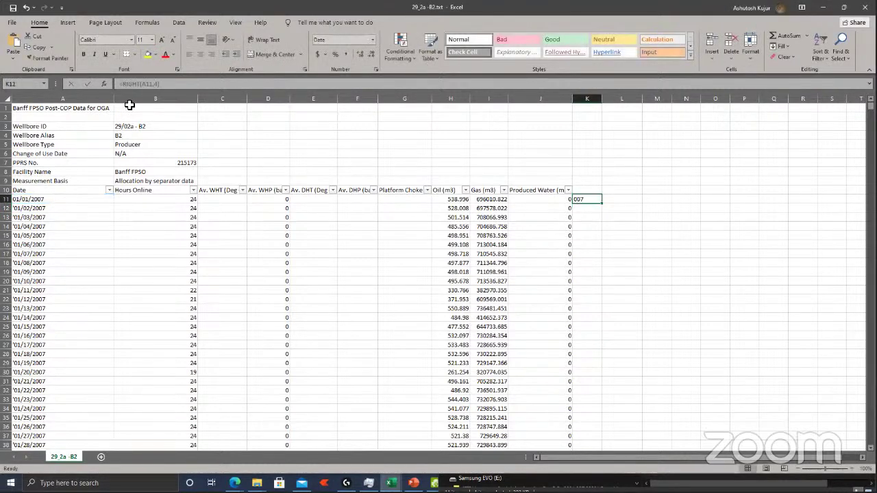
Step: Replace the fixed length with LEN(A11)-1, giving =RIGHT(A11,LEN(A11)-1) in K11
left_click(159, 86)
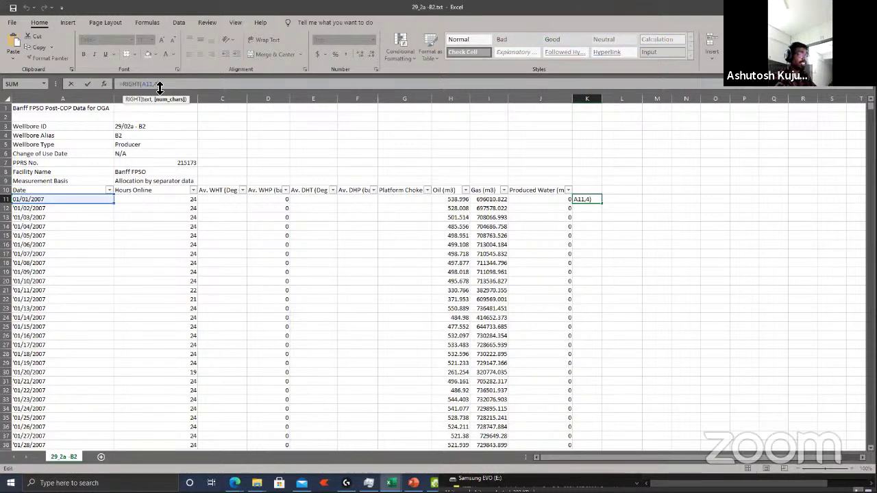
type("LEN")
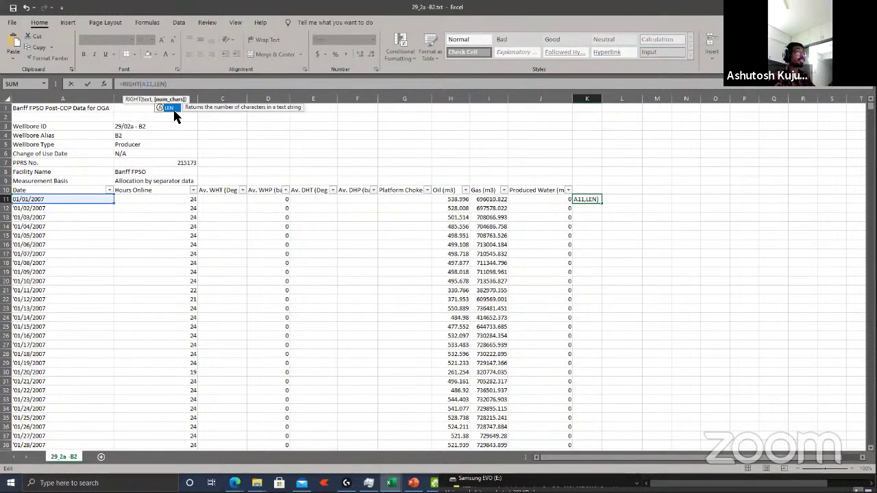
double_click(171, 109)
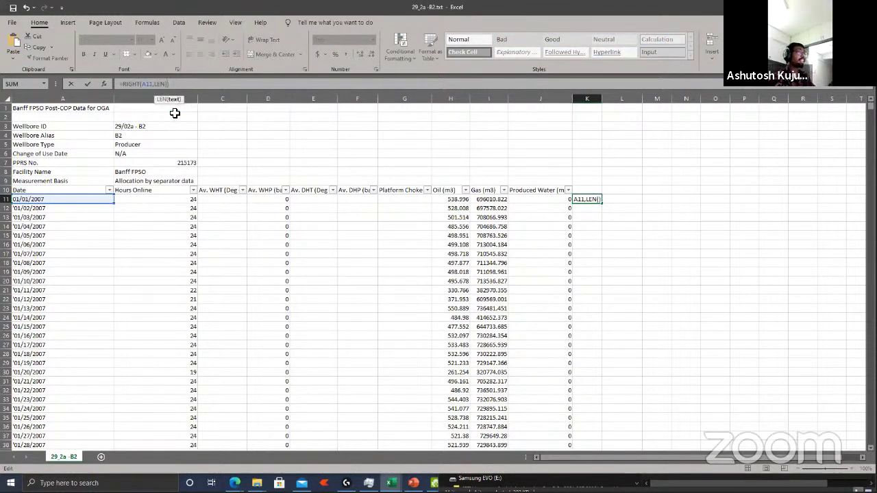
left_click(94, 198)
type(")")
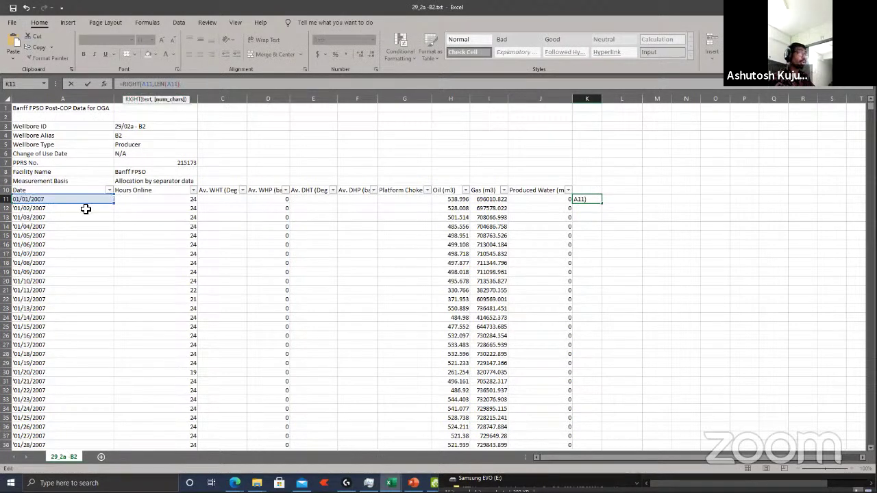
type("-1)")
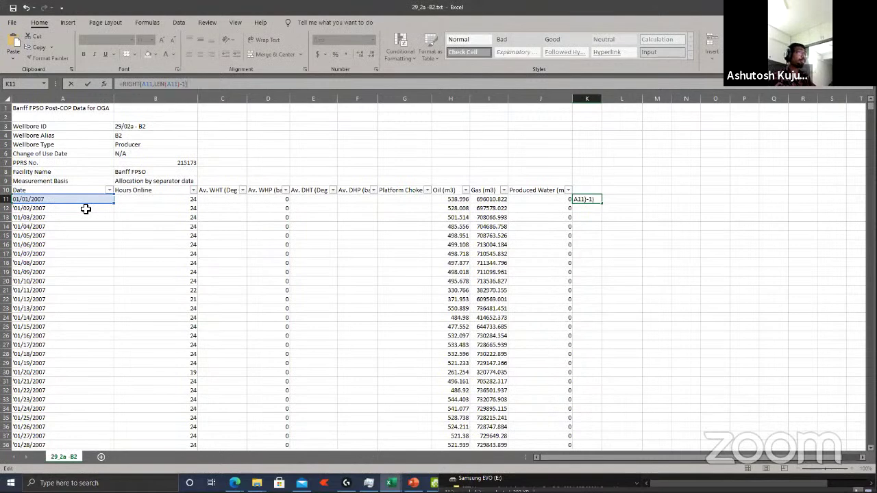
left_click(163, 98)
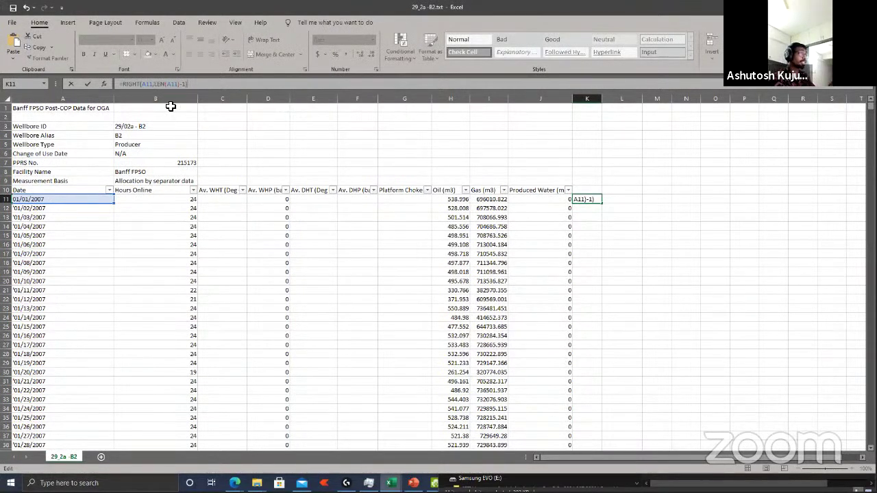
key("ctrl+Return")
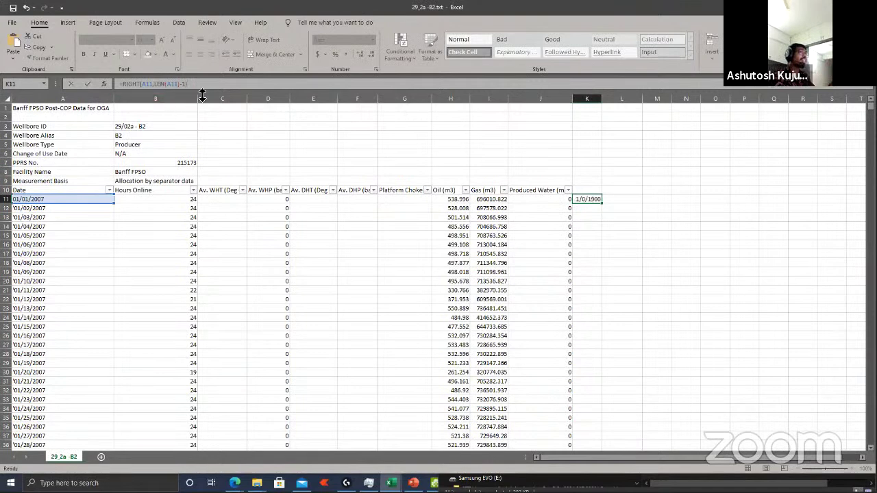
left_click(127, 84)
key("Escape")
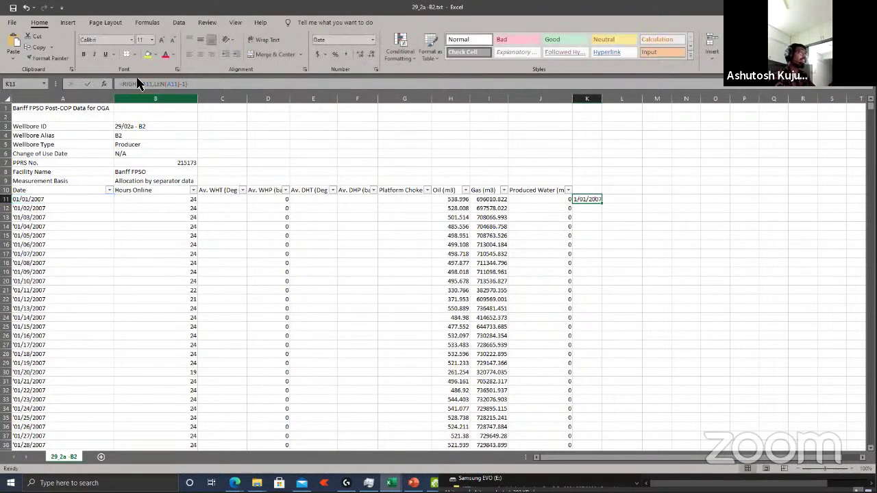
Step: Wrap the K11 formula in TRIM, then DATEVALUE, returning the date 1/1/2007
left_click(124, 84)
type("TRIM(")
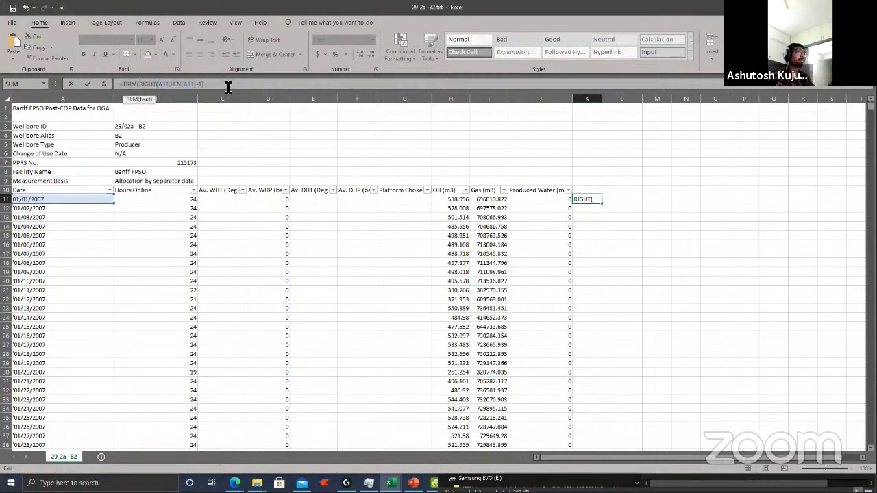
type(")")
key("Return")
key("Up")
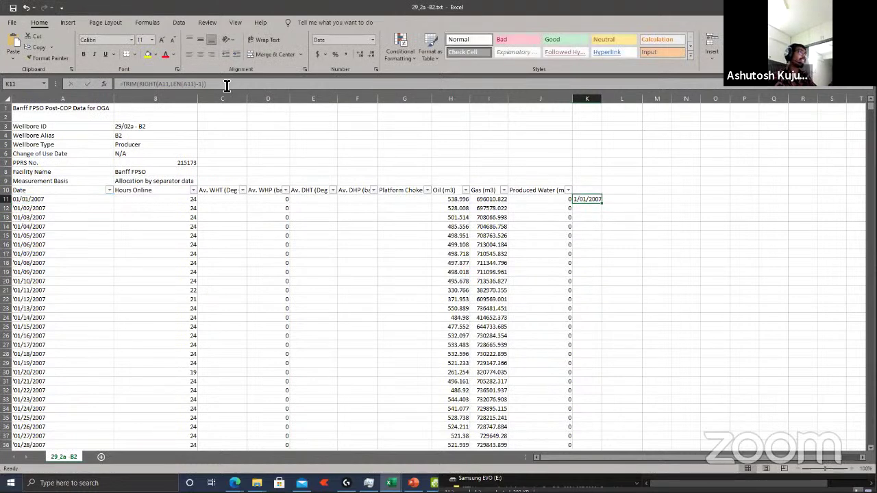
left_click(121, 87)
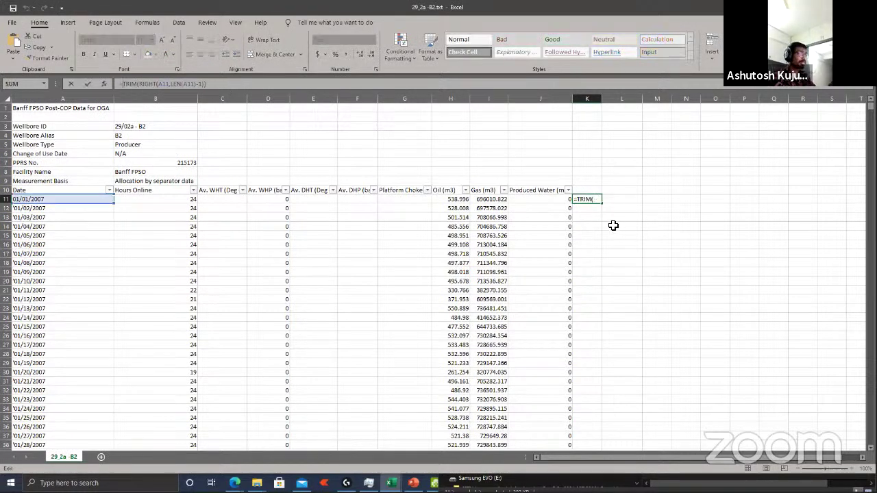
type("DA")
key("Down")
key("Tab")
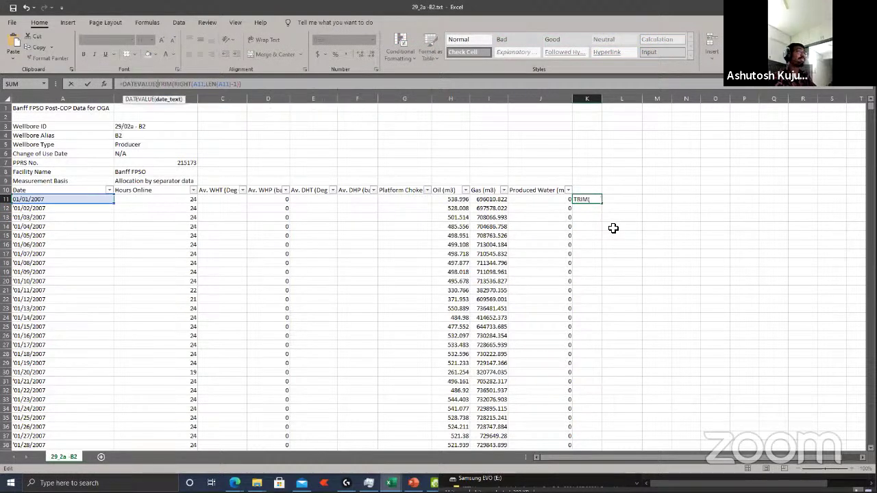
type(")")
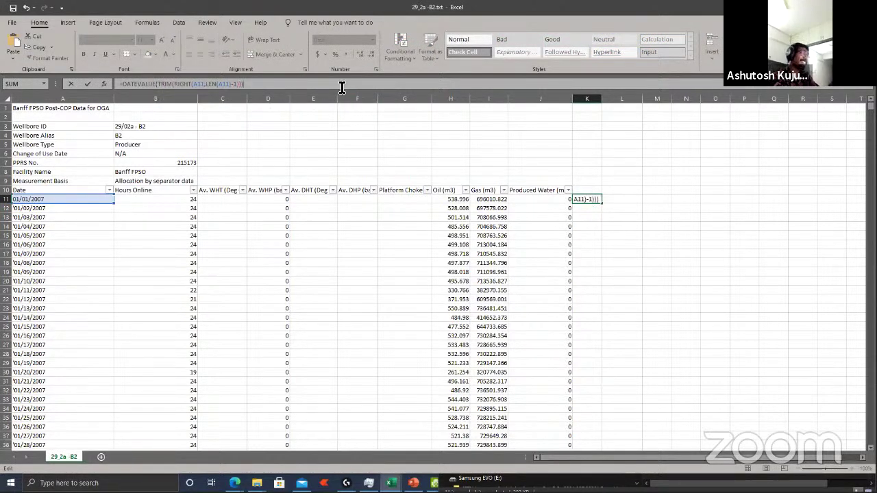
key("ctrl+Return")
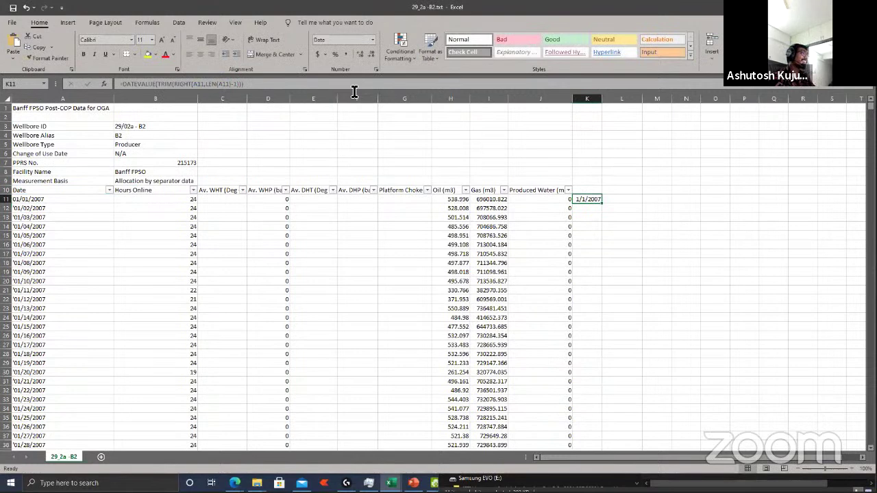
Step: Fill K11's formula down to row 4873, autofit column K, then select the Date entries from A11
double_click(602, 205)
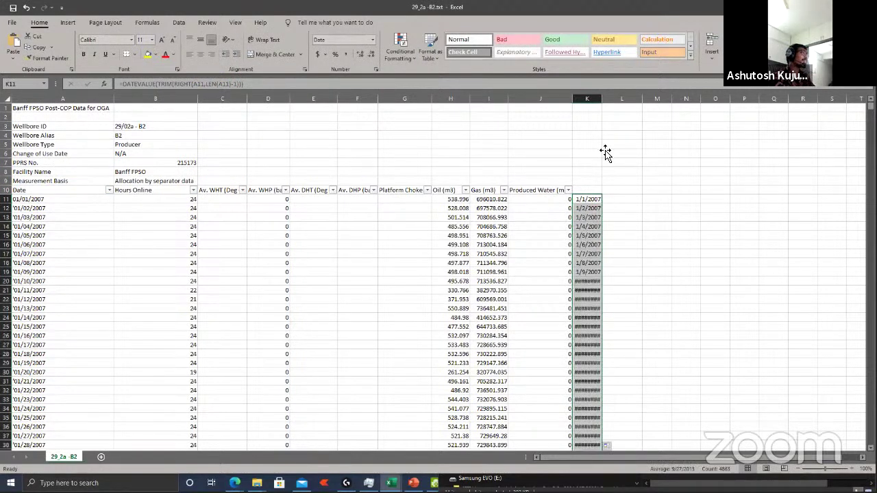
double_click(601, 101)
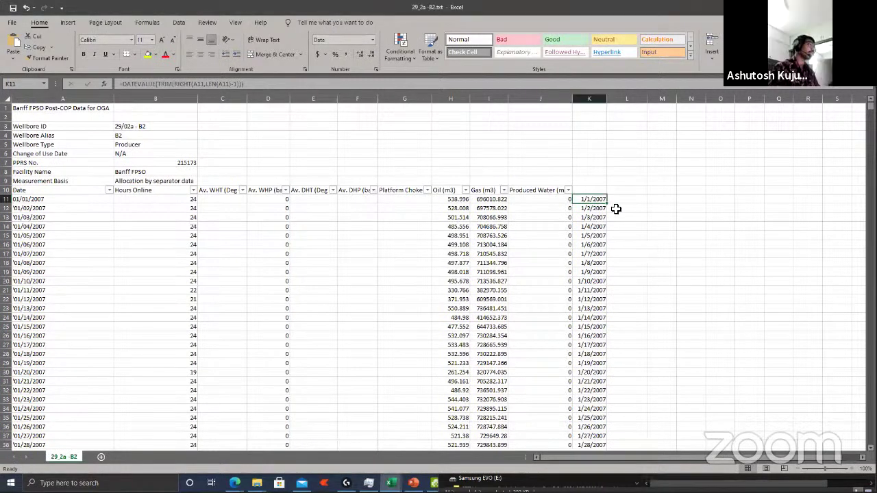
key("ctrl+shift+Down")
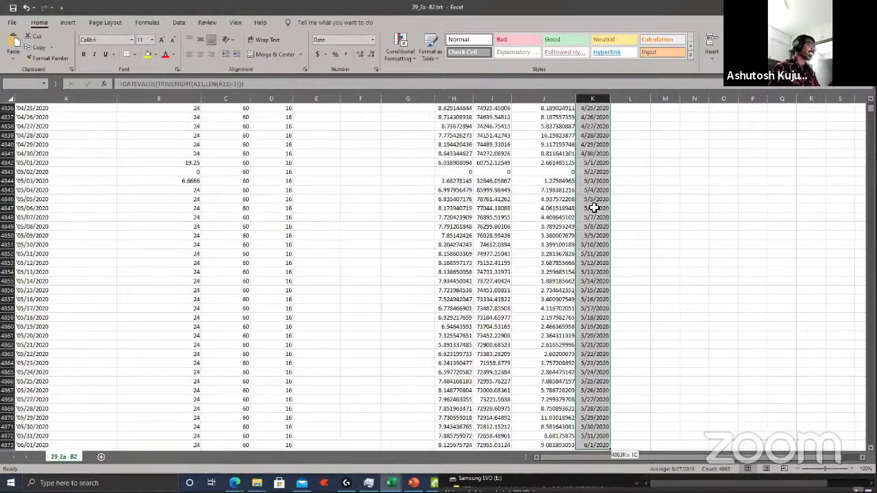
key("ctrl+Up")
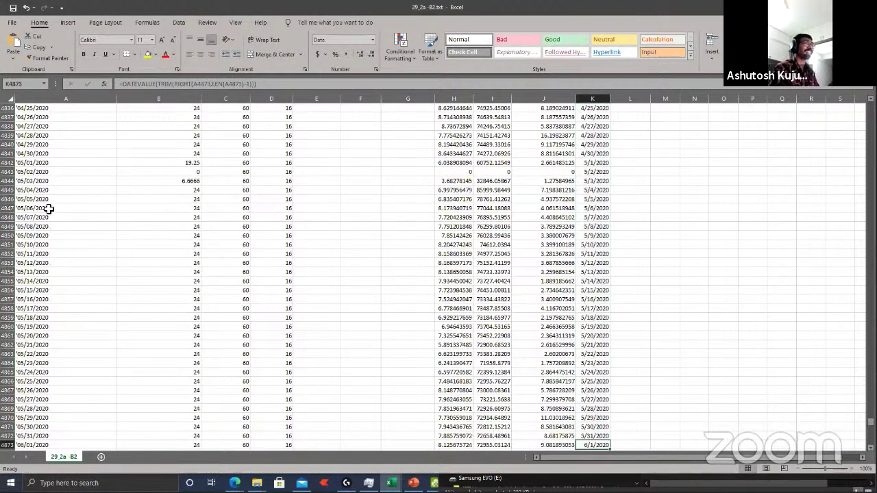
scroll(53, 202, "up", 4)
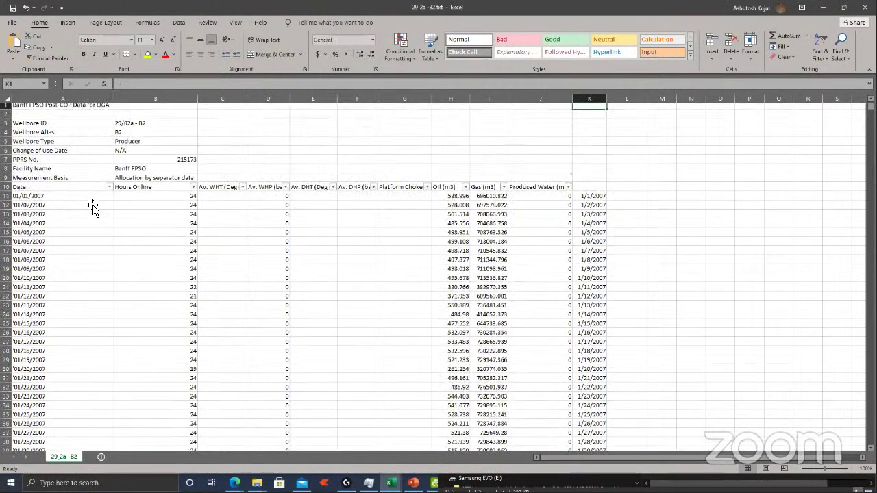
left_click(92, 203)
key("ctrl+shift+Down")
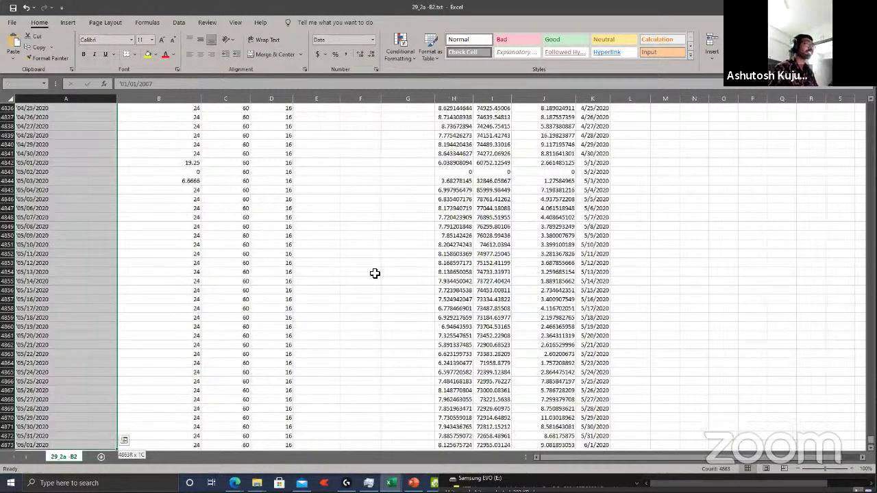
Step: Try replacing the date apostrophes, retype 1/1/2007 in A11, then undo the replacement
key("ctrl+q")
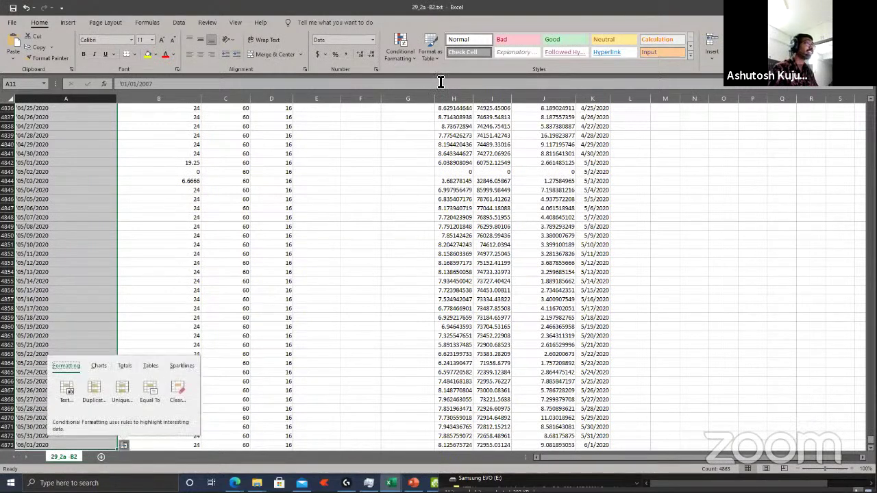
key("ctrl+t")
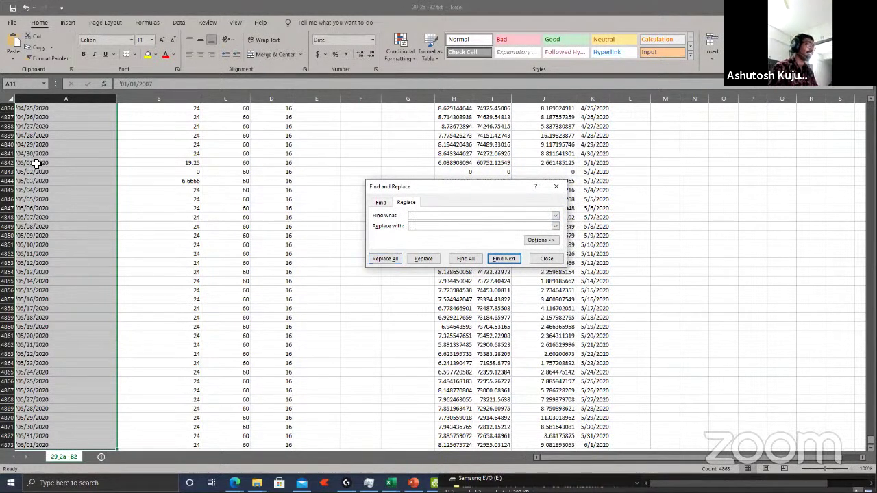
left_click(396, 258)
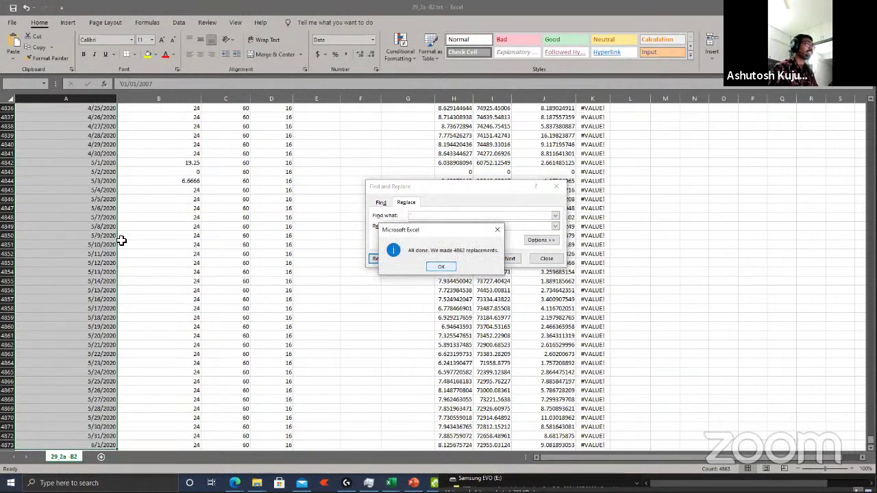
key("Return")
left_click(120, 261)
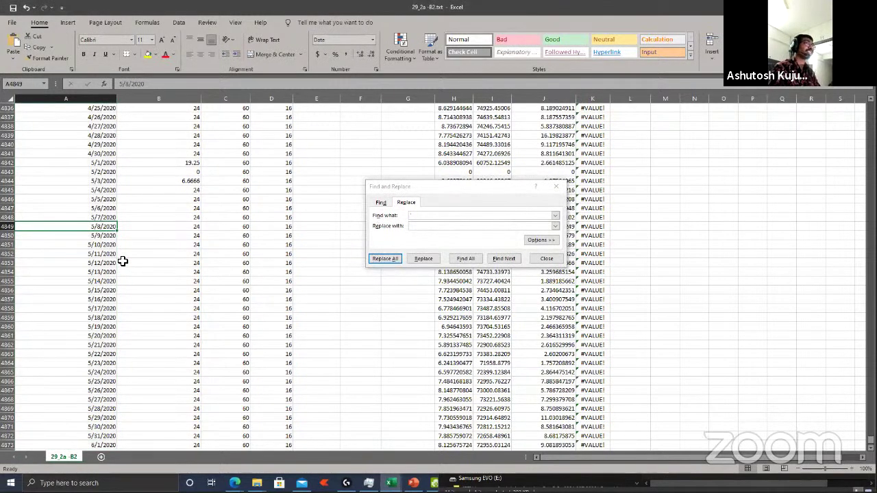
key("ctrl+Up")
key("Down")
key("Down")
key("Down")
key("Down")
key("Down")
key("Down")
key("Down")
key("Down")
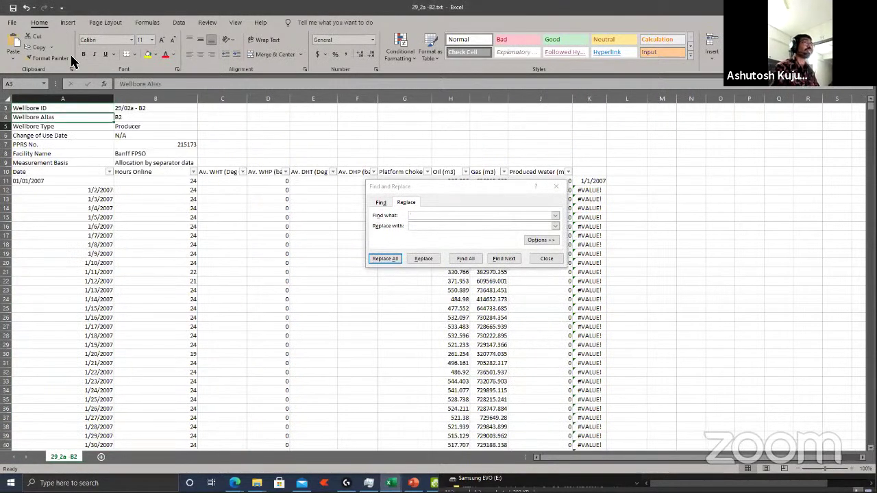
type("1/1/2007")
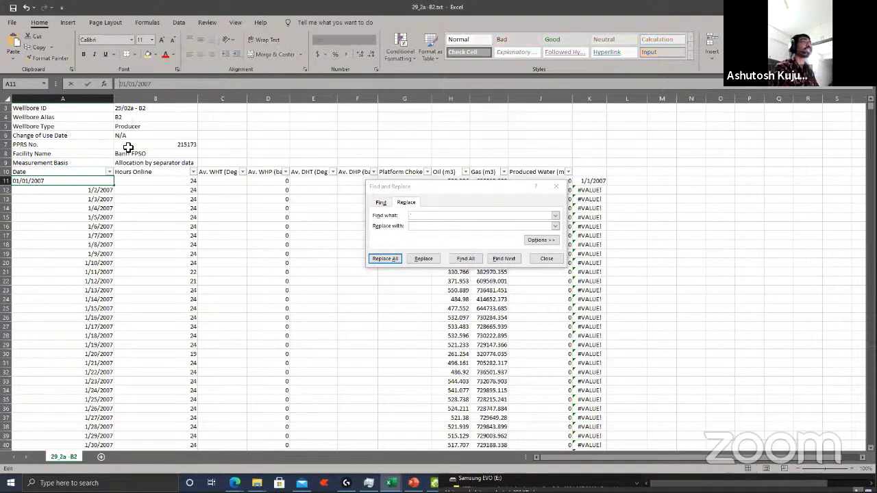
left_click(169, 88)
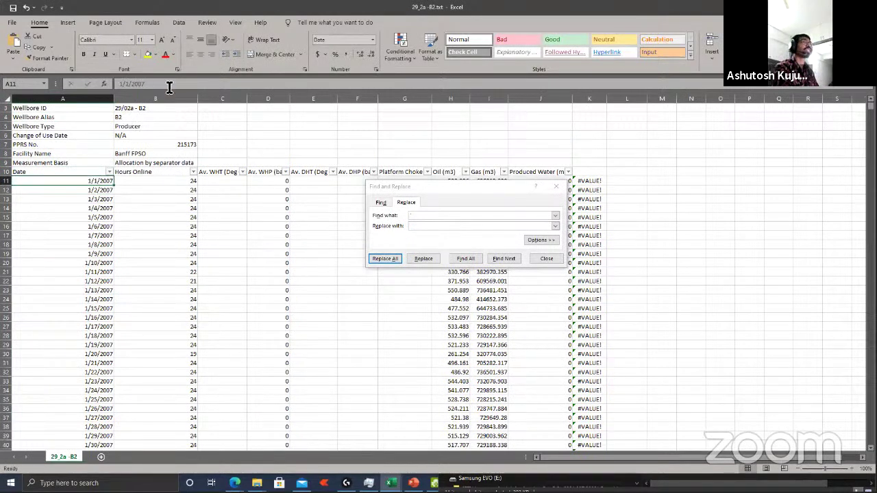
left_click(99, 192)
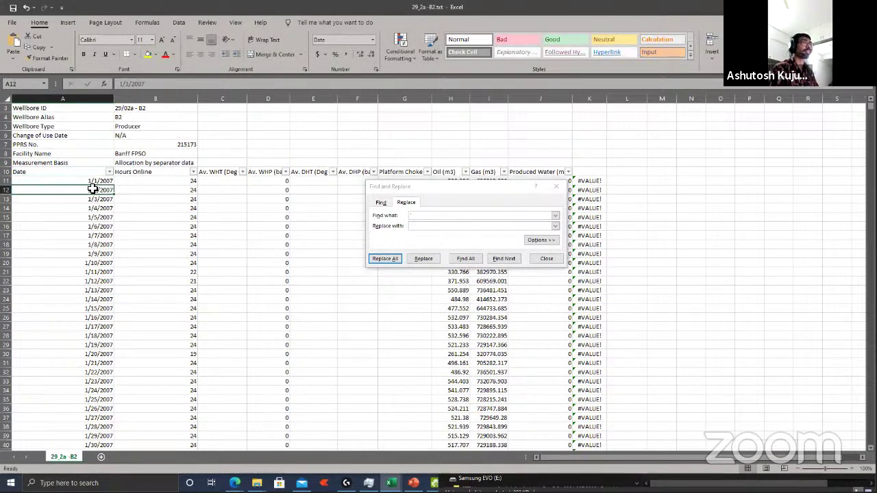
left_click(96, 181)
left_click(547, 259)
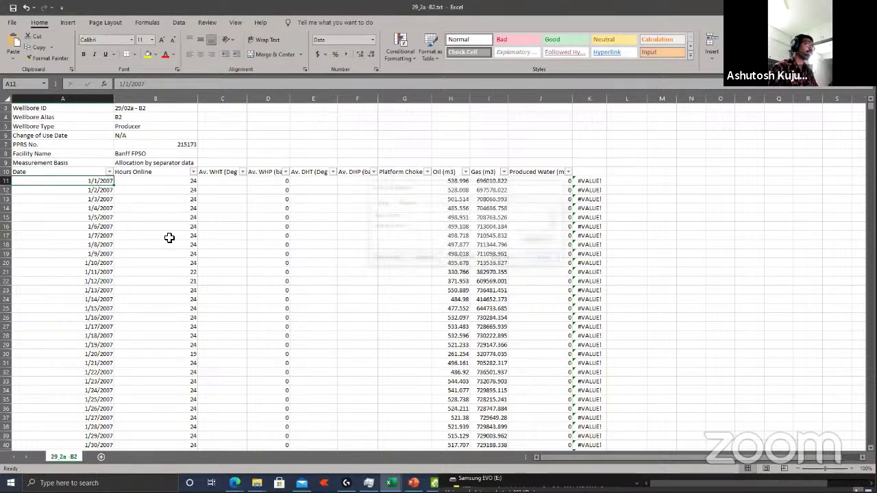
key("ctrl+z")
key("ctrl+z")
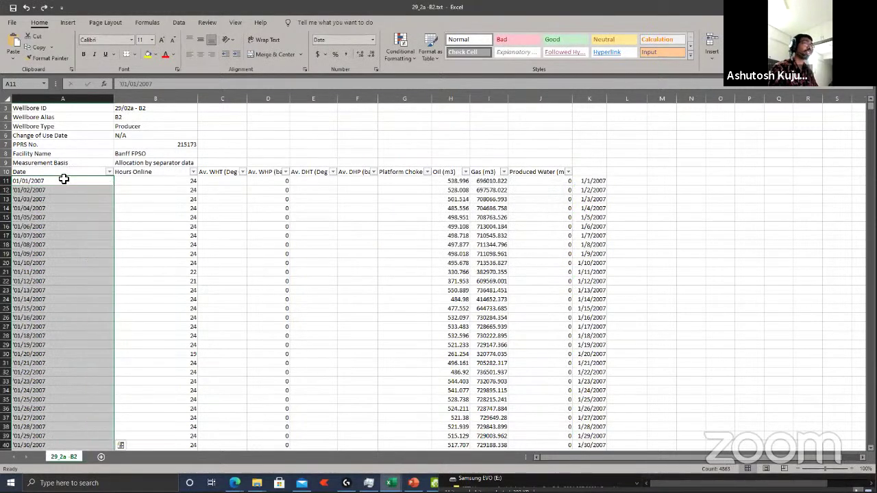
Step: Replace the apostrophe with nothing in A11 down to the last row (4862 replacements)
left_click(63, 179)
key("ctrl+shift+Down")
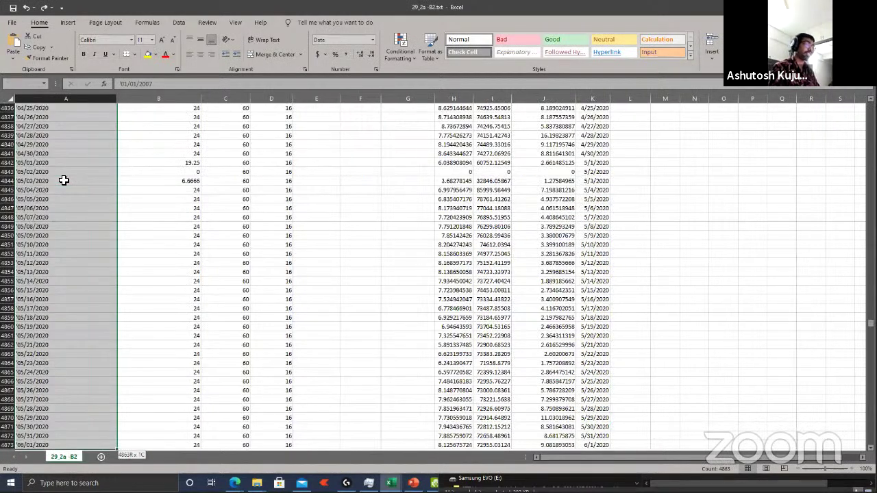
key("ctrl+h")
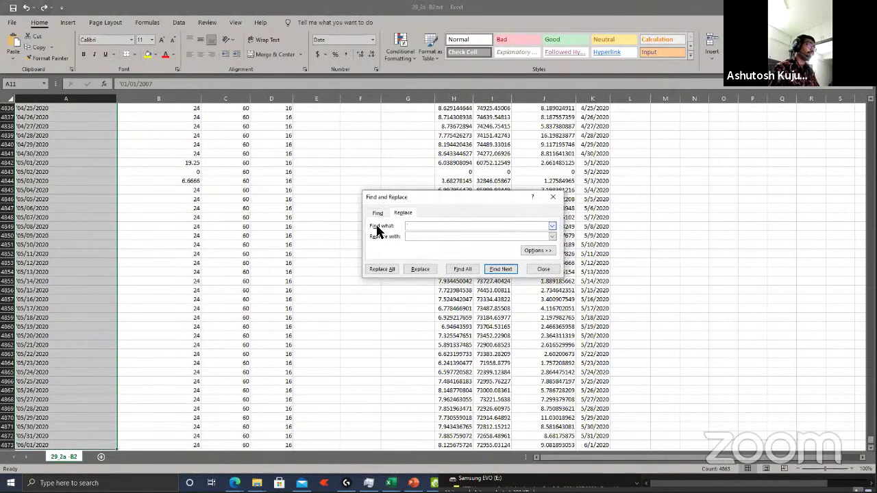
left_click(395, 269)
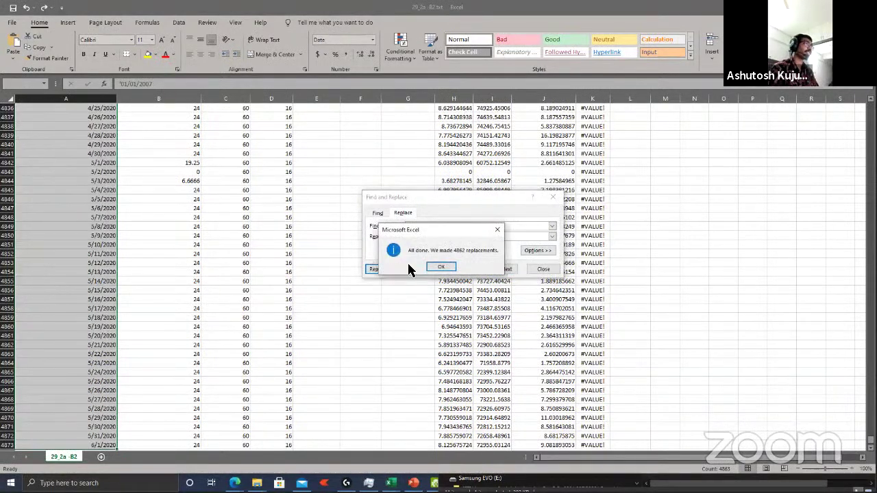
left_click(452, 268)
left_click(543, 270)
Step: Clear the helper formulas from column K and re-edit the first date in A11
left_click(584, 251)
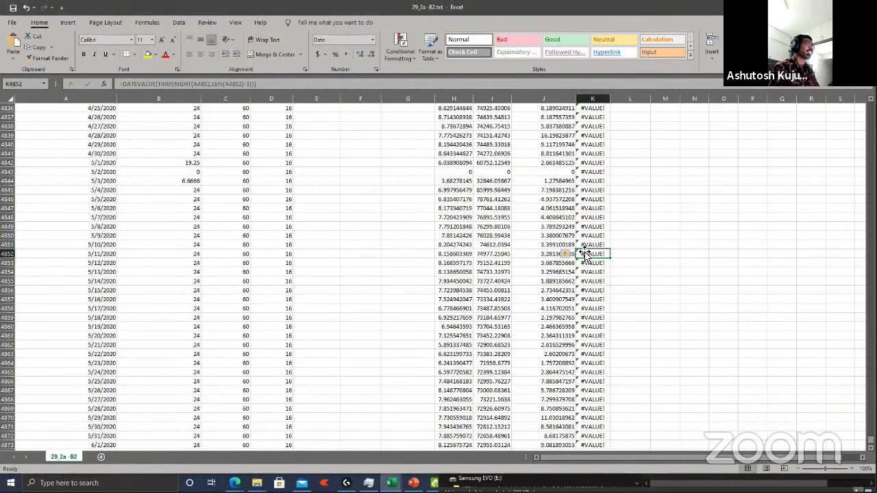
key("ctrl+Up")
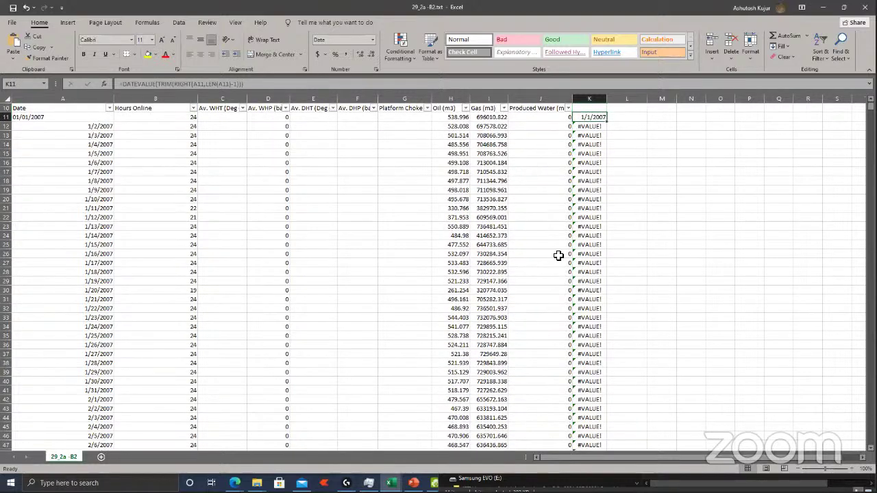
key("ctrl+shift+Down")
key("Delete")
key("ctrl+Home")
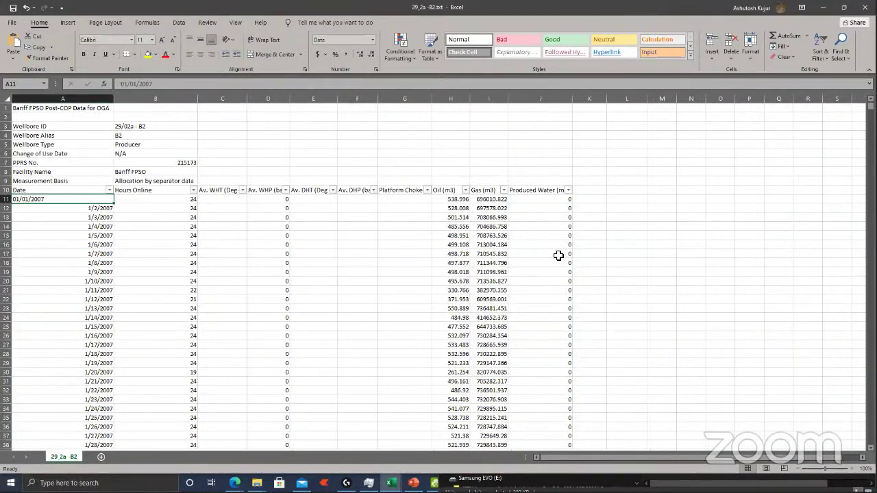
left_click(118, 84)
type("'")
key("BackSpace")
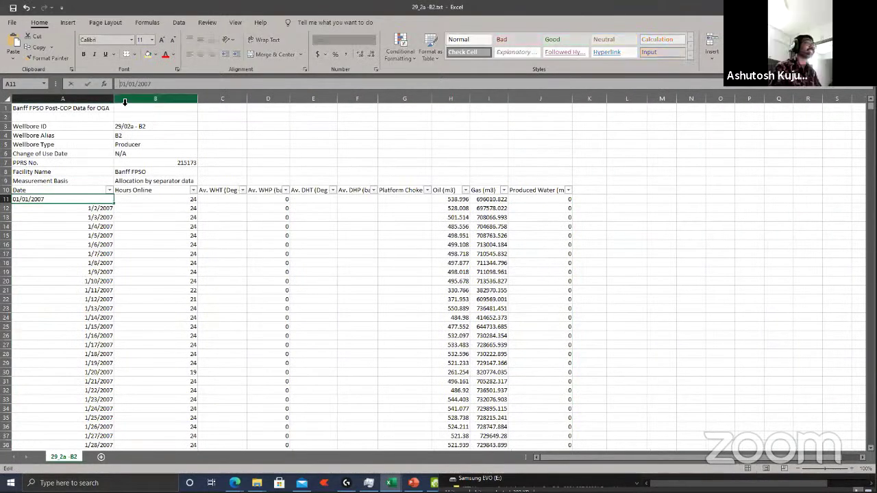
Step: Commit A11, then wrap K11's TRIM formula in DATEVALUE, which shows #VALUE!
key("Return")
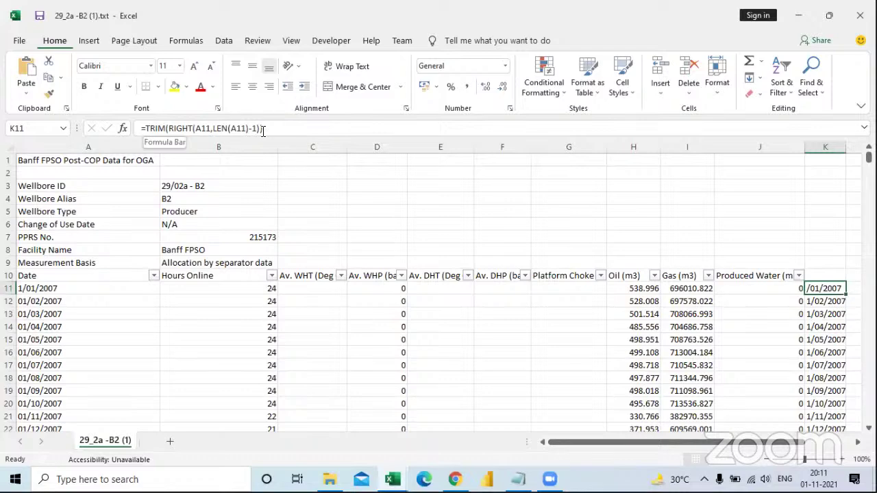
left_click(148, 127)
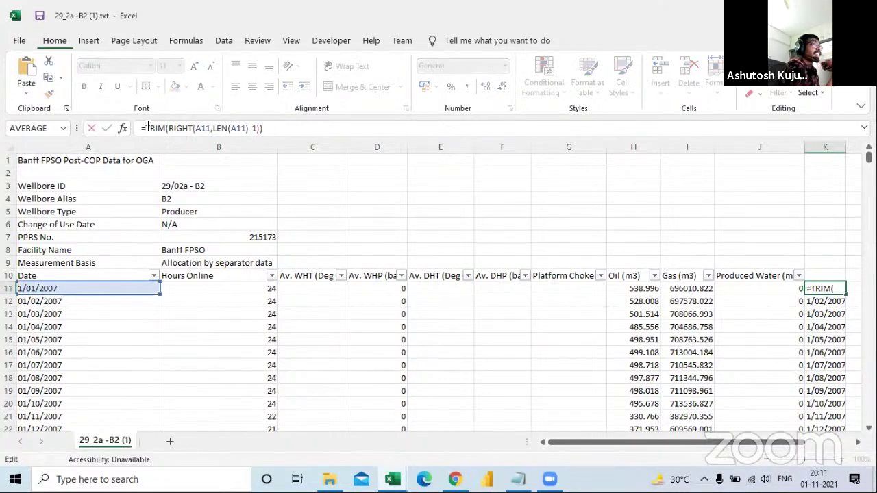
type("da")
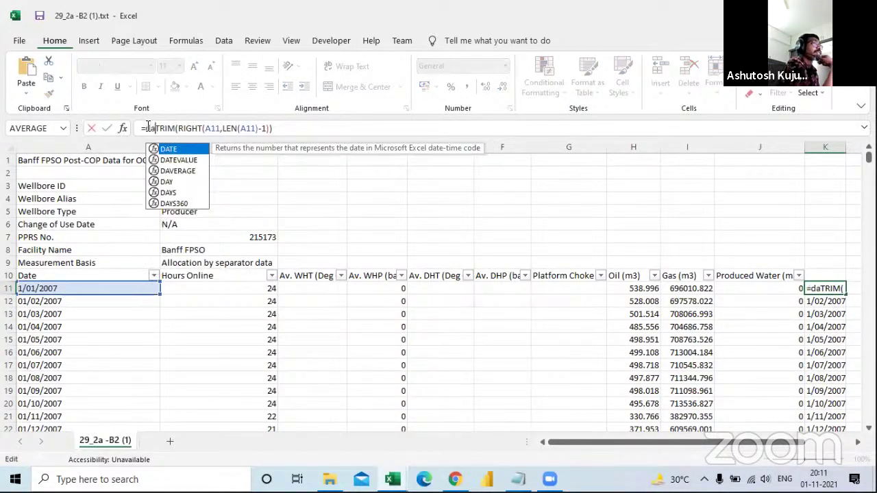
double_click(175, 161)
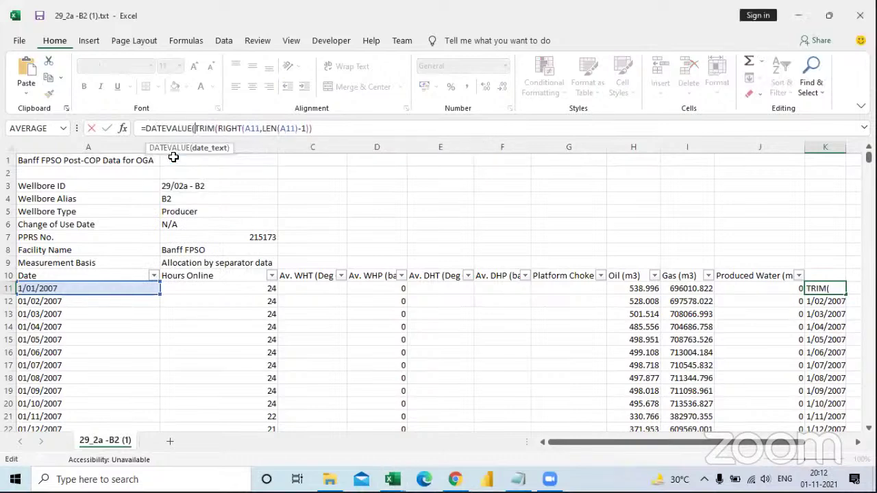
left_click(334, 128)
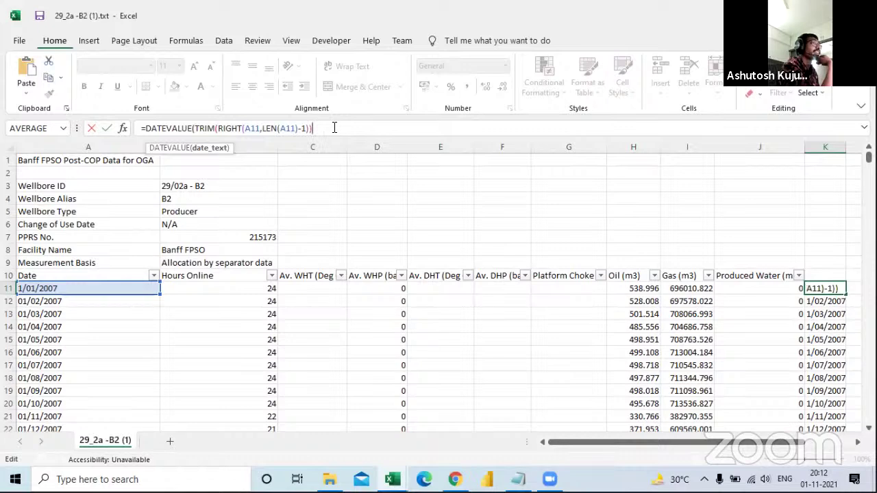
type(")")
key("Return")
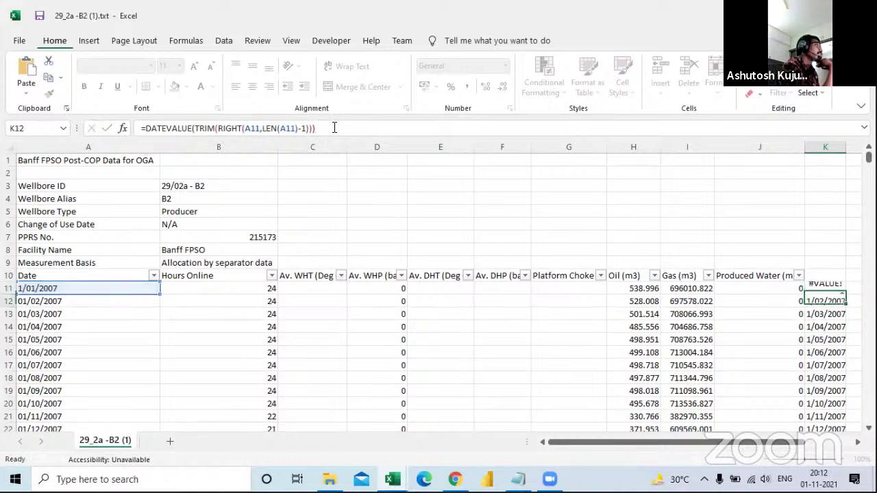
left_click(810, 286)
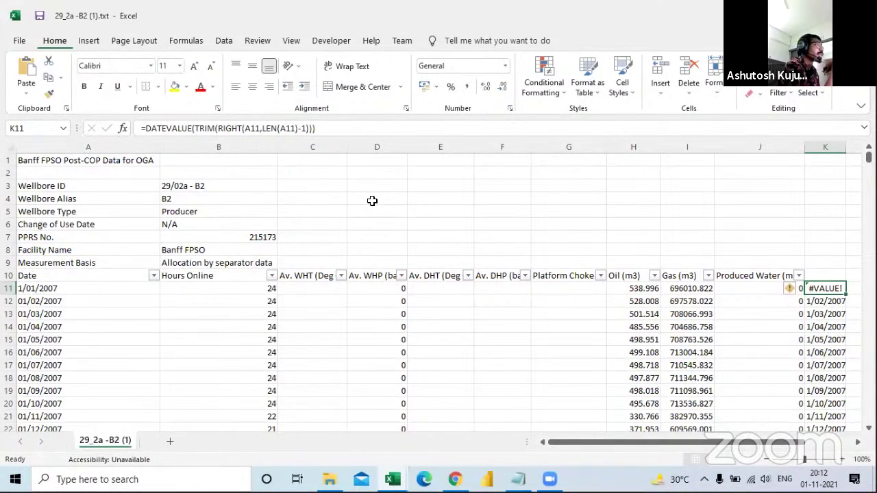
Step: Undo the DATEVALUE change, then copy column K's trimmed date text over column A
key("ctrl+z")
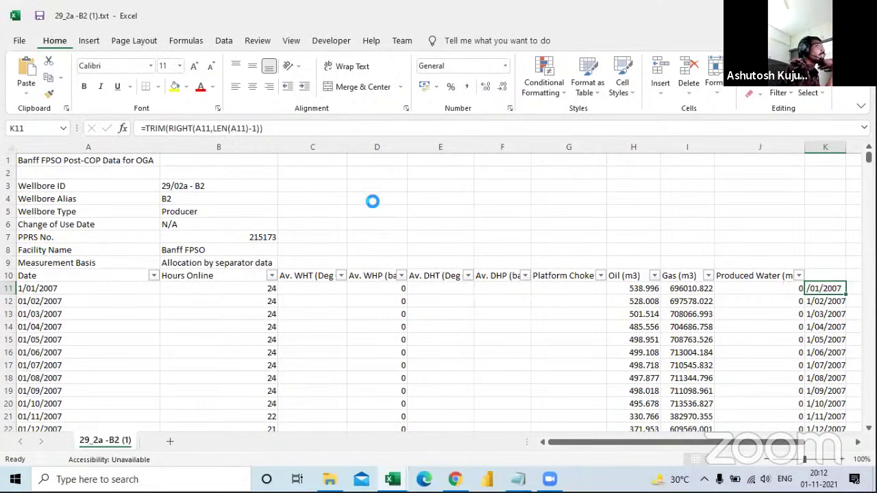
key("ctrl+shift+Down")
key("ctrl+c")
key("Home")
key("ctrl+v")
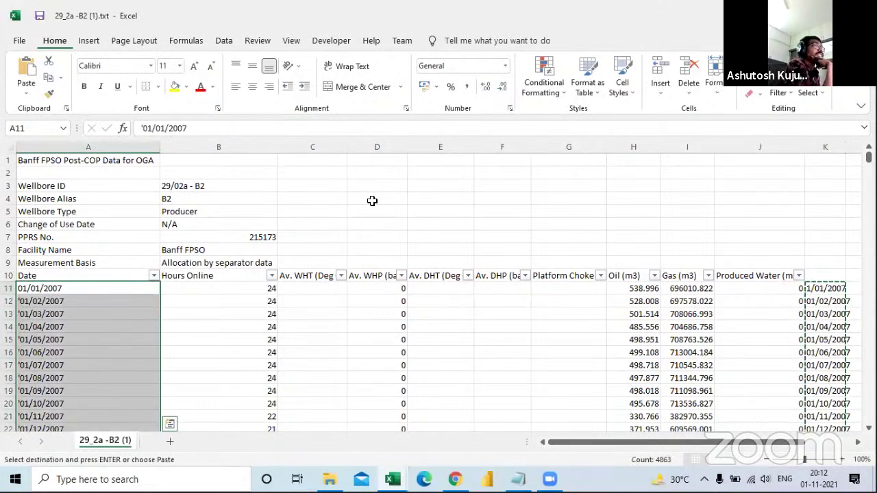
key("ctrl+q")
left_click(343, 199)
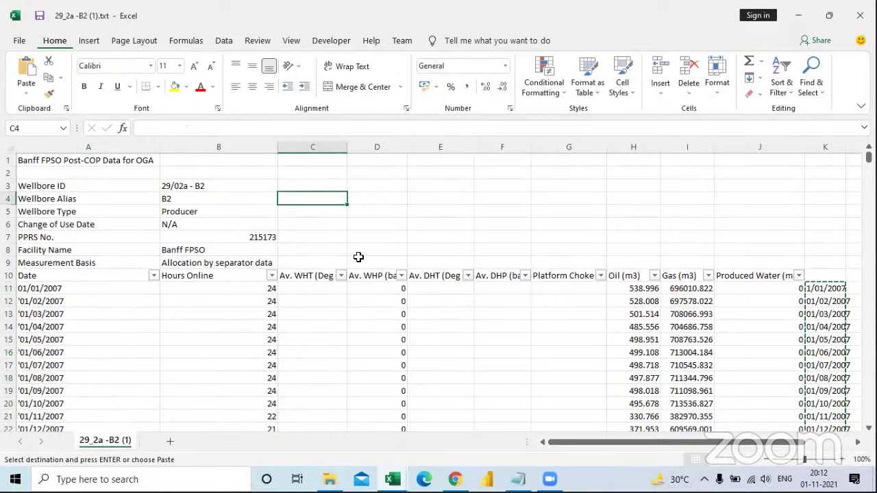
left_click(31, 288)
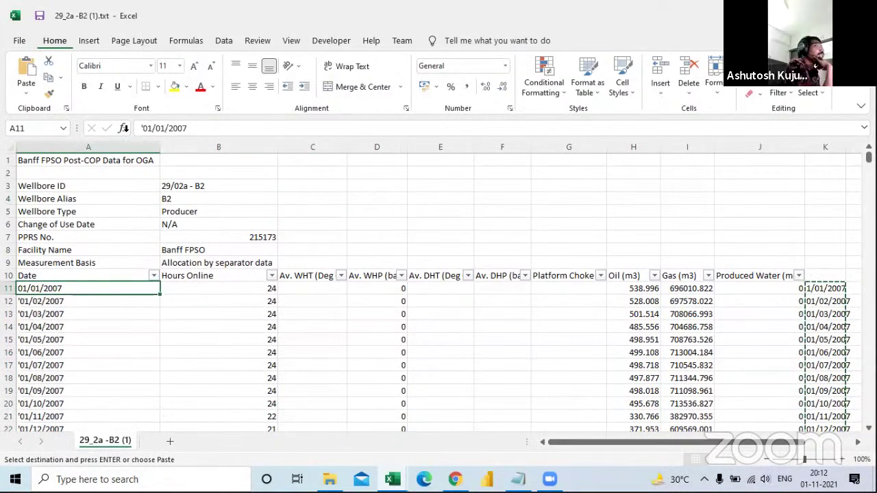
left_click(438, 190)
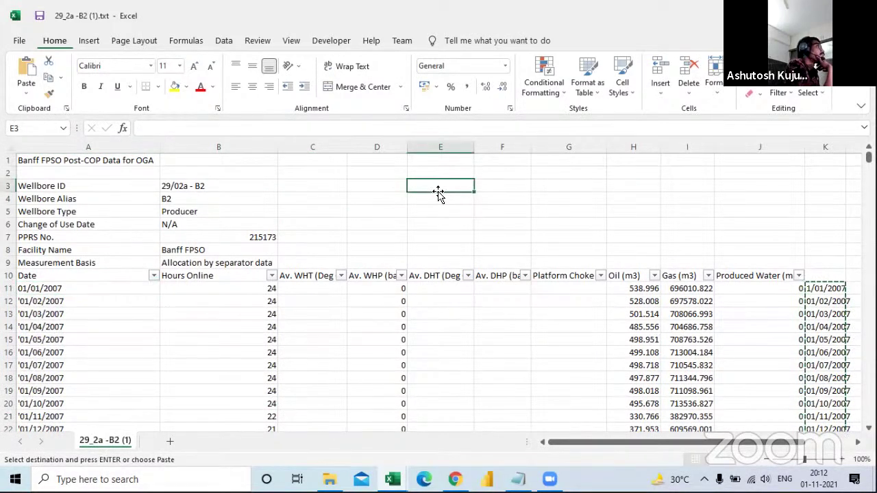
Step: Wrap K11 in DATEVALUE and fill it down, returning serial numbers from 39083
left_click(821, 288)
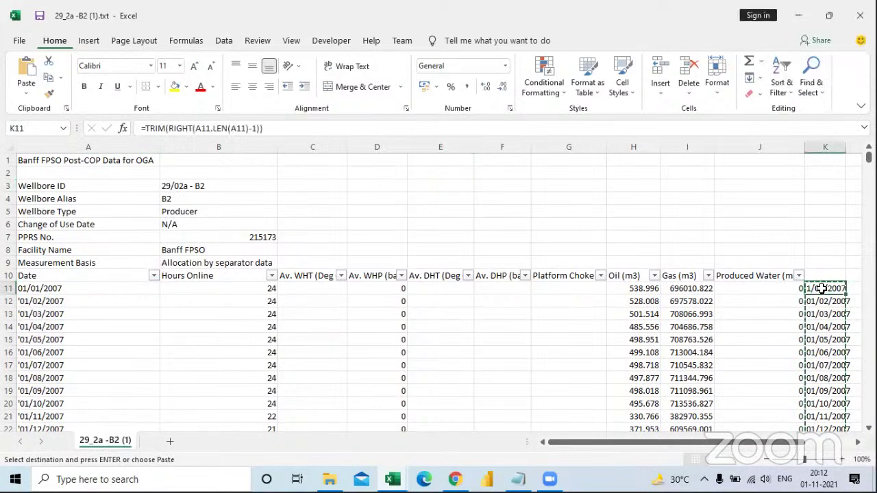
left_click(147, 127)
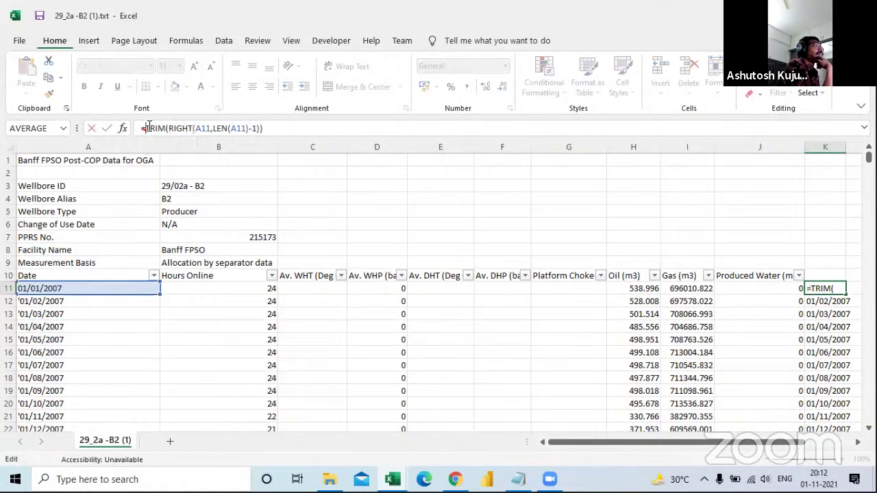
type("date")
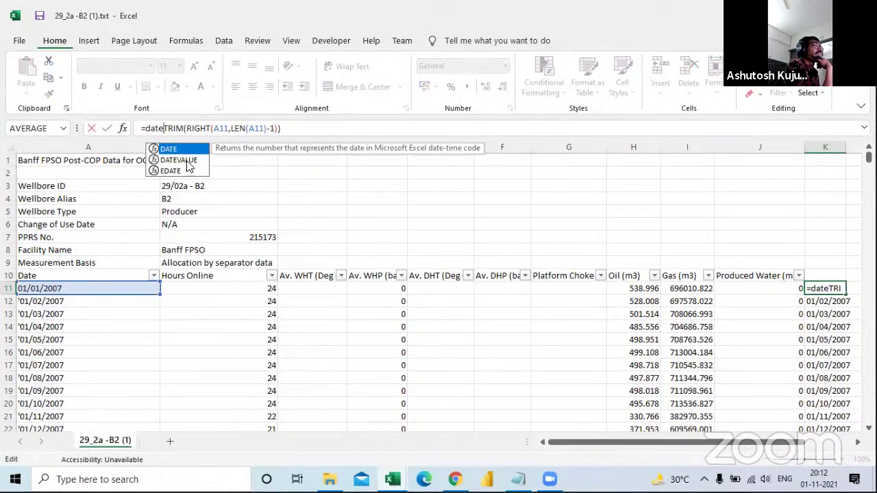
double_click(187, 162)
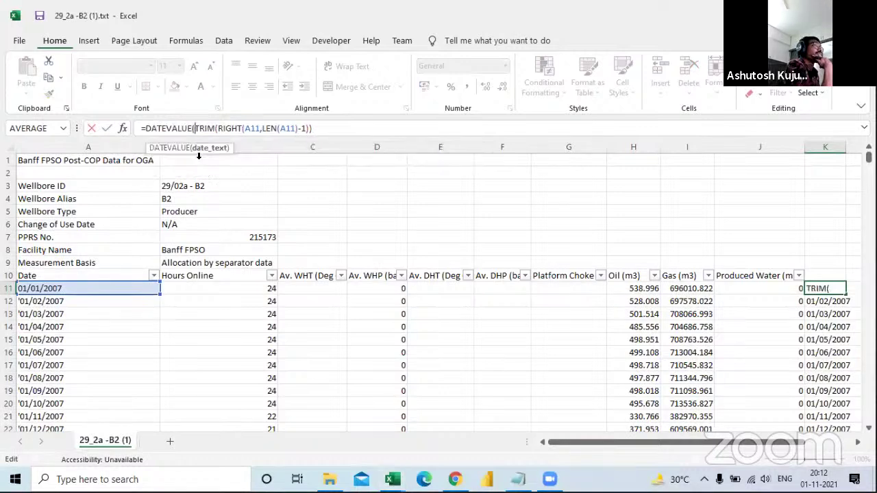
left_click(329, 131)
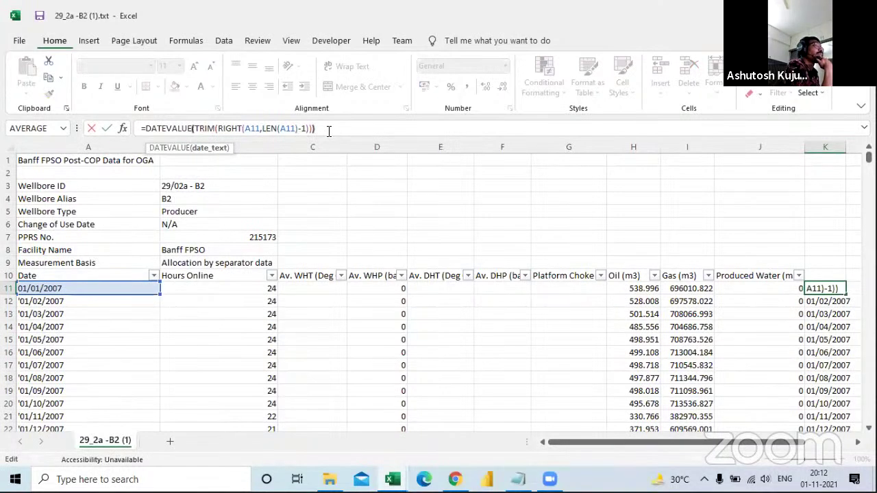
type(")")
key("Return")
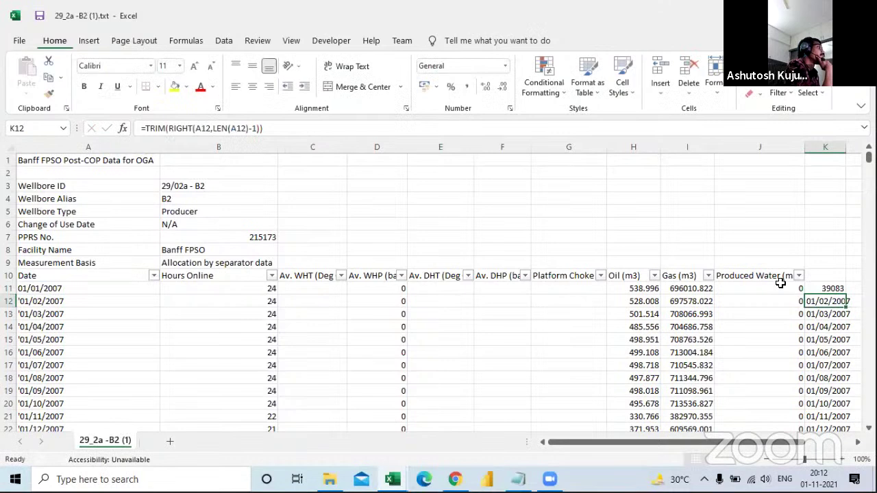
left_click(820, 288)
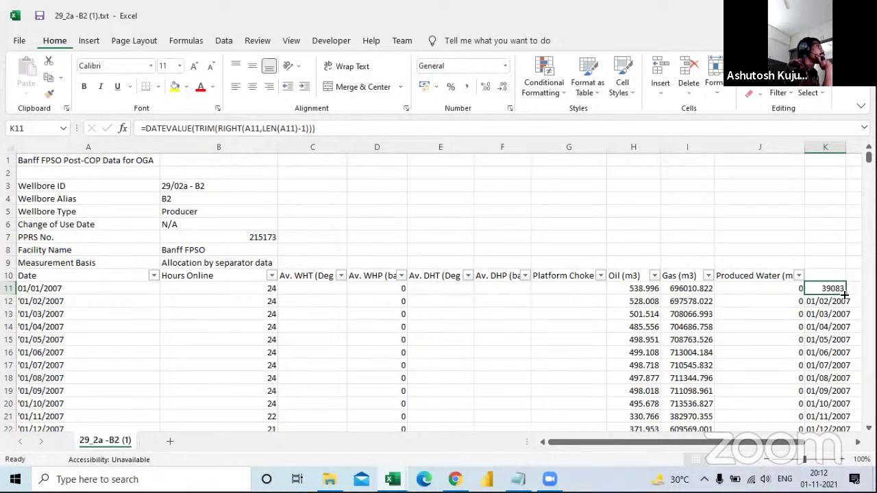
double_click(848, 292)
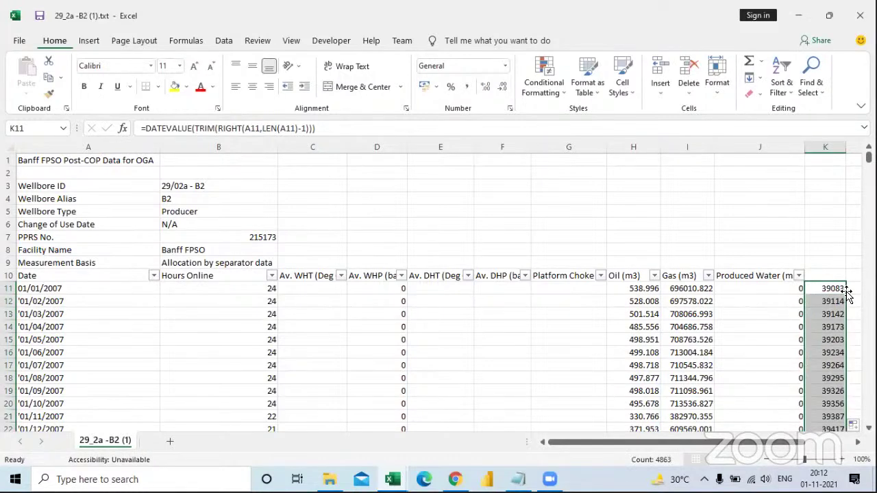
Step: Copy column K's serial numbers and paste them as values into the Date column from A11
key("ctrl+c")
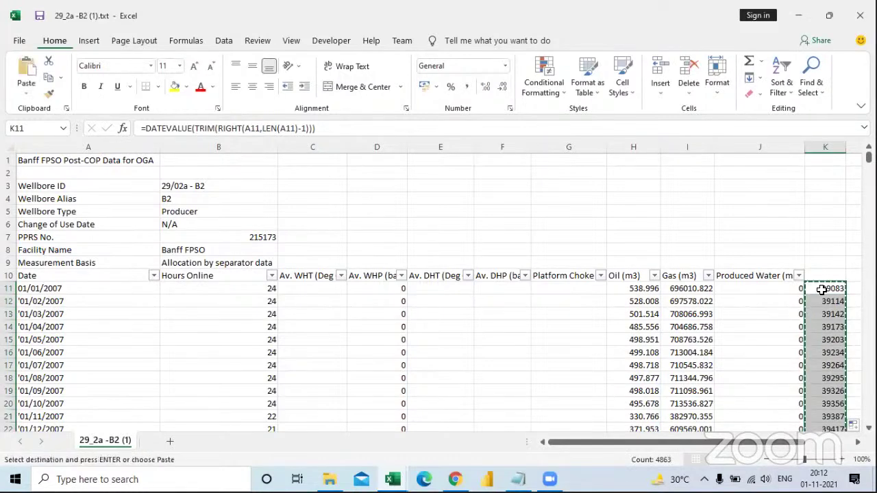
left_click(80, 288)
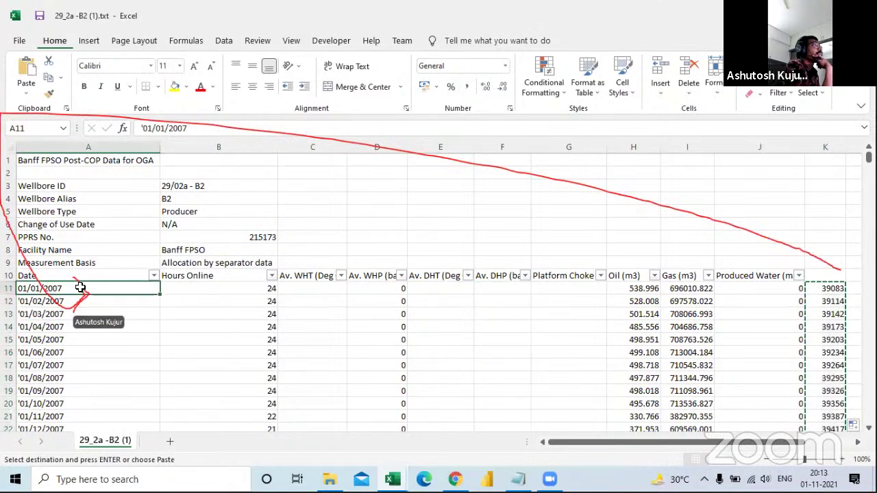
right_click(80, 288)
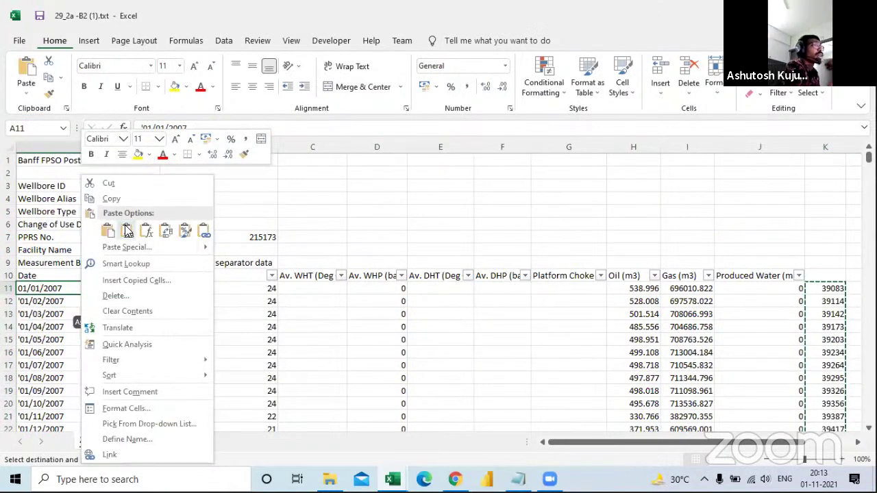
left_click(127, 231)
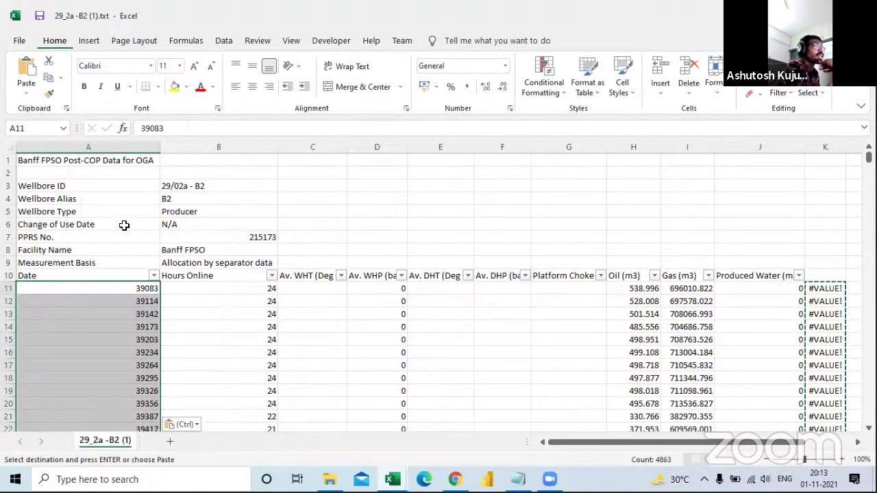
left_click(105, 324)
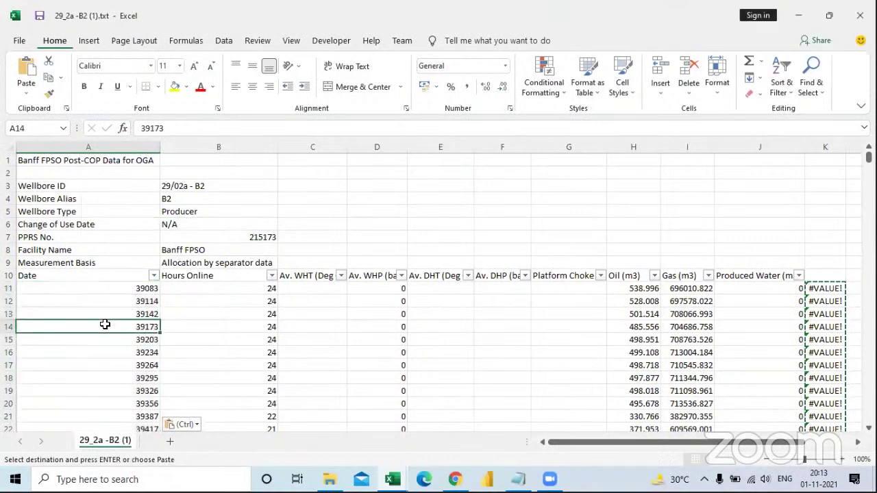
left_click(114, 293)
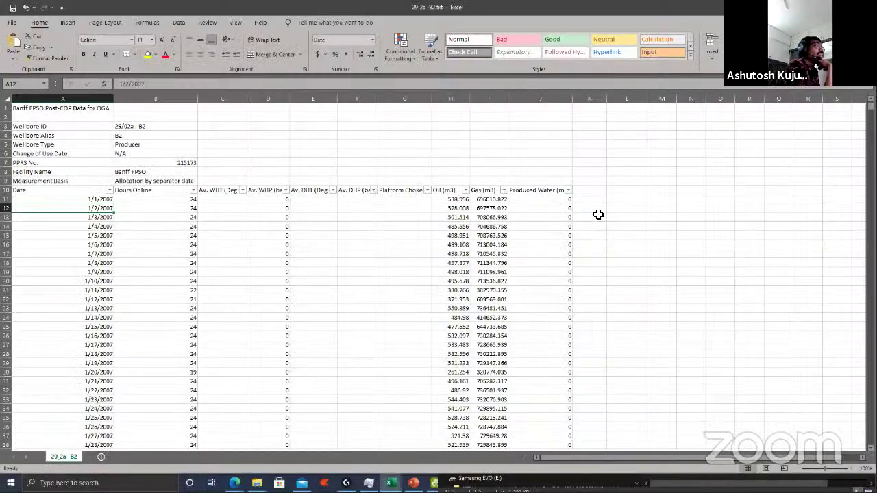
Step: Restore and re-maximize the 29_2a -B2 workbook window, then select cell K12
left_click(591, 209)
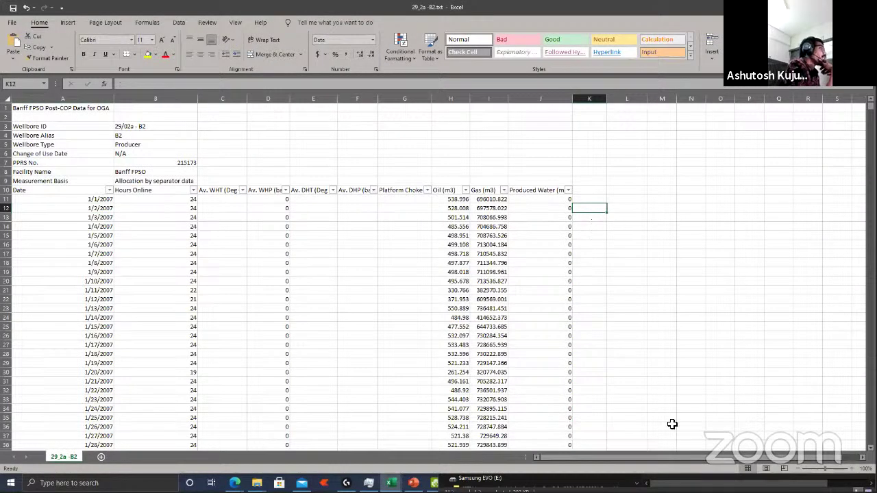
left_click(691, 353)
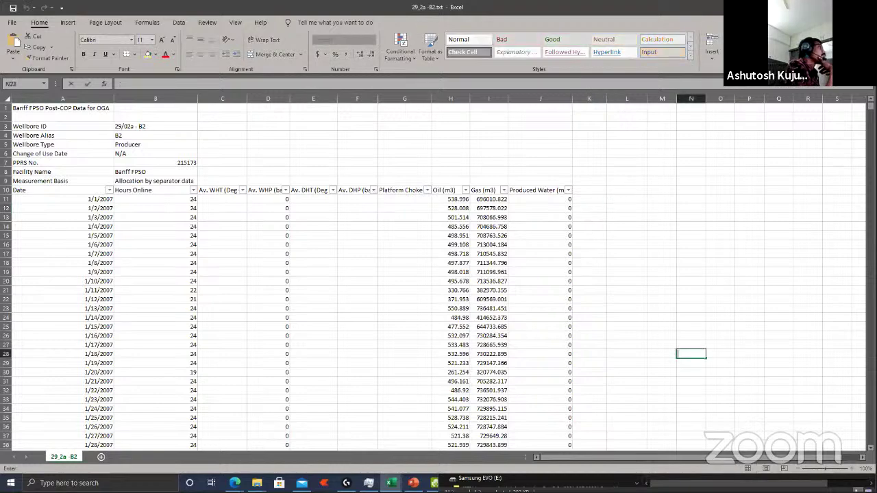
left_click_drag(723, 10, 581, 71)
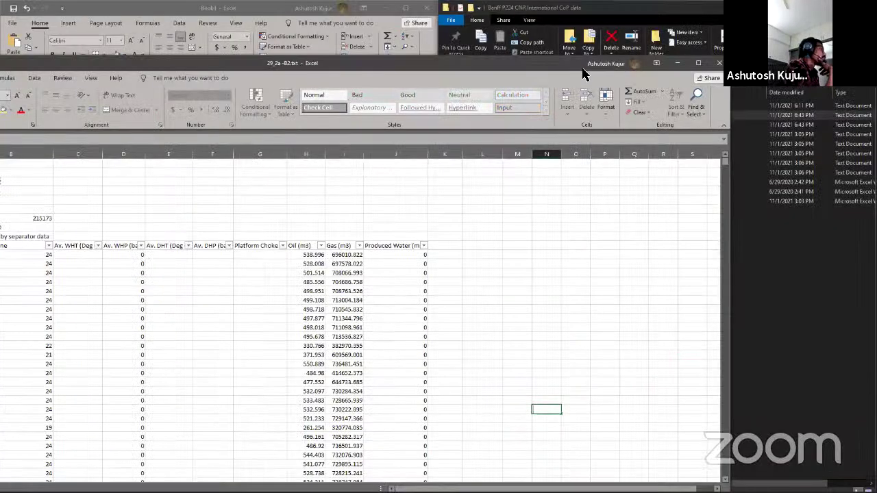
double_click(581, 72)
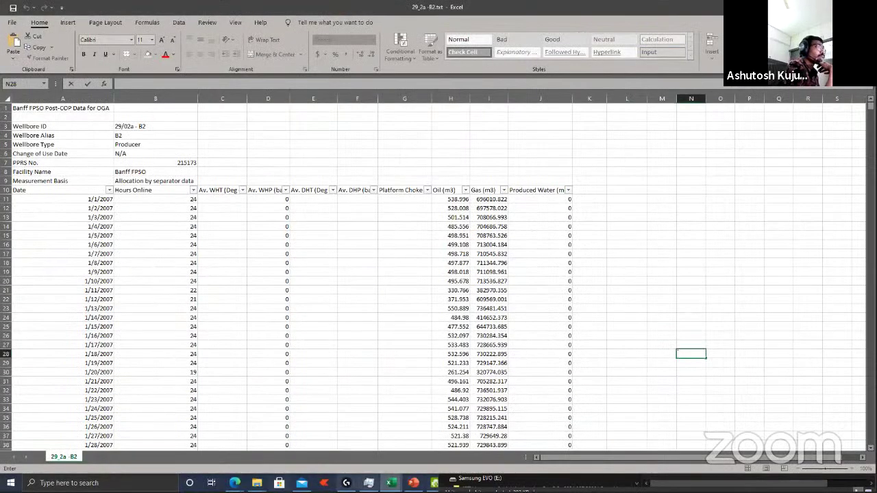
key("super")
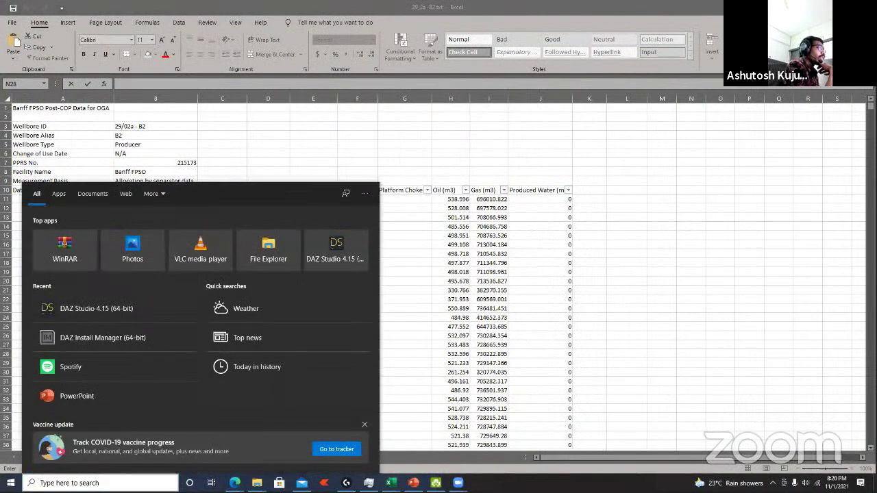
key("Escape")
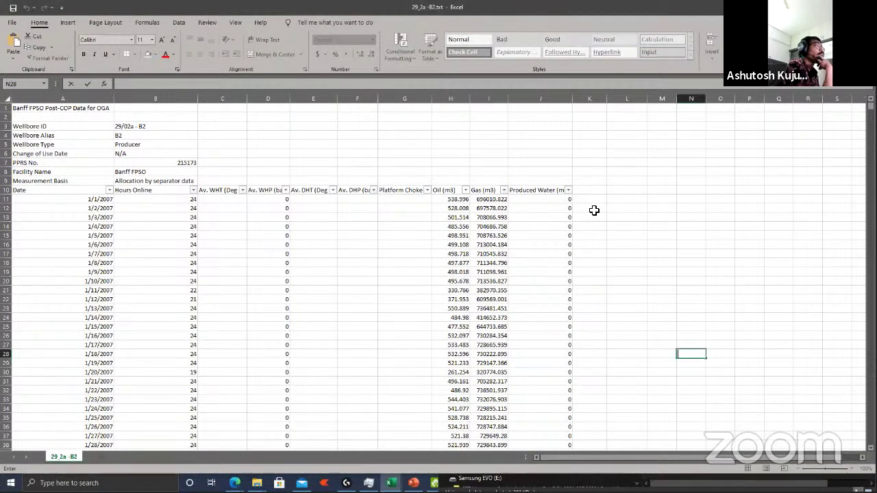
left_click(590, 209)
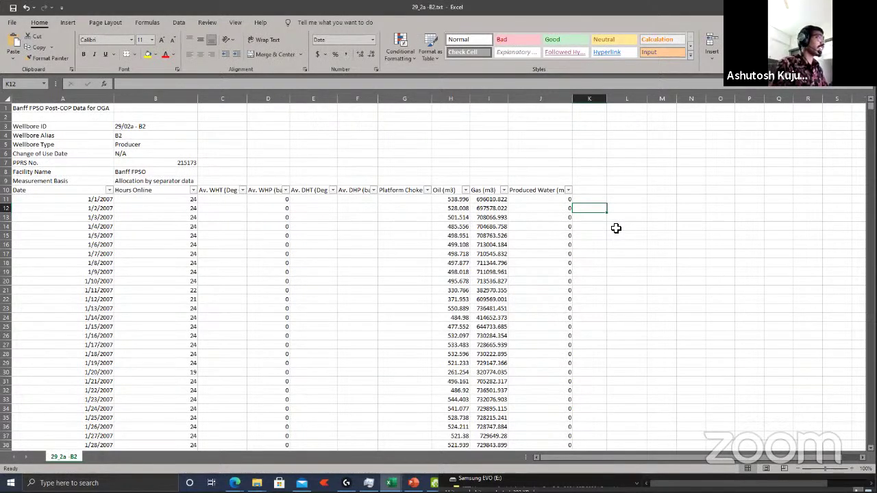
Step: Enter the date-difference formula =A12-A11 in K12
type("=")
key("Left")
key("Left")
key("Left")
key("Left")
key("Left")
key("Left")
key("Left")
key("Left")
key("Left")
key("Left")
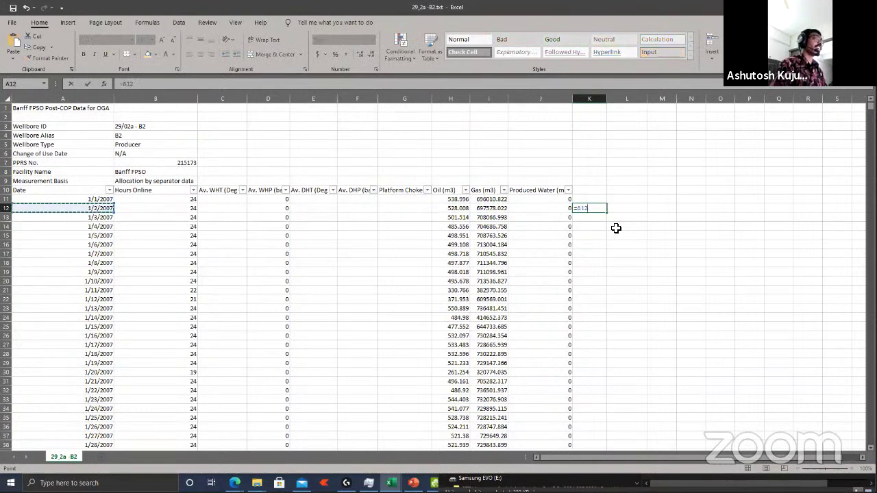
type("-")
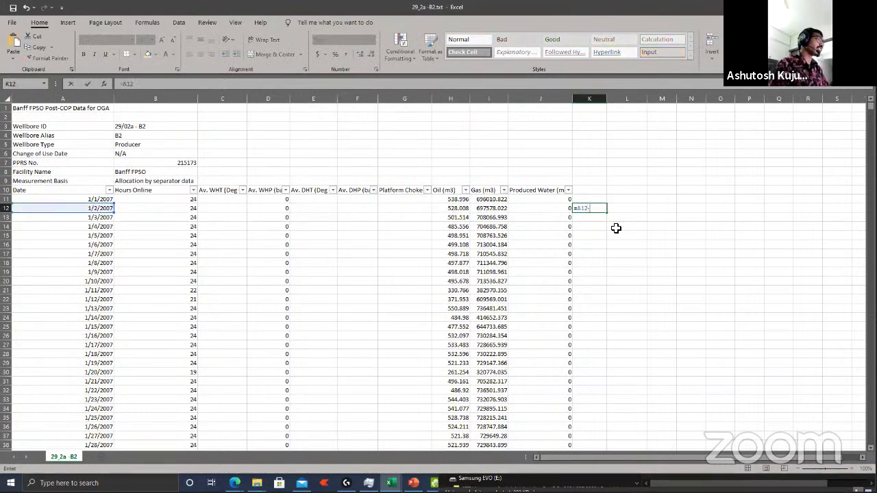
key("Up")
key("Up")
key("Up")
key("Up")
key("Up")
key("Up")
key("Up")
key("Up")
key("Up")
key("Up")
key("Up")
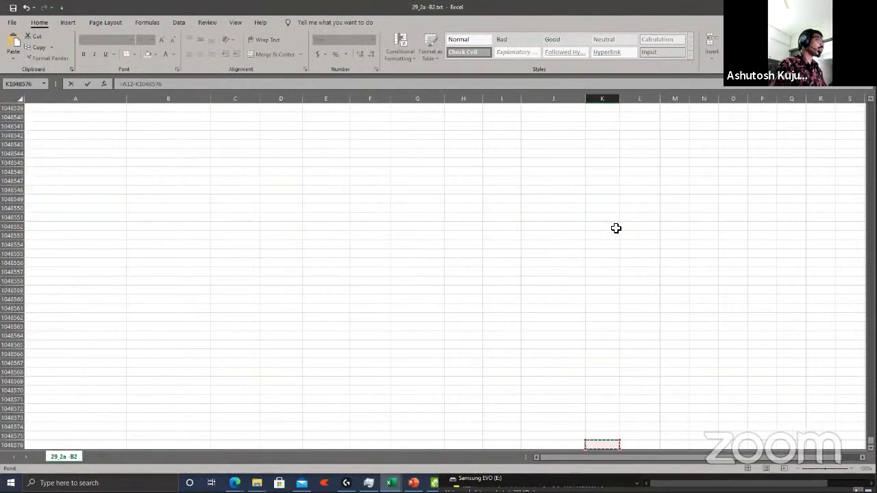
key("Down")
key("Down")
key("Down")
key("Down")
key("Down")
key("Down")
key("Down")
key("Down")
key("Down")
key("Down")
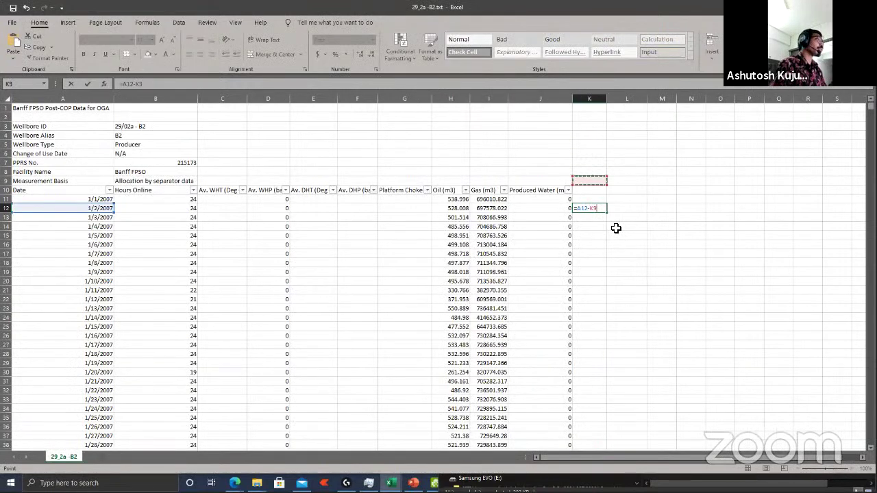
key("Left")
key("Left")
key("Left")
key("Left")
key("Left")
key("Left")
key("Left")
key("Left")
key("Left")
key("Left")
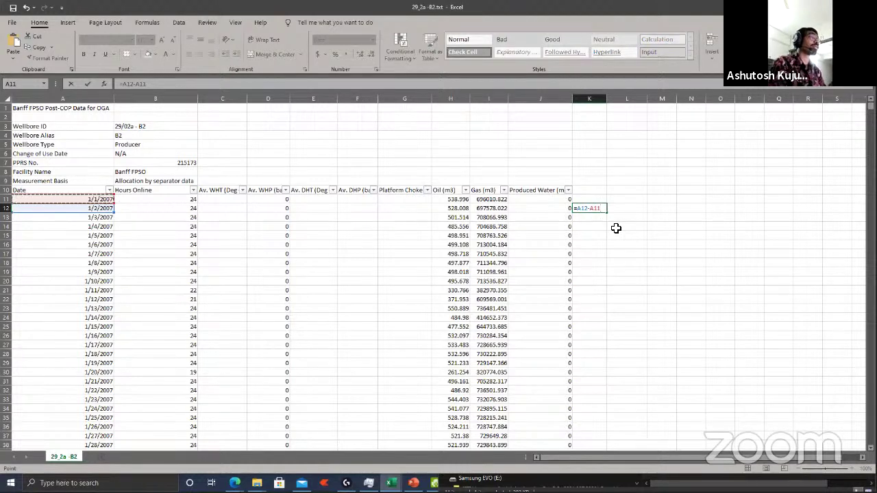
key("Return")
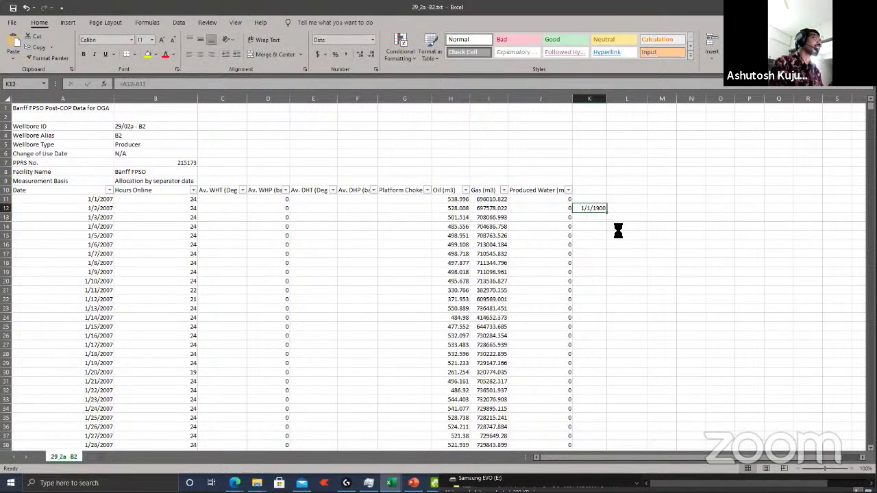
Step: Format column K as Number with no decimal places
left_click(593, 99)
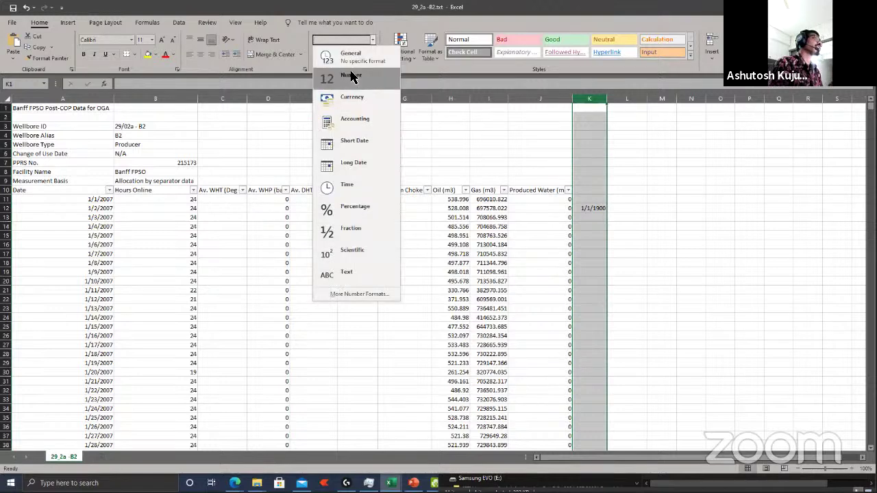
key("Down")
key("Return")
left_click(597, 212)
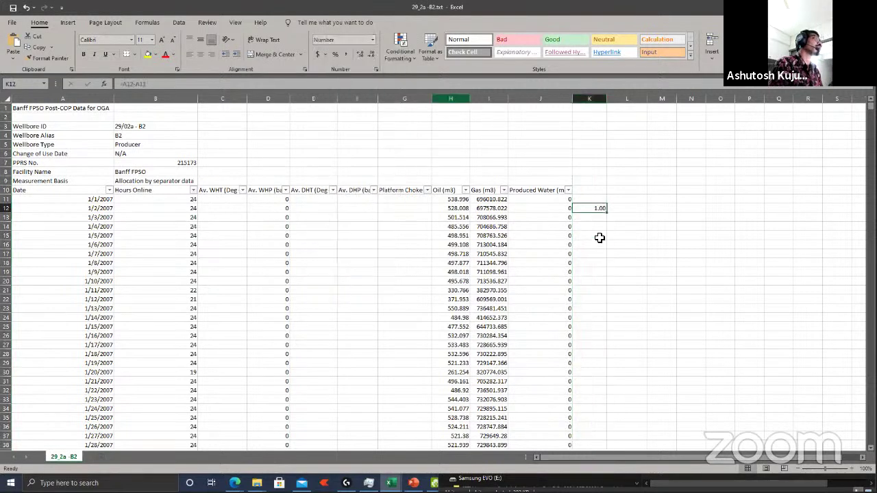
left_click(371, 54)
left_click(370, 55)
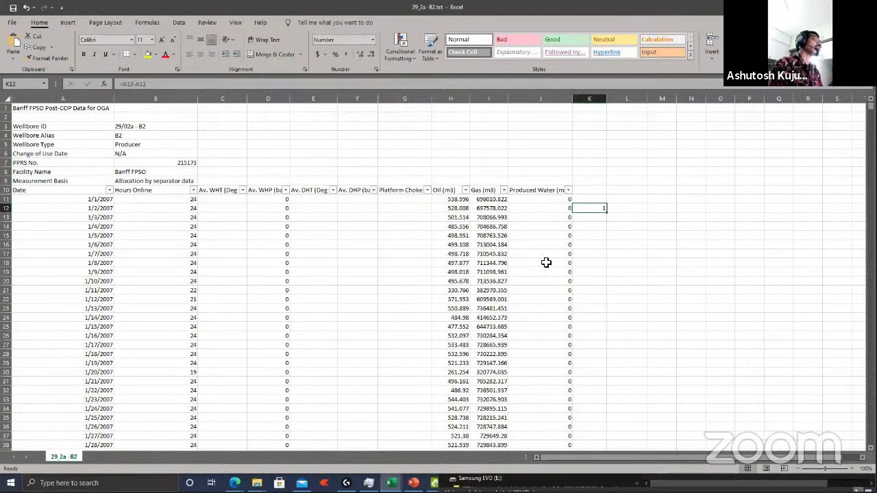
left_click(582, 245)
key("Up")
key("Up")
key("Up")
key("Up")
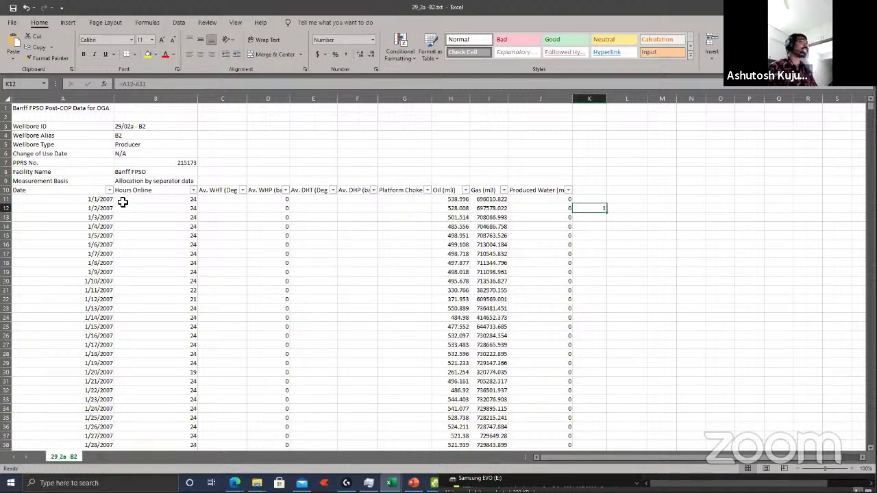
Step: Copy the difference formula down the data rows, each showing a 1-day gap
left_click_drag(111, 201, 111, 210)
left_click(590, 209)
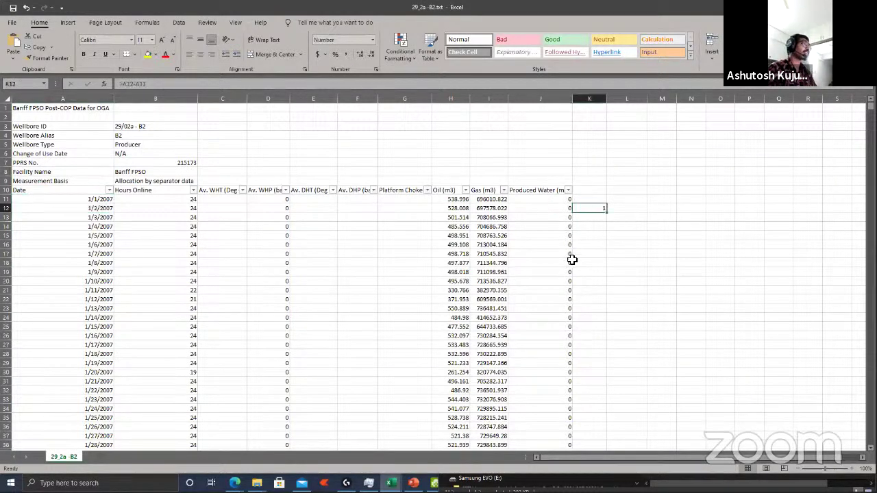
key("Delete")
left_click(598, 192)
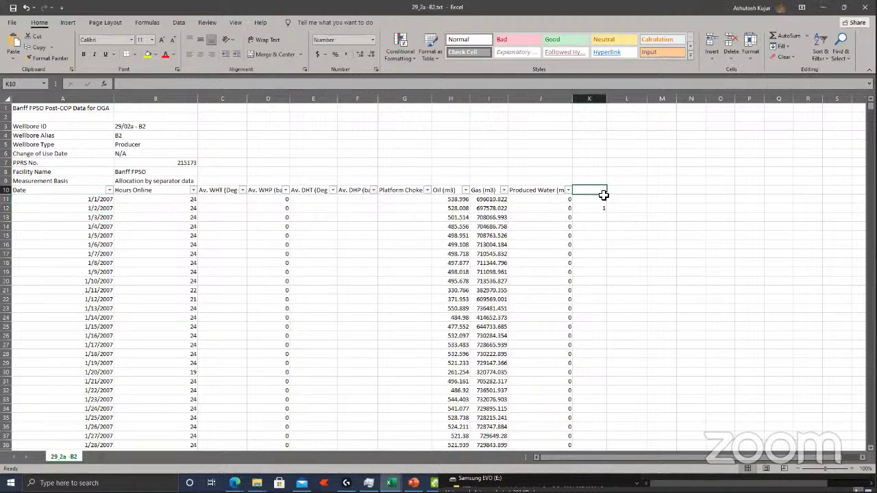
left_click(605, 200)
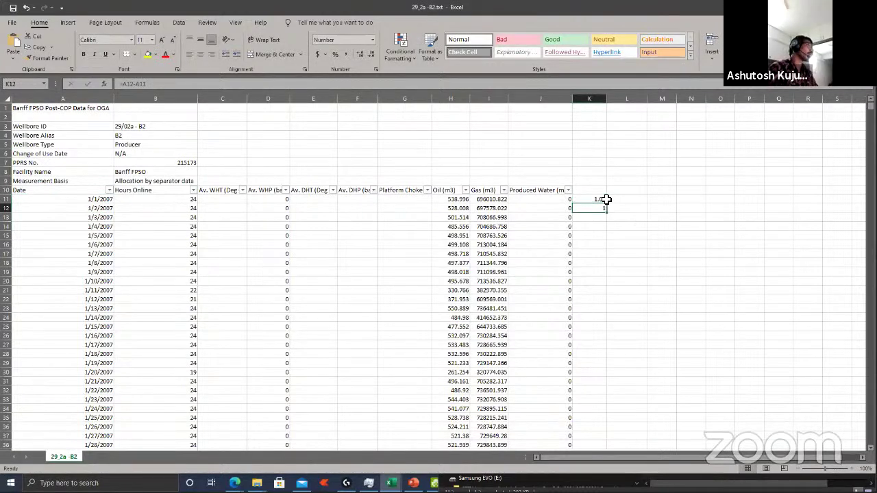
left_click(599, 206)
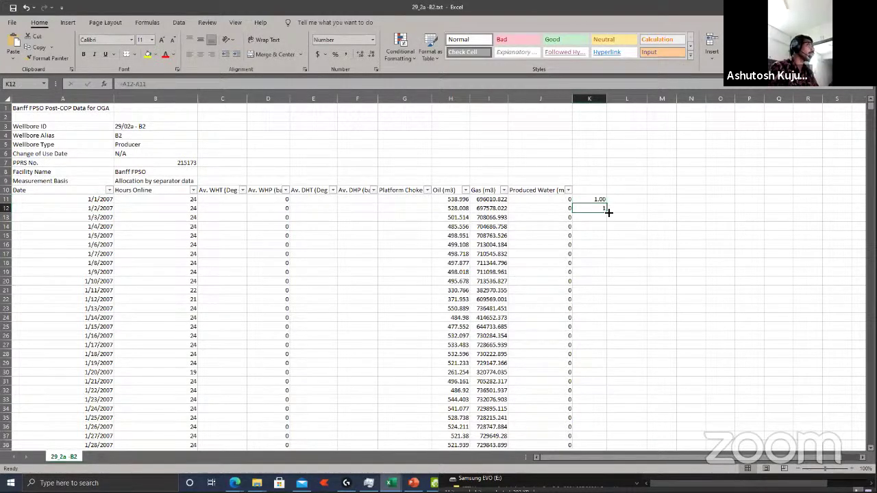
double_click(607, 212)
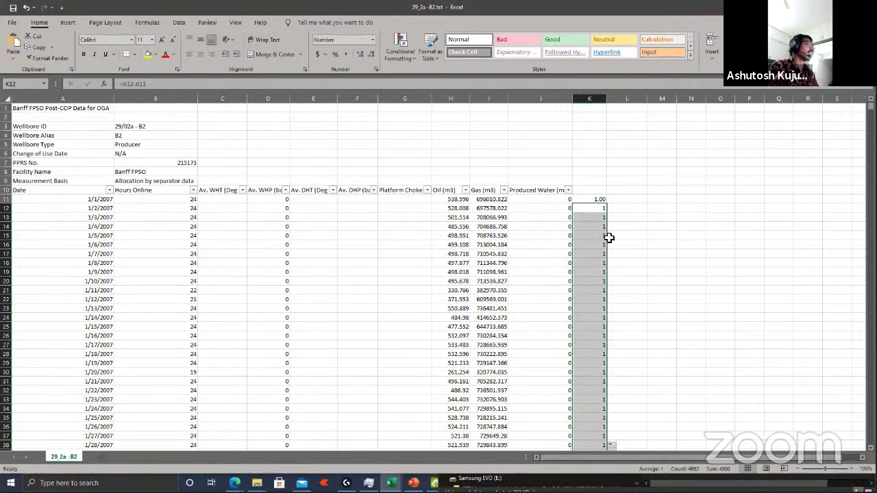
left_click(609, 367, "shift")
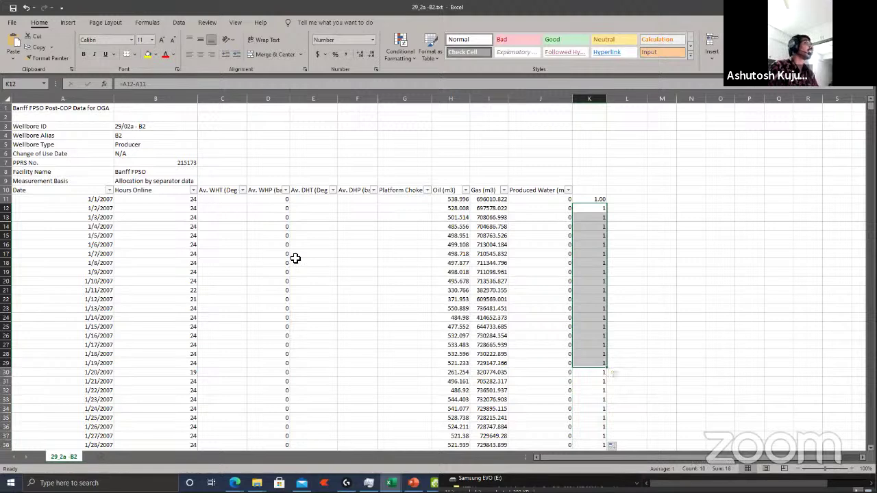
left_click(589, 190)
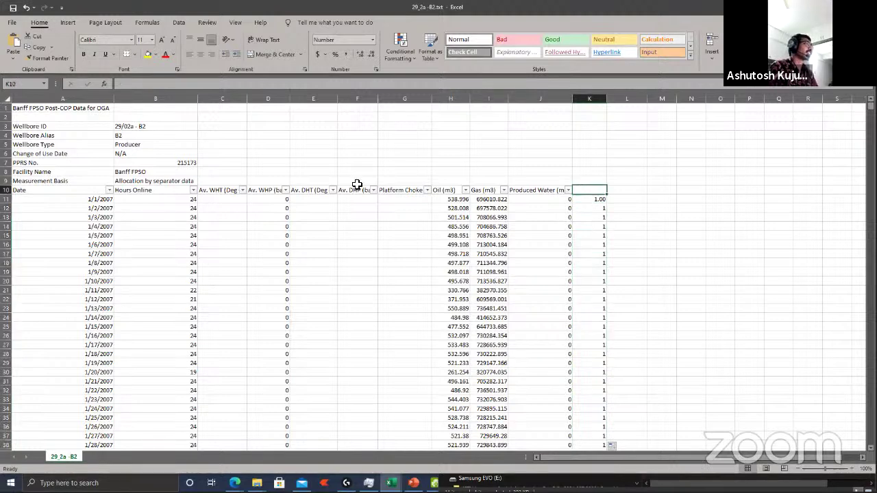
Step: Turn the AutoFilter on the A10:K10 header row off and back on
left_click(13, 188, "shift")
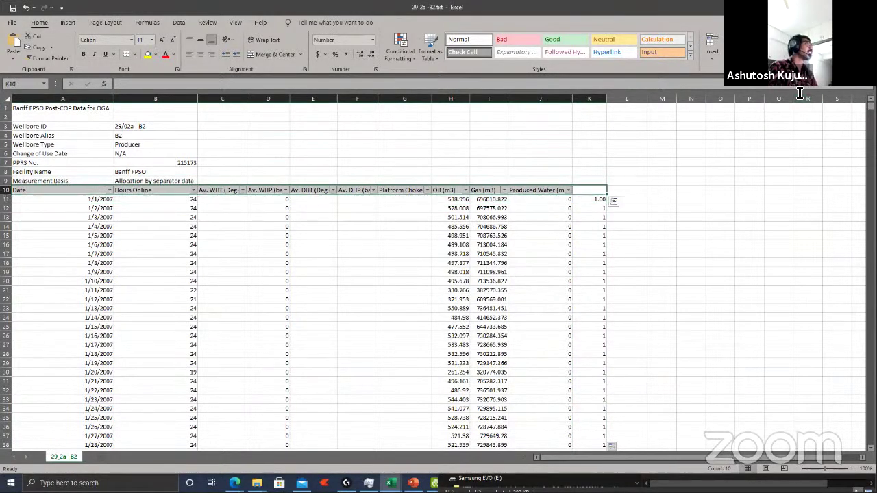
left_click(820, 52)
left_click(833, 111)
left_click(820, 51)
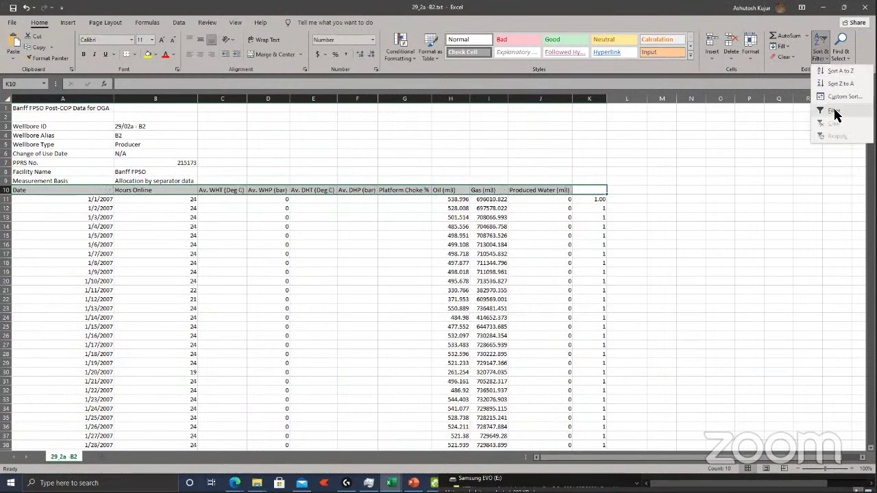
left_click(834, 111)
Step: Filter column K to values greater than 1, leaving 8 rows visible
left_click(603, 190)
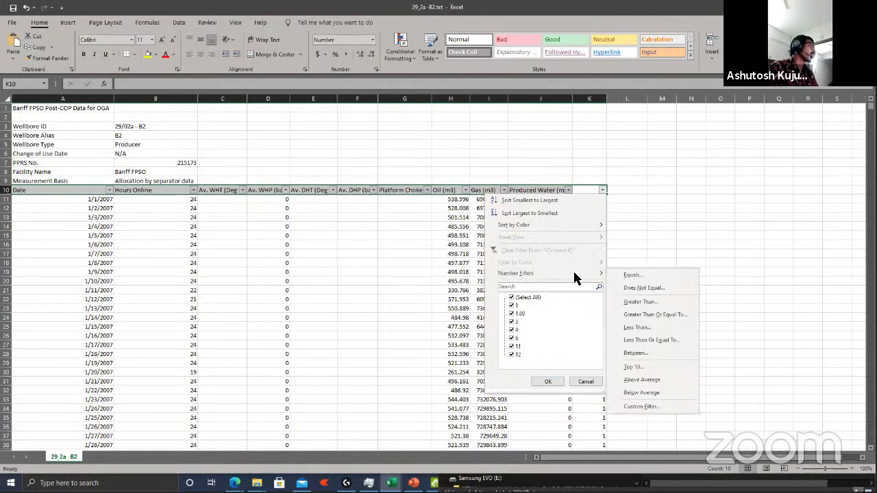
mouse_move(594, 273)
left_click(637, 301)
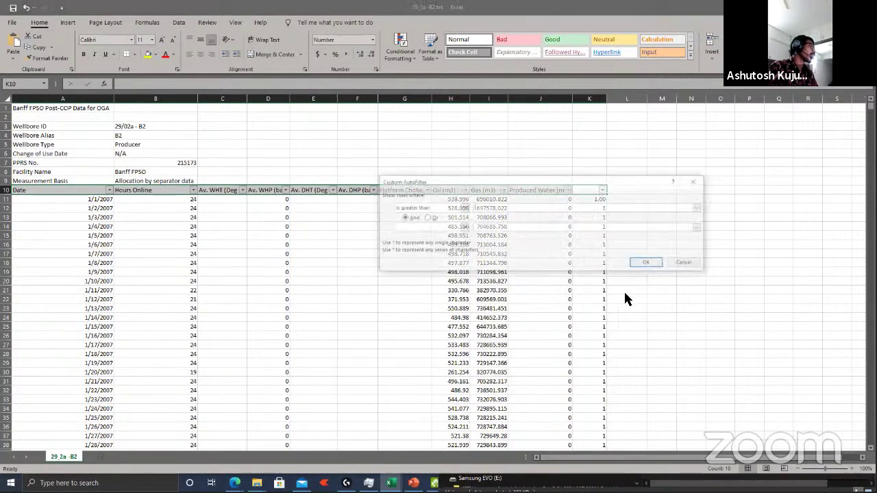
type("1")
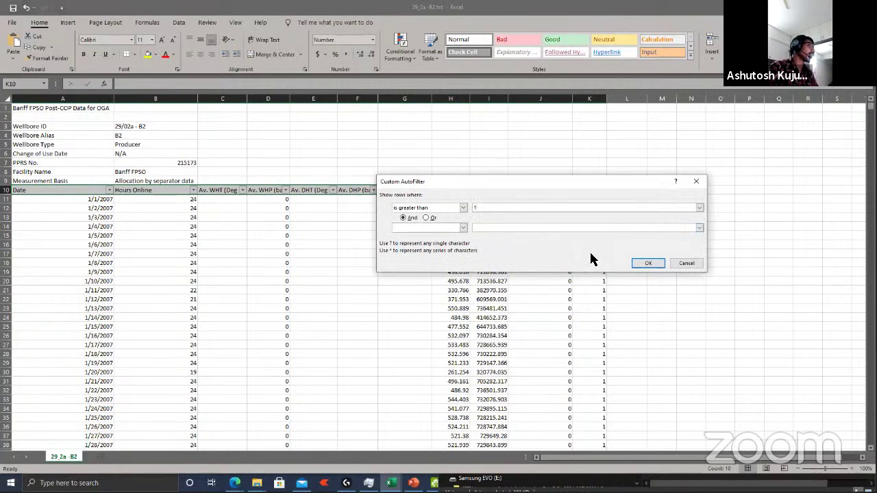
left_click(639, 262)
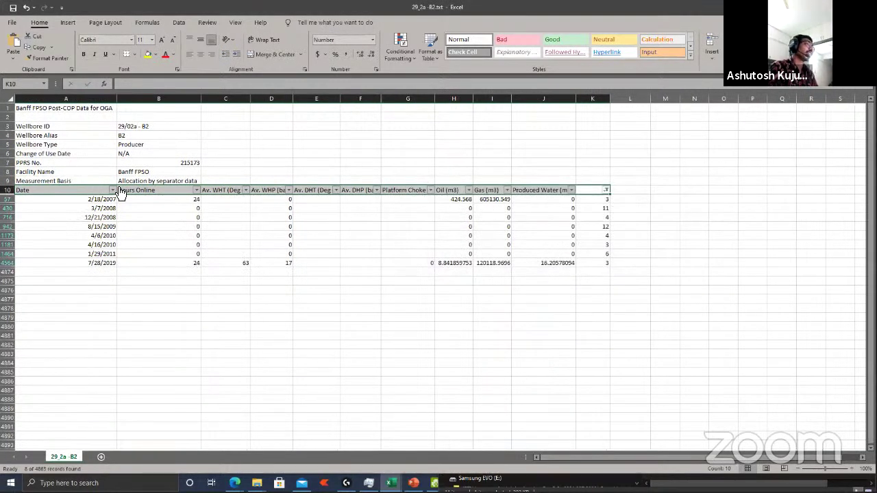
left_click(98, 208)
left_click(99, 202)
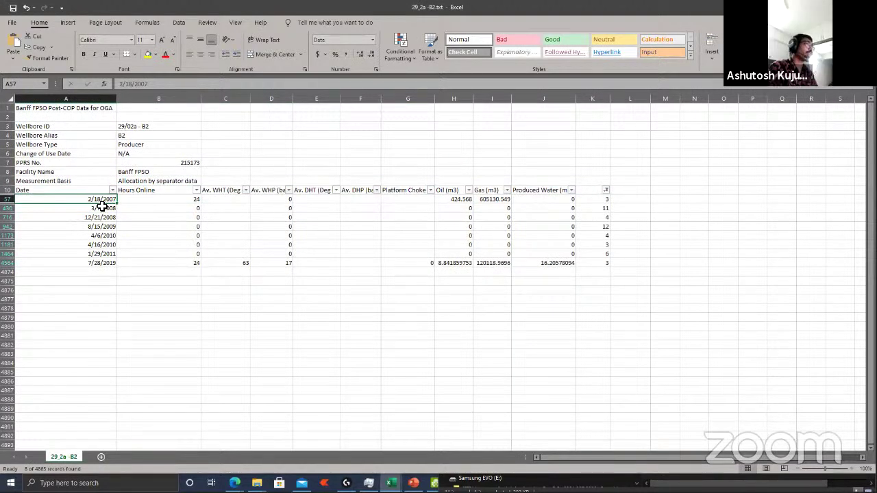
left_click(107, 210)
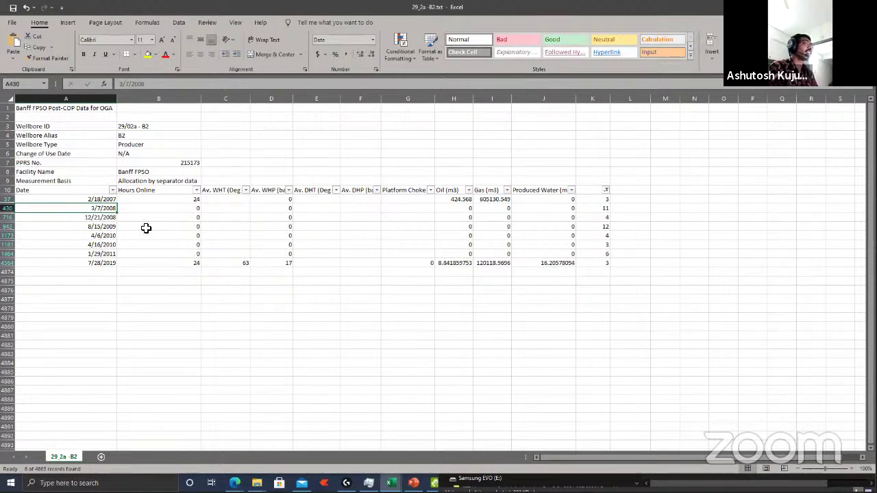
key("Down")
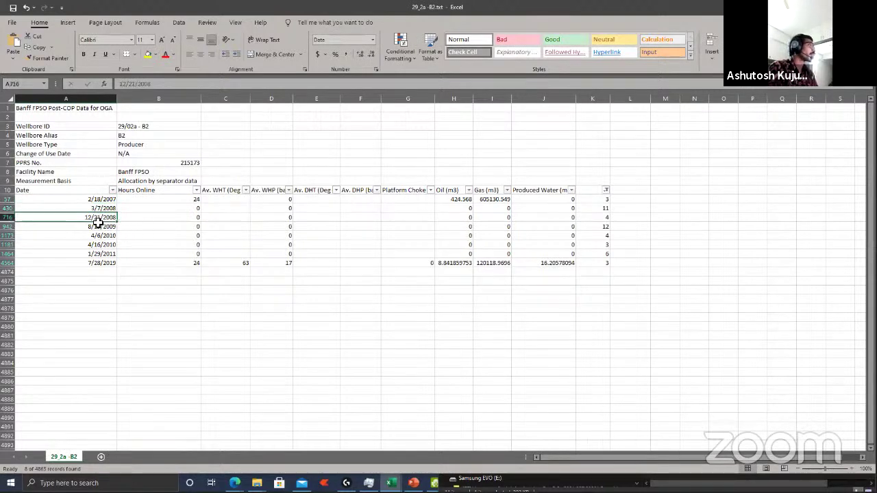
left_click(113, 229)
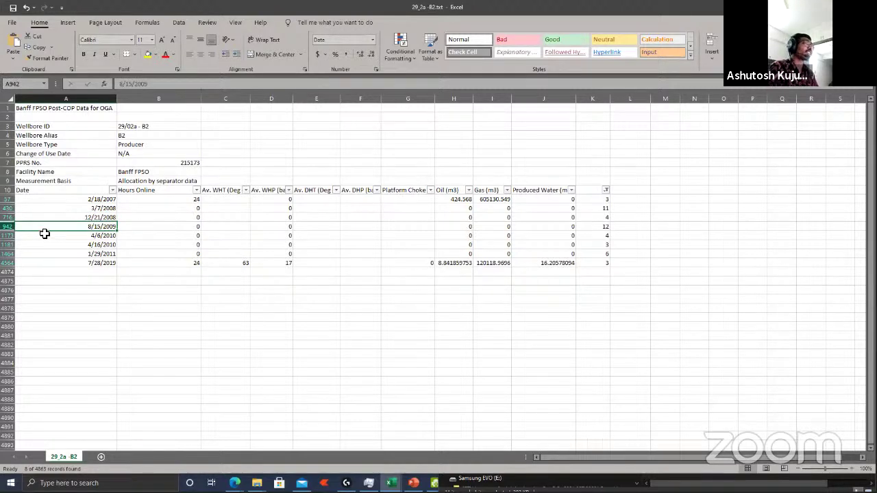
left_click(6, 226)
left_click(7, 199, "ctrl")
left_click(9, 208, "ctrl")
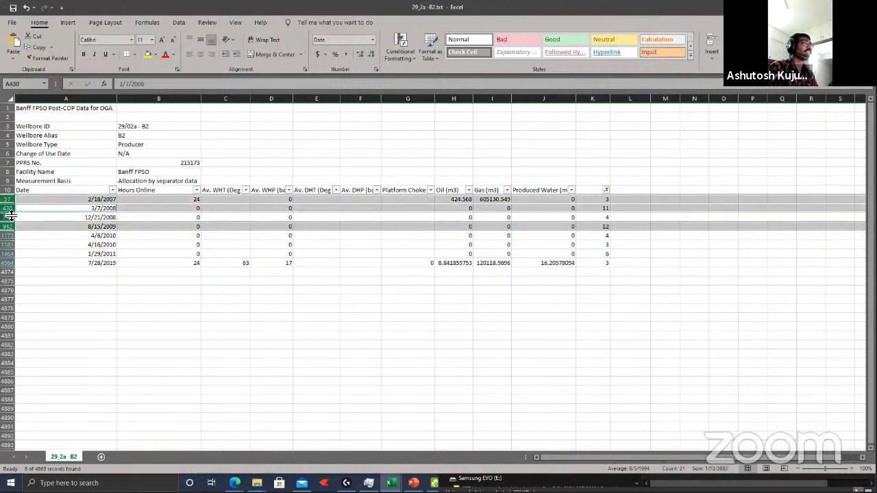
left_click(9, 217, "ctrl")
left_click(9, 235, "ctrl")
left_click(8, 244, "ctrl")
left_click(8, 253, "ctrl")
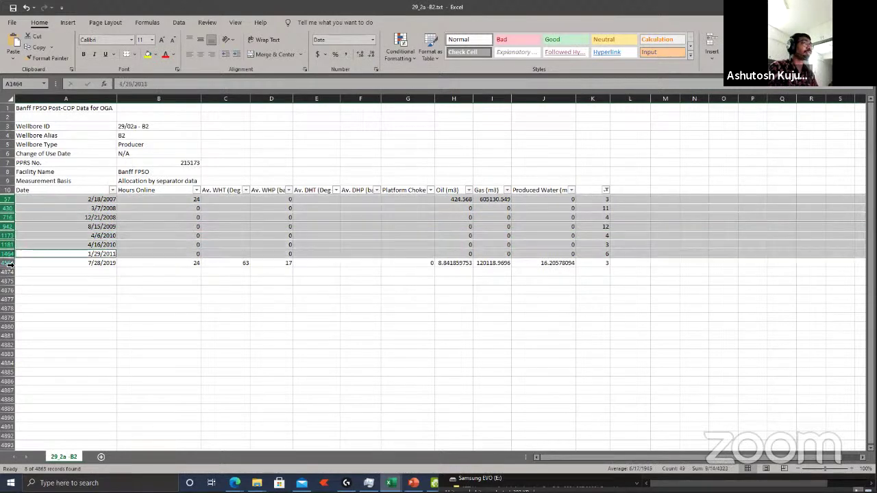
left_click(8, 262, "ctrl")
left_click(686, 274)
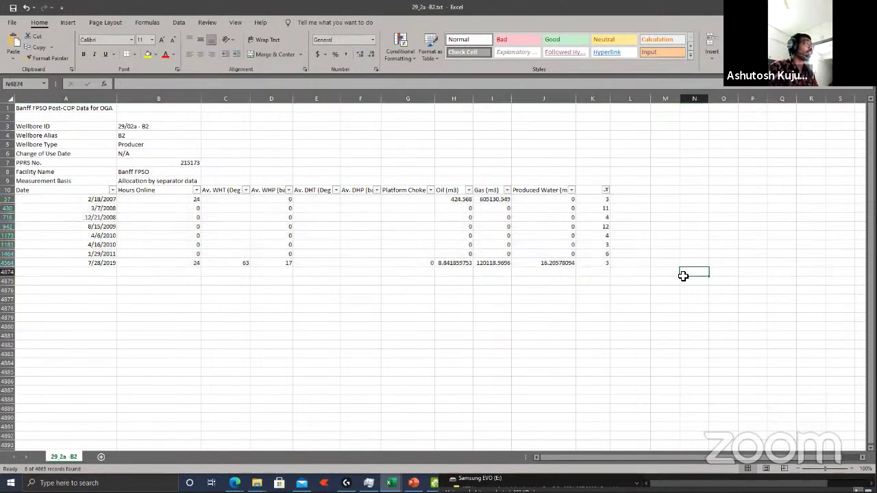
left_click_drag(598, 202, 603, 262)
left_click_drag(94, 202, 94, 256)
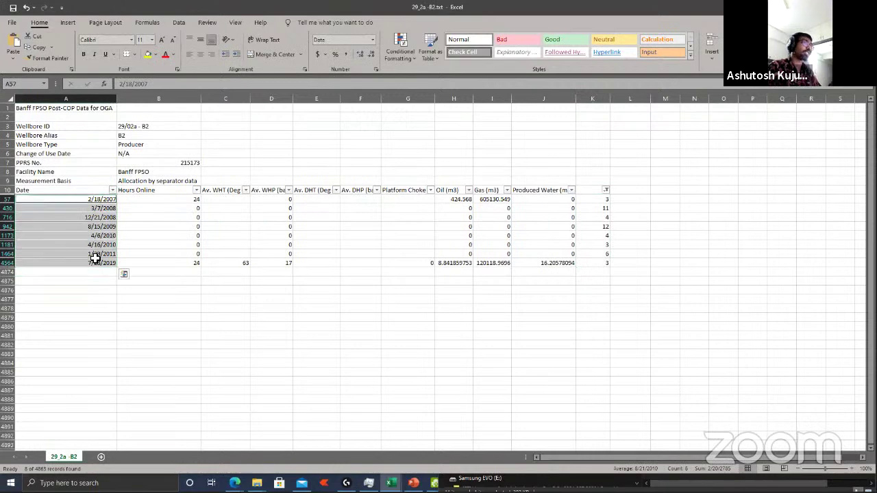
left_click(272, 307)
left_click_drag(96, 199, 90, 263)
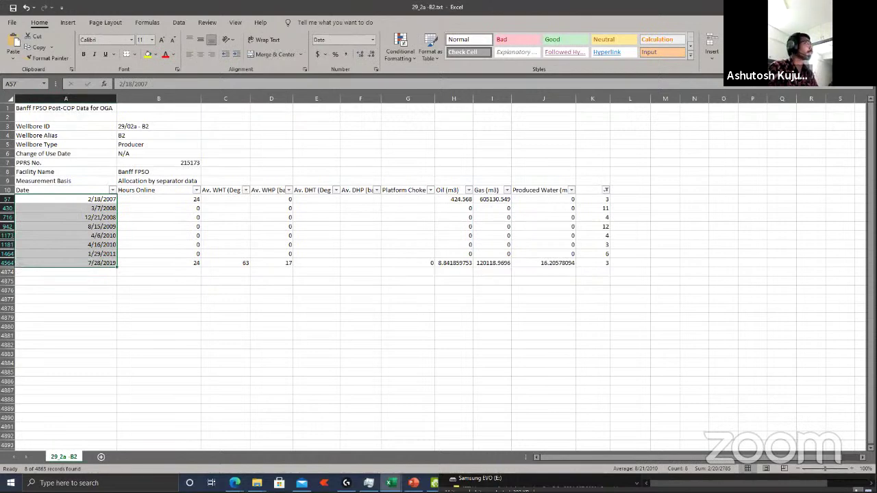
Step: Copy only the visible filtered dates and paste them as values into G1:G8
left_click(850, 55)
left_click(828, 112)
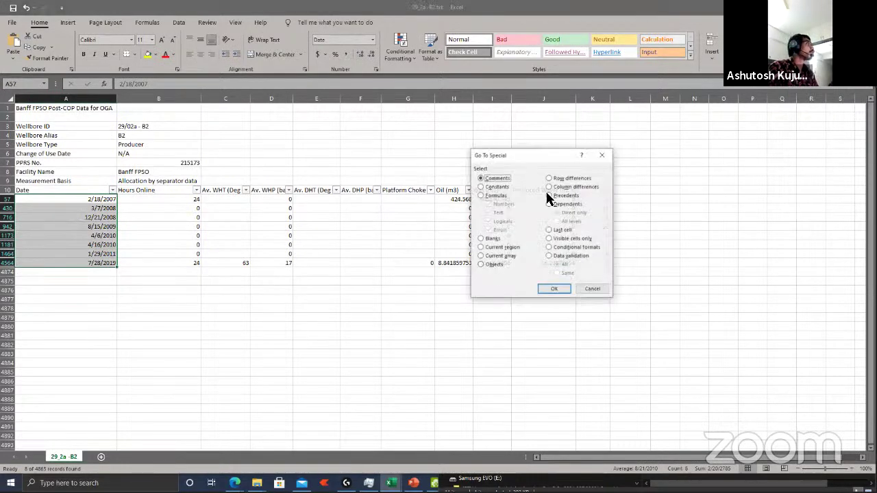
left_click(566, 239)
left_click(555, 289)
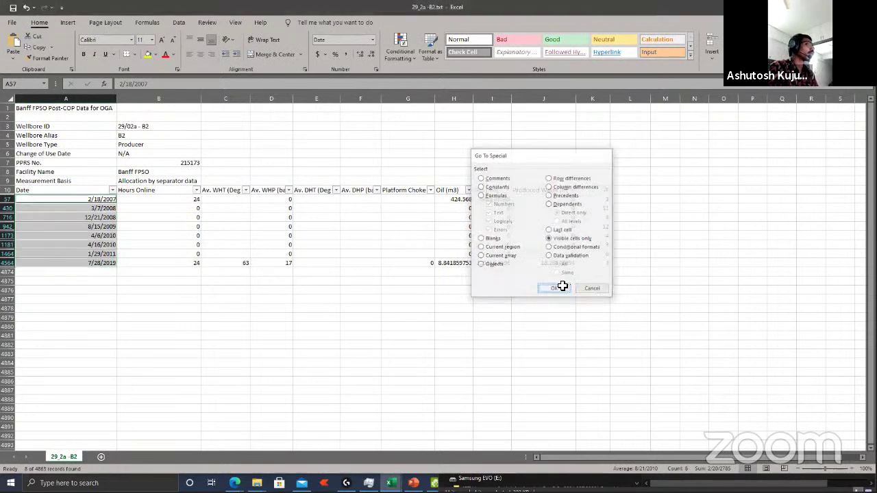
key("ctrl+c")
right_click(427, 108)
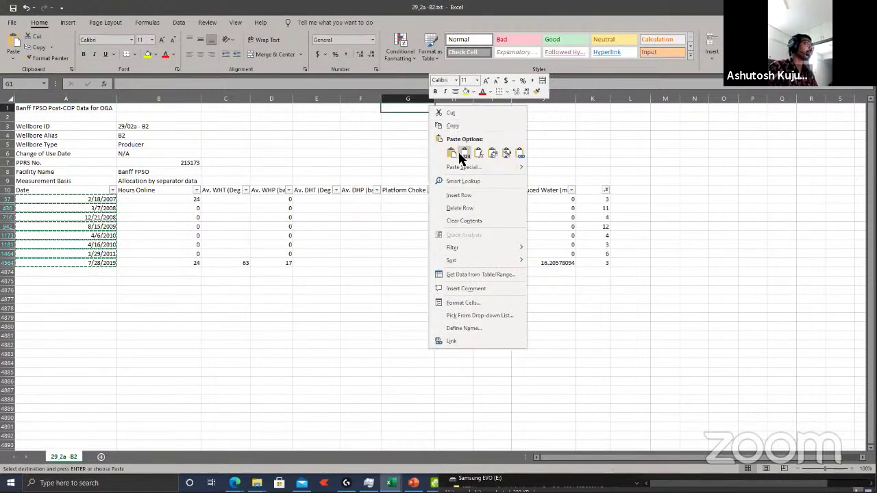
left_click(434, 150)
Step: Copy the visible column K gap counts into H1:H8
left_click_drag(593, 199, 601, 250)
key("ctrl+c")
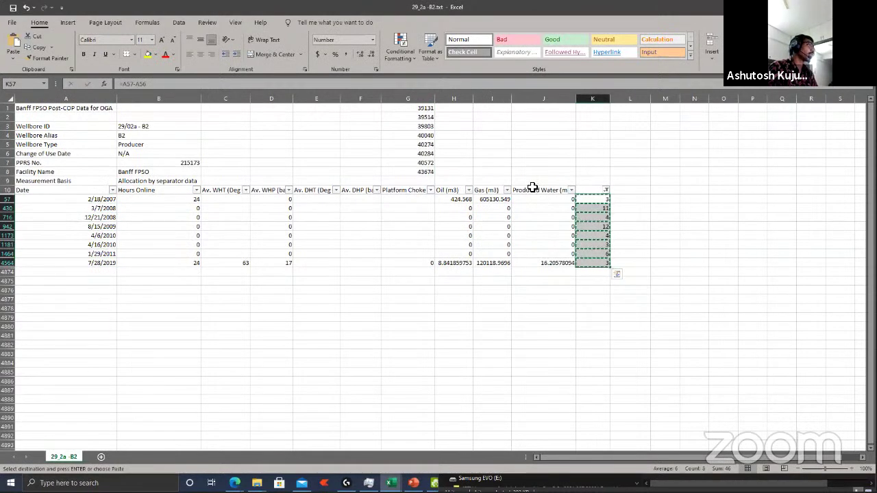
right_click(448, 108)
left_click(457, 144)
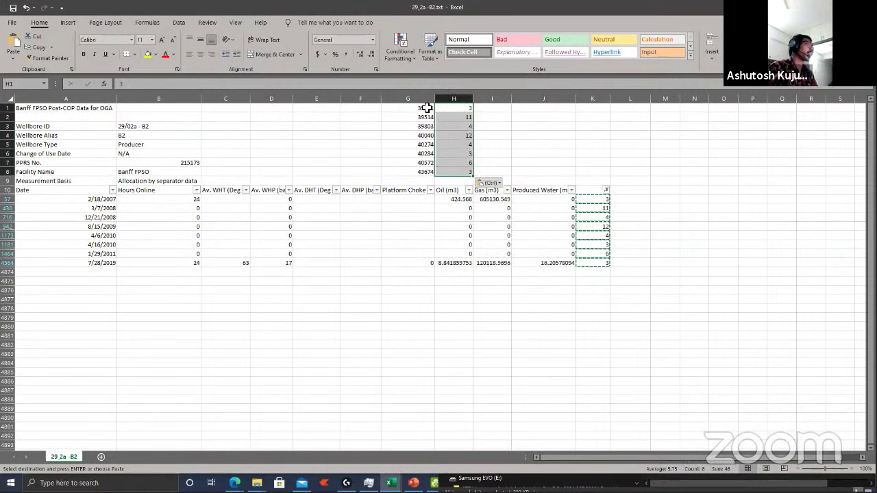
Step: Format G1:G8 as Short Date
left_click_drag(426, 109, 411, 130)
left_click(373, 39)
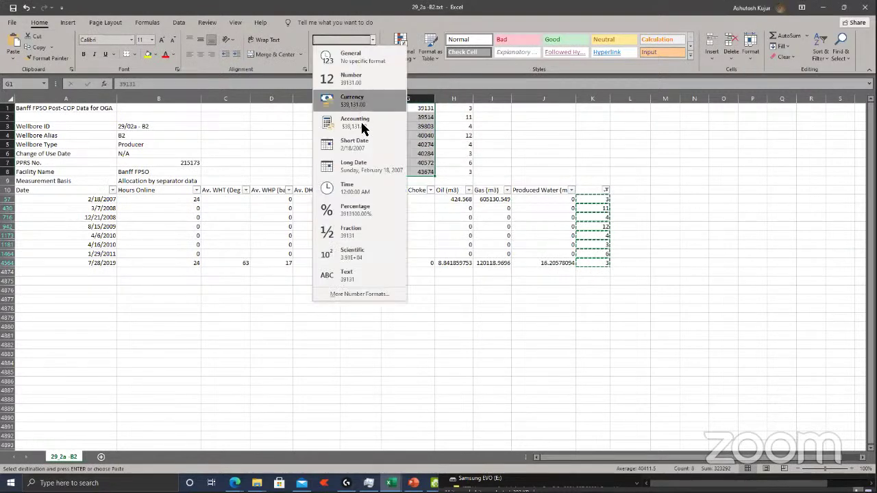
left_click(364, 144)
left_click(492, 135)
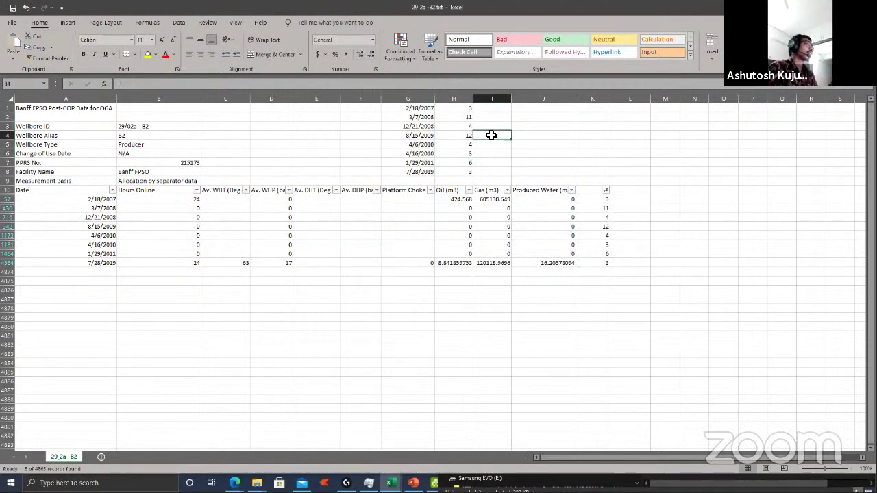
left_click(469, 109)
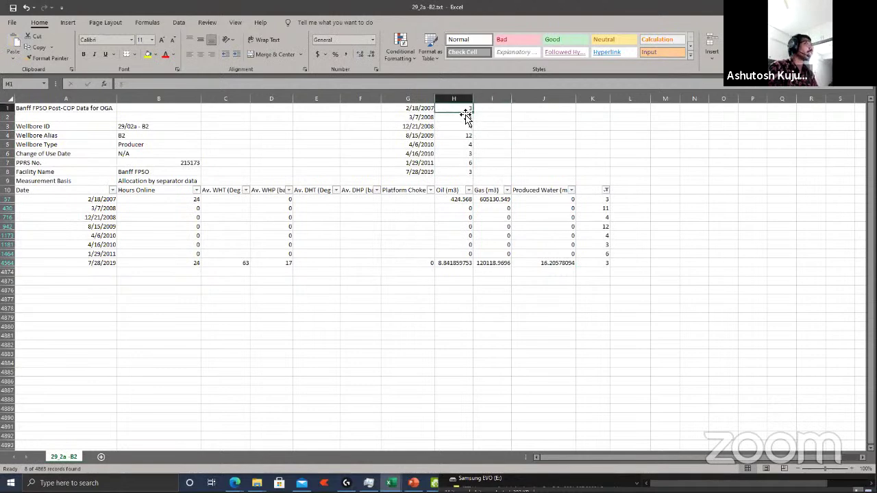
Step: Enter =G1-H1 in I1 and fill it down to I8
left_click_drag(472, 111, 494, 113)
type("=")
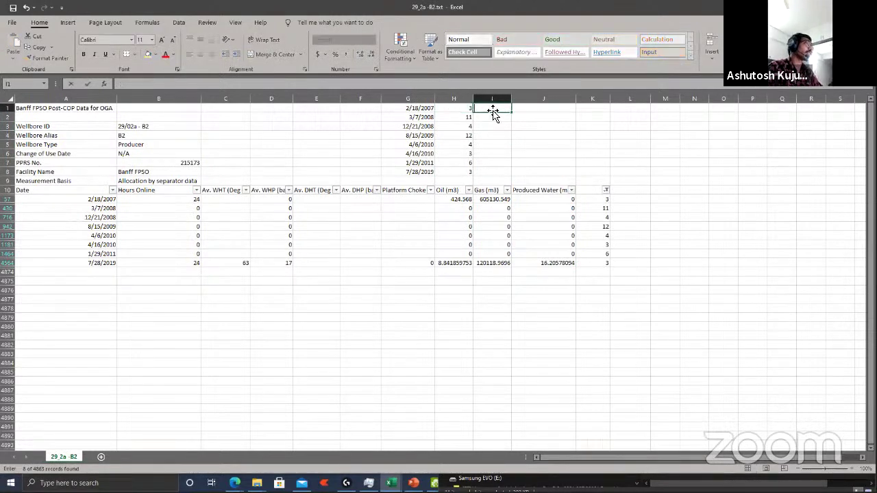
key("Left")
key("Left")
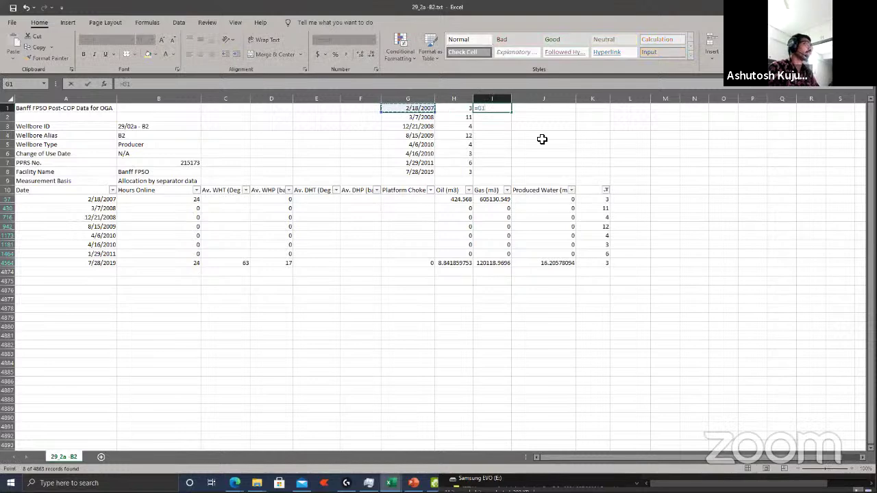
type("-")
key("Left")
key("ctrl+Return")
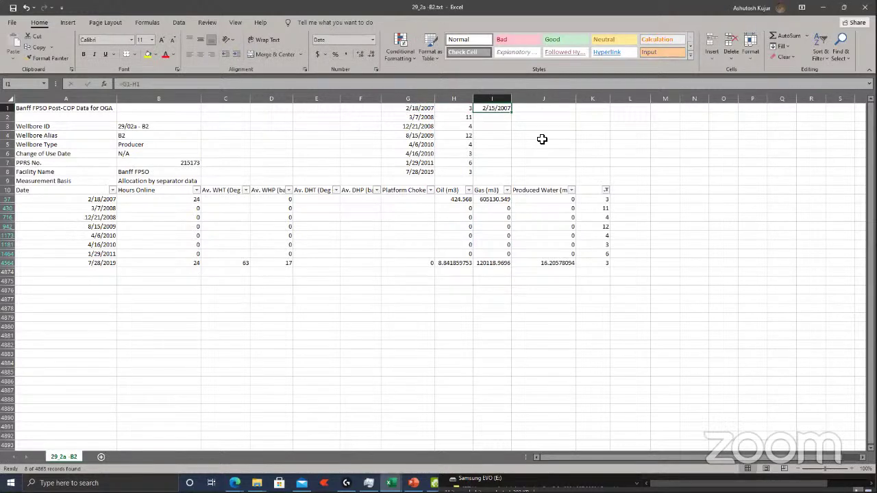
left_click_drag(511, 110, 515, 177)
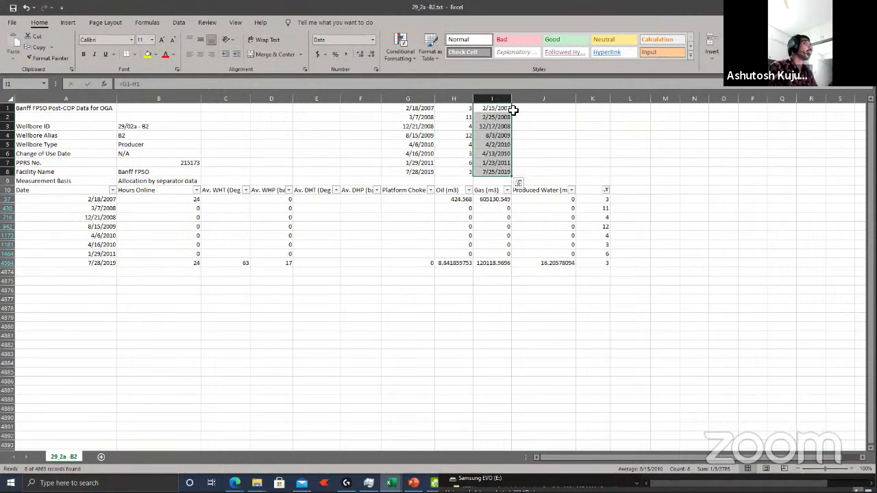
Step: Correct the I1 start-date formula to =G1-H1-1 and refill it down to I8
key("Right")
type("=")
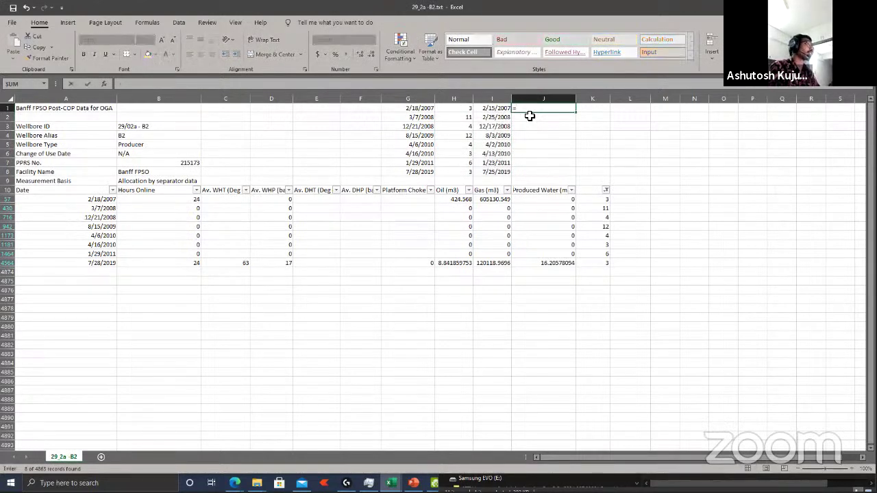
key("Escape")
key("Left")
left_click(427, 85)
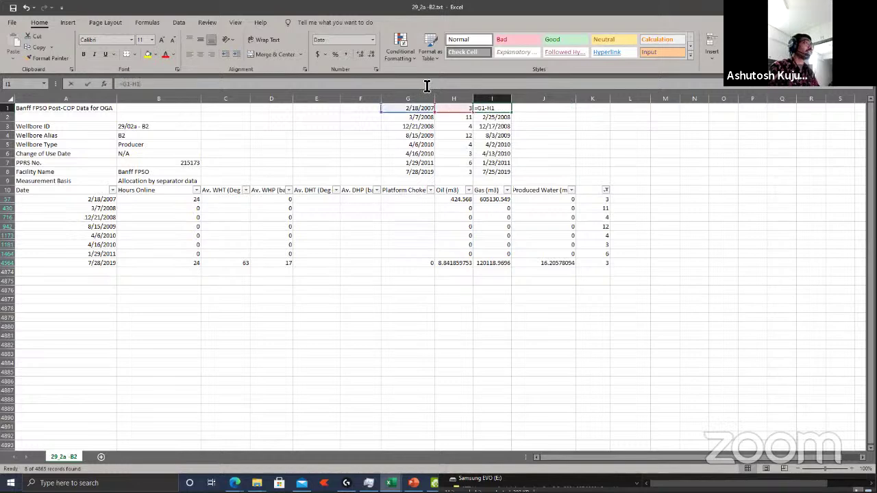
type("-1")
key("ctrl+Return")
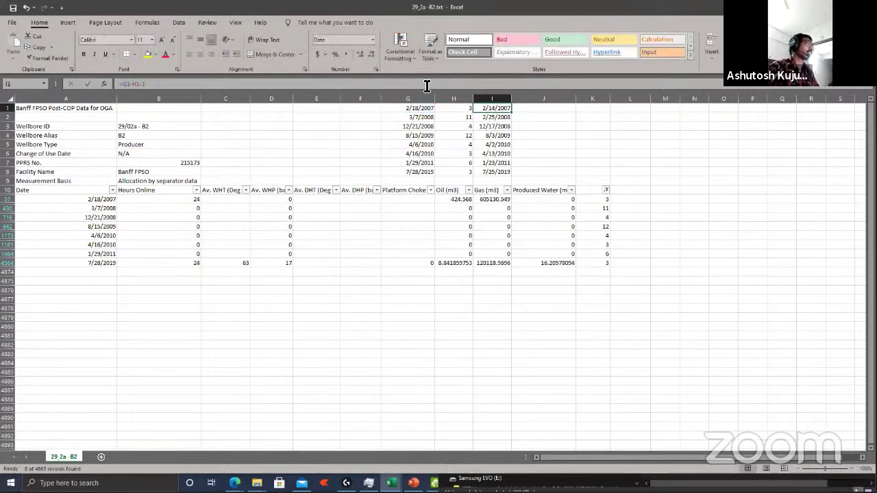
left_click_drag(510, 113, 501, 172)
Step: Fill J1:J8 with end dates using =I1+H1
left_click(525, 108)
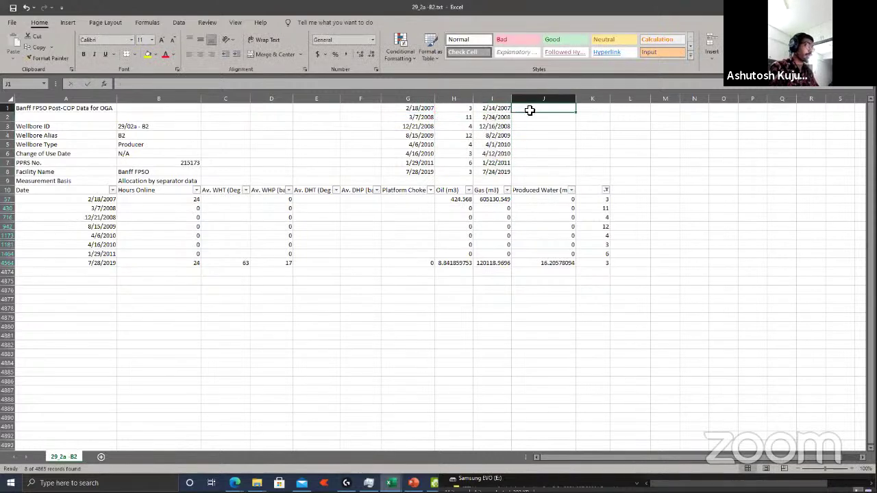
type("=")
key("Left")
type("+")
key("Left")
key("Left")
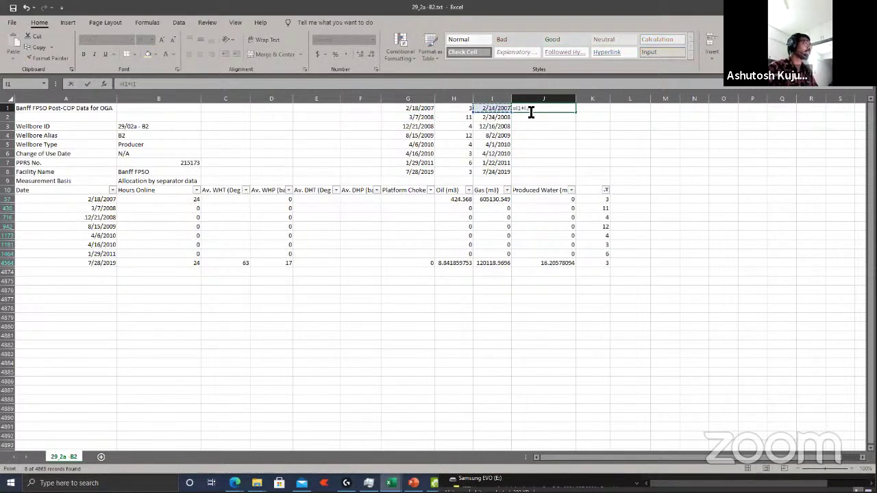
key("ctrl+Return")
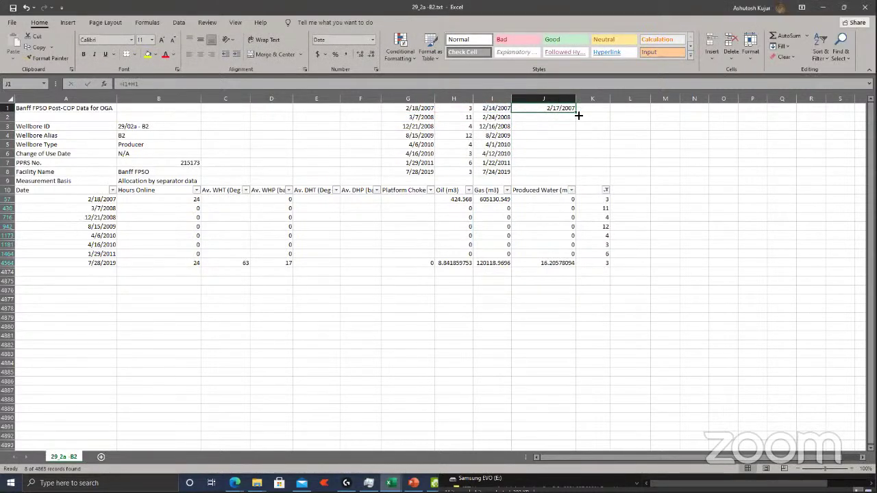
left_click_drag(580, 116, 579, 174)
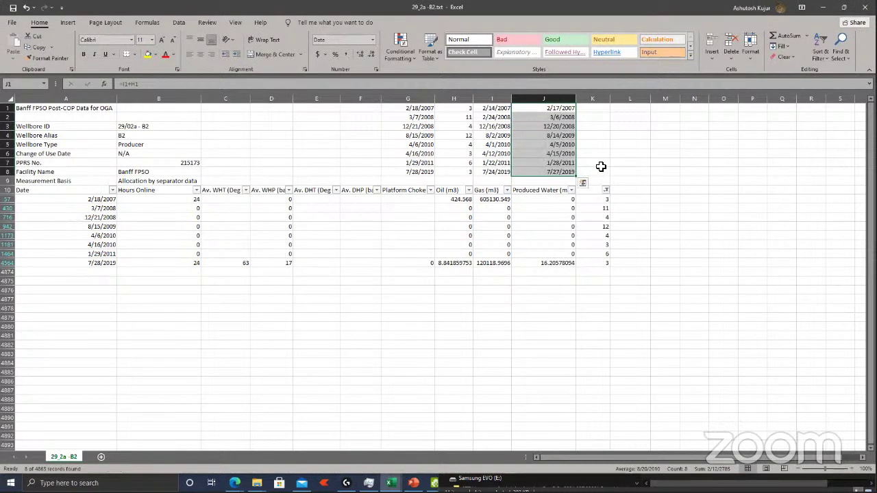
left_click(601, 166)
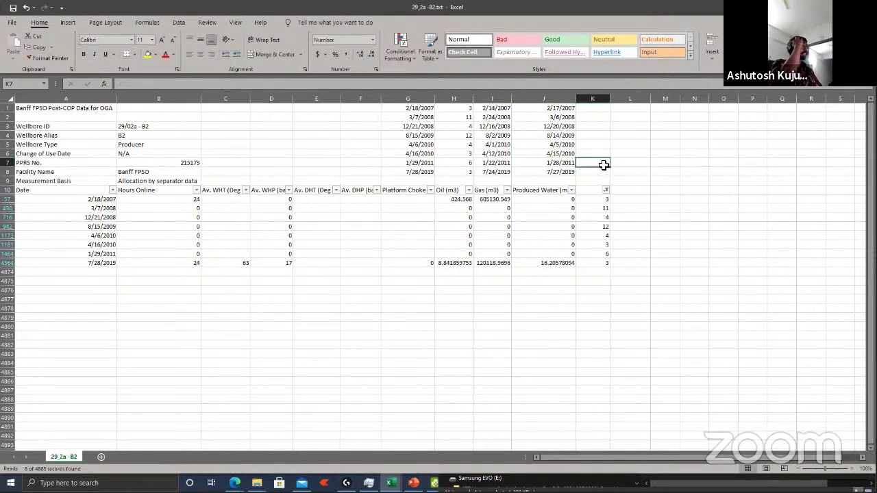
left_click(598, 107)
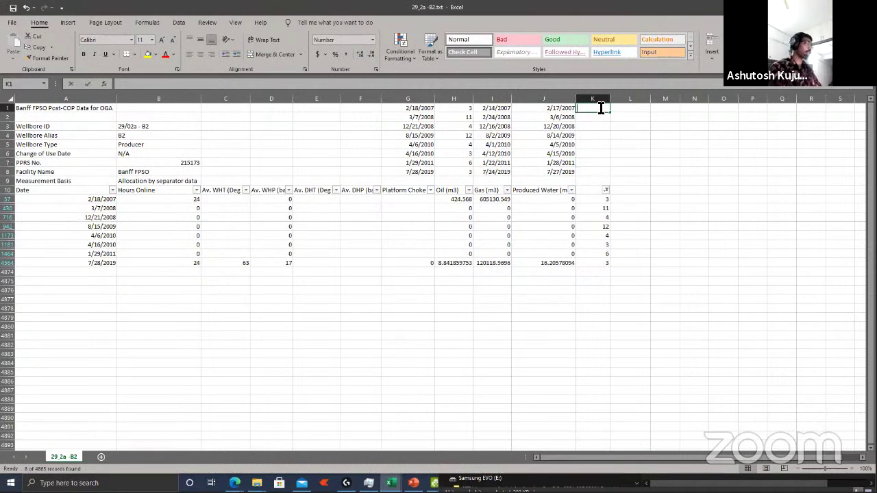
Step: Compute gap lengths in K1:K8 with =J1-I1, shown without decimals
type("=")
key("Left")
type("-")
key("Left")
key("Left")
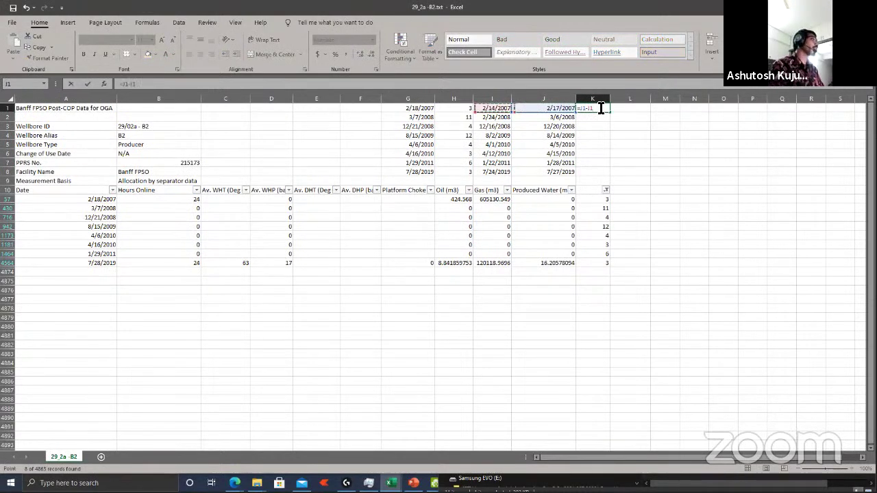
key("ctrl+Return")
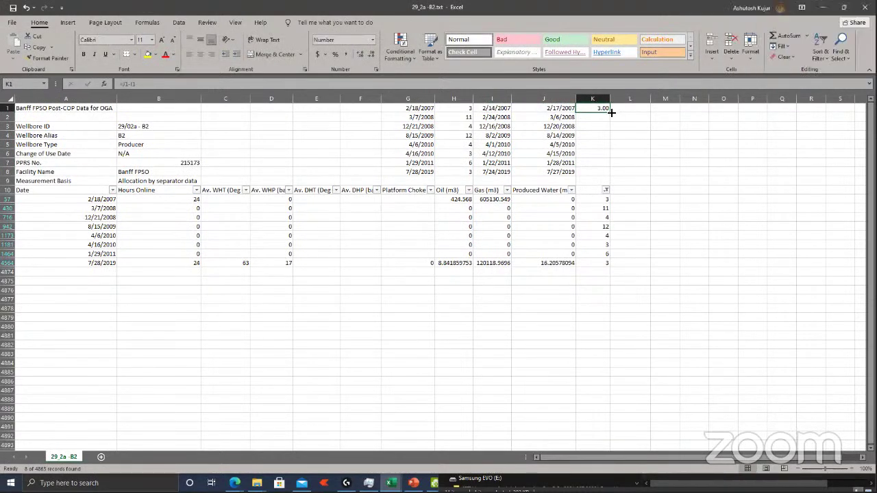
left_click_drag(609, 112, 615, 174)
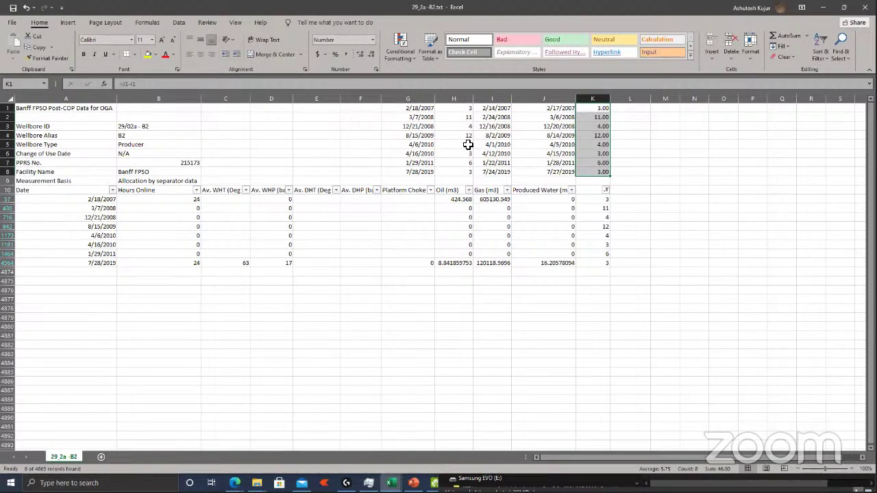
left_click(371, 54)
left_click(370, 53)
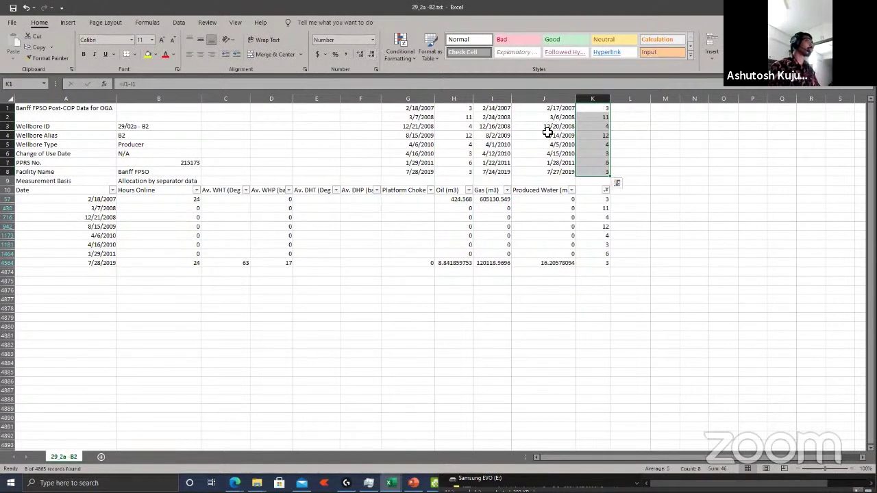
left_click(629, 144)
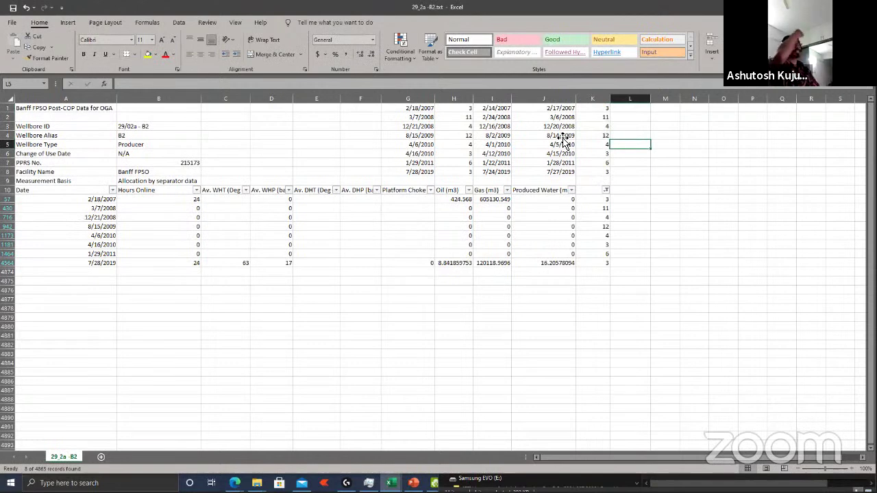
Step: Select the computed start and end dates in I1:J6 and switch to another window
left_click_drag(500, 108, 569, 118)
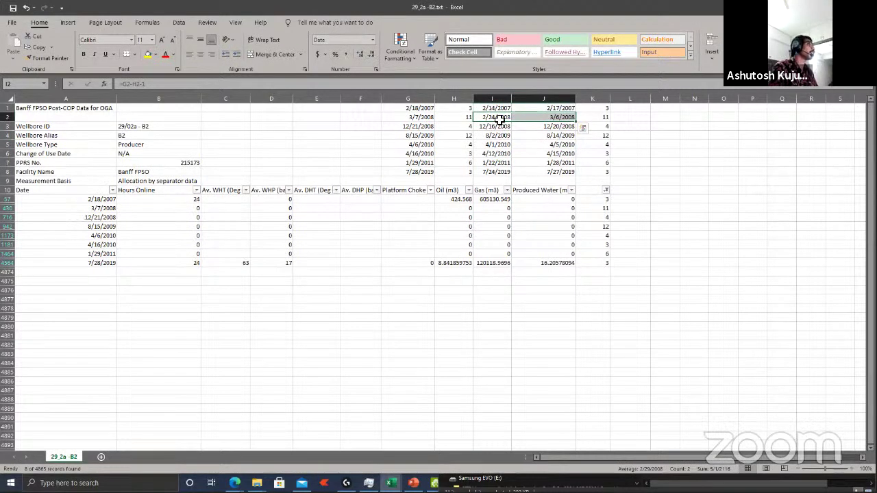
left_click_drag(496, 118, 562, 117)
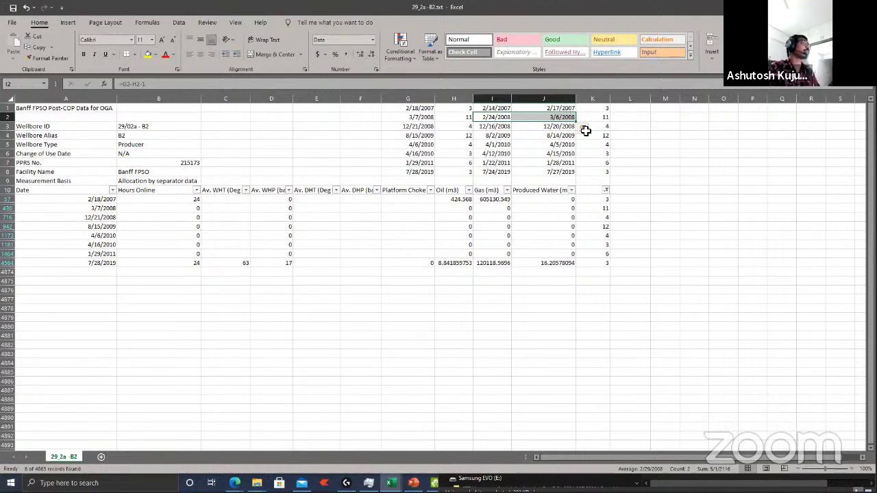
left_click(628, 137)
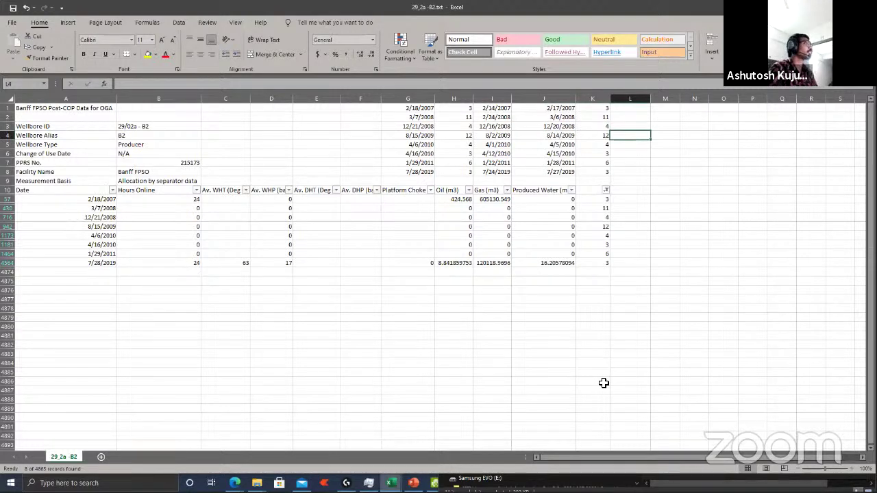
left_click_drag(493, 109, 514, 157)
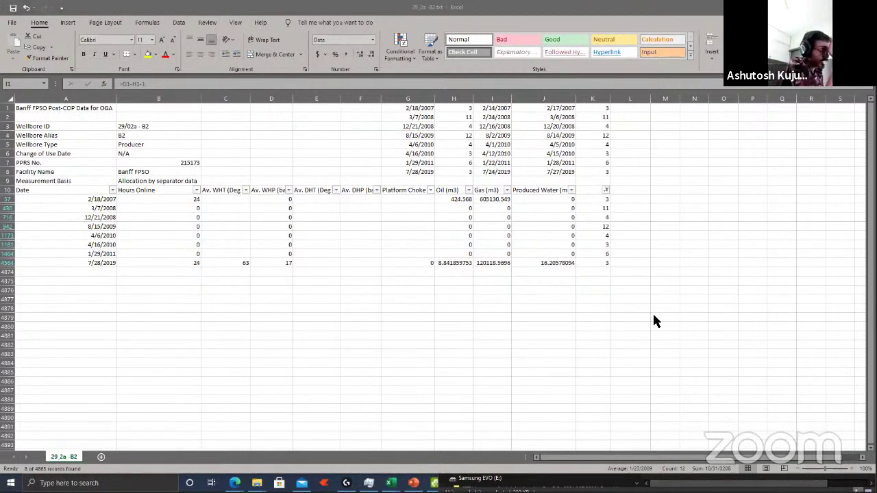
key("alt+Tab")
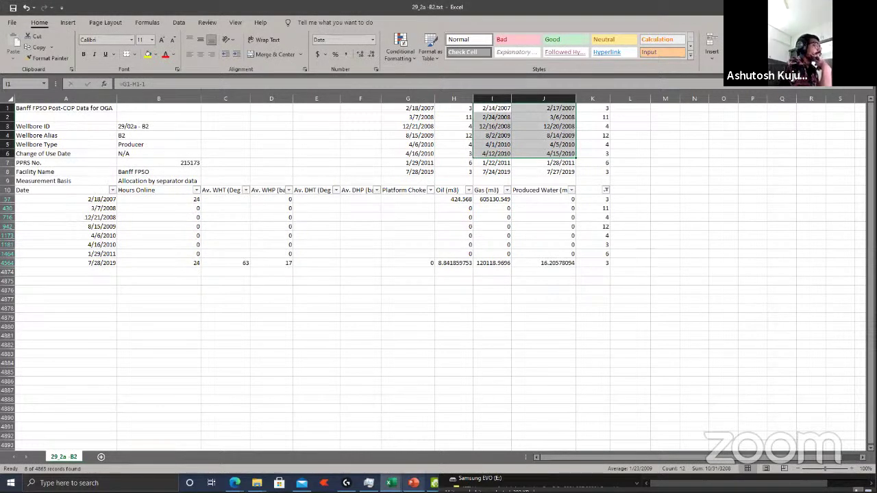
mouse_move(413, 483)
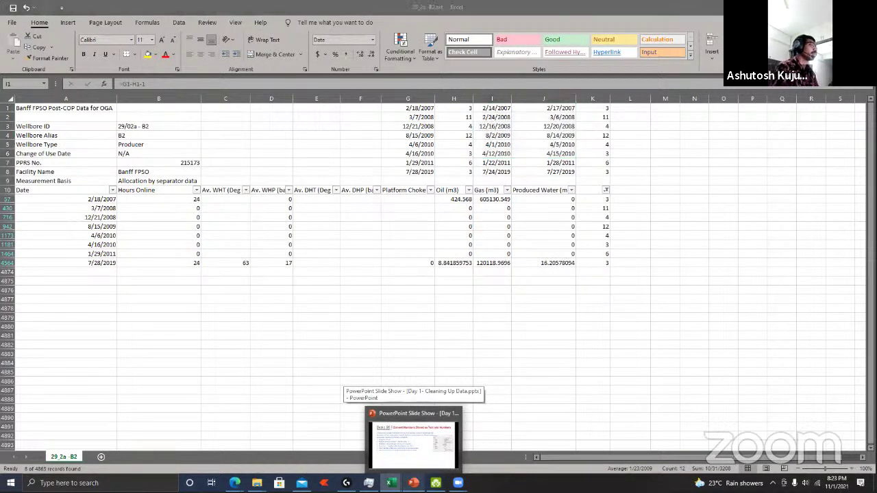
left_click(413, 444)
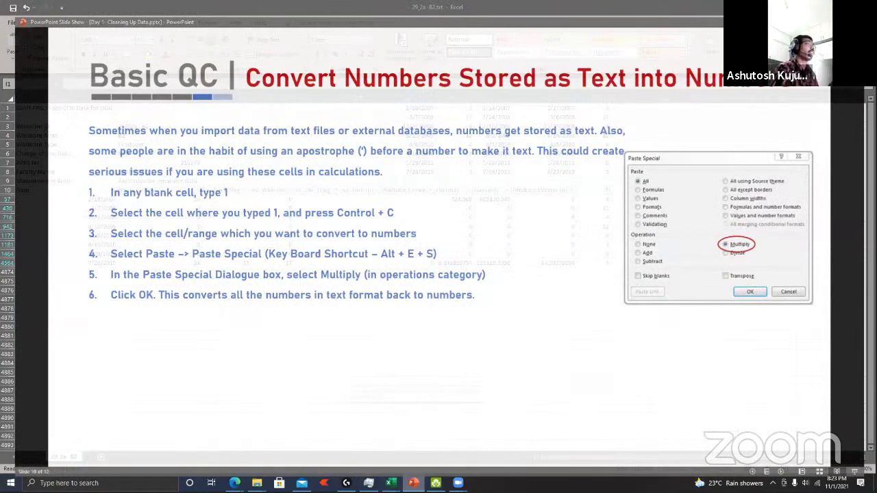
key("Right")
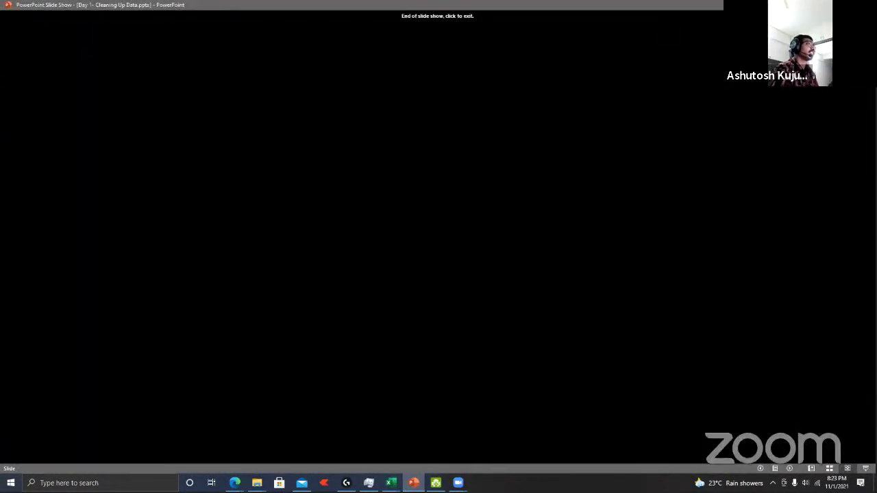
key("Left")
key("Left")
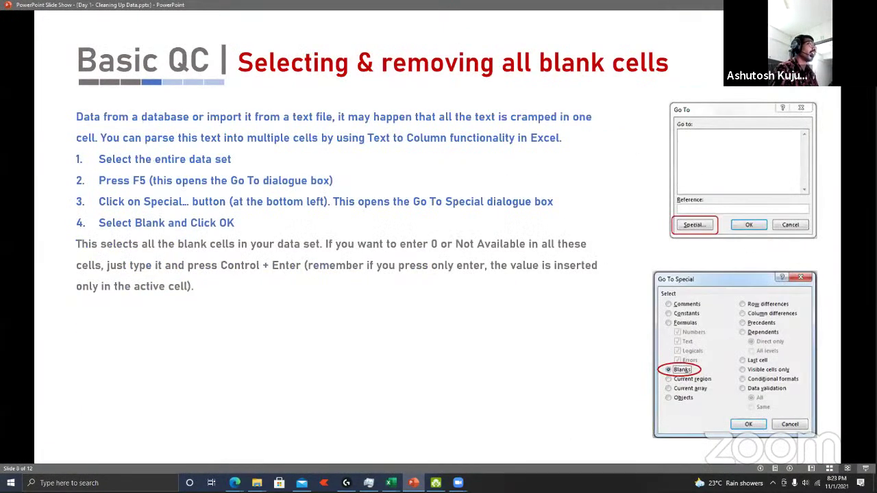
key("Left")
key("Left")
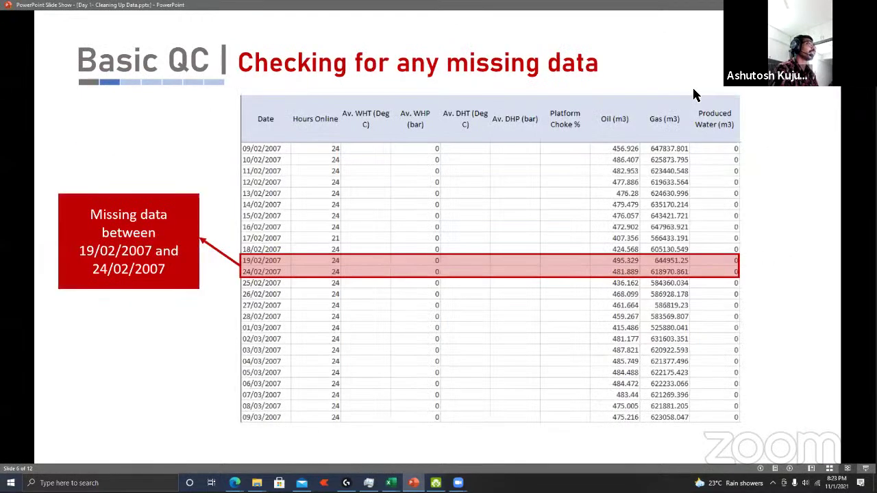
key("Right")
key("Right")
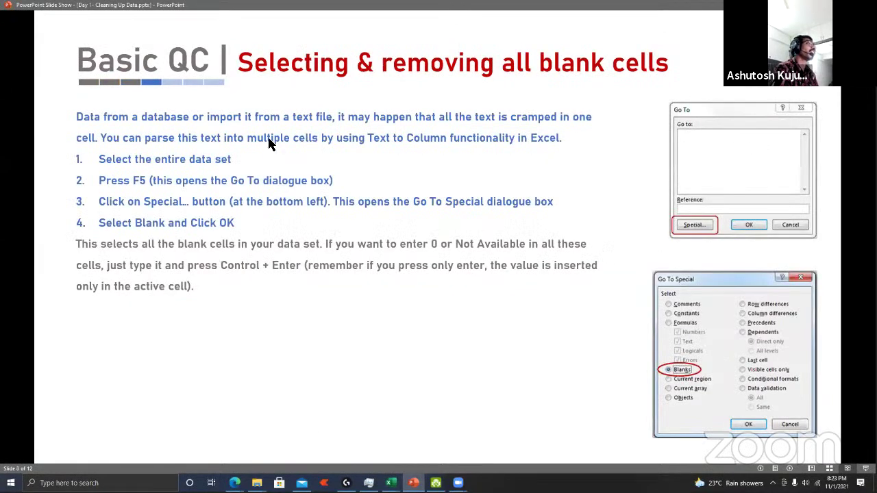
key("Right")
key("Right")
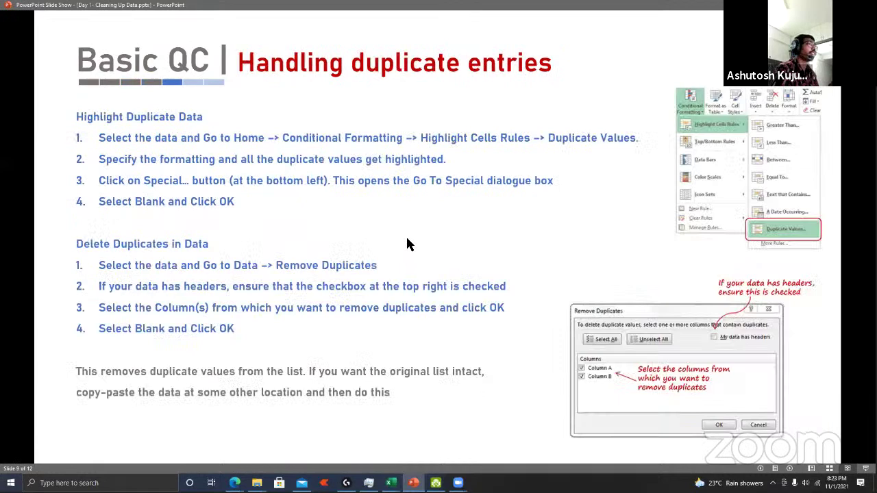
key("Left")
key("Right")
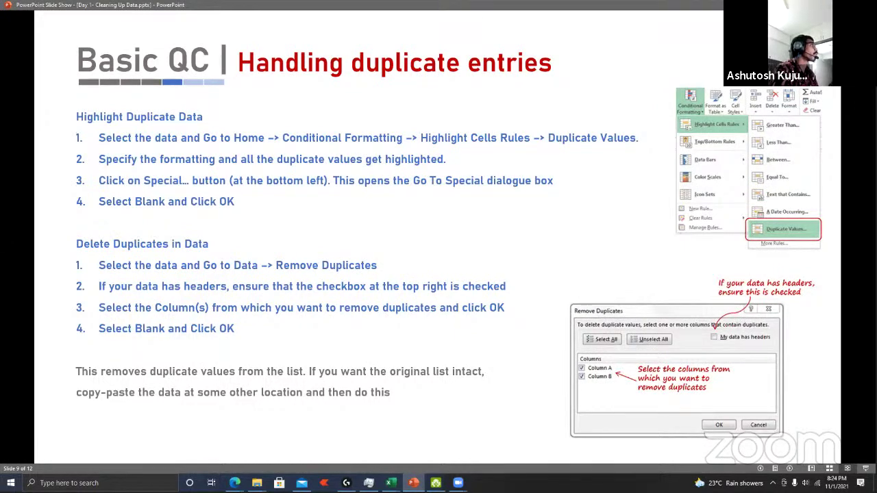
key("alt+Tab")
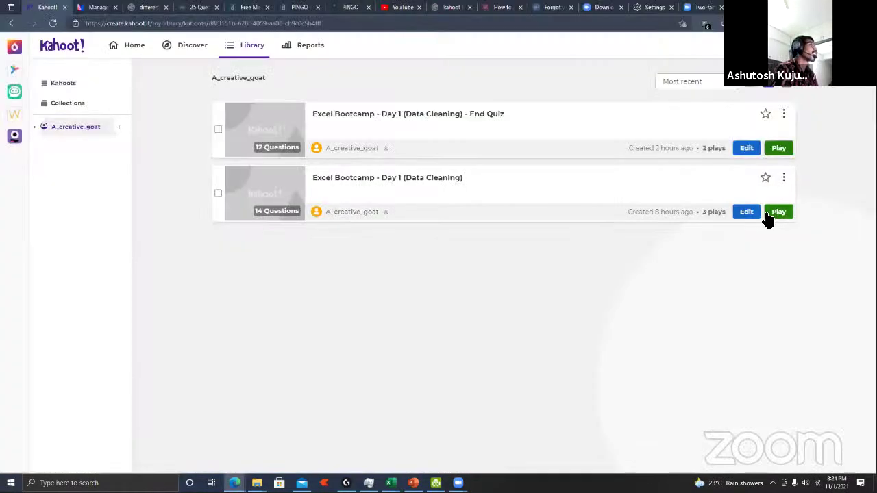
Step: Host the Data Cleaning kahoot as a Classic game with friendly nicknames, then select the game PIN
left_click(780, 212)
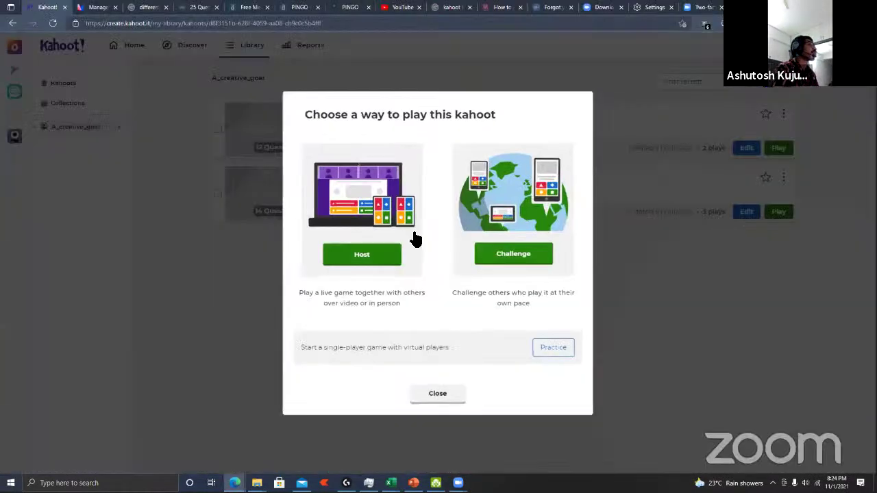
left_click(362, 254)
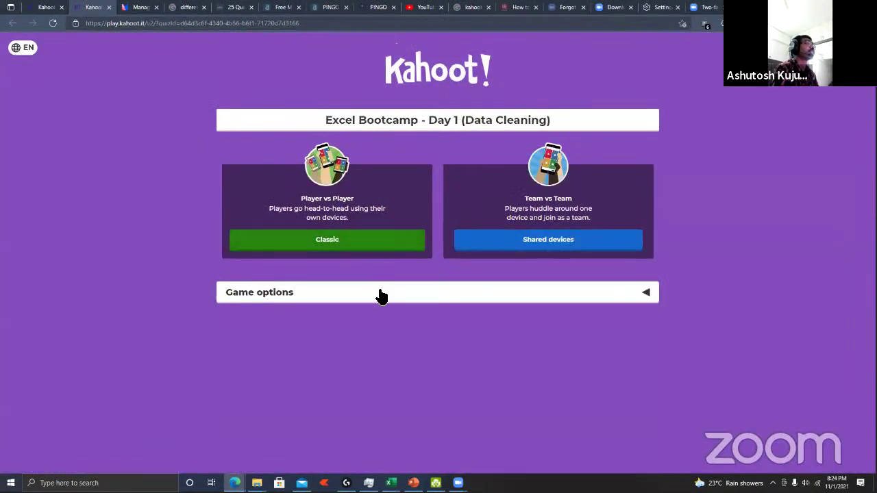
left_click(382, 296)
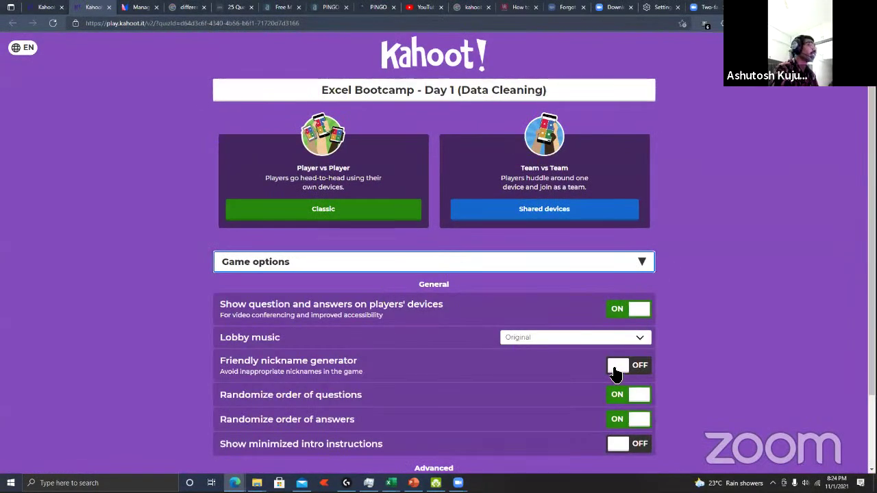
scroll(620, 342, "down", 1)
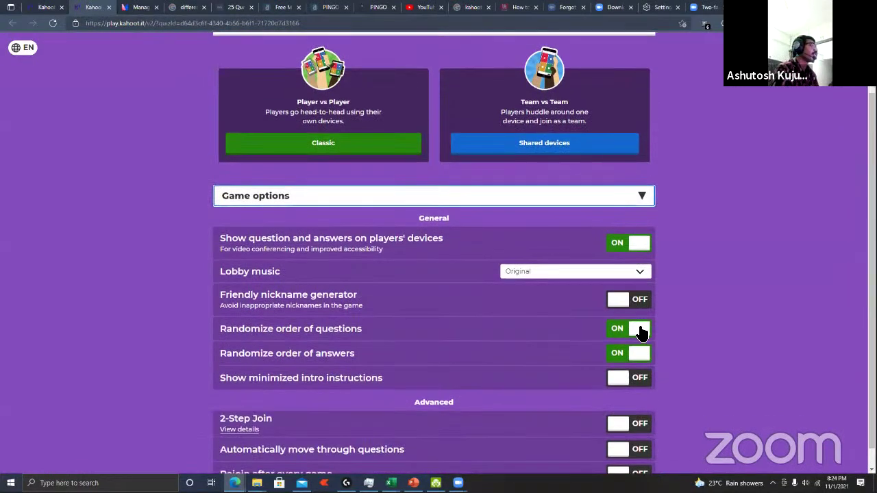
left_click(622, 302)
scroll(510, 291, "down", 1)
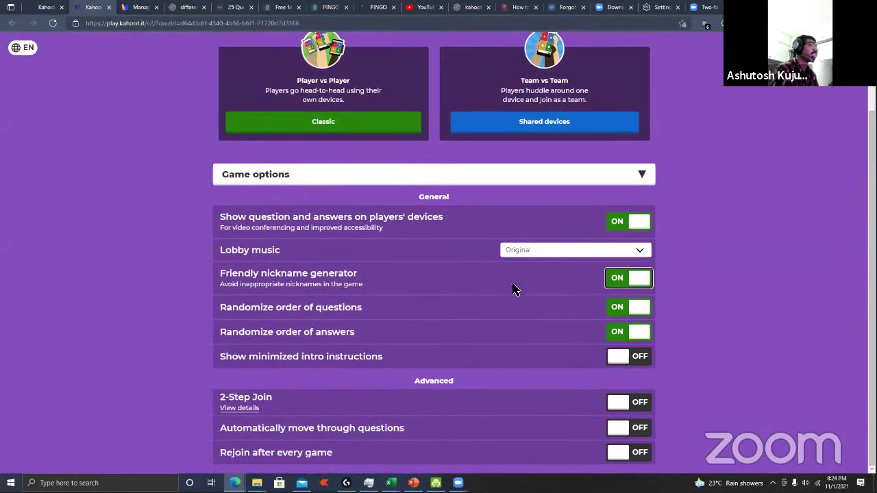
left_click(360, 130)
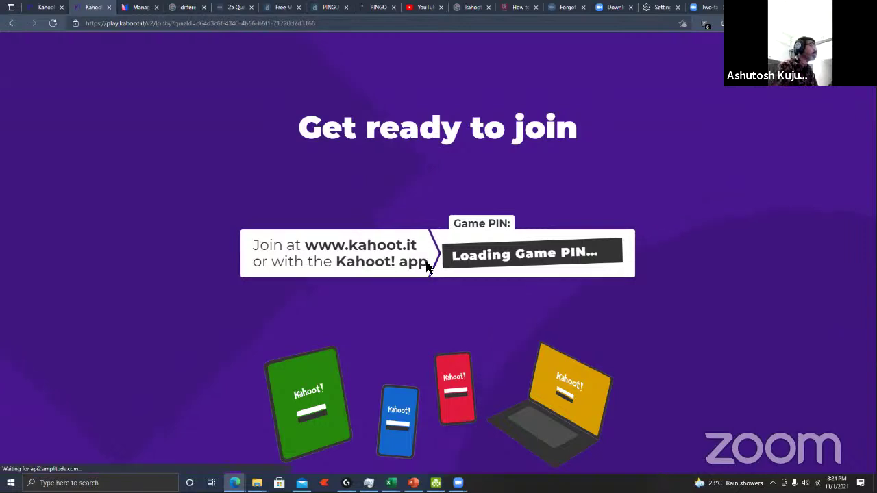
left_click_drag(436, 96, 625, 94)
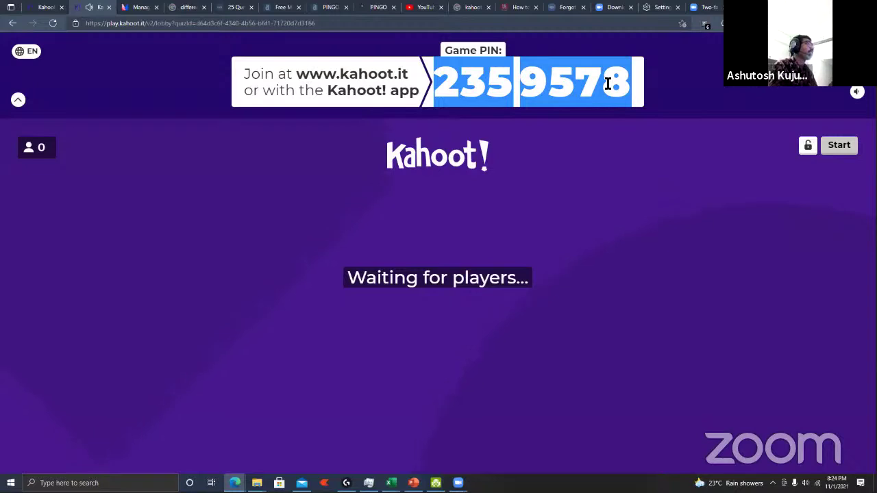
key("alt+Tab")
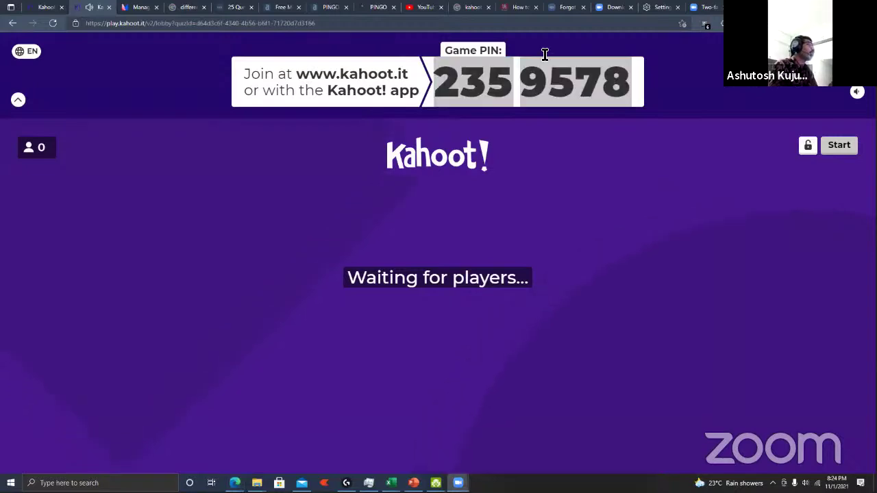
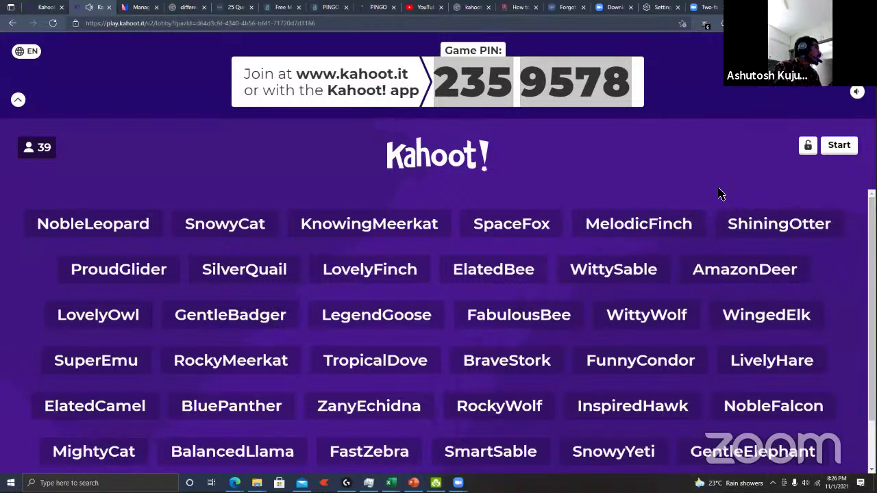
Step: Start the game from the lobby and show the question 1 scoreboard, topped at 961 points
key("super+alt+d")
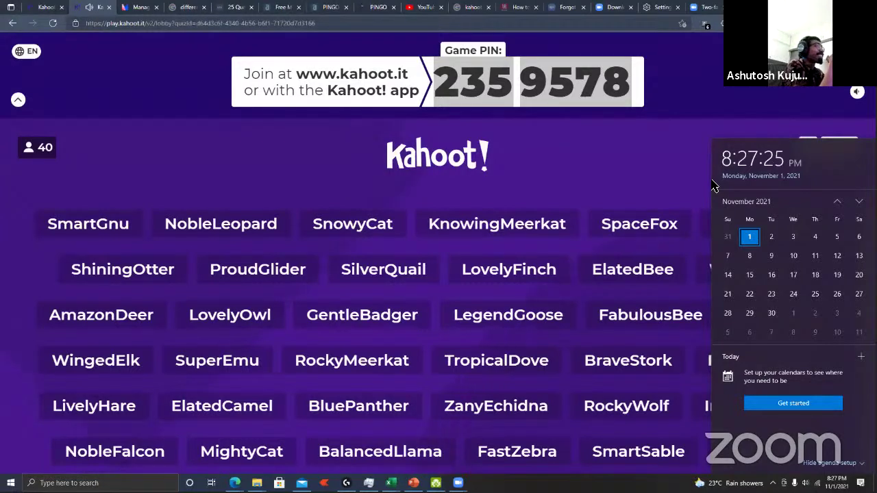
left_click(582, 163)
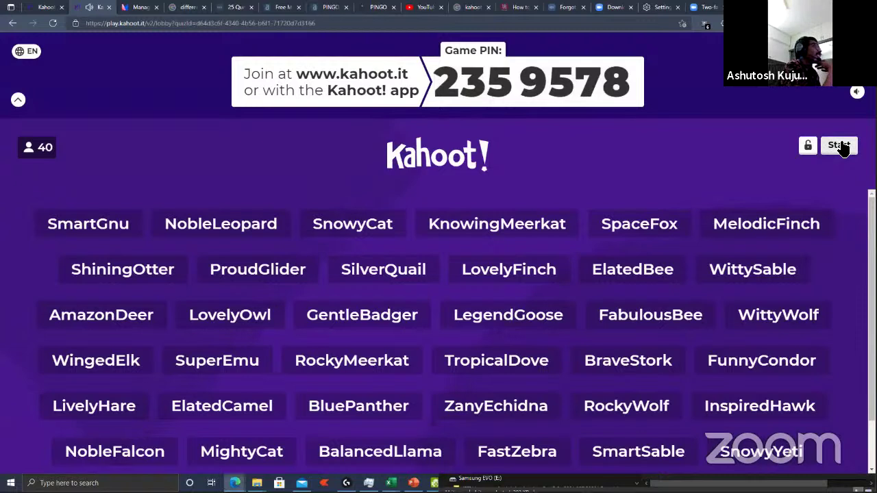
left_click(839, 146)
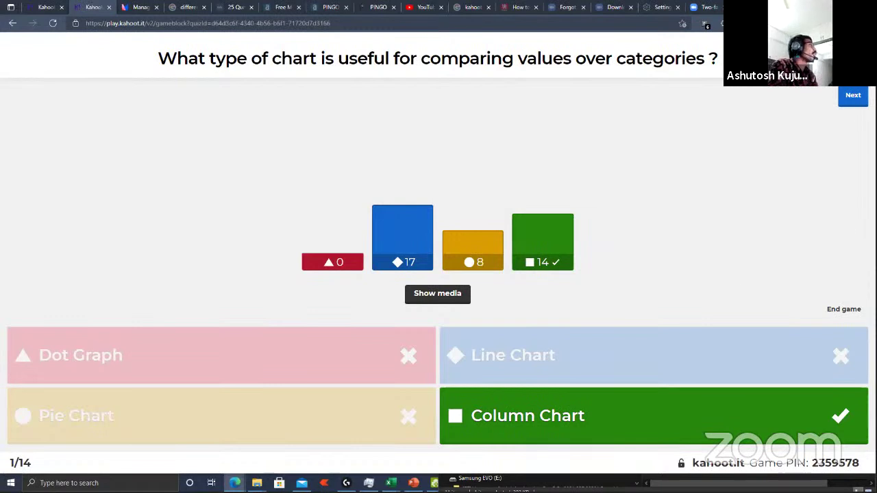
left_click(853, 100)
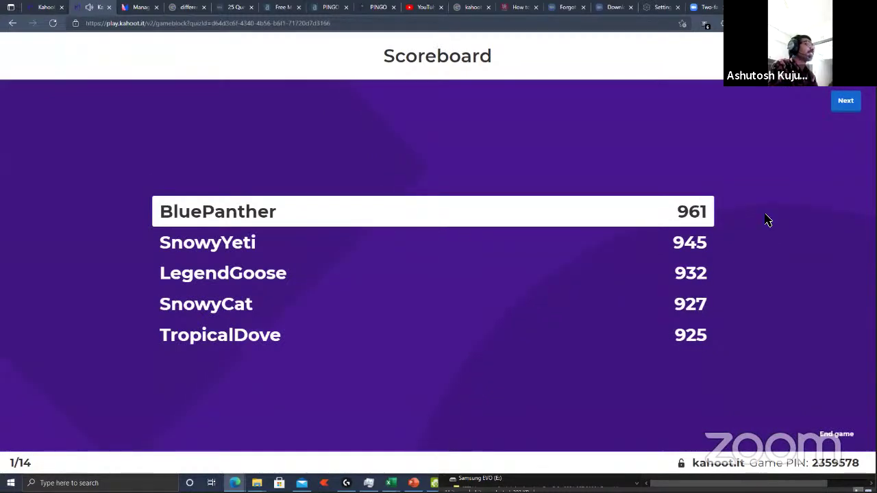
Step: Play VLOOKUP true/false question 2 and show the scoreboard, now led at 1928 points
left_click(846, 107)
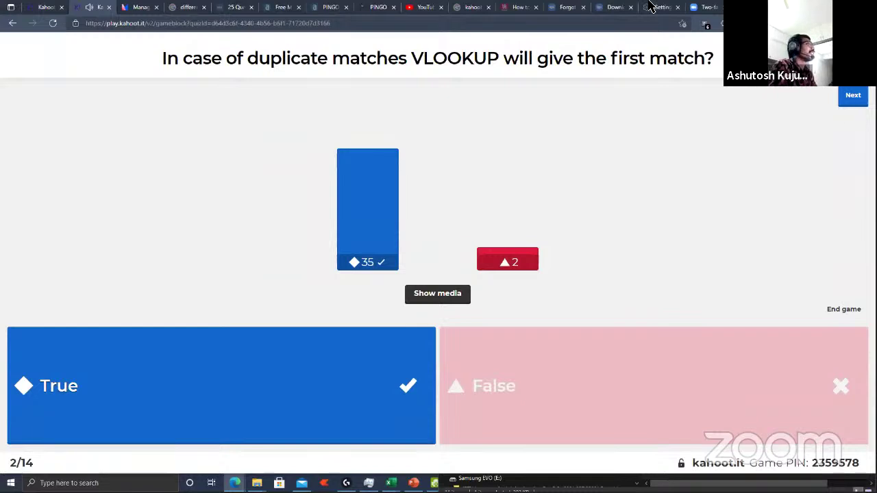
left_click(858, 100)
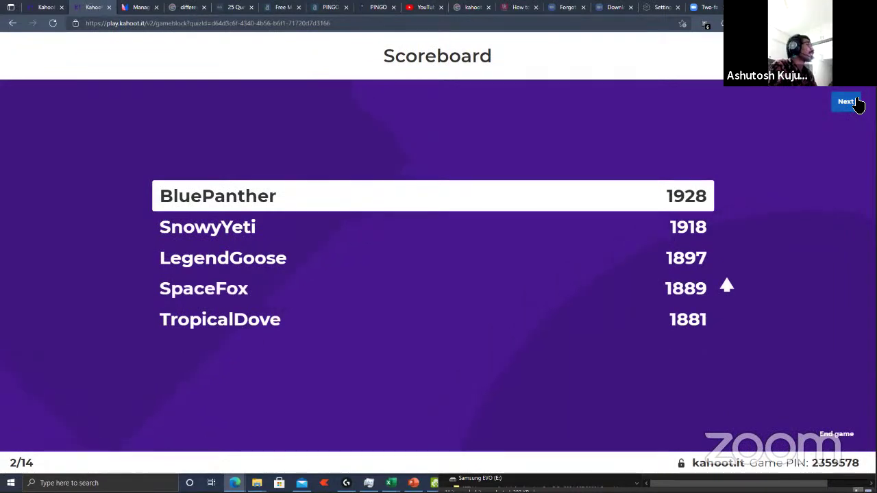
Step: Play the double-points weighted-average question 3 and show the scoreboard with top score 3781
left_click(845, 102)
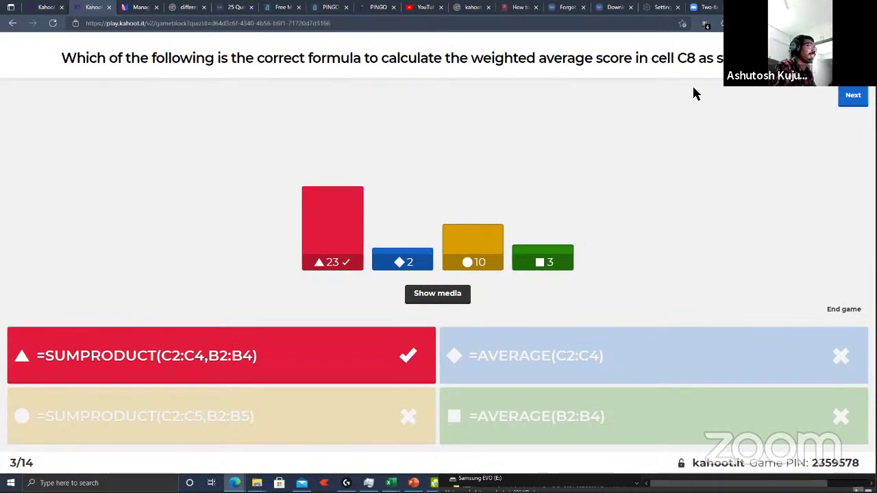
left_click(854, 96)
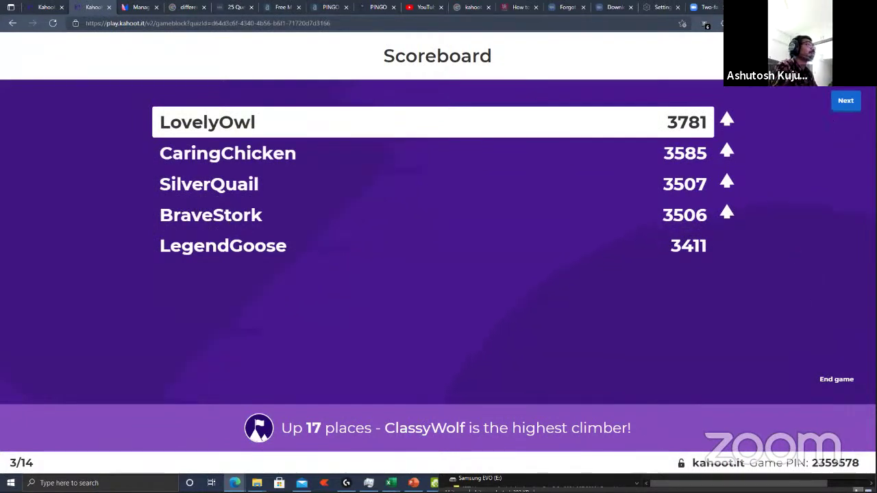
Step: Play question 4 on Sorting and show the scoreboard, now led at 4713 points
left_click(855, 103)
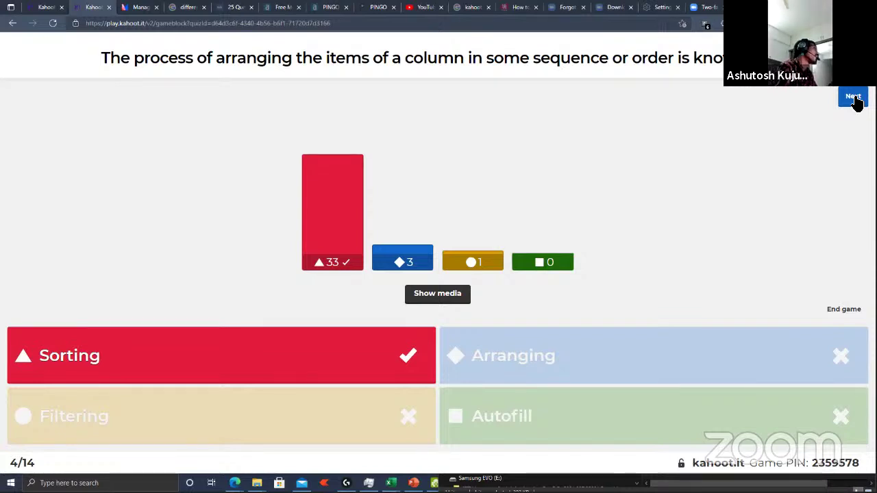
left_click(854, 98)
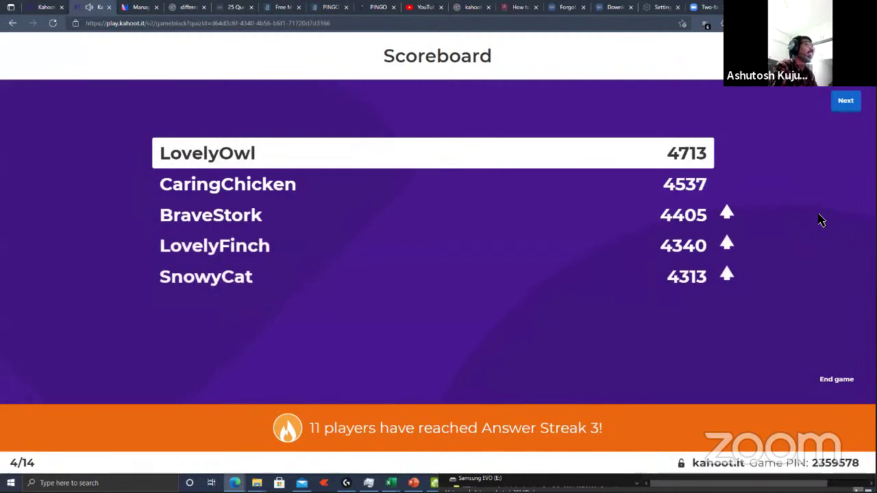
Step: Play question 5, then launch question 6 on which option is not an Excel function
left_click(846, 109)
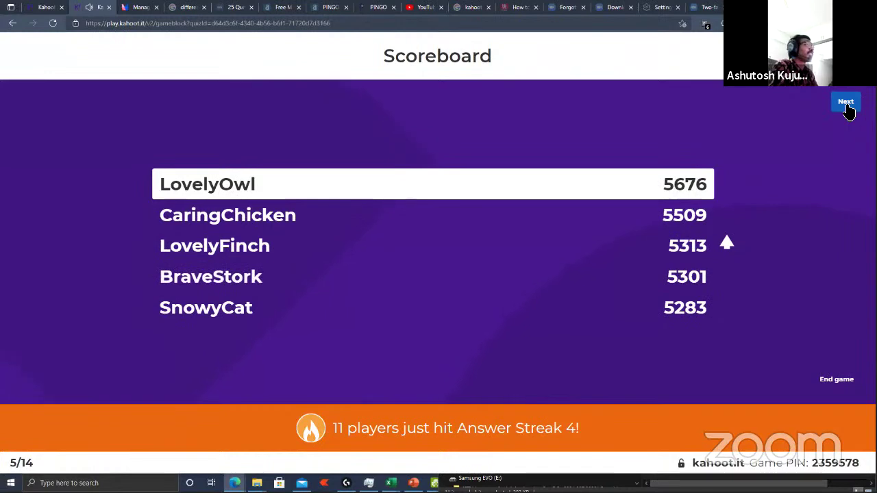
left_click(846, 104)
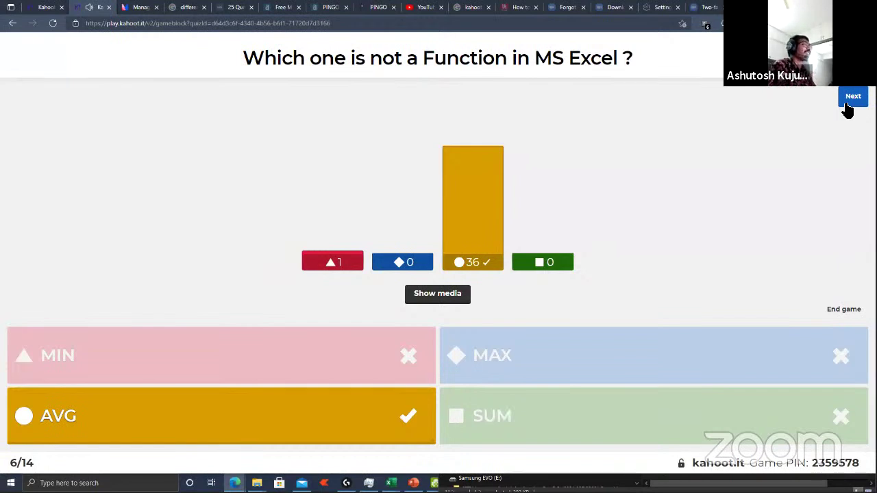
Step: Advance from question 6 results through its scoreboard to start question 7 on the IF formula
left_click(848, 104)
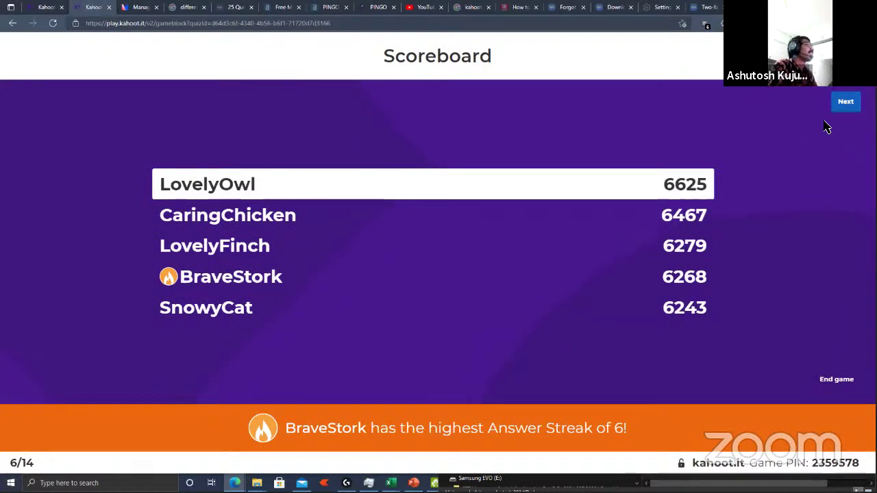
left_click(837, 104)
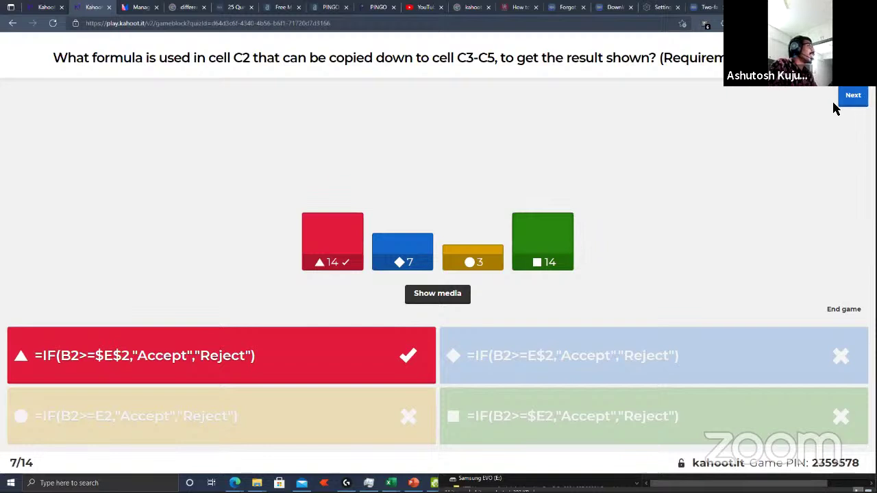
Step: Show the question 7 scoreboard, then start question 8 on the column-row intersection
left_click(849, 100)
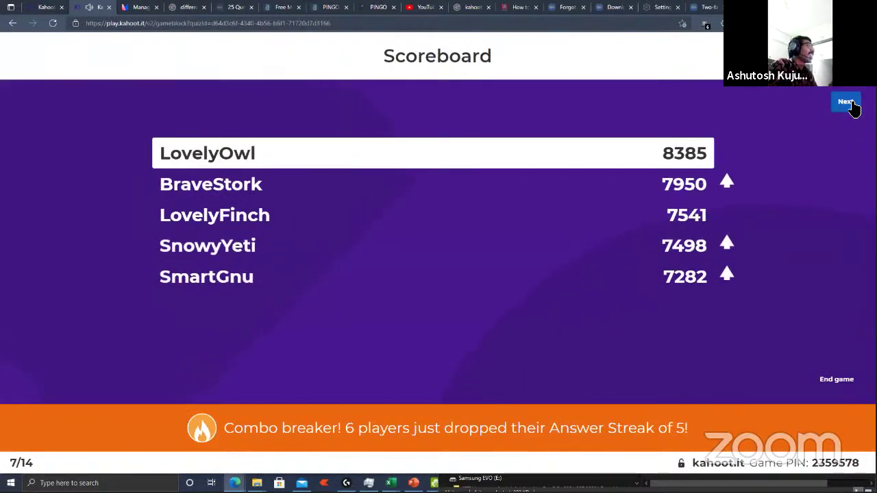
left_click(848, 103)
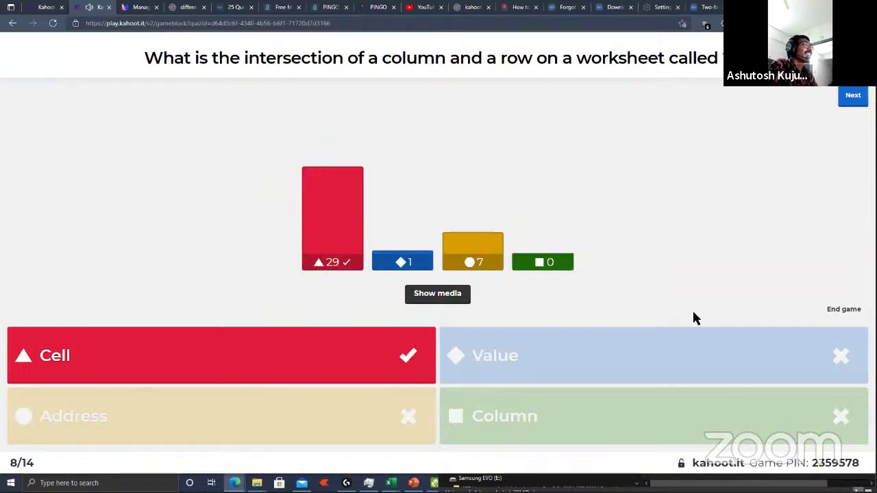
Step: Show the question 8 scoreboard and start question 9 on which cell edge labels align to
left_click(853, 98)
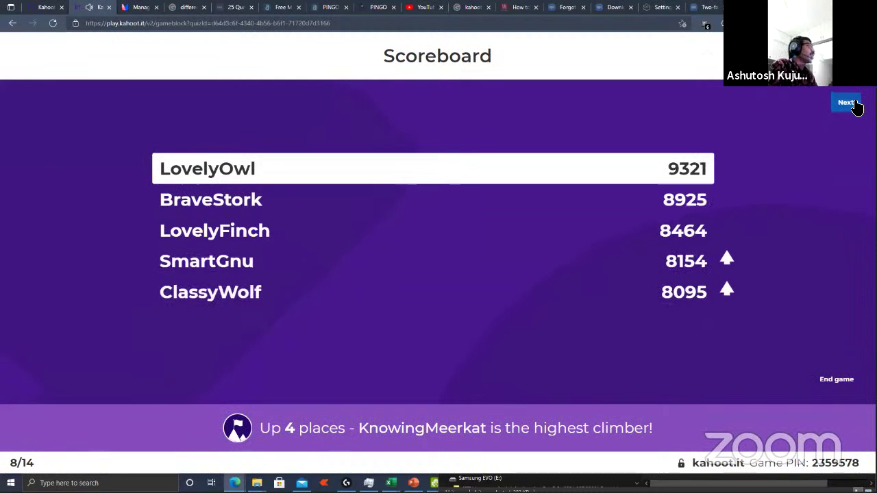
left_click(846, 103)
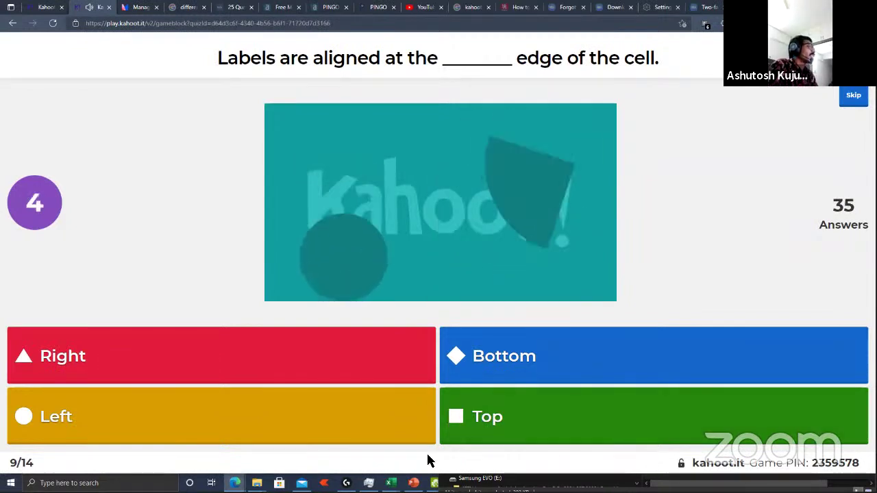
mouse_move(391, 484)
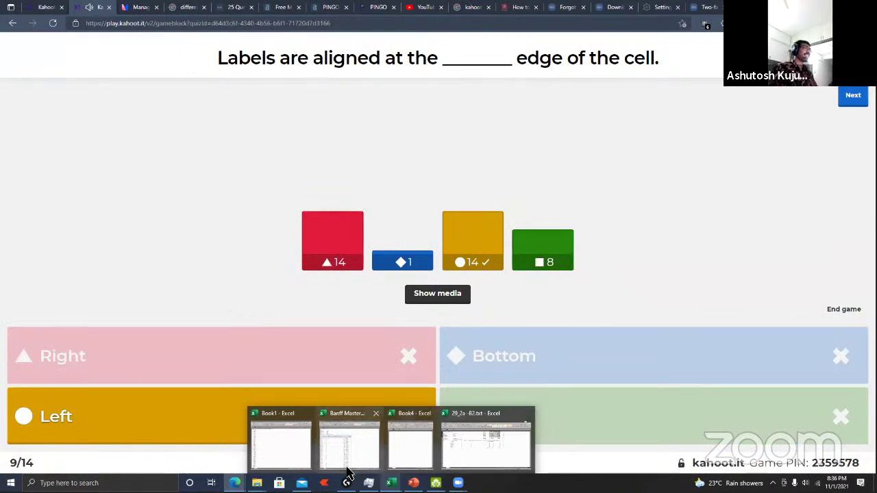
Step: Bring the Banff Master workbook forward and select B50:B60, the Producer and Banff FPSO cells, and D51
left_click(358, 433)
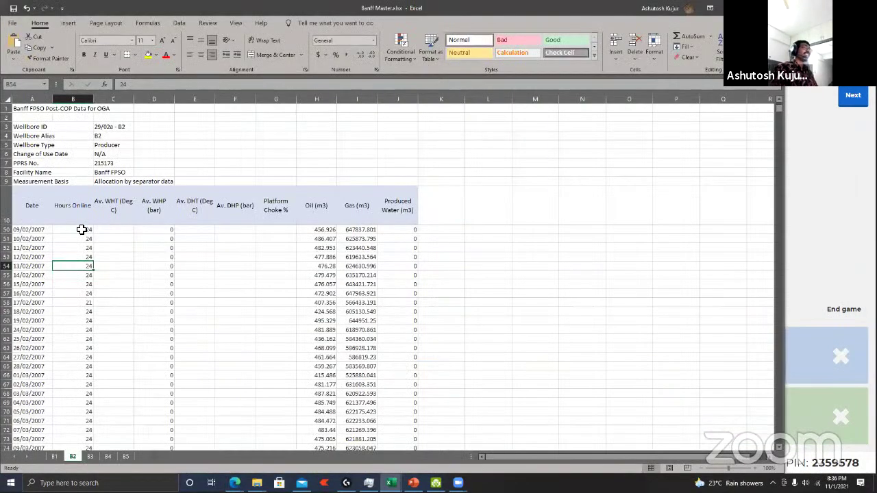
left_click_drag(82, 229, 92, 318)
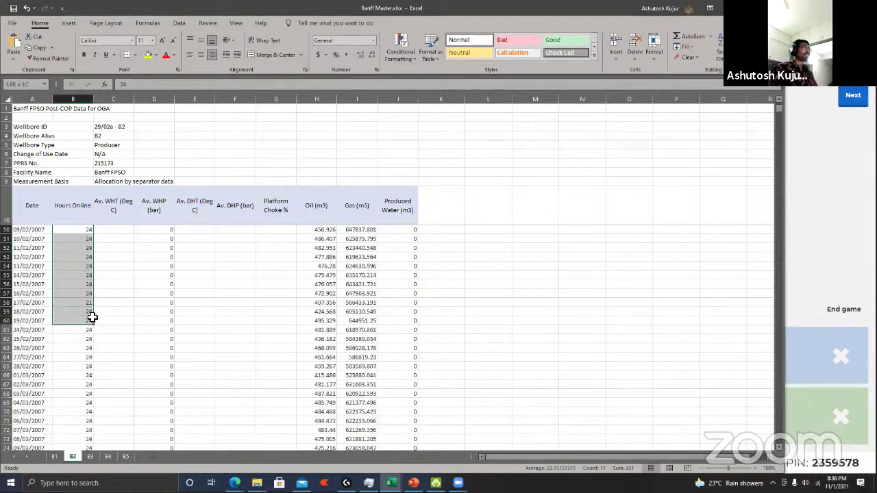
left_click(98, 147)
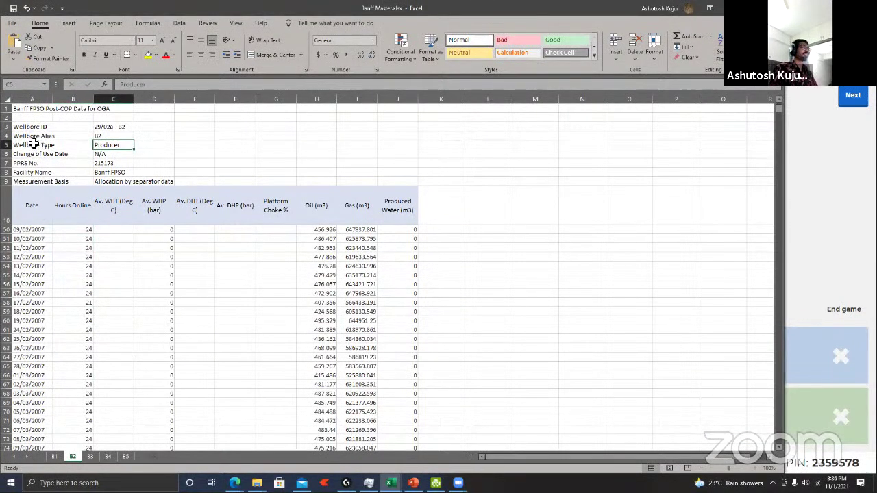
left_click(120, 173)
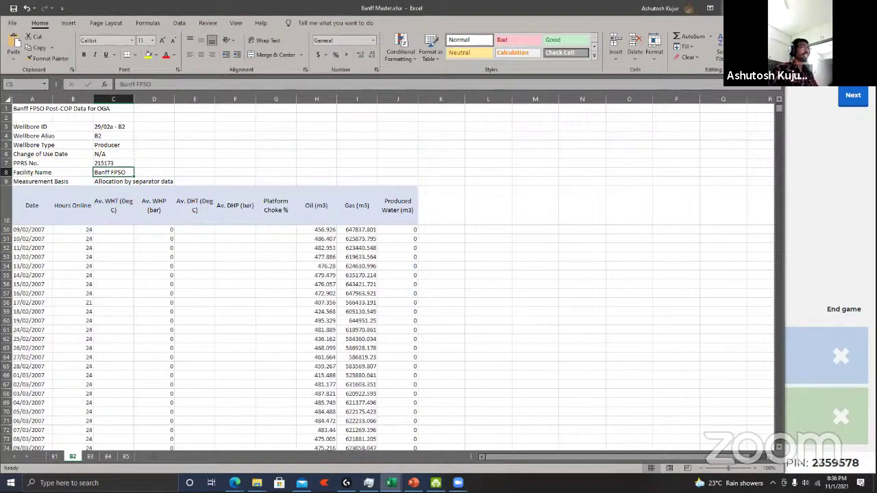
left_click(153, 236)
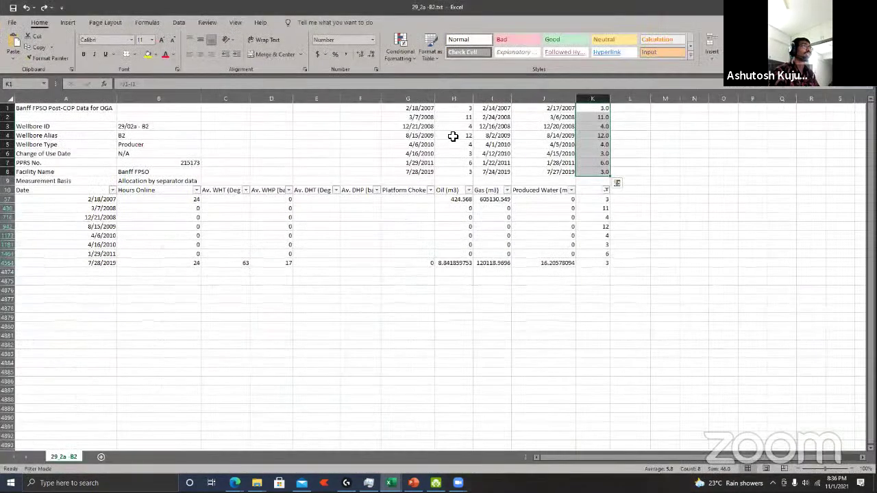
Step: Undo twice to remove the helper values, filter and filled-down 1s in column K
key("ctrl+z")
key("ctrl+z")
key("ctrl+z")
key("ctrl+z")
key("ctrl+z")
key("ctrl+z")
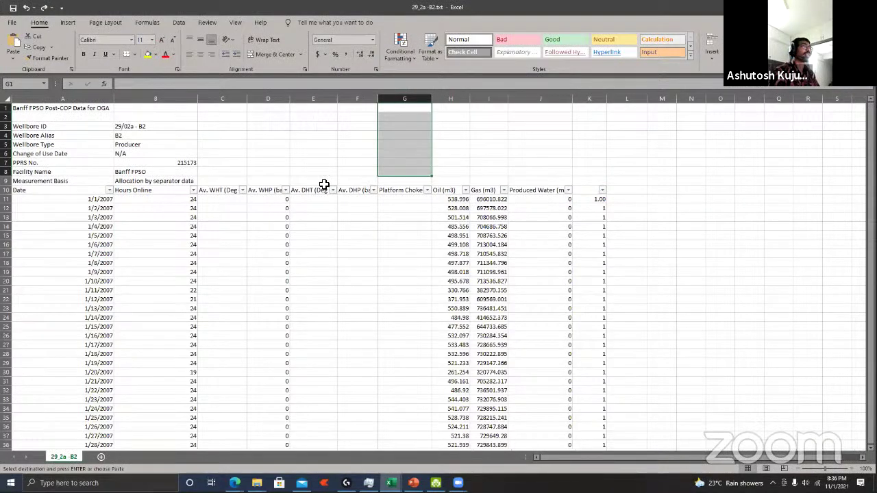
key("ctrl+z")
key("ctrl+z")
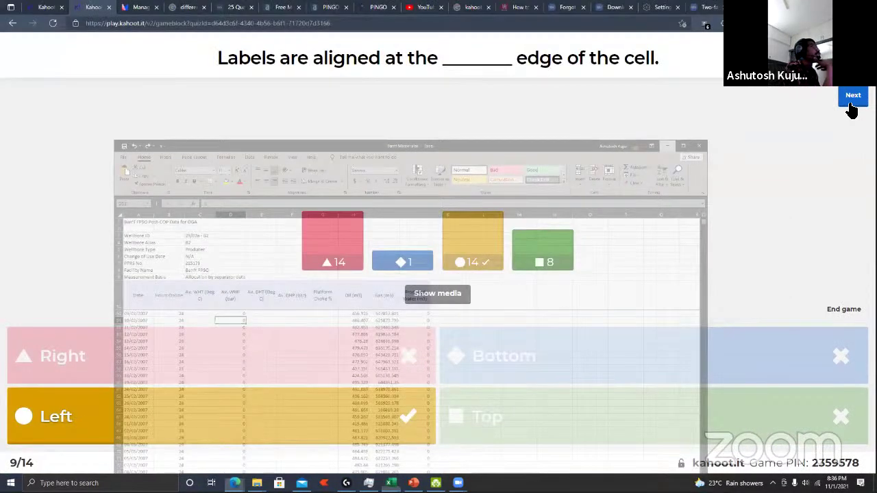
Step: Advance past the question 9 scoreboard and run question 10 on trend charts until Line Chart is revealed
left_click(852, 97)
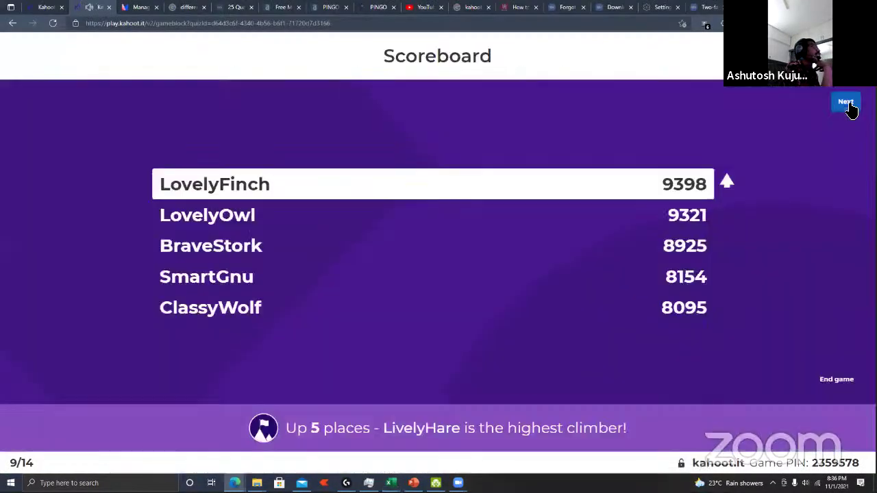
left_click(852, 96)
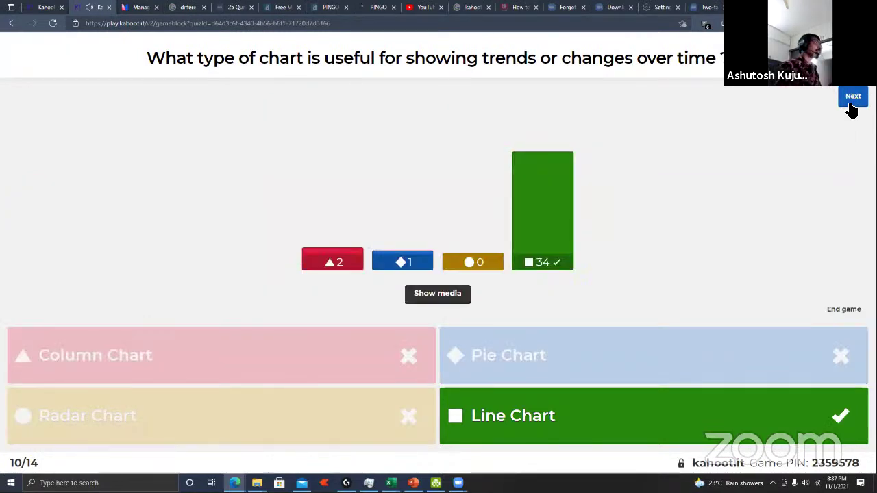
Step: Play question 11 on copying formats, revealing Format Painter correct for 15, then show the scoreboard
left_click(844, 107)
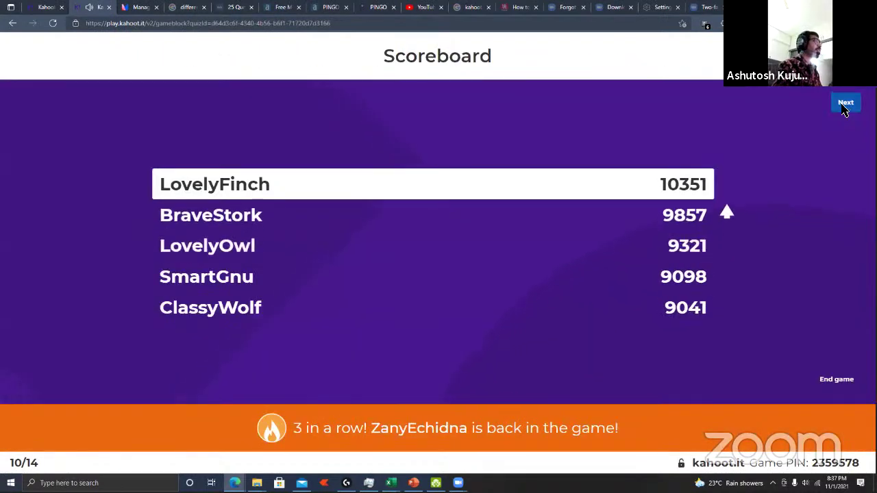
left_click(845, 104)
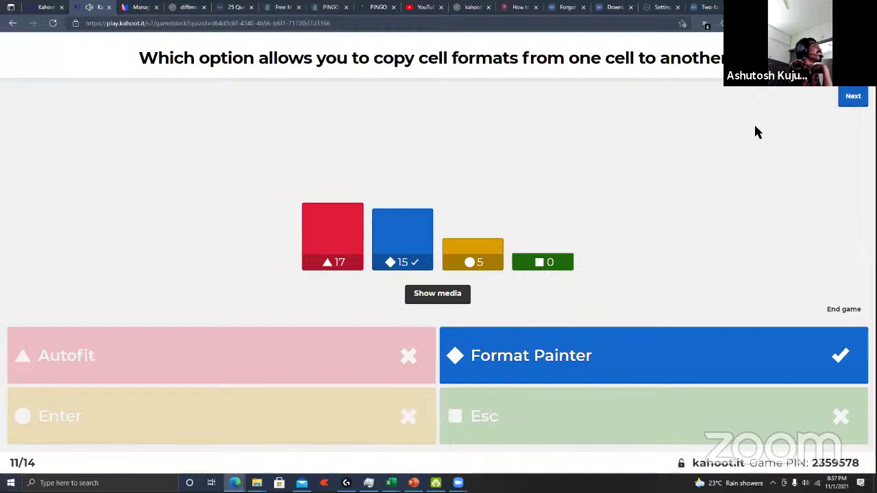
left_click(850, 100)
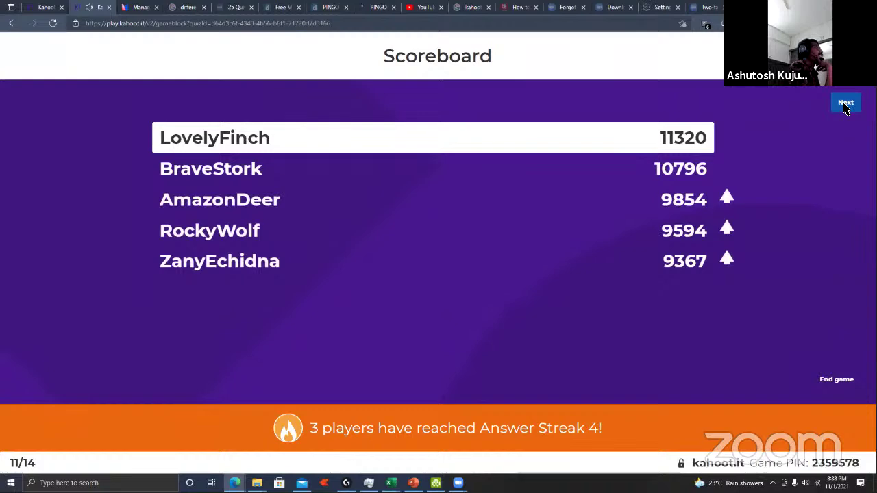
Step: Run question 12 on active ranges, then display the scoreboard led at 12198 points
left_click(846, 105)
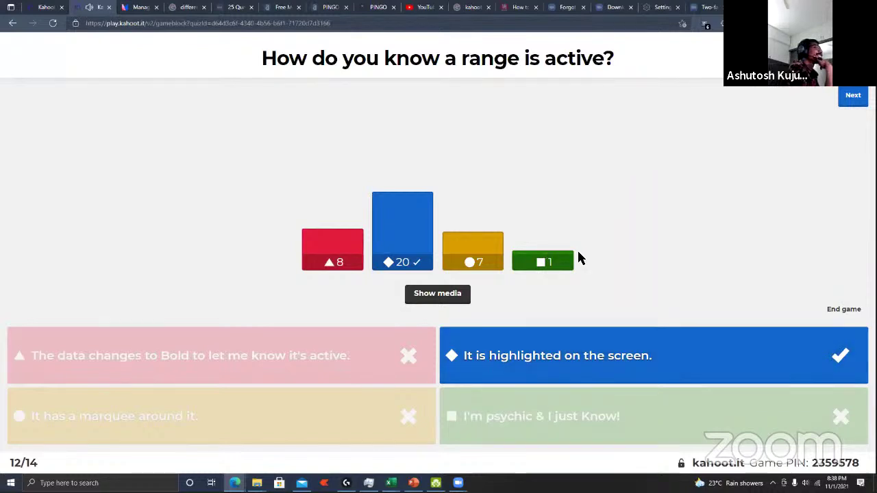
left_click(853, 99)
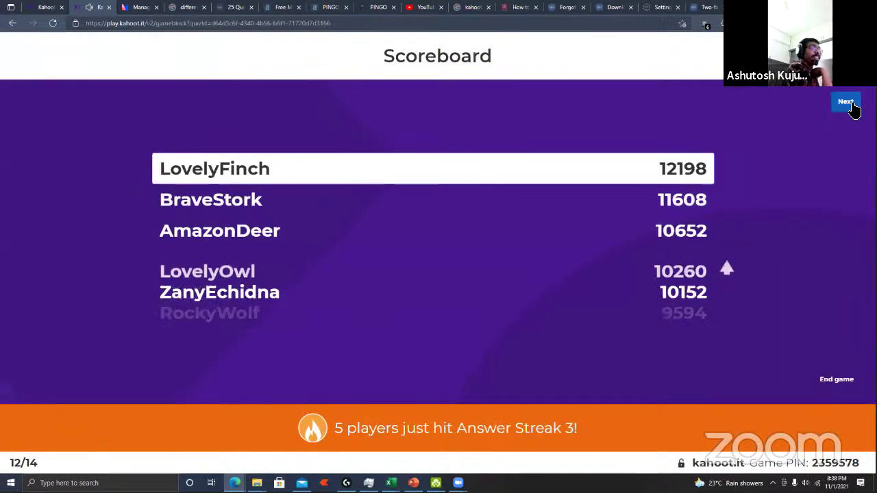
Step: Run question 13, where Formula bar wins for 29 players, then show the 13078-point leaderboard
left_click(851, 103)
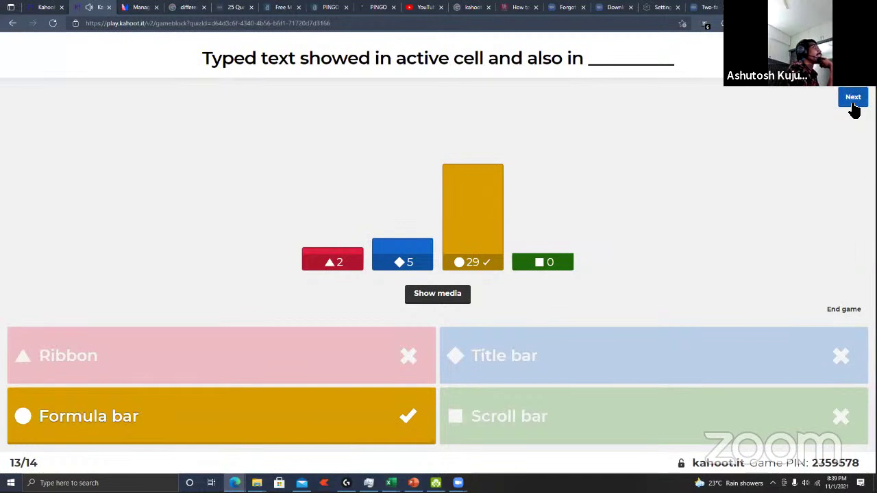
left_click(853, 98)
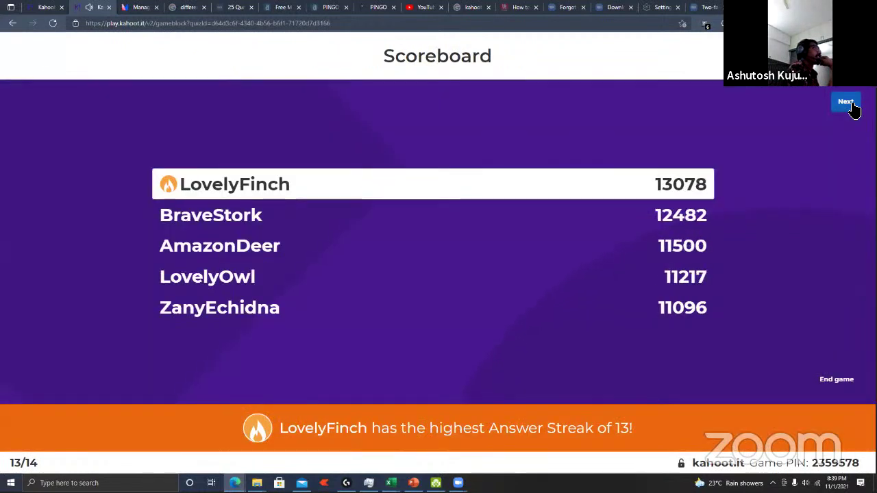
Step: Play the final question 14 on COUNT, then end the game to reveal the podium
left_click(846, 102)
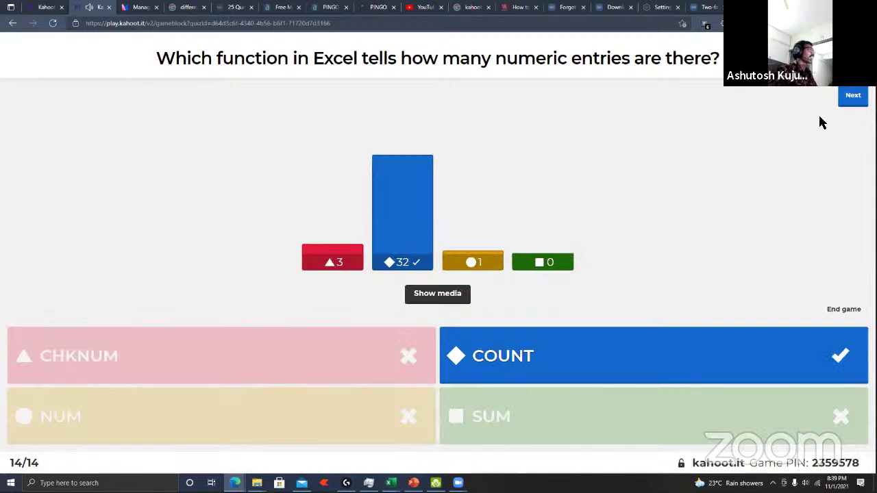
left_click(853, 100)
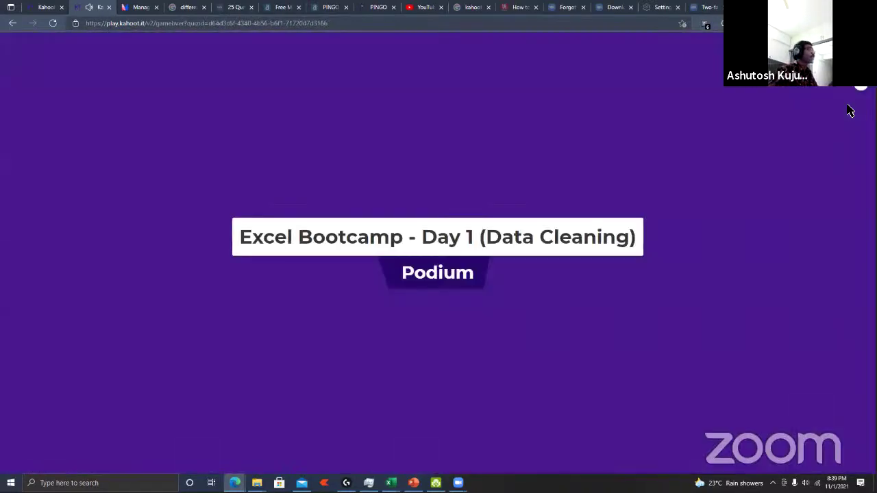